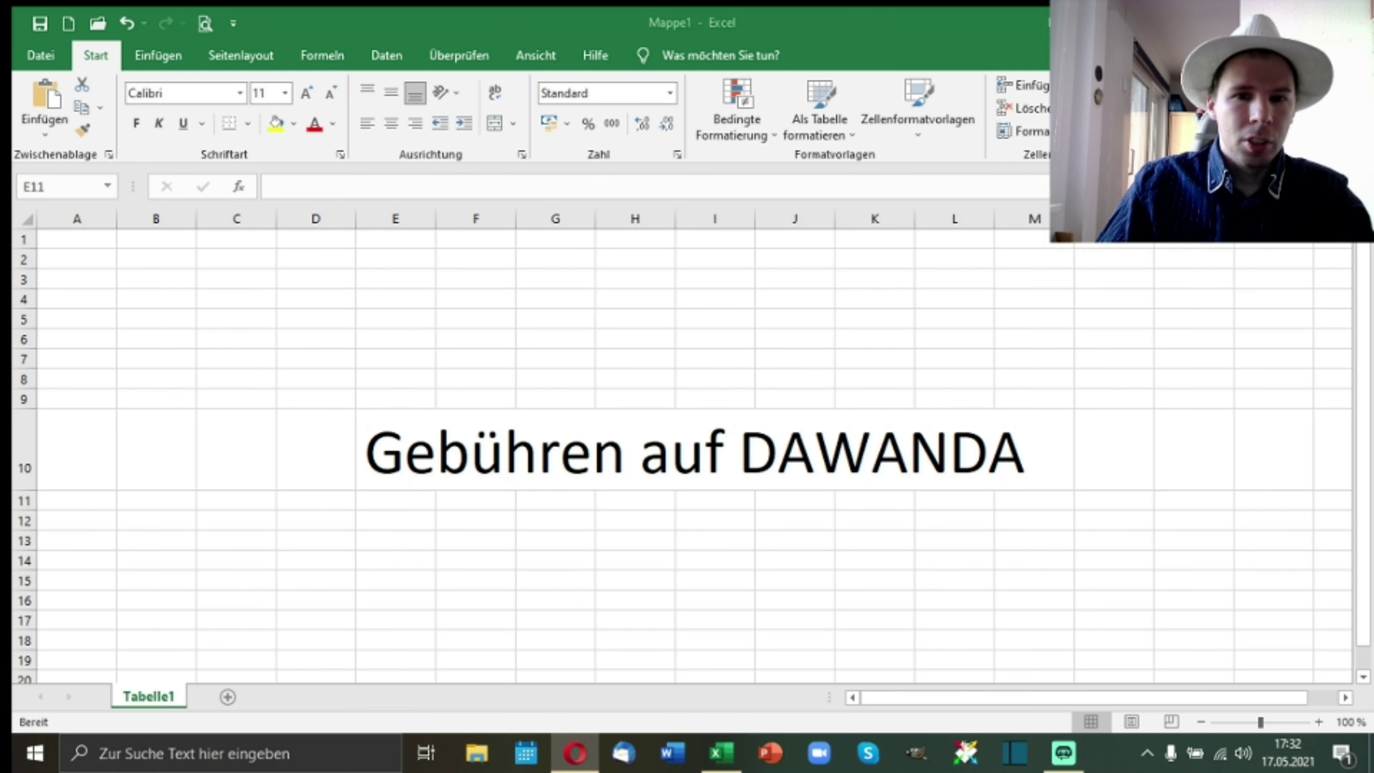
Step: Switch to the Opera browser, maximize its window and read the DaWanda farewell statement down to the page's end
left_click_drag(1113, 362, 490, 205)
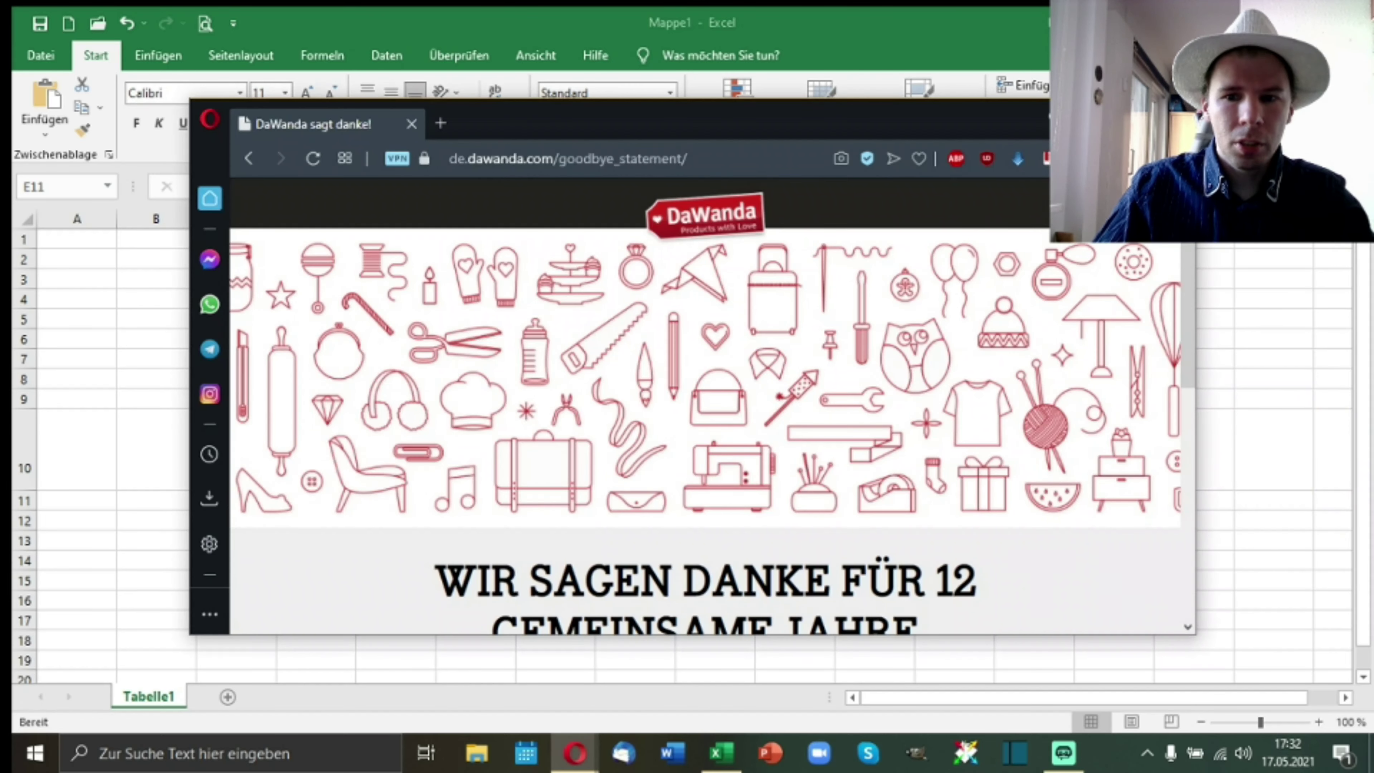
key("super+Up")
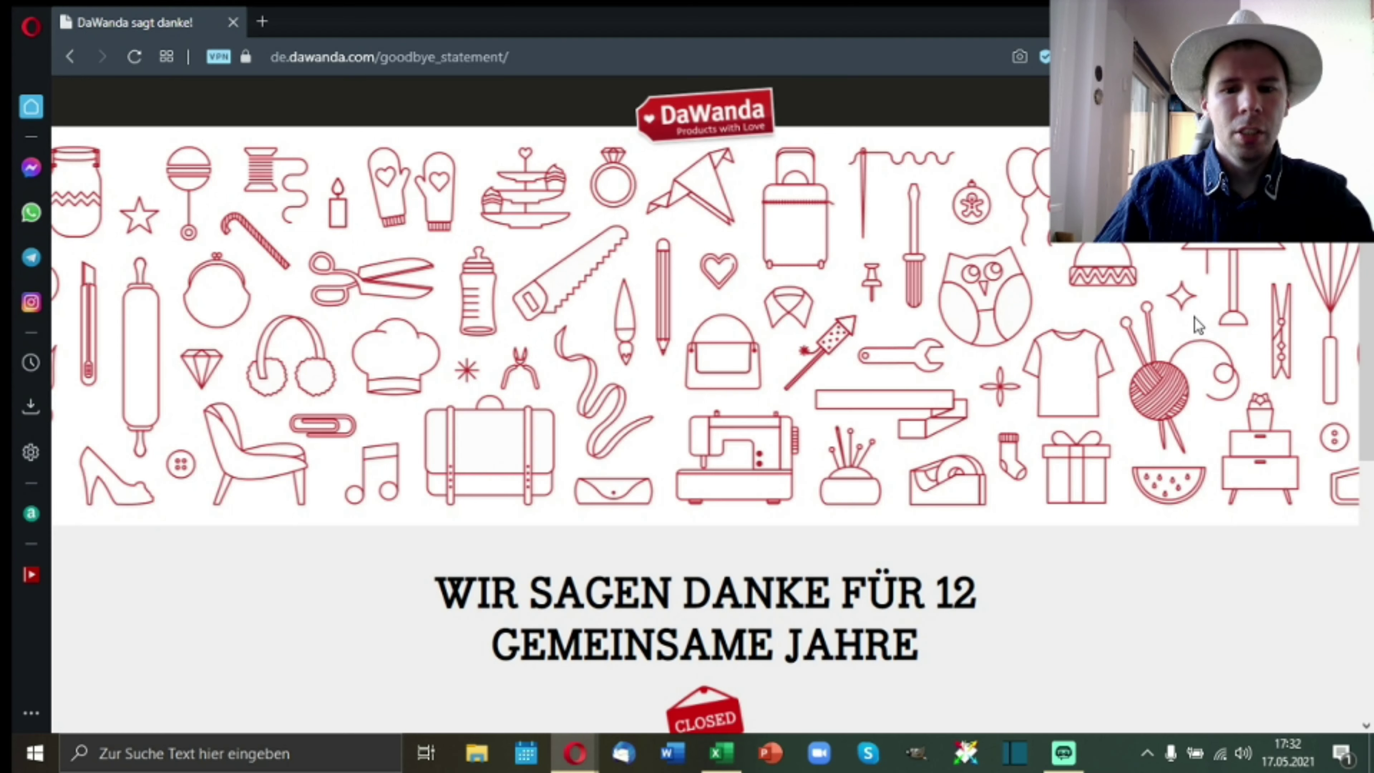
scroll(1198, 325, "down", 3)
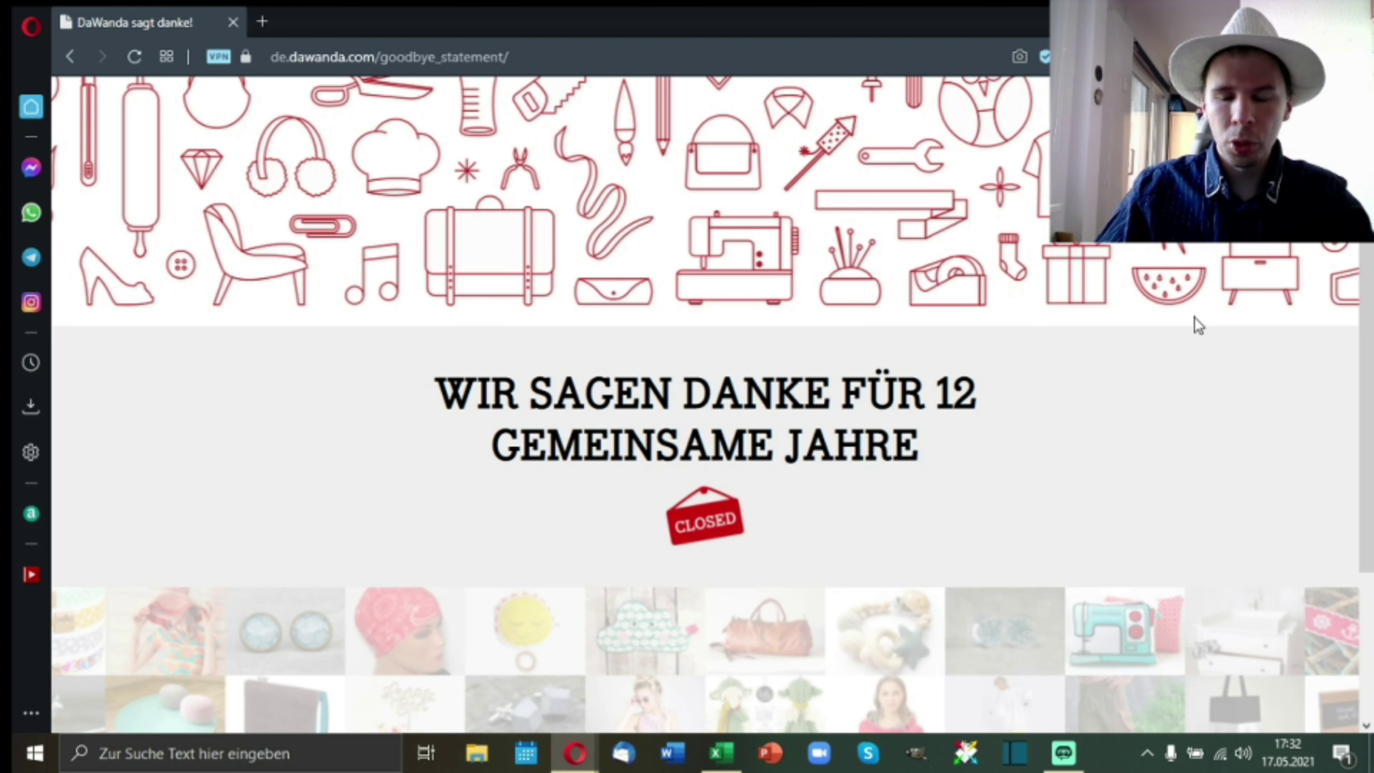
scroll(1195, 317, "down", 2)
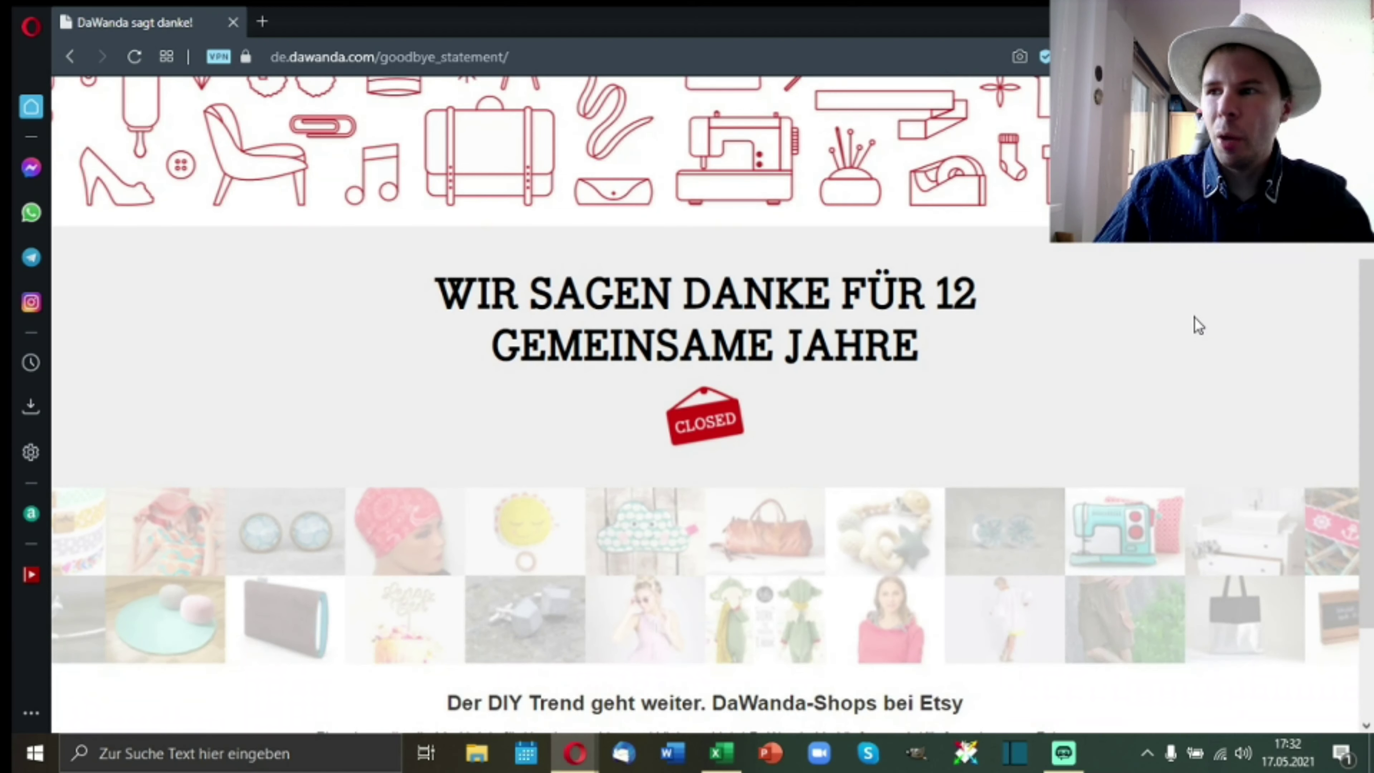
scroll(1196, 318, "down", 3)
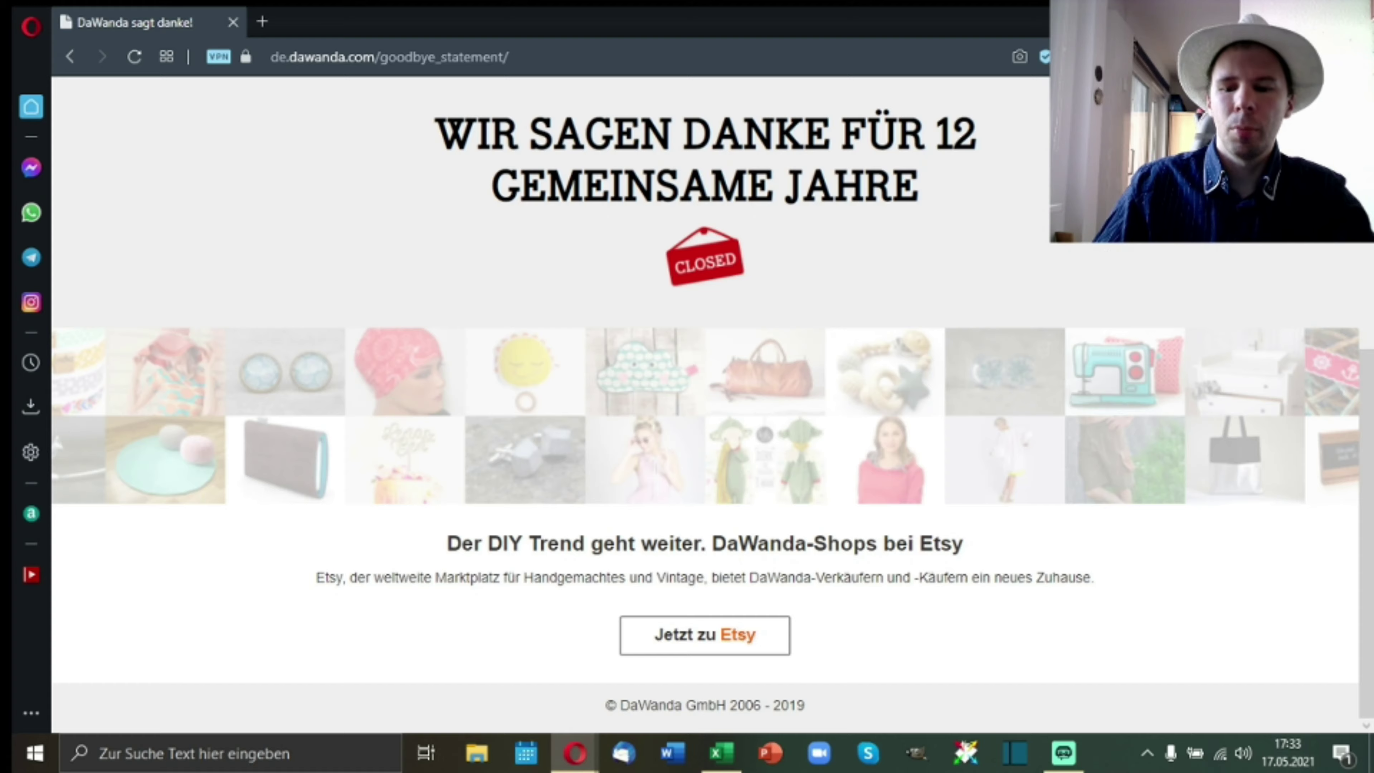
Step: Switch to the Excel workbook and change the heading in cell E10 to "Gebühren auf ETSY"
left_click(721, 753)
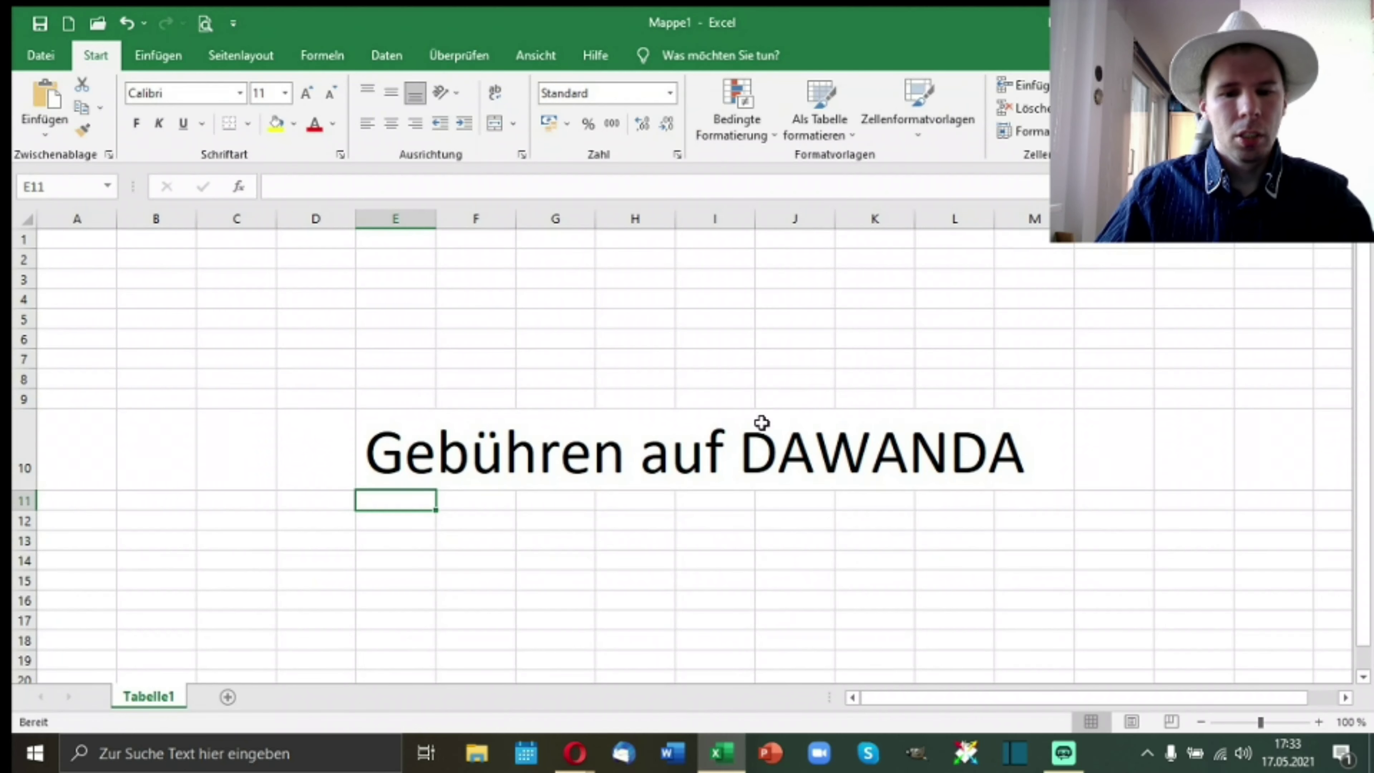
left_click(443, 456)
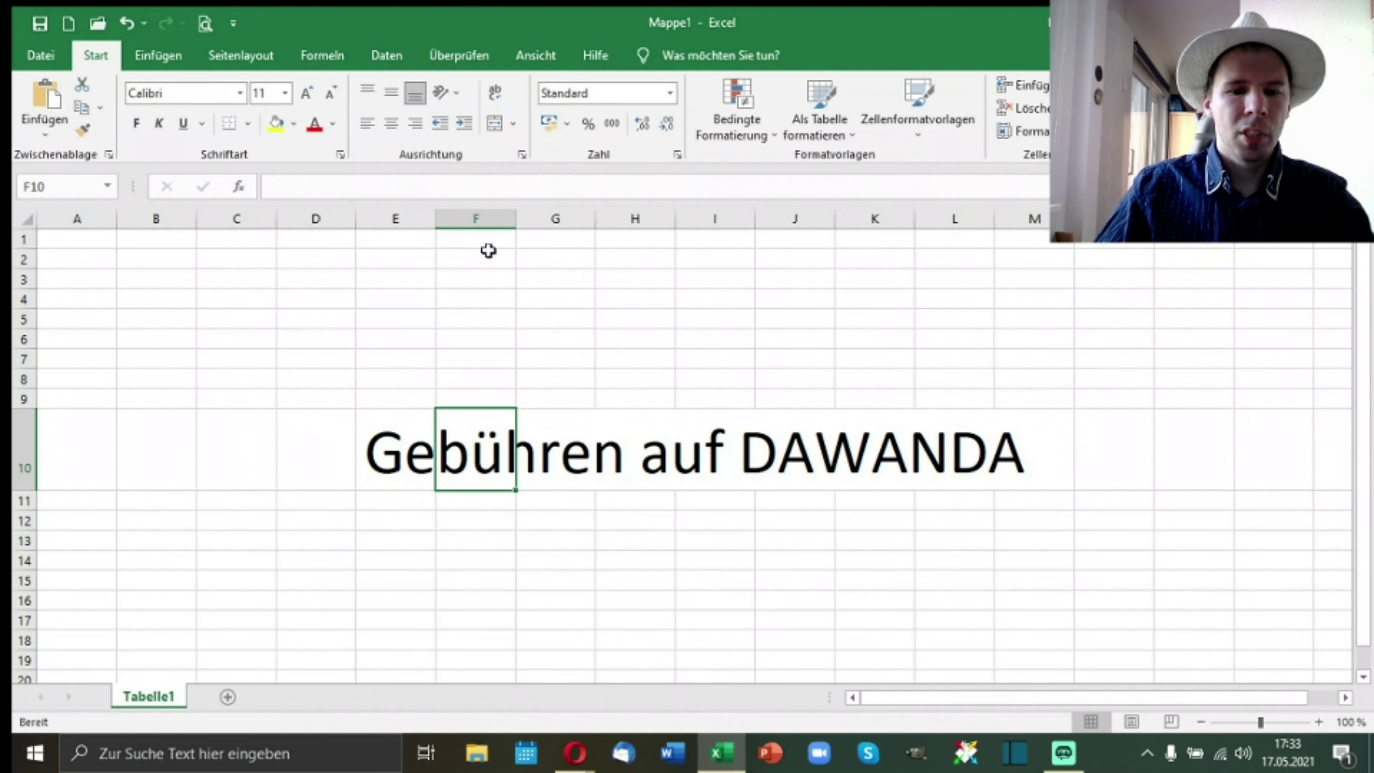
left_click(408, 466)
type("A")
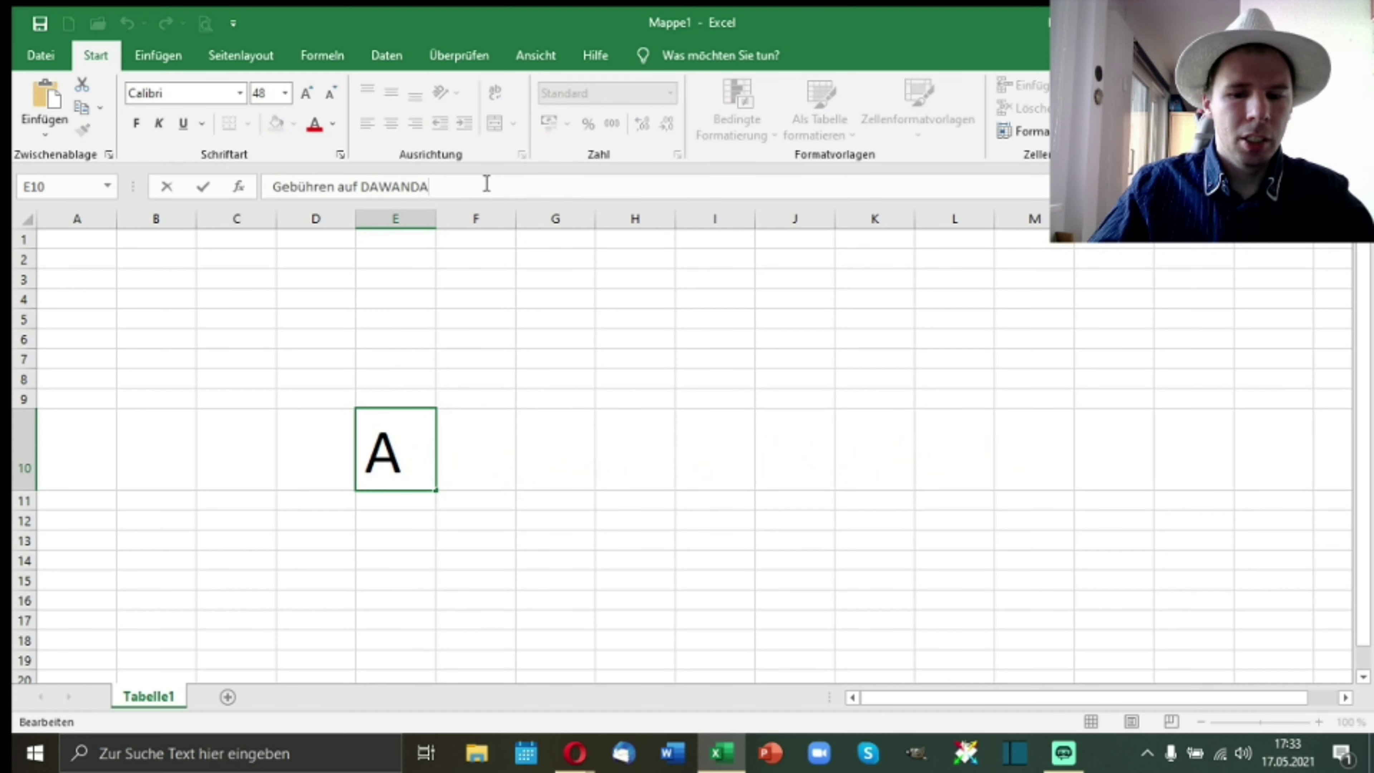
key("BackSpace")
key("BackSpace")
key("BackSpace")
key("BackSpace")
key("BackSpace")
key("BackSpace")
key("BackSpace")
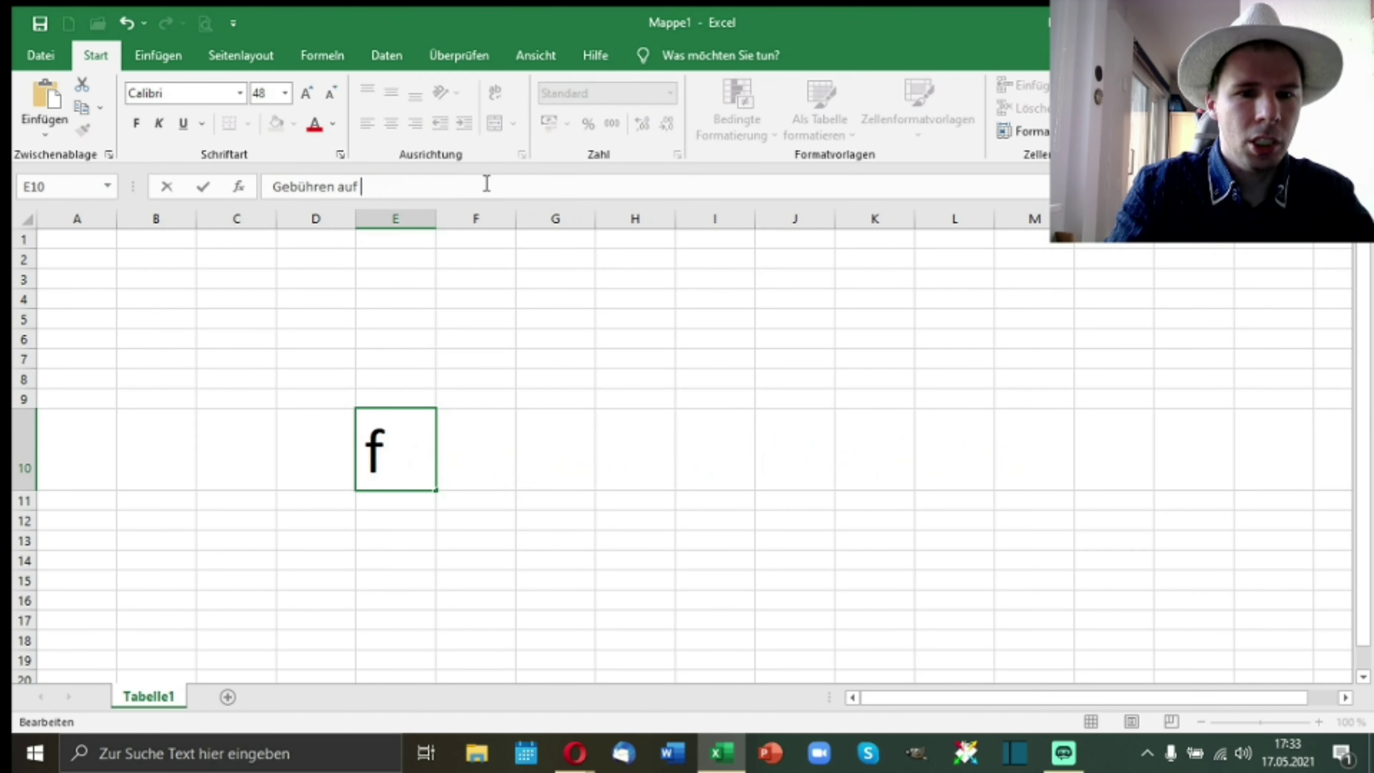
type("ETSY")
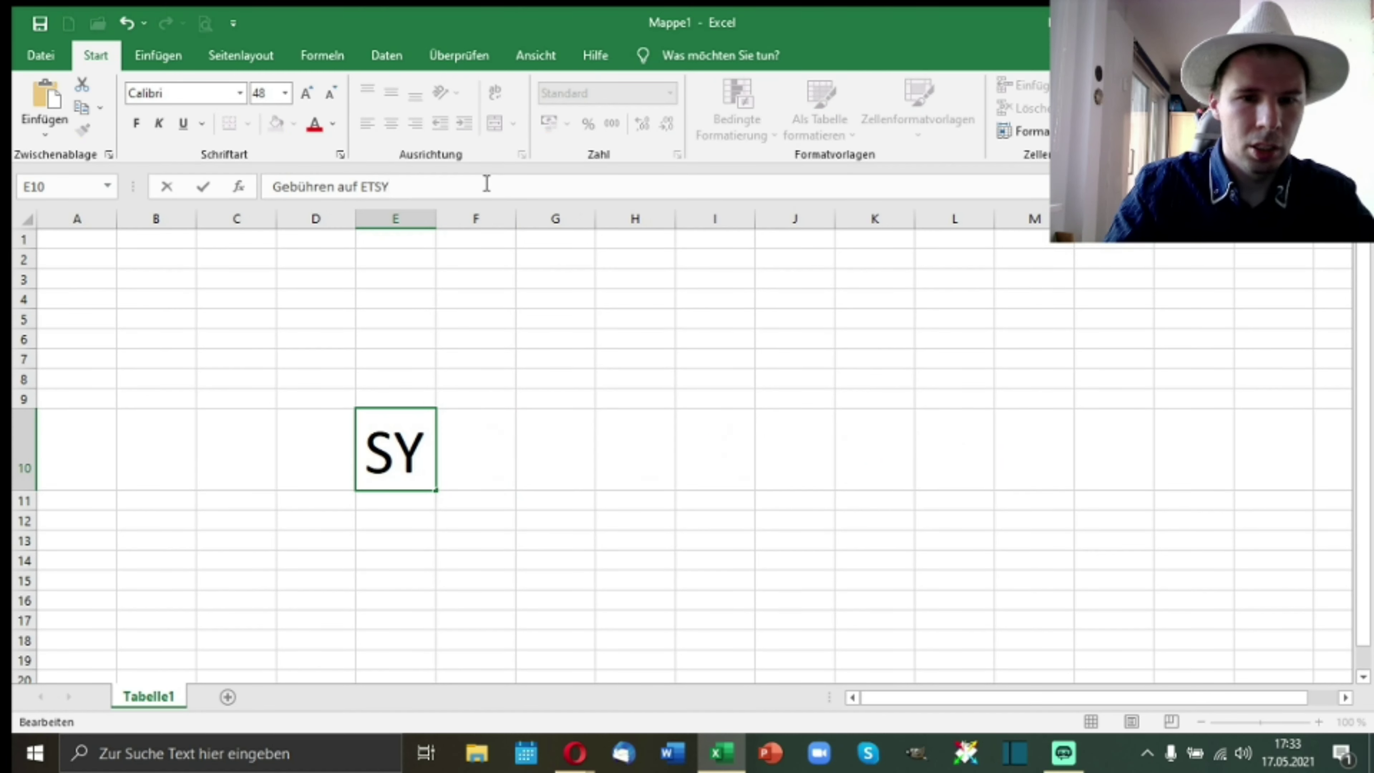
key("Return")
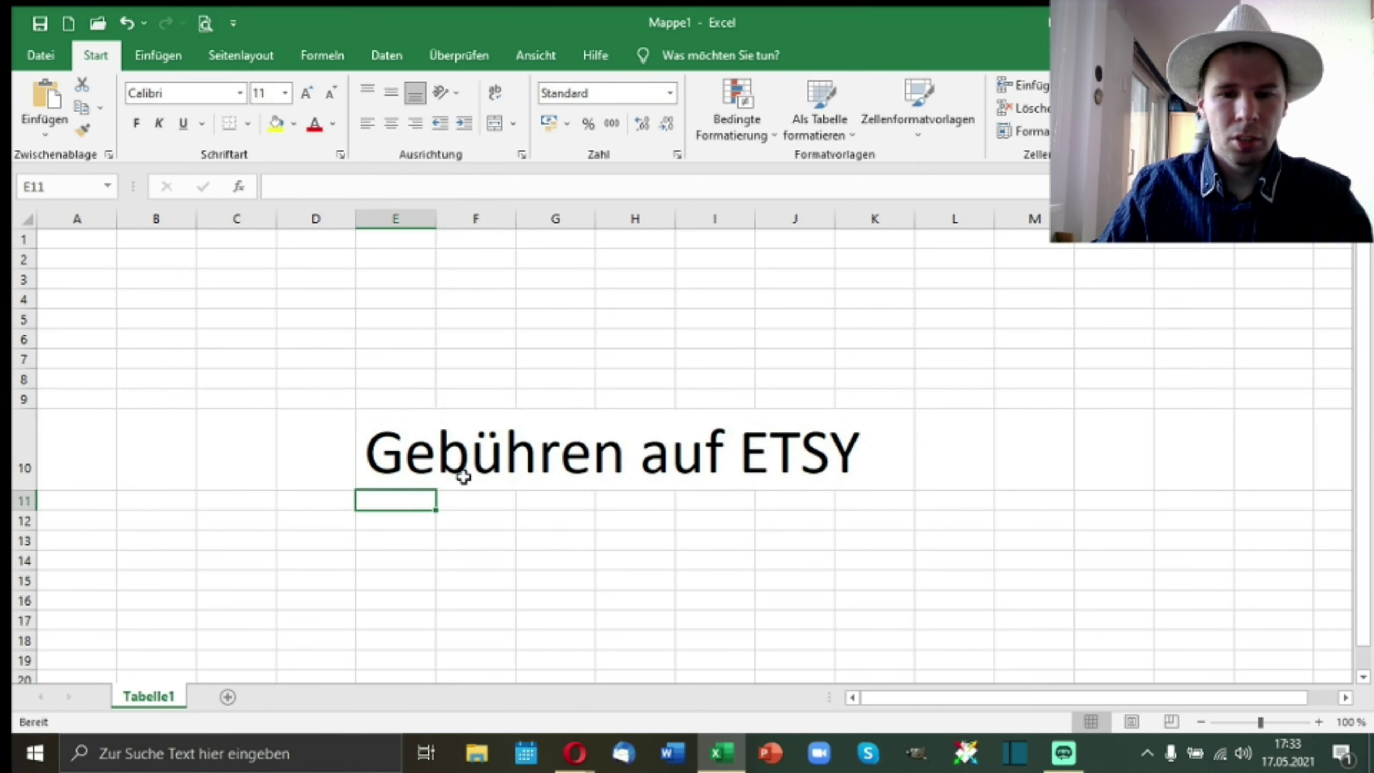
Step: Return to the Opera browser, close the DaWanda page and bring up the German Etsy homepage
left_click(575, 754)
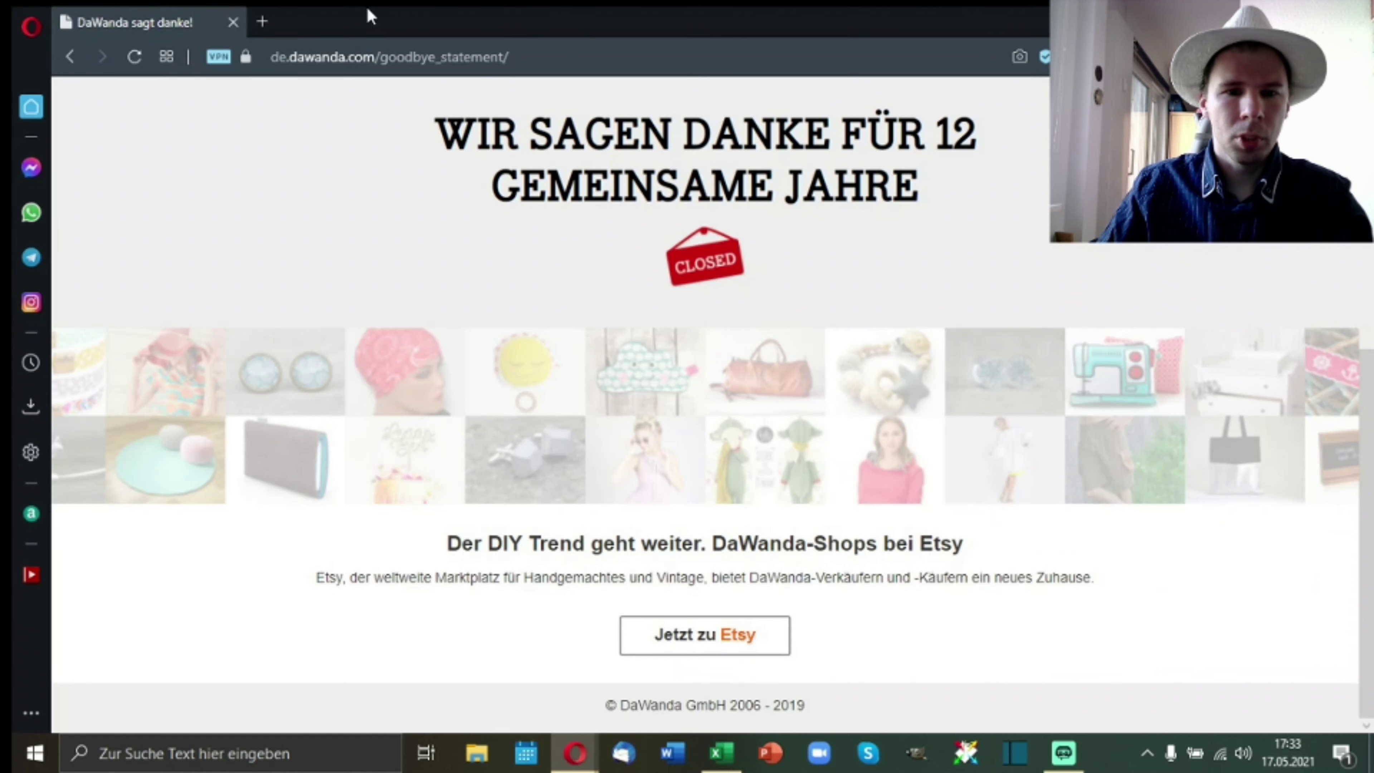
left_click(233, 25)
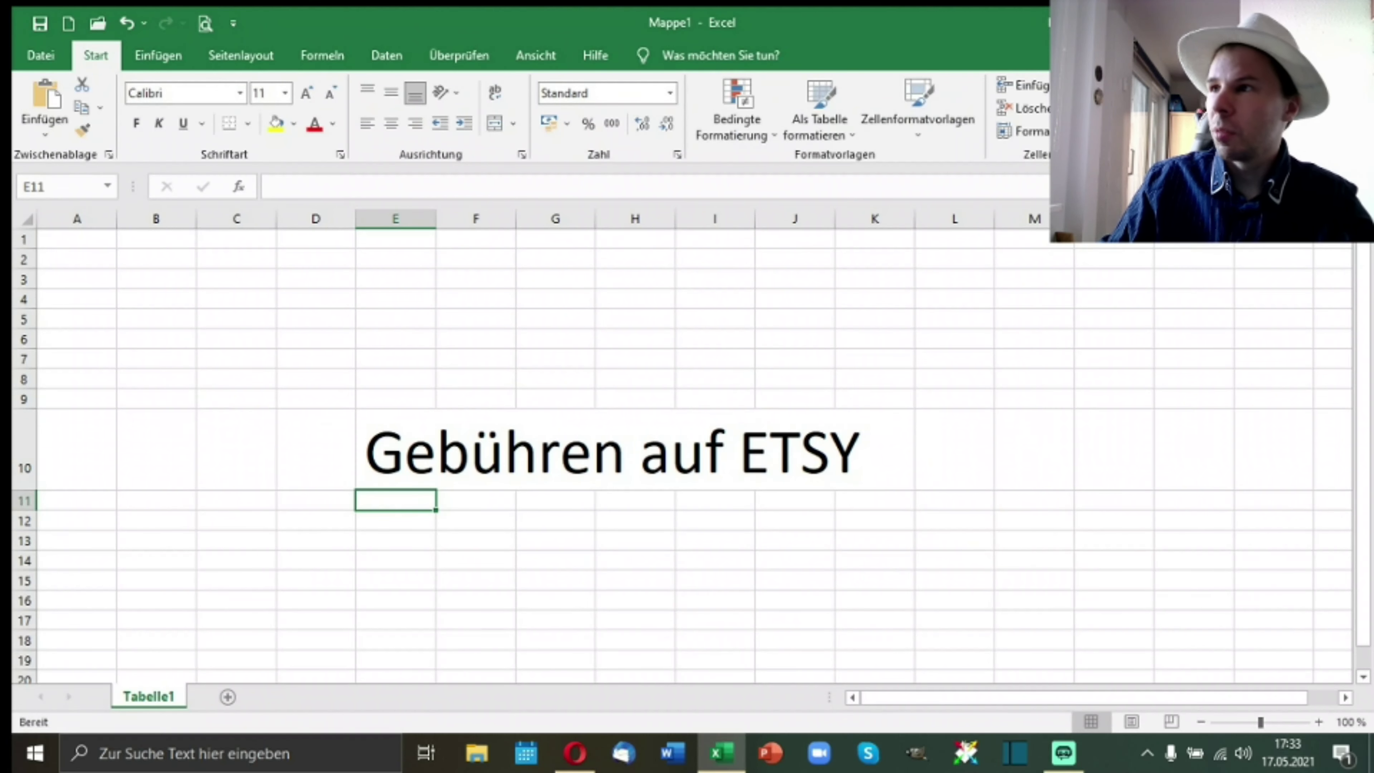
key("alt+Tab")
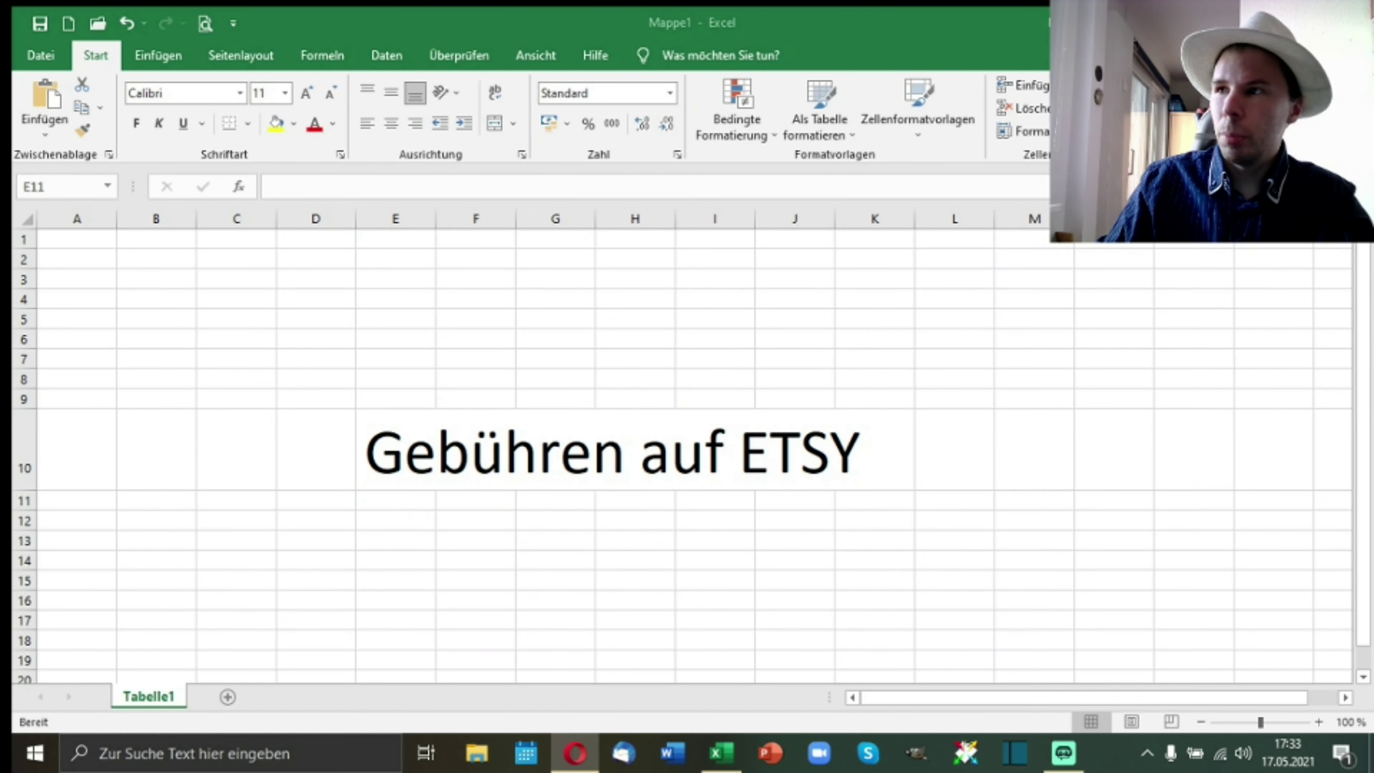
key("alt+Tab")
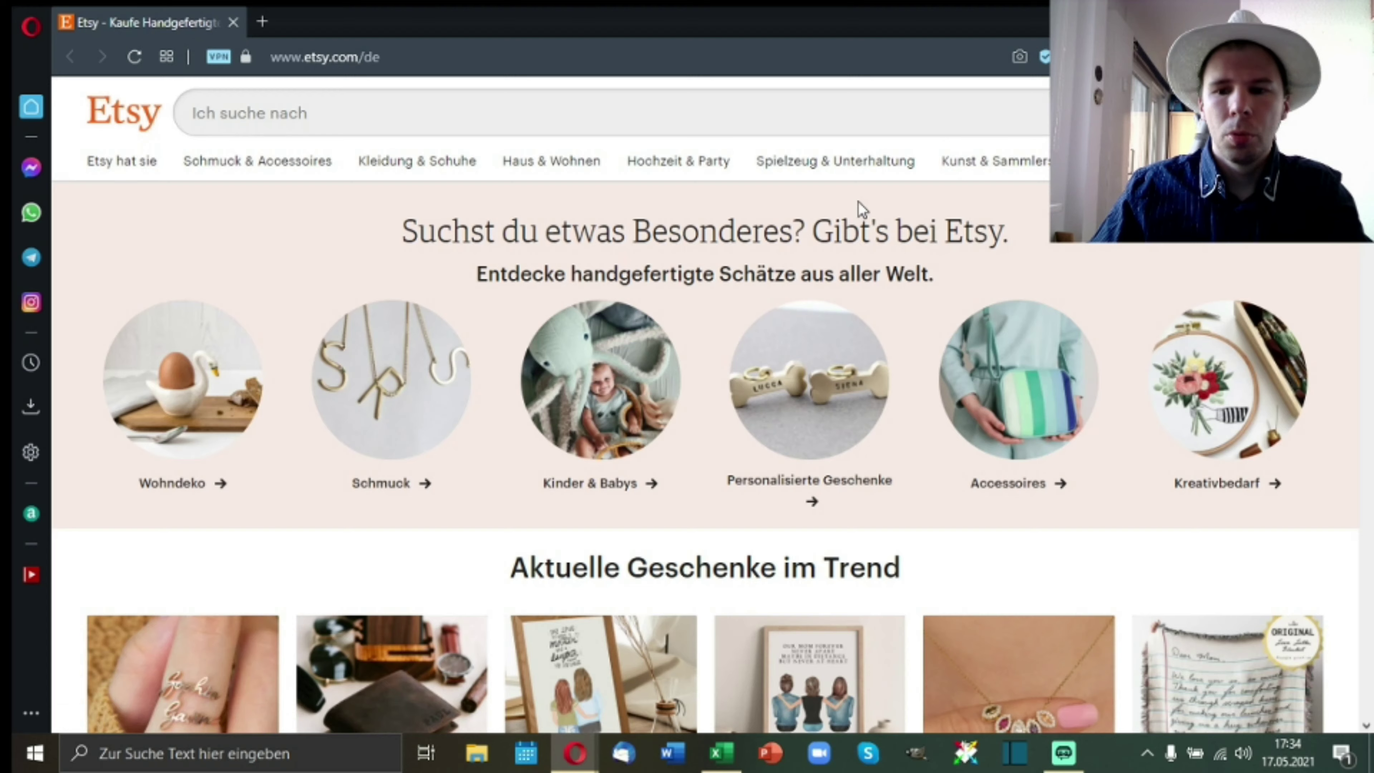
Step: Look through the Etsy homepage's product sections, from the trending gifts down to the editors' selection
scroll(1063, 246, "down", 3)
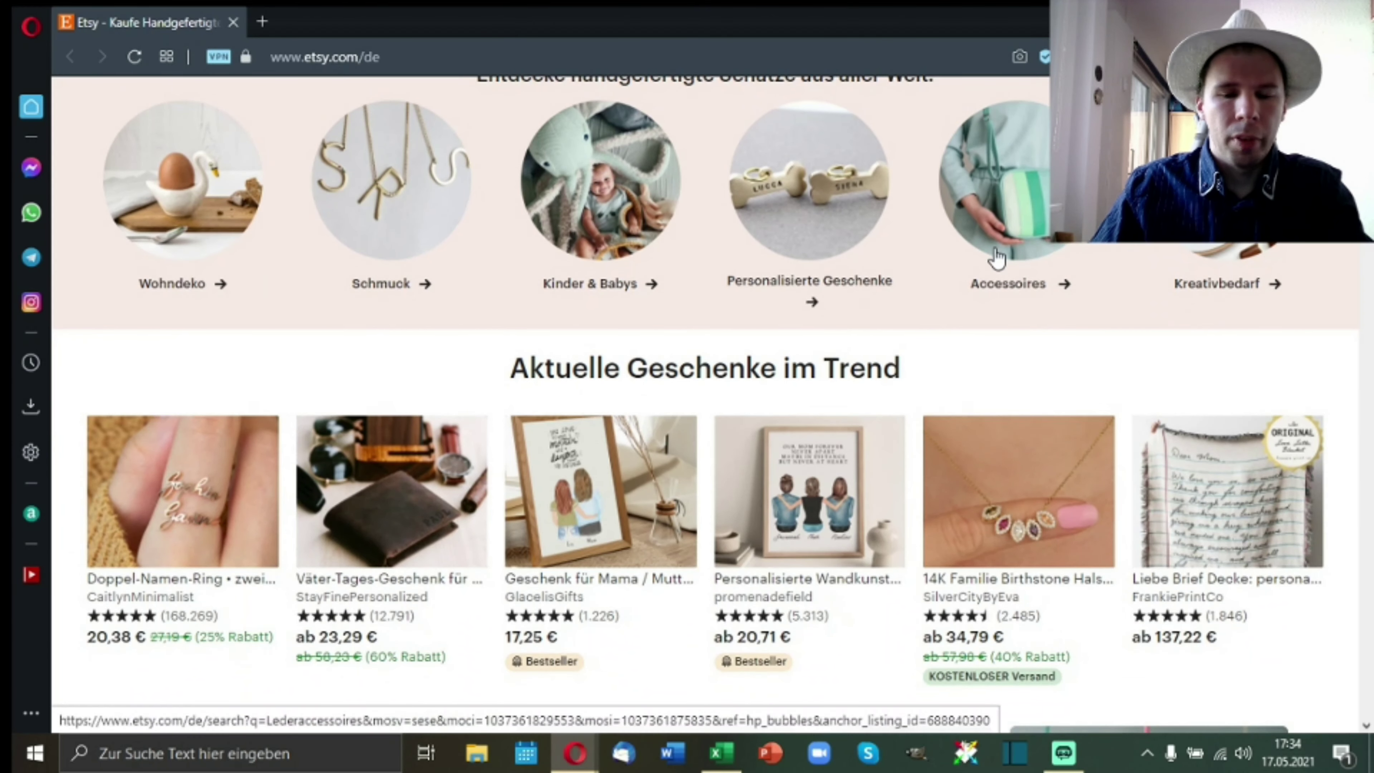
scroll(968, 271, "down", 2)
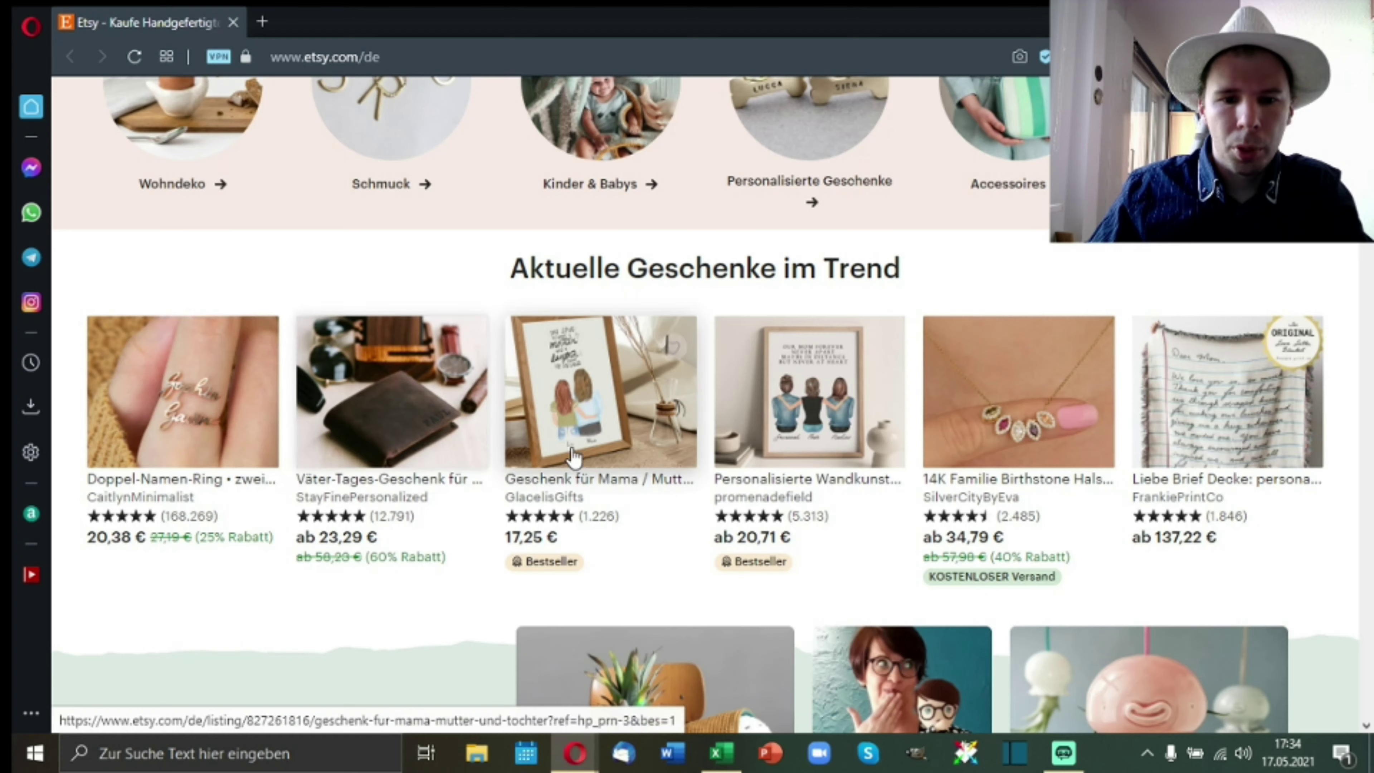
scroll(613, 444, "down", 5)
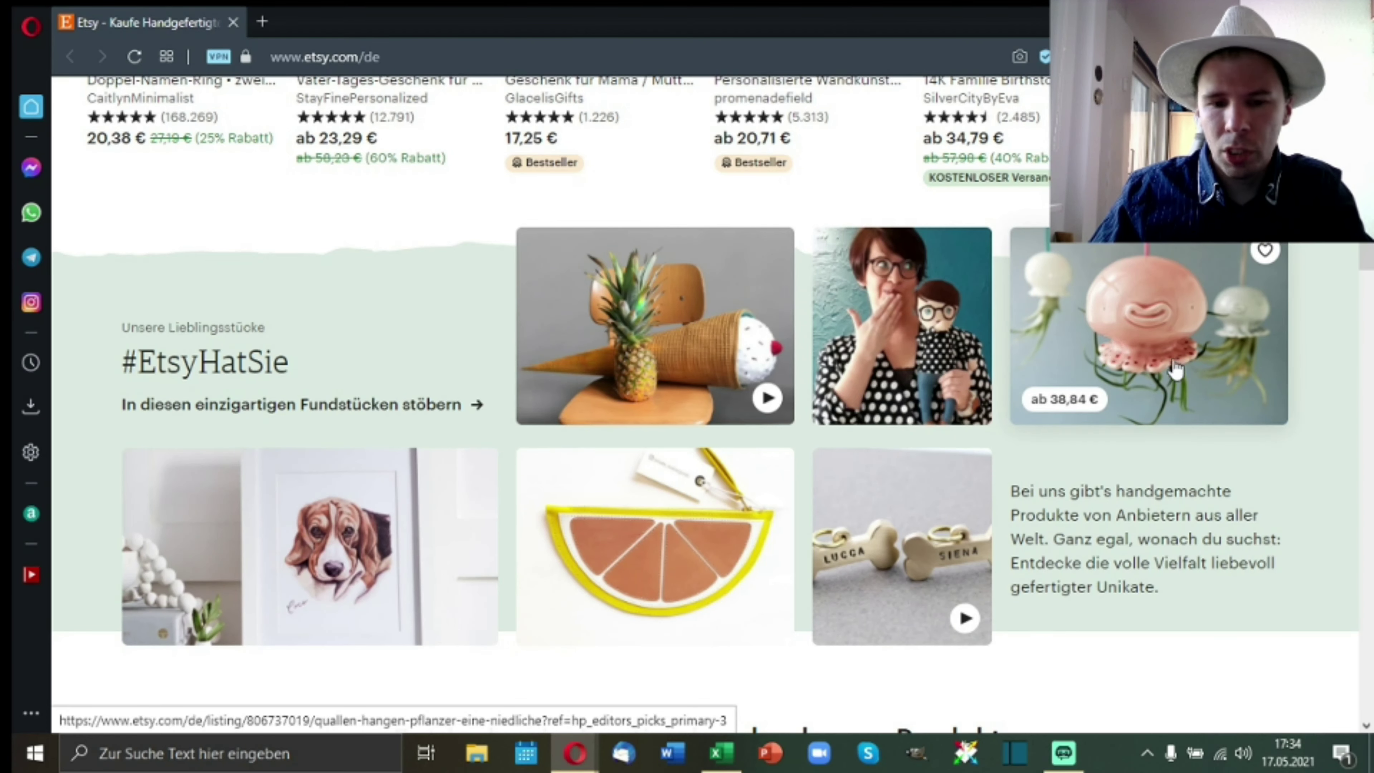
scroll(1055, 385, "down", 5)
scroll(1052, 384, "down", 3)
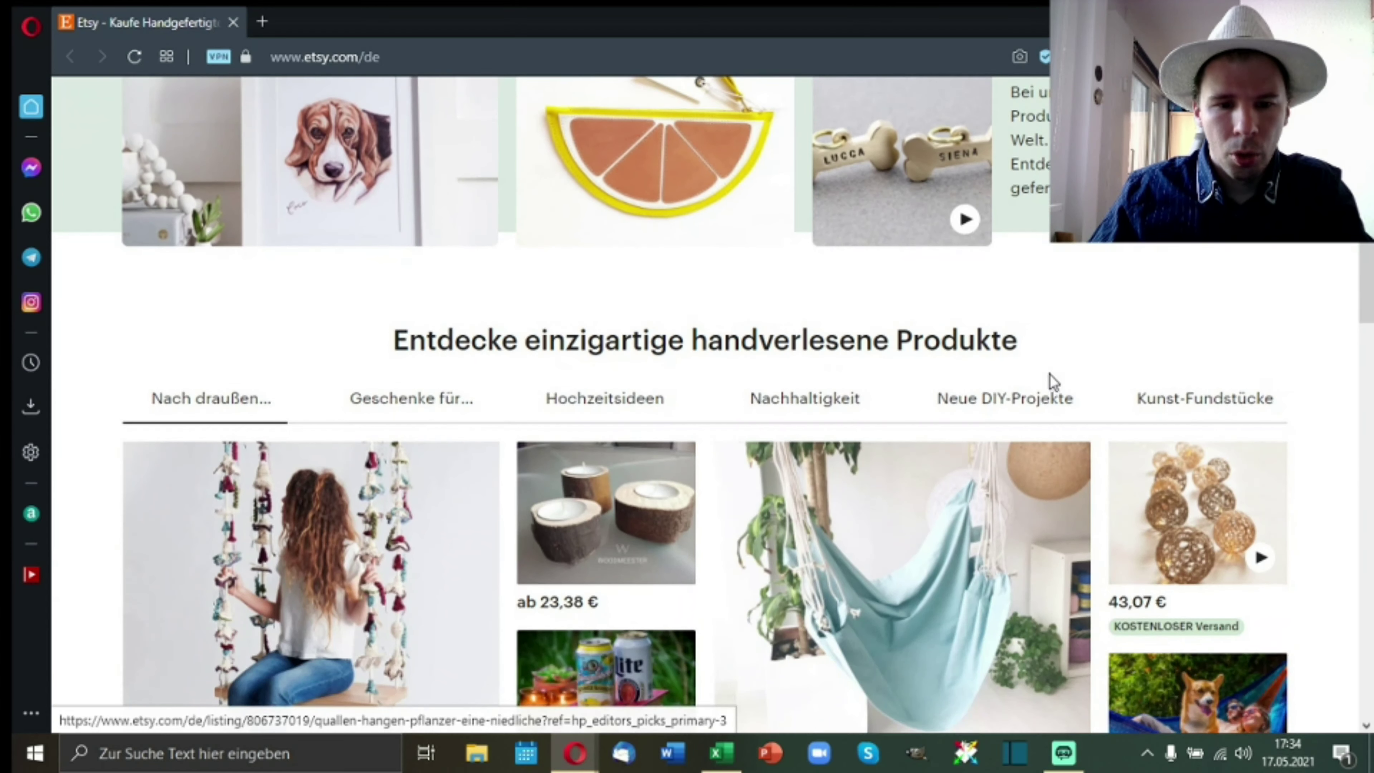
scroll(1089, 332, "down", 2)
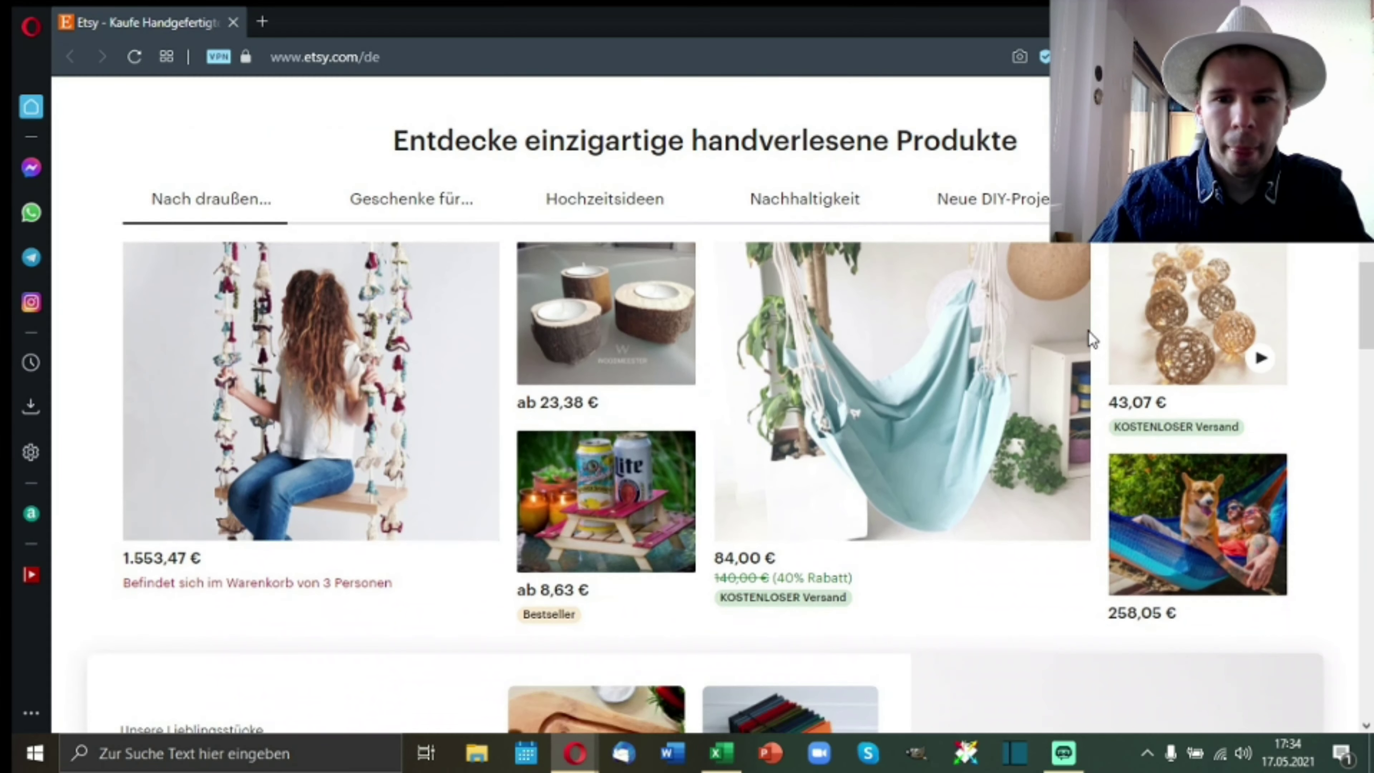
scroll(1089, 335, "down", 5)
scroll(1089, 341, "down", 2)
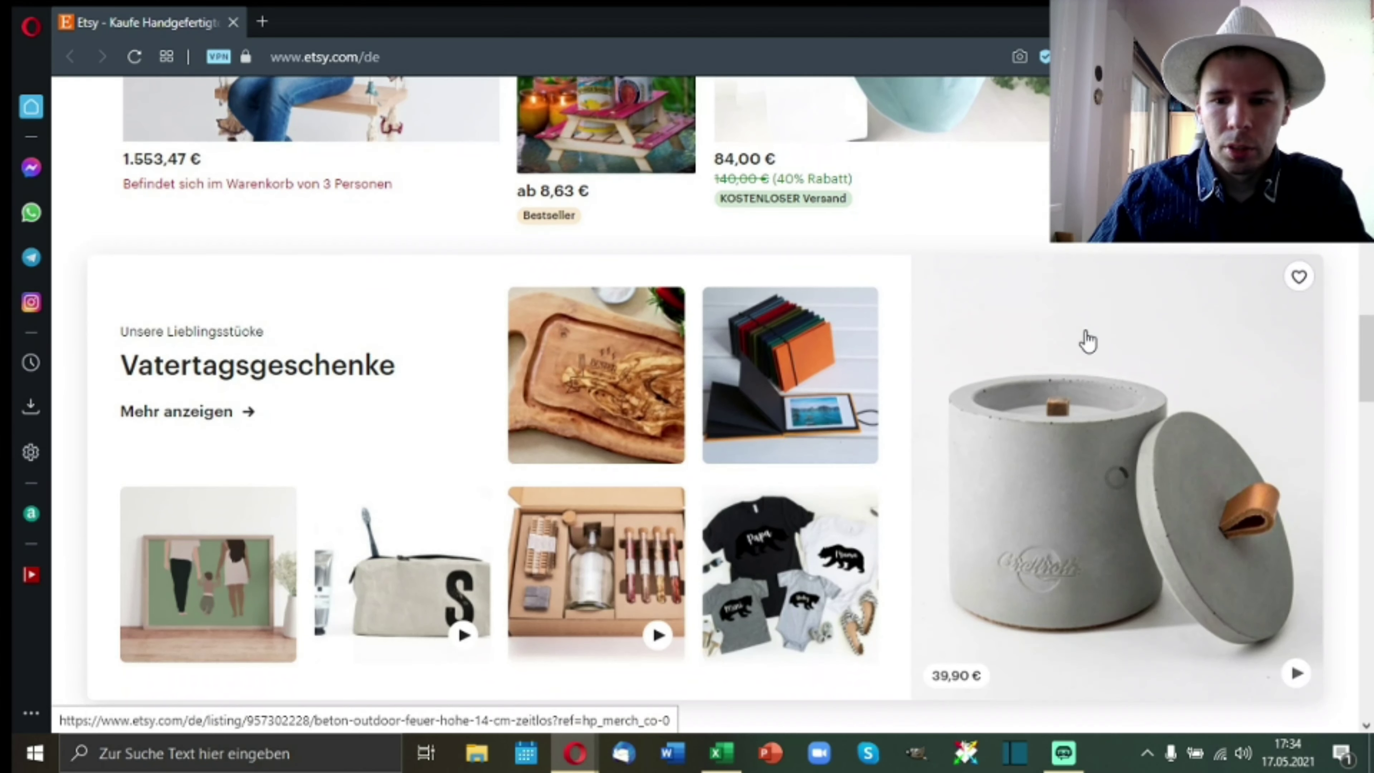
scroll(1077, 308, "down", 2)
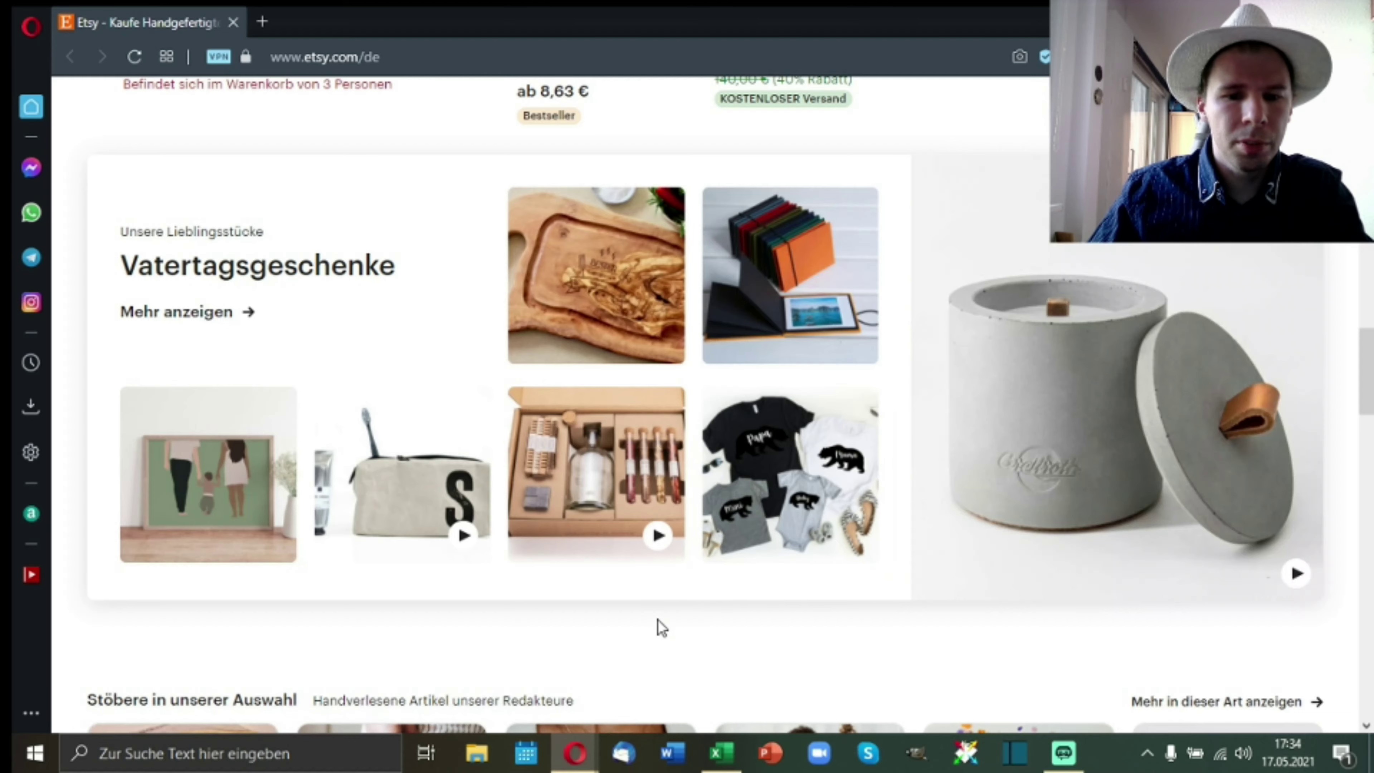
scroll(653, 617, "down", 3)
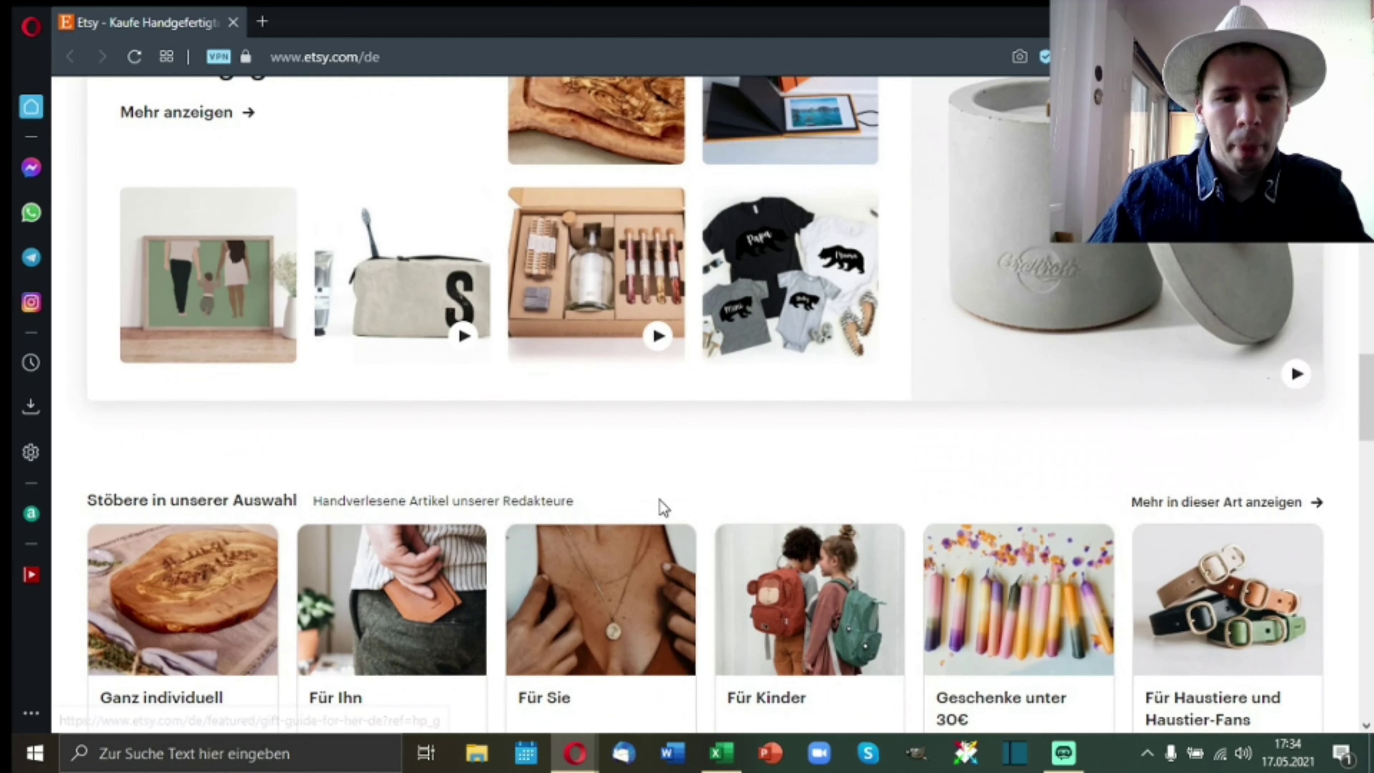
scroll(661, 503, "down", 3)
scroll(661, 501, "down", 2)
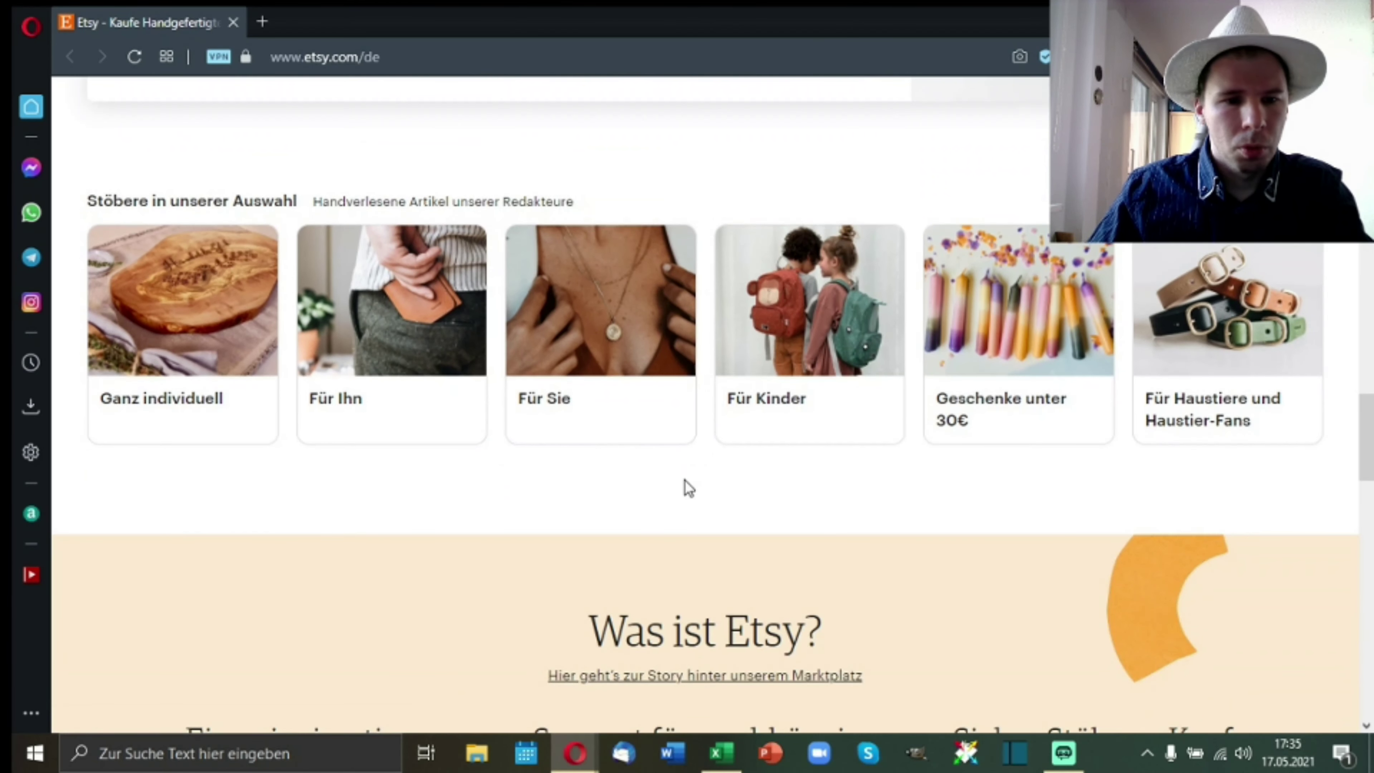
Step: Read the "Was ist Etsy?" section, the blog teasers and the footer links of the homepage
scroll(636, 480, "down", 6)
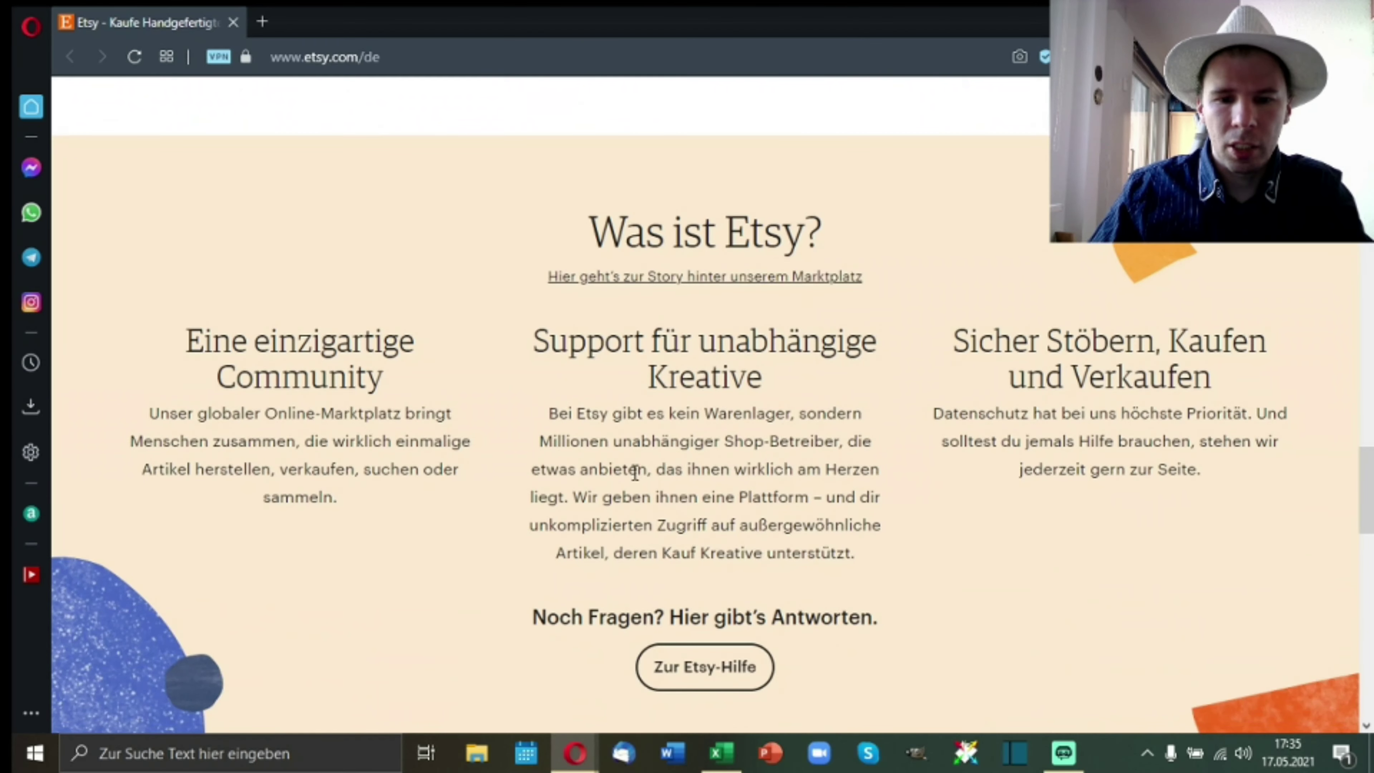
scroll(763, 414, "down", 5)
scroll(836, 422, "down", 5)
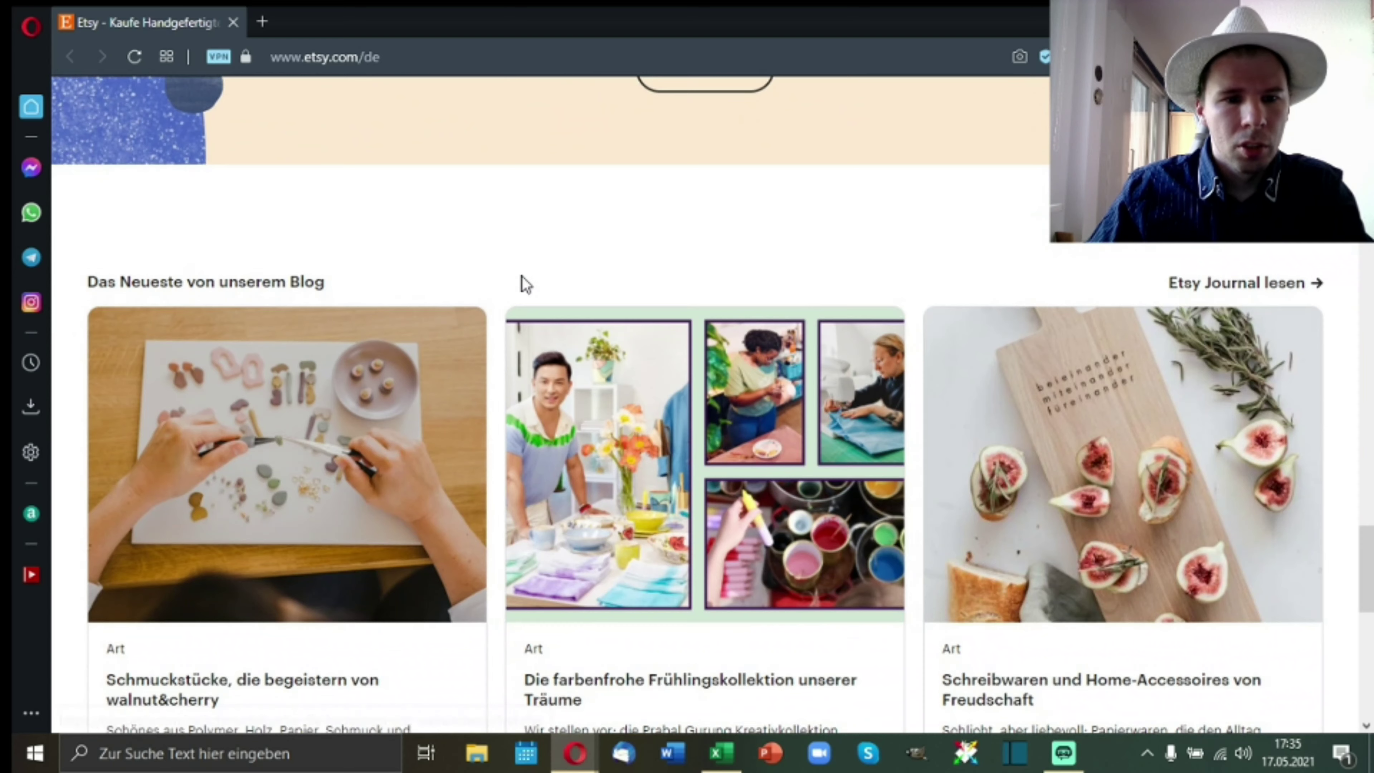
scroll(560, 276, "down", 5)
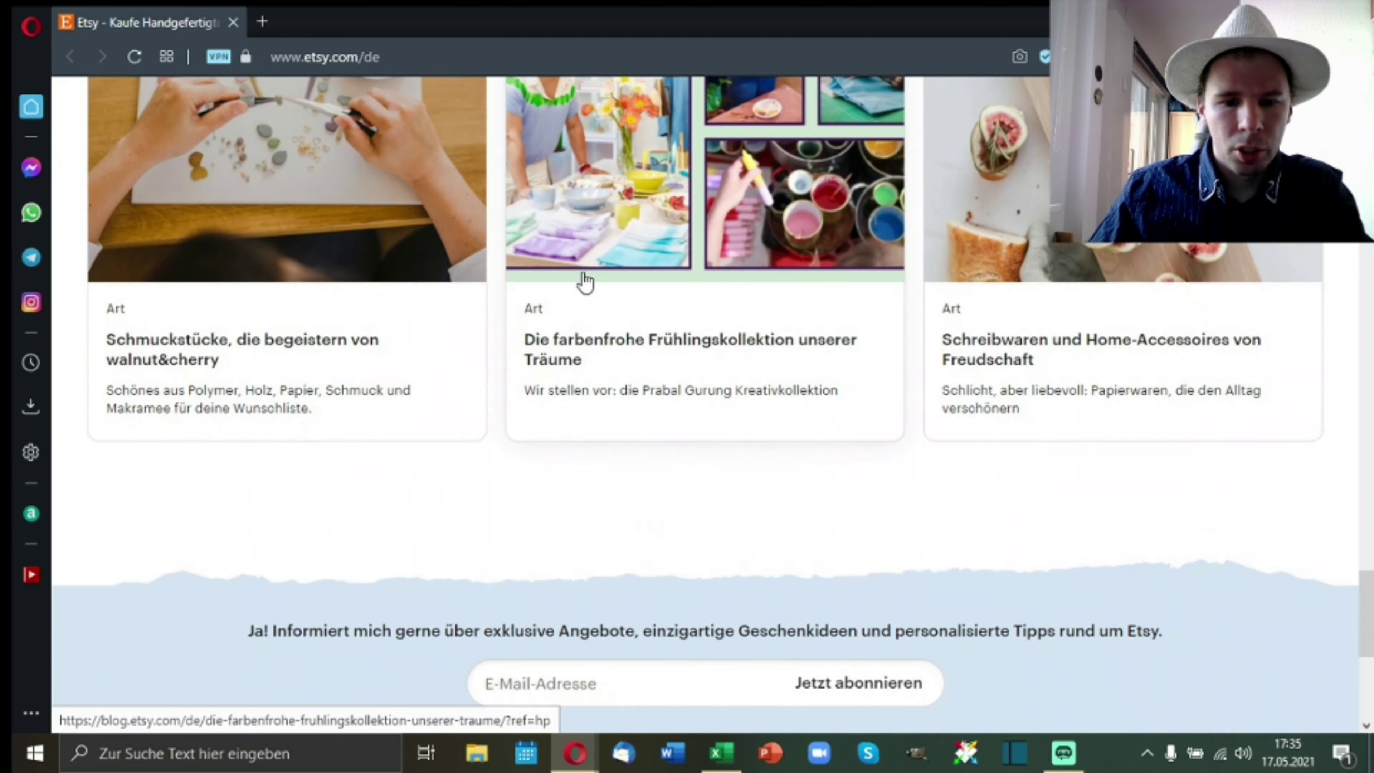
scroll(582, 282, "down", 6)
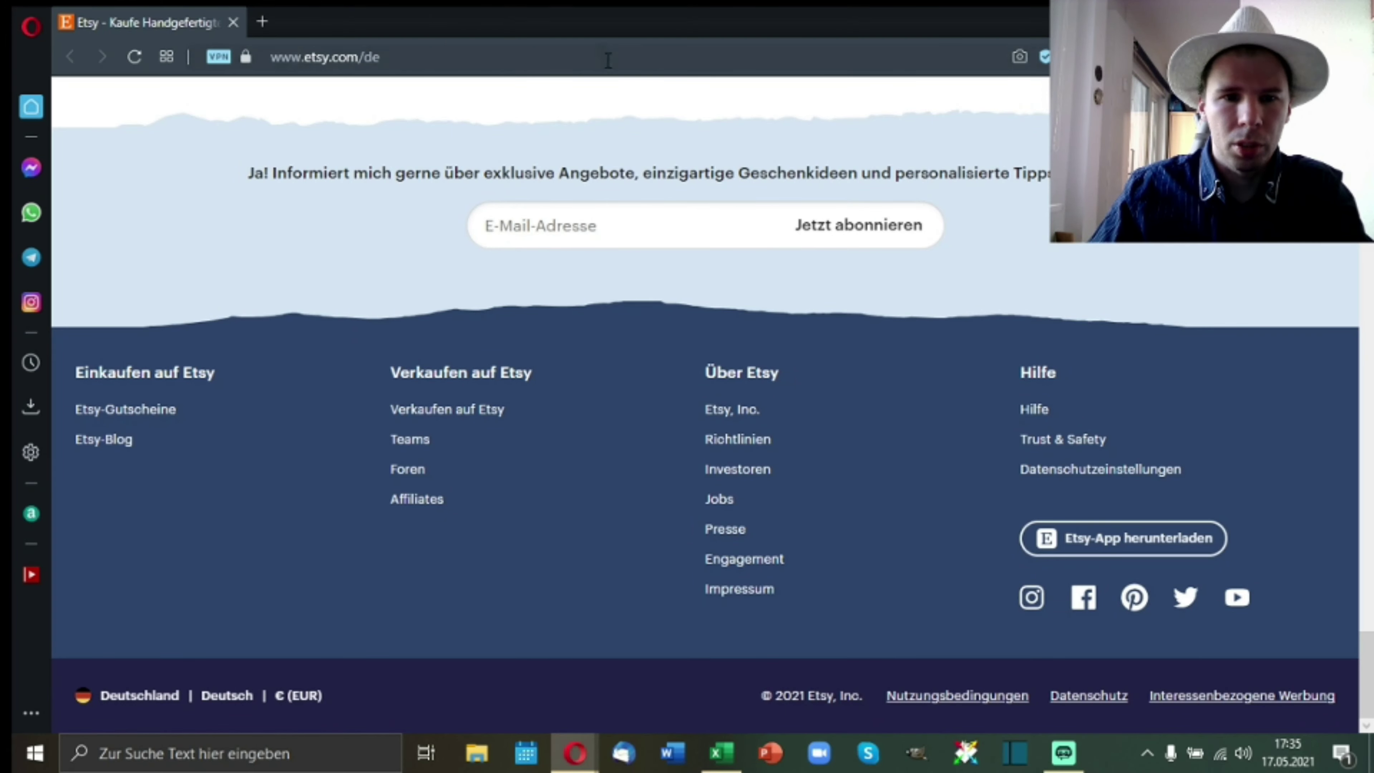
Step: Open the Wohndeko category from the start of the Etsy homepage and browse its listings down to the concrete chess set
left_click_drag(1364, 658, 1364, 106)
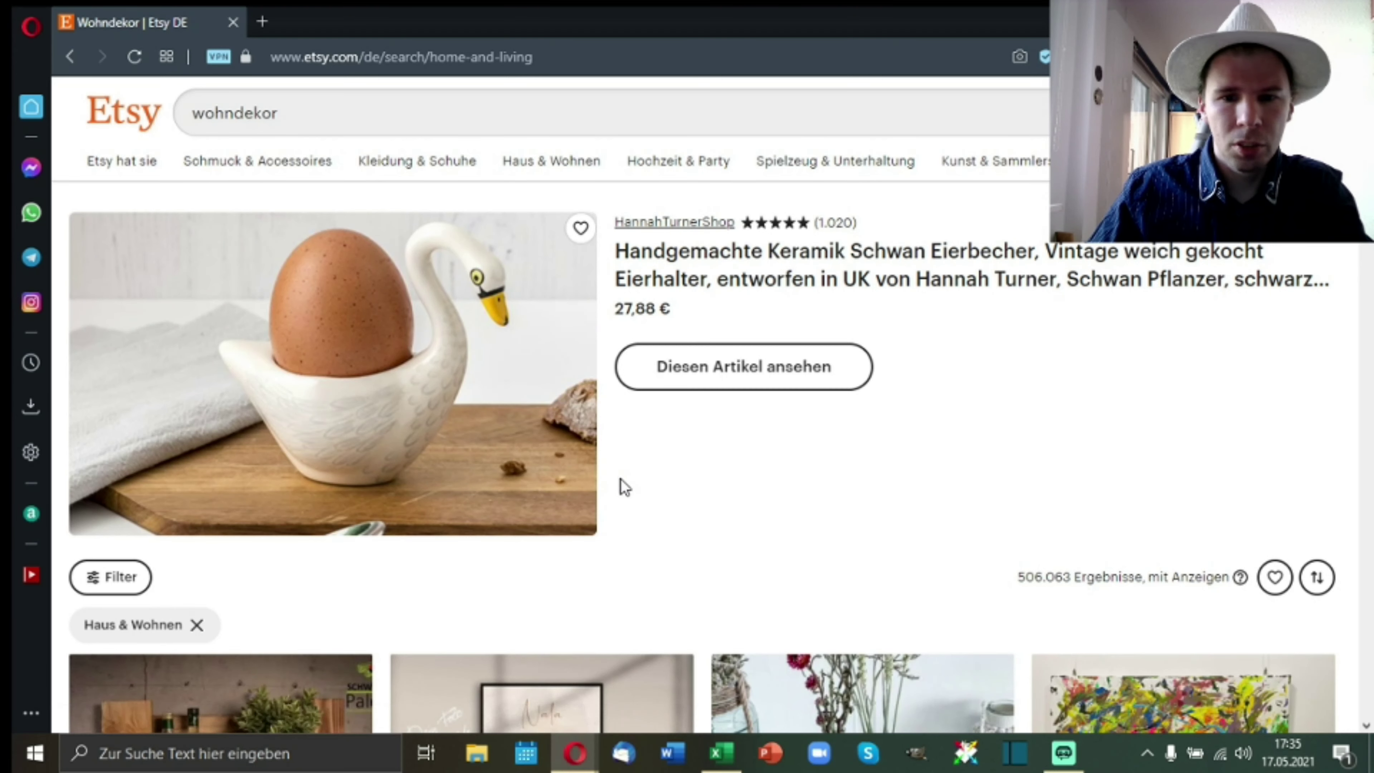
scroll(620, 479, "down", 5)
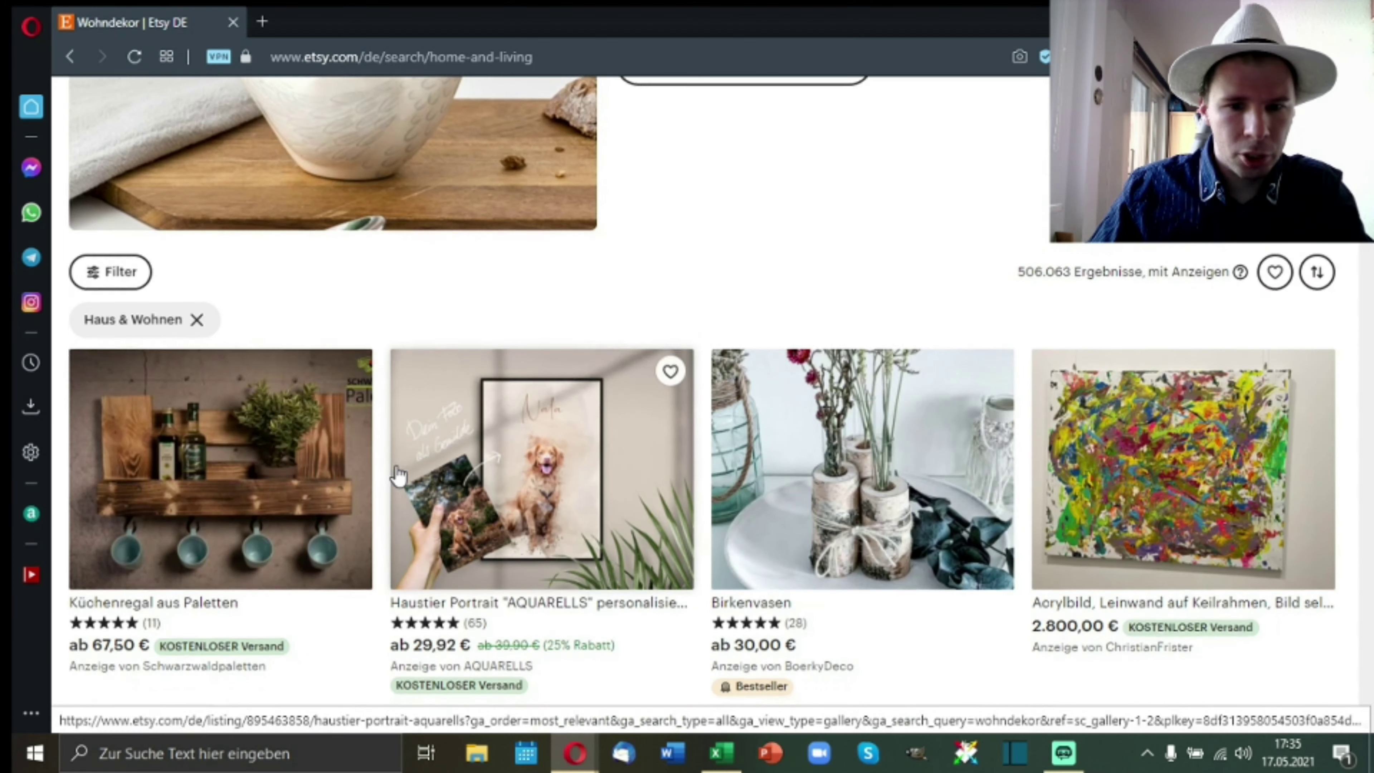
scroll(399, 466, "down", 3)
scroll(325, 314, "down", 6)
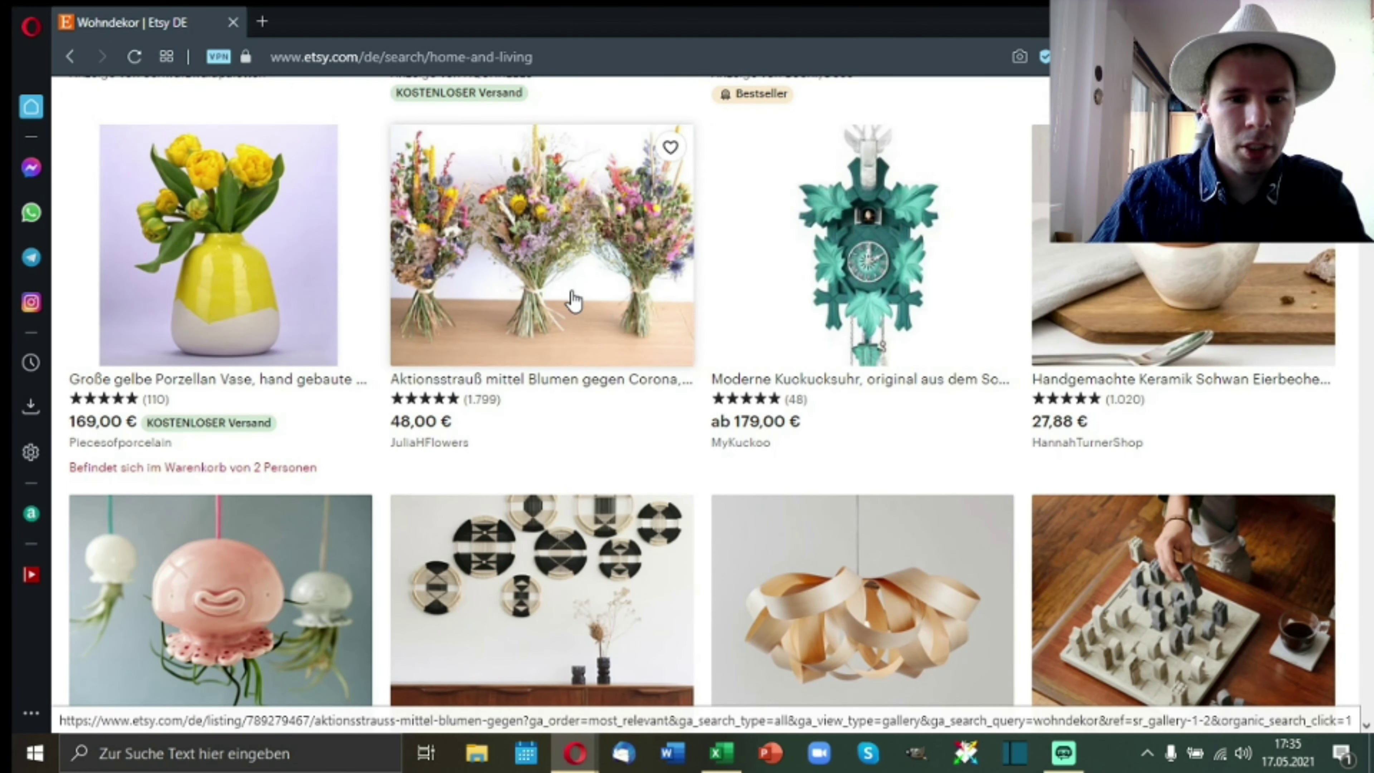
scroll(677, 307, "down", 4)
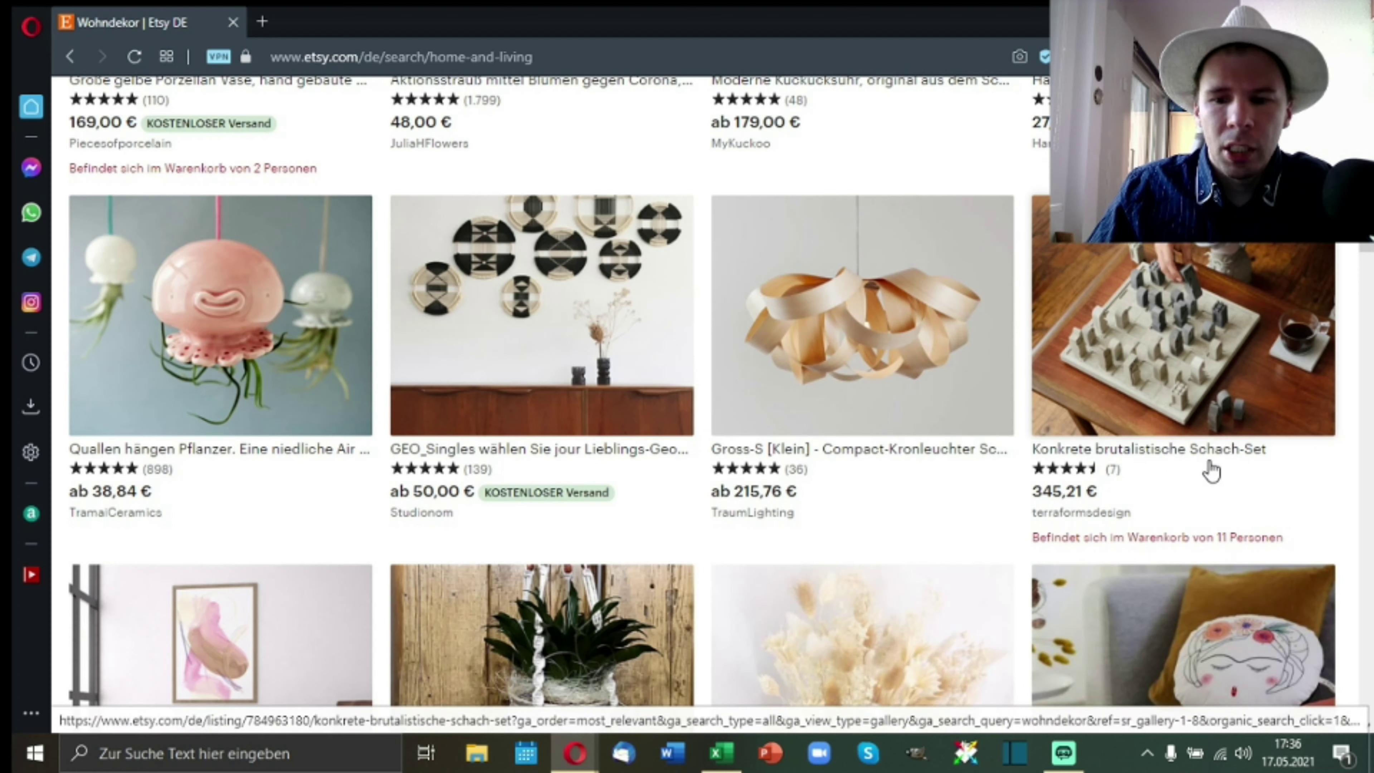
Step: Open the "Konkrete brutalistische Schach-Set" listing and examine its photos, price and highlights
left_click(1173, 400)
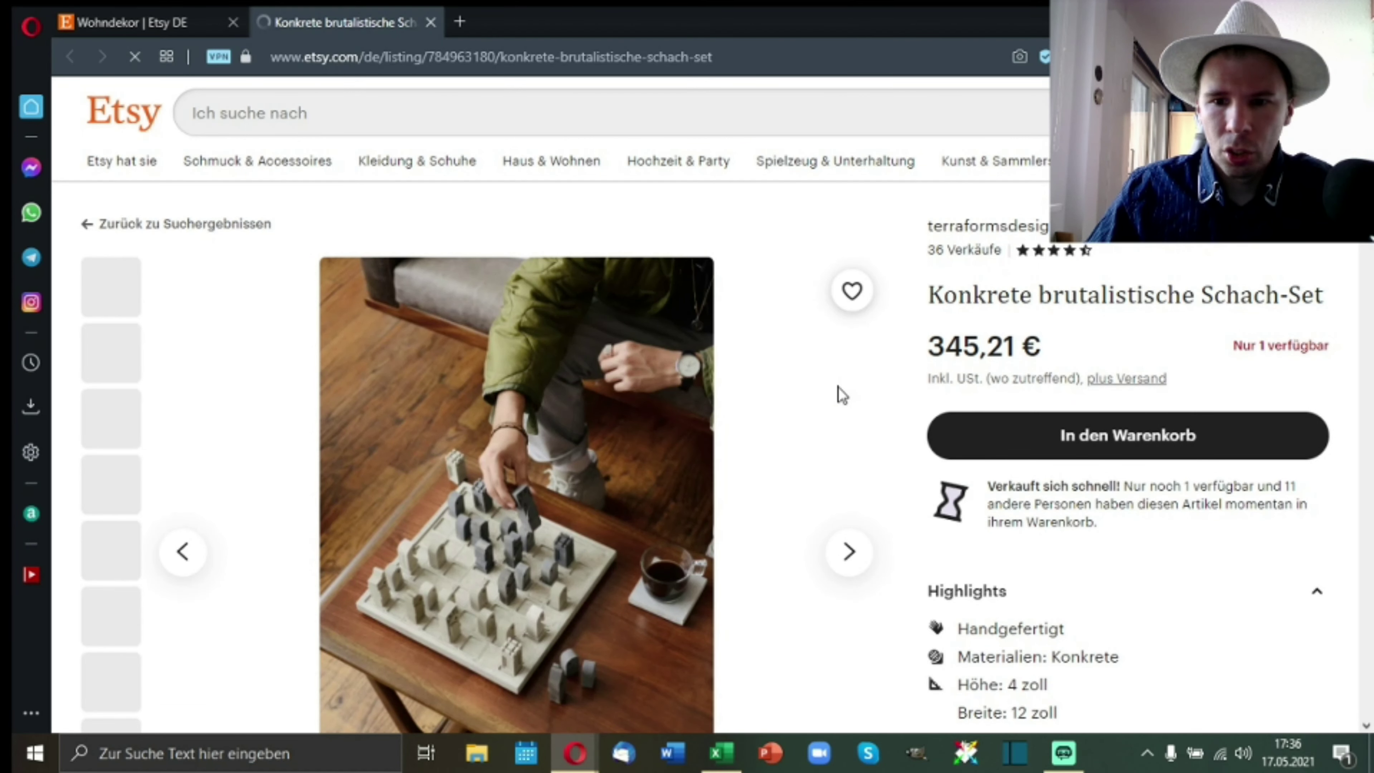
scroll(841, 390, "down", 3)
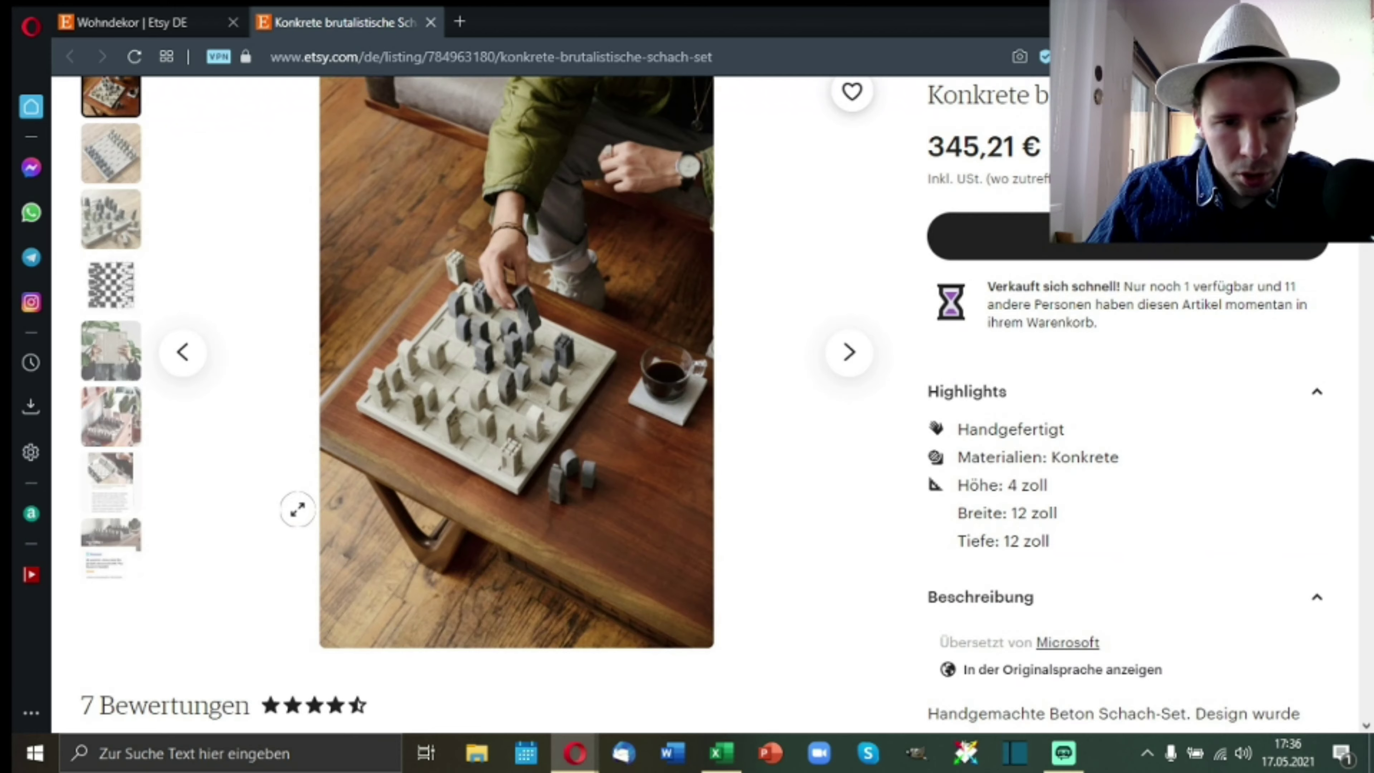
scroll(295, 504, "up", 2)
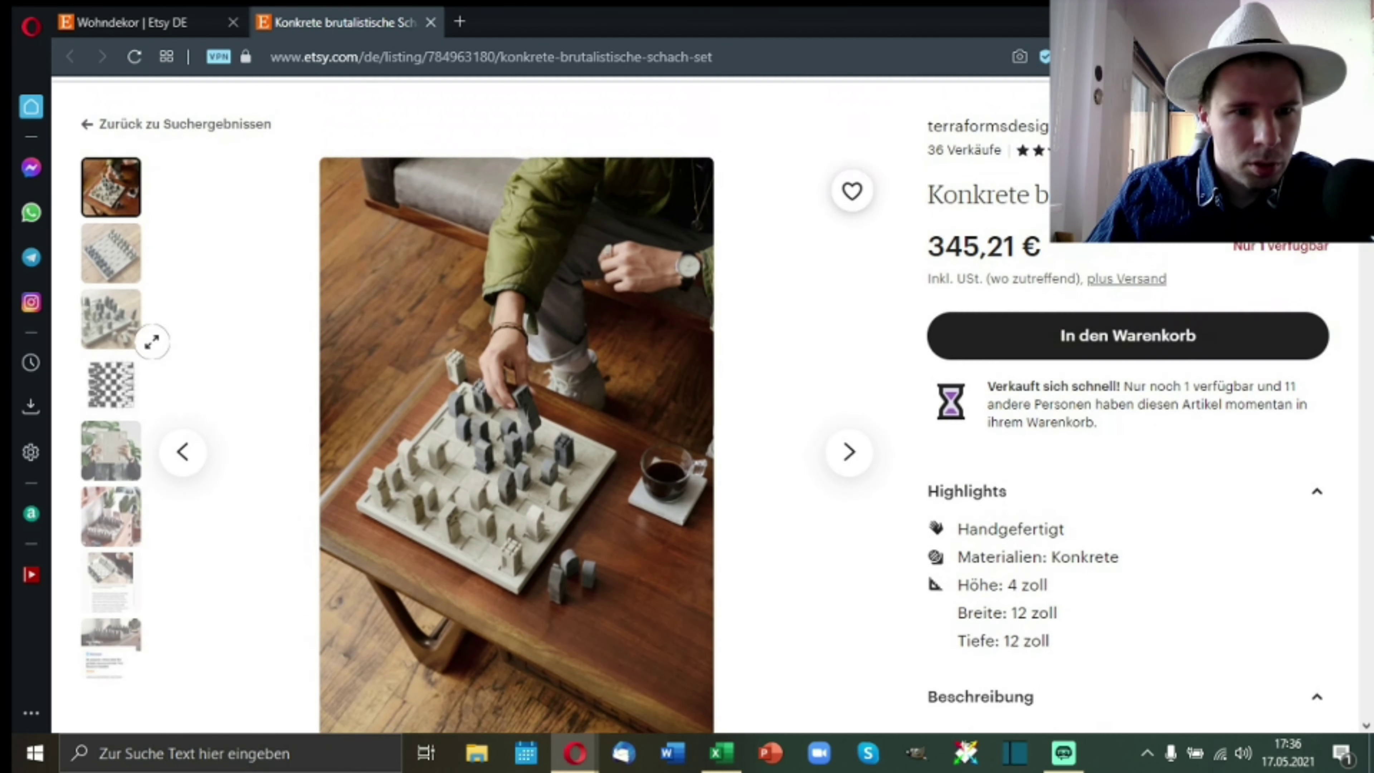
Step: Look through the chess set listing's photos from the second to the last one, and close the listing
left_click(112, 267)
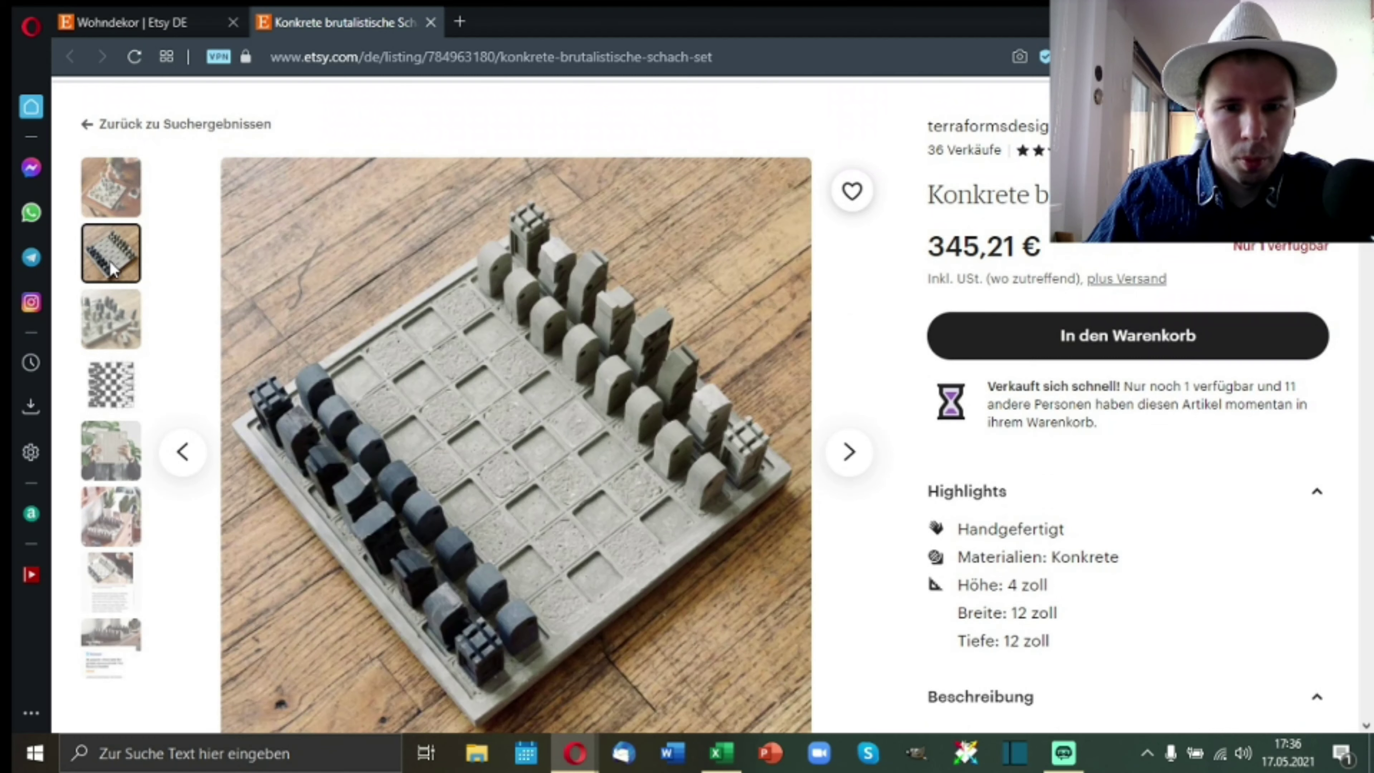
left_click(99, 329)
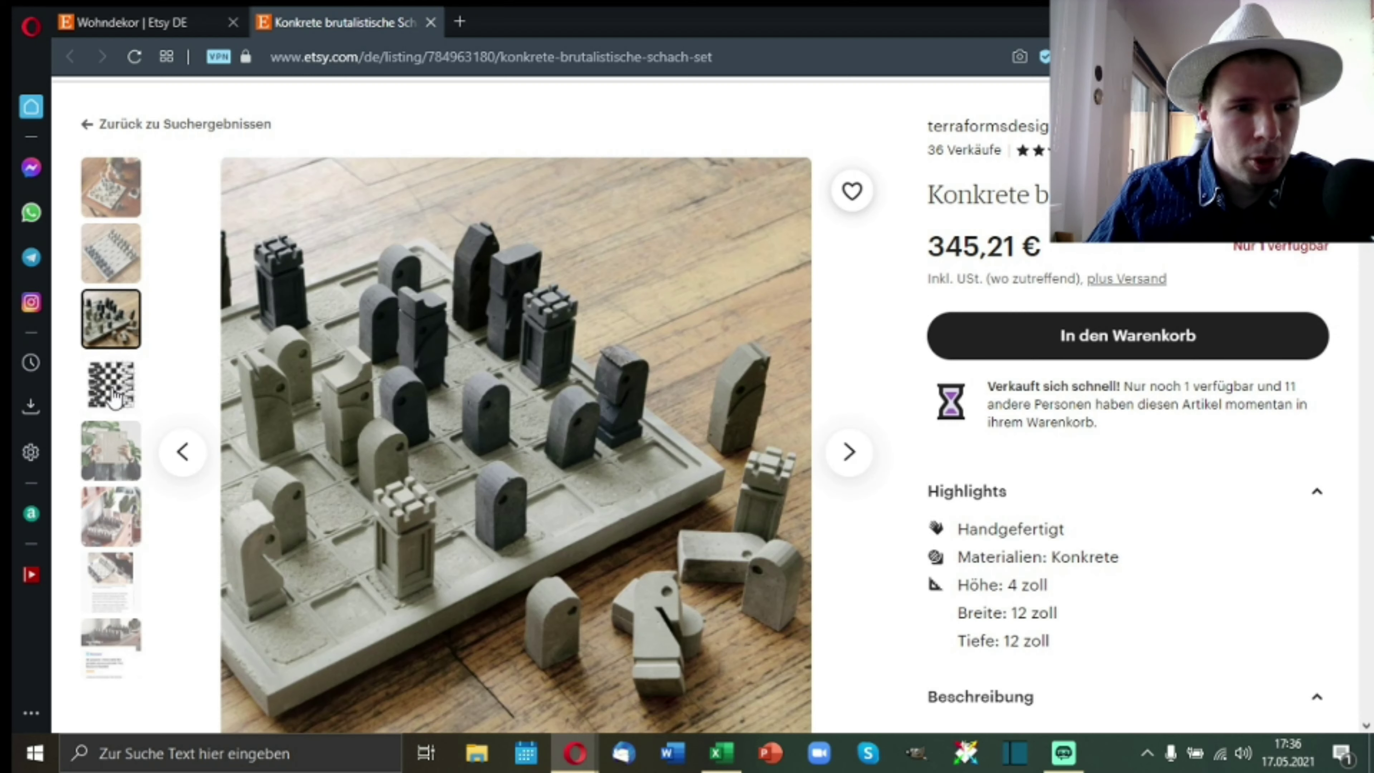
left_click(111, 392)
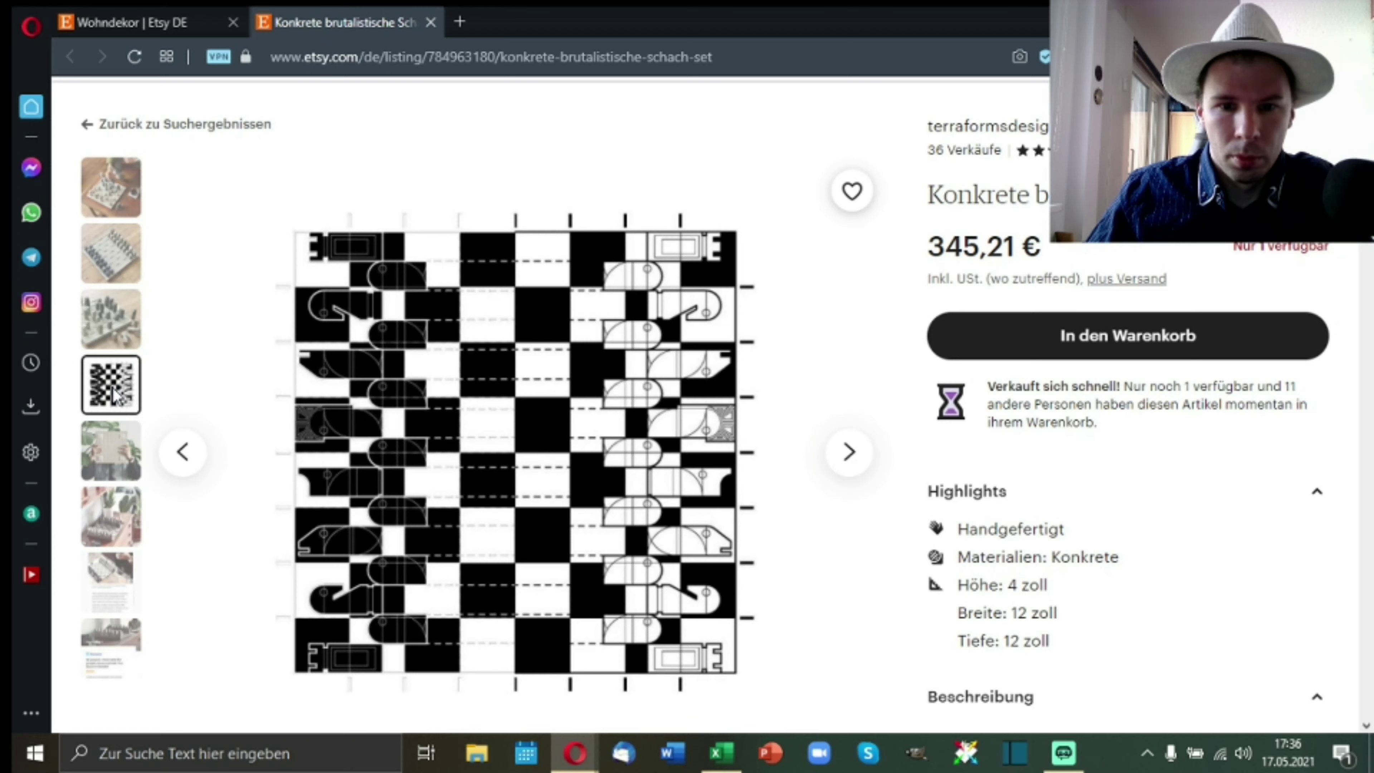
left_click(111, 461)
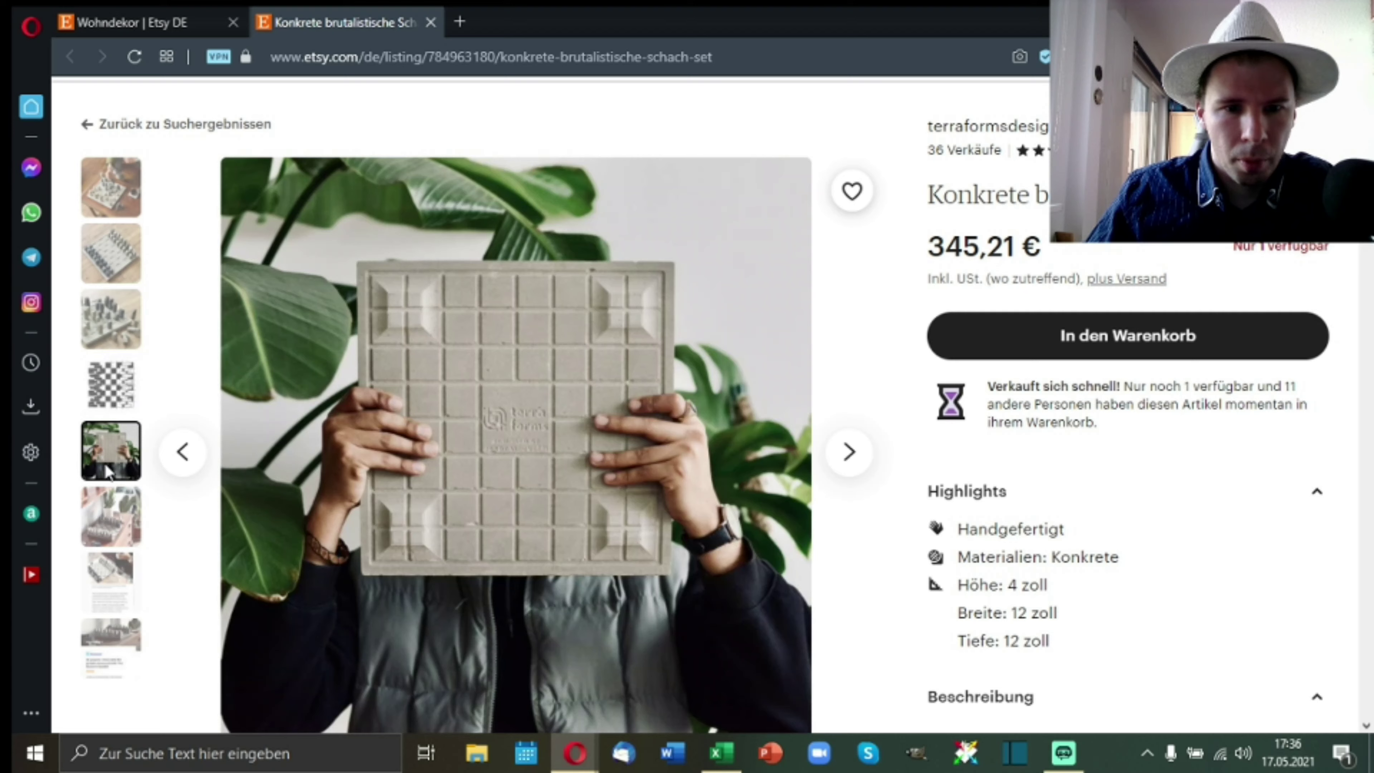
left_click(106, 533)
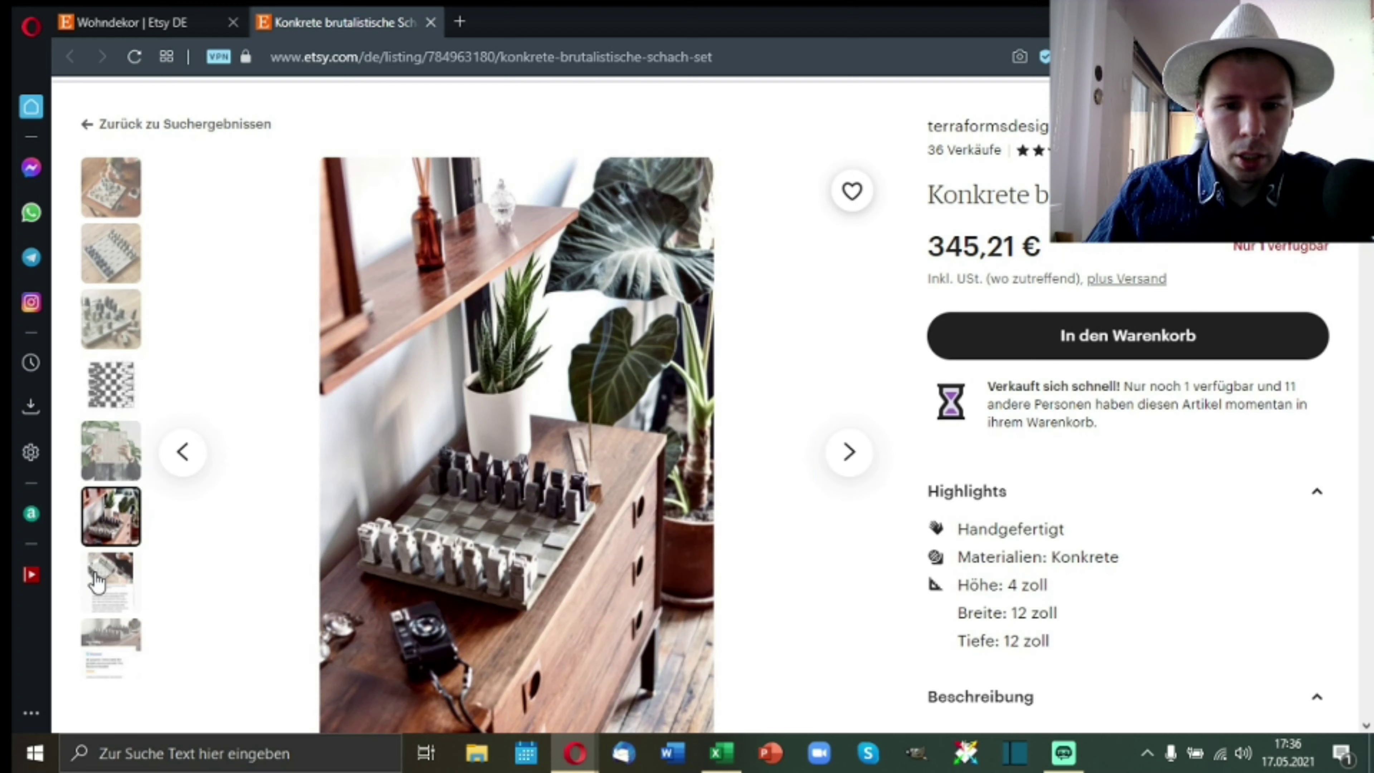
left_click(98, 582)
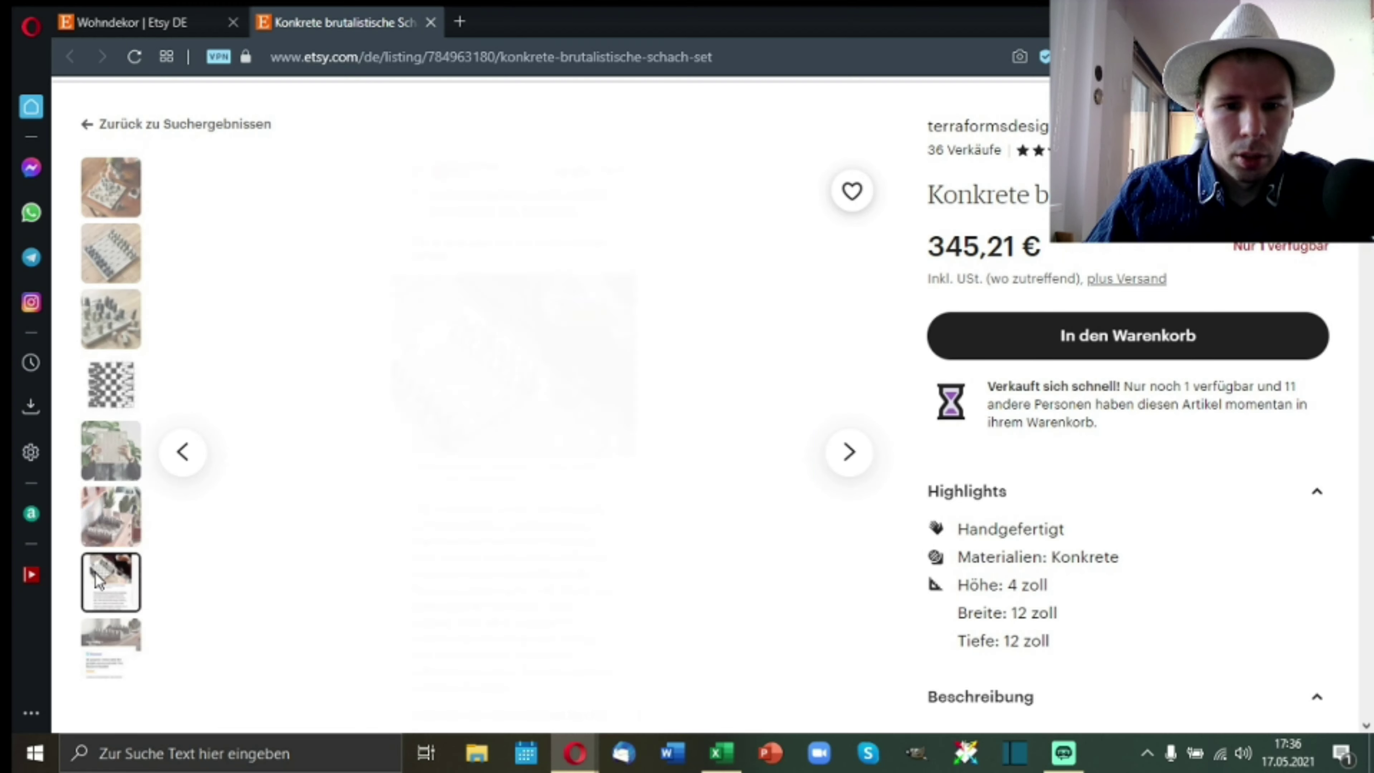
left_click(99, 650)
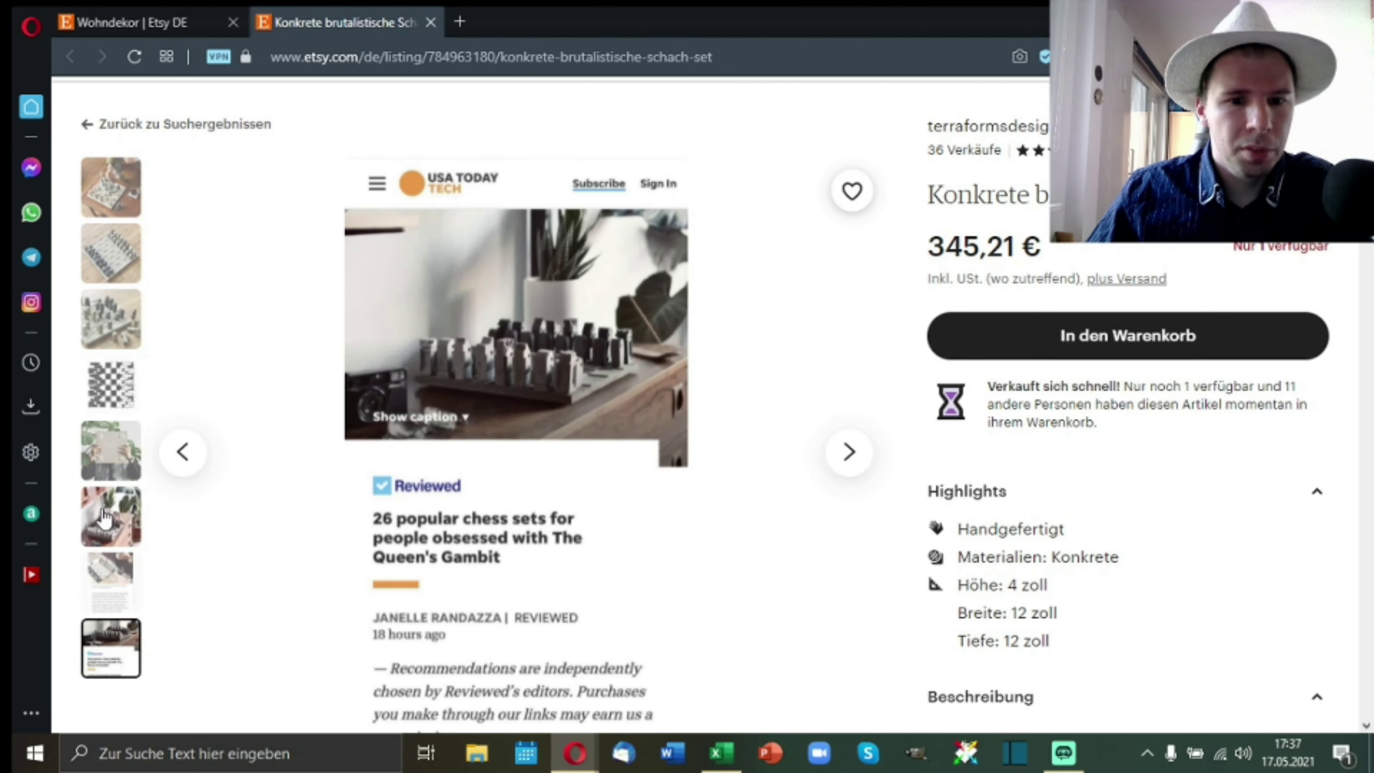
left_click(430, 23)
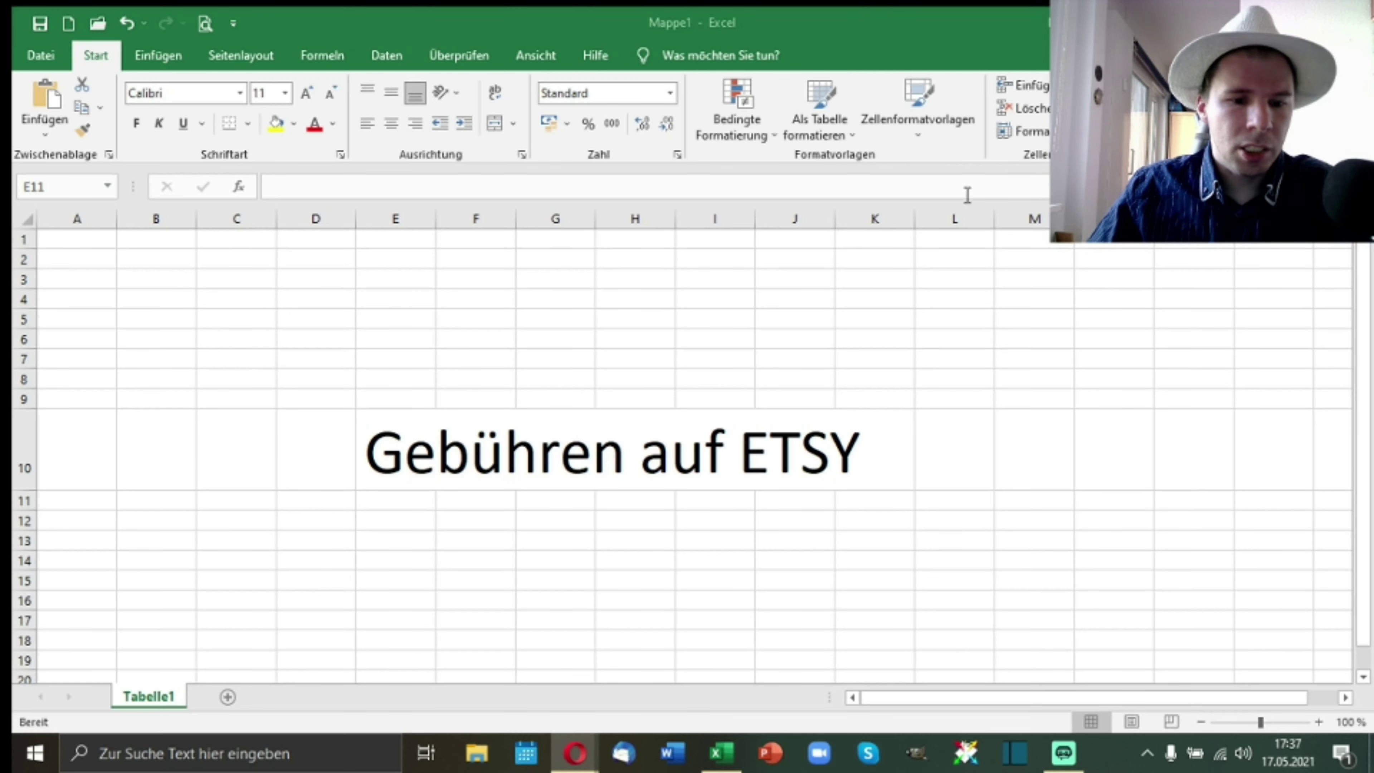
Step: In the Excel workbook, add a new worksheet, enter "Einstellgebühr" in cell A1 and fit column A to the text
left_click(229, 700)
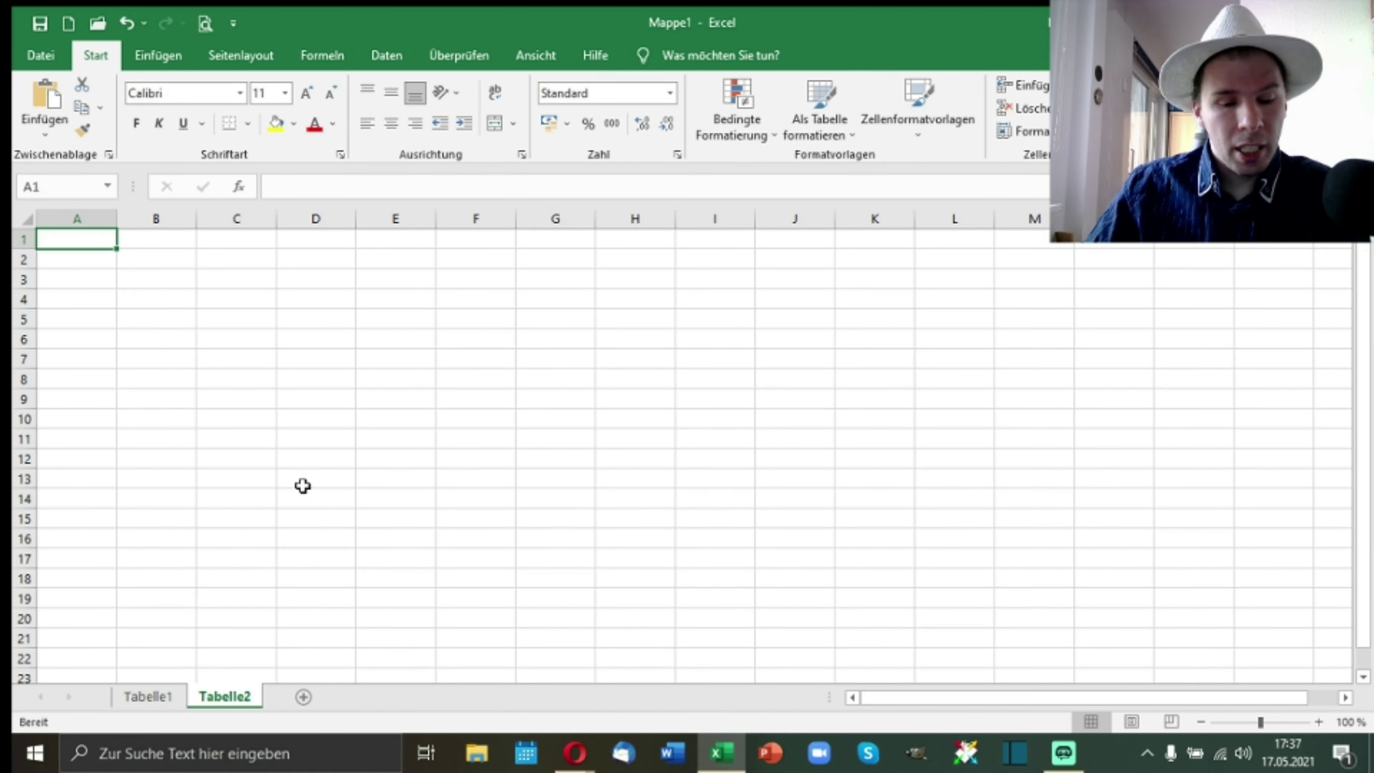
type("Einstel")
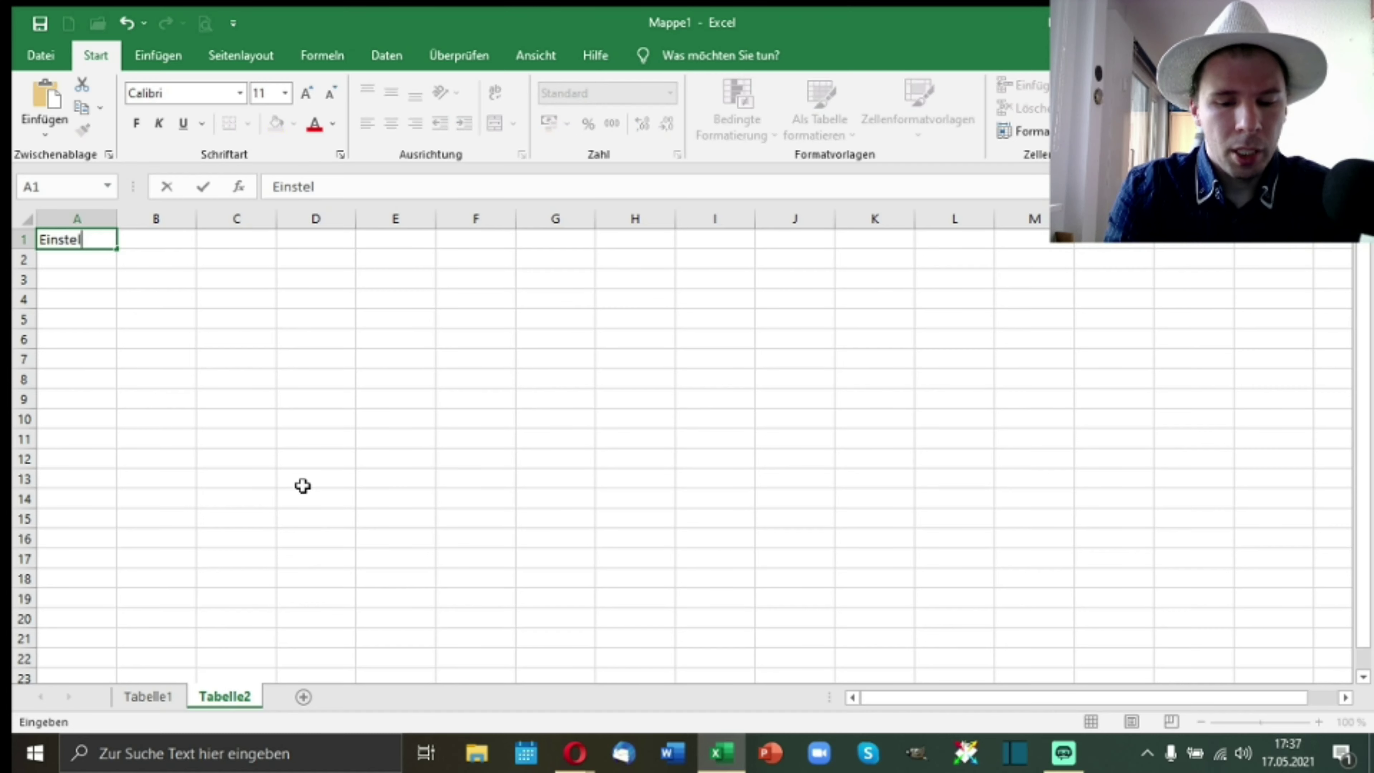
type("lgebüh")
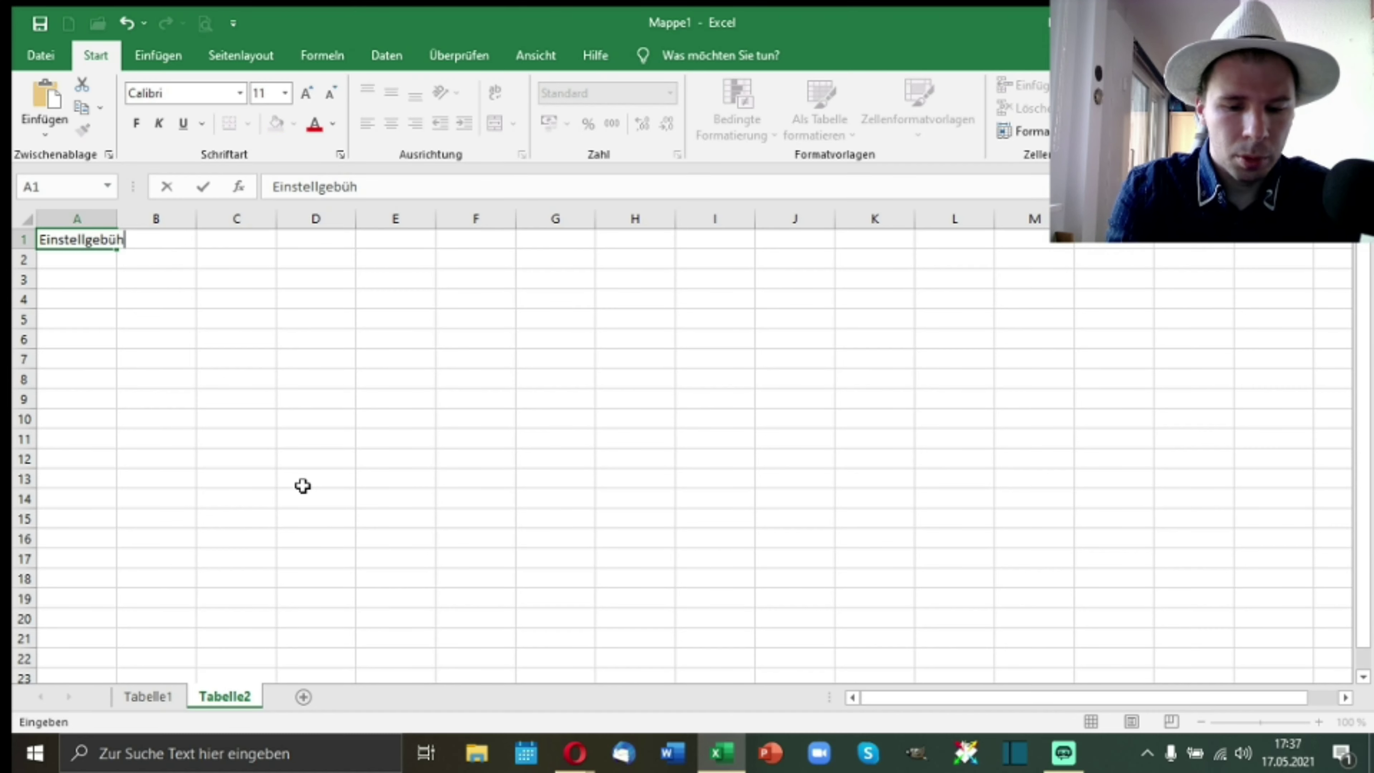
type("r")
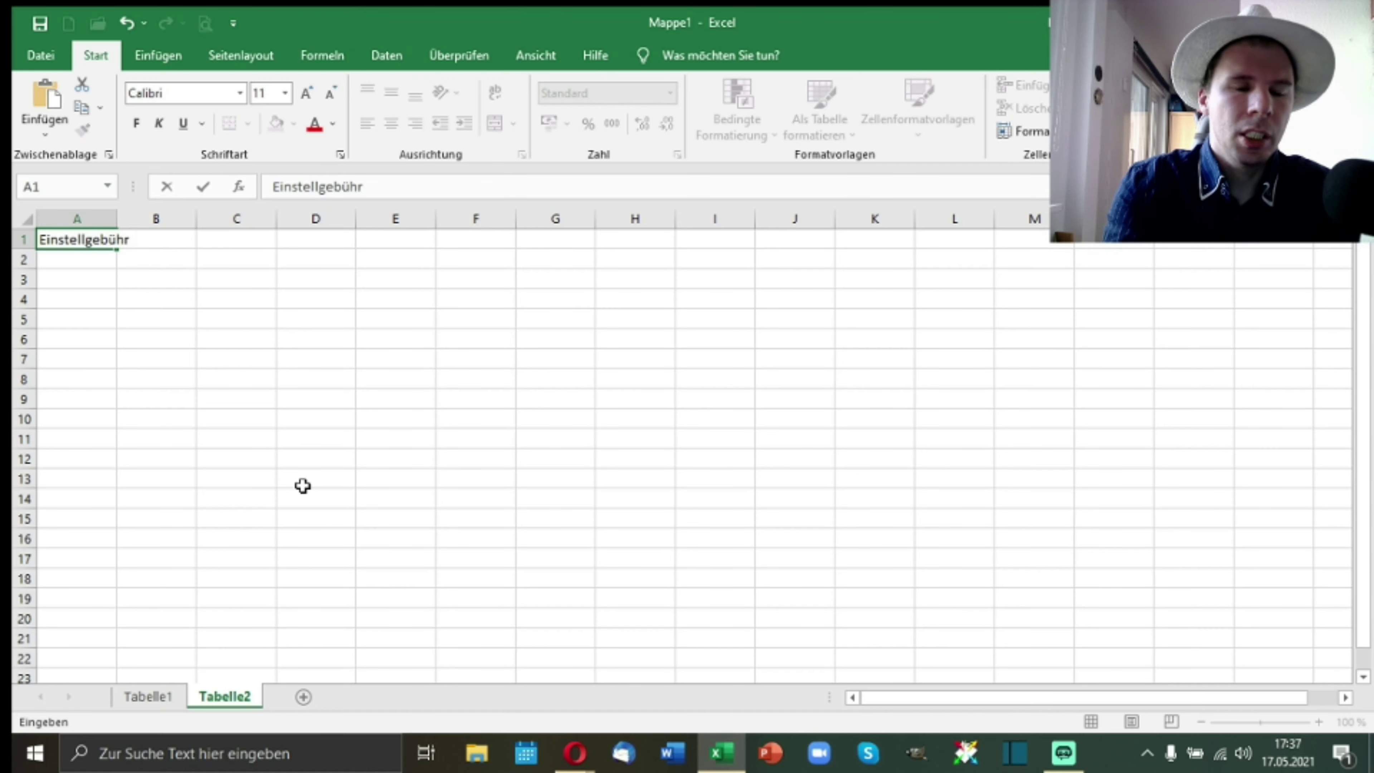
key("Tab")
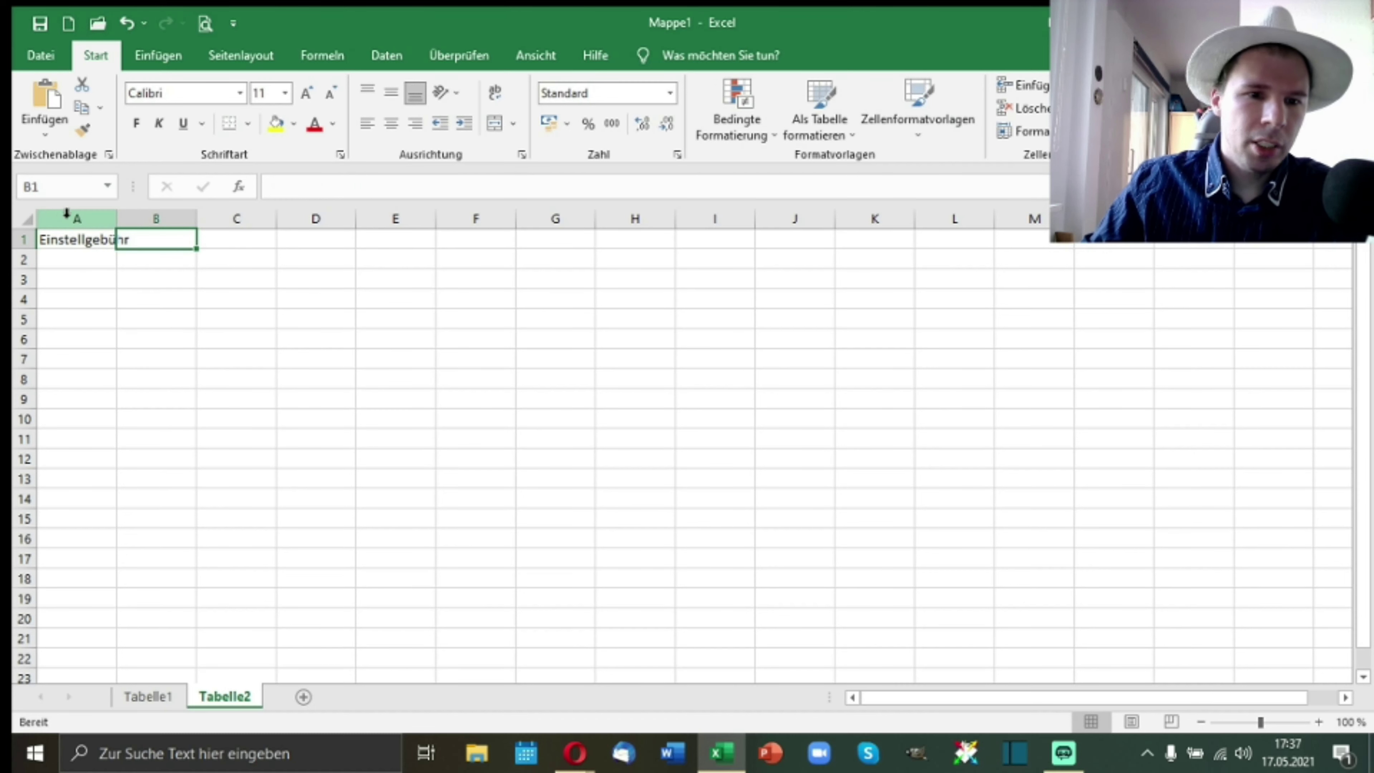
double_click(117, 218)
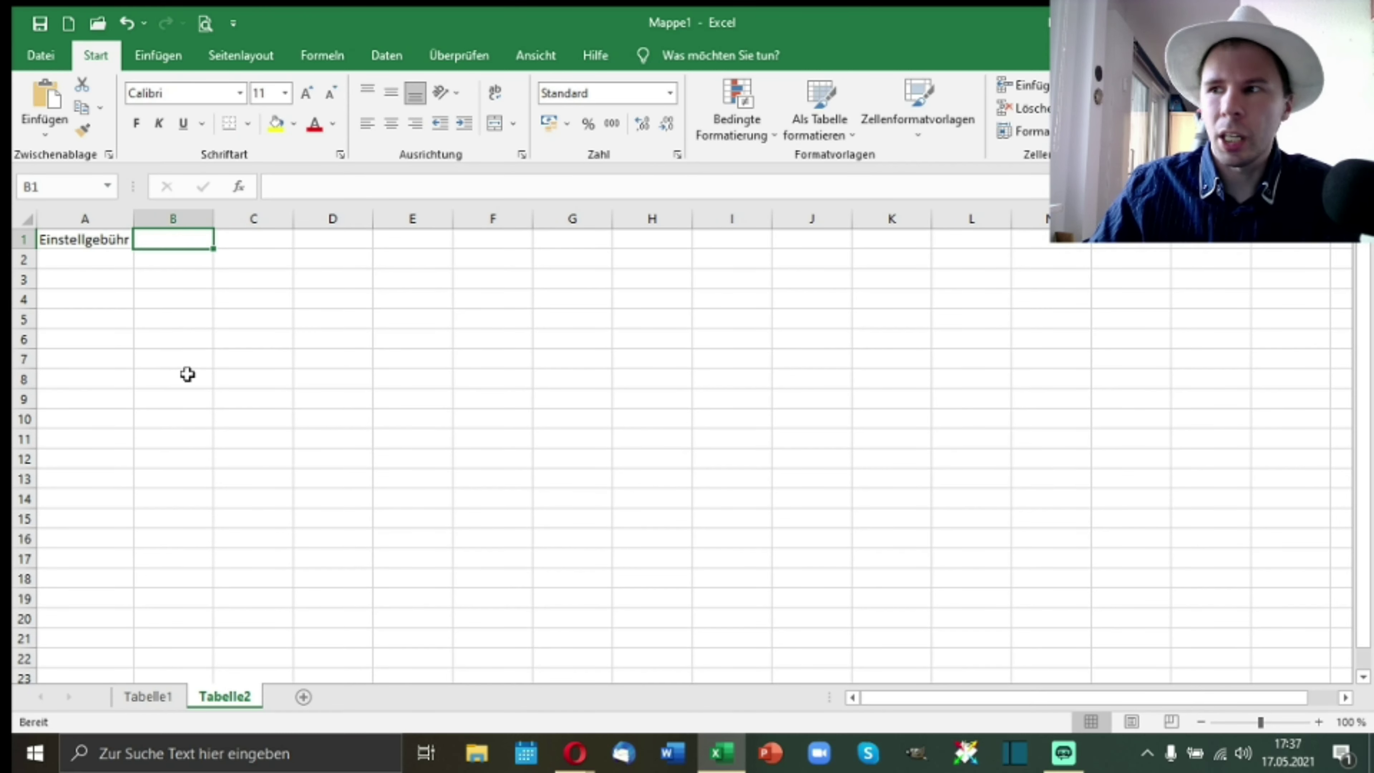
Step: Enter "0,2 $" in cell B1 as the amount of the Einstellgebühr
type("0,2")
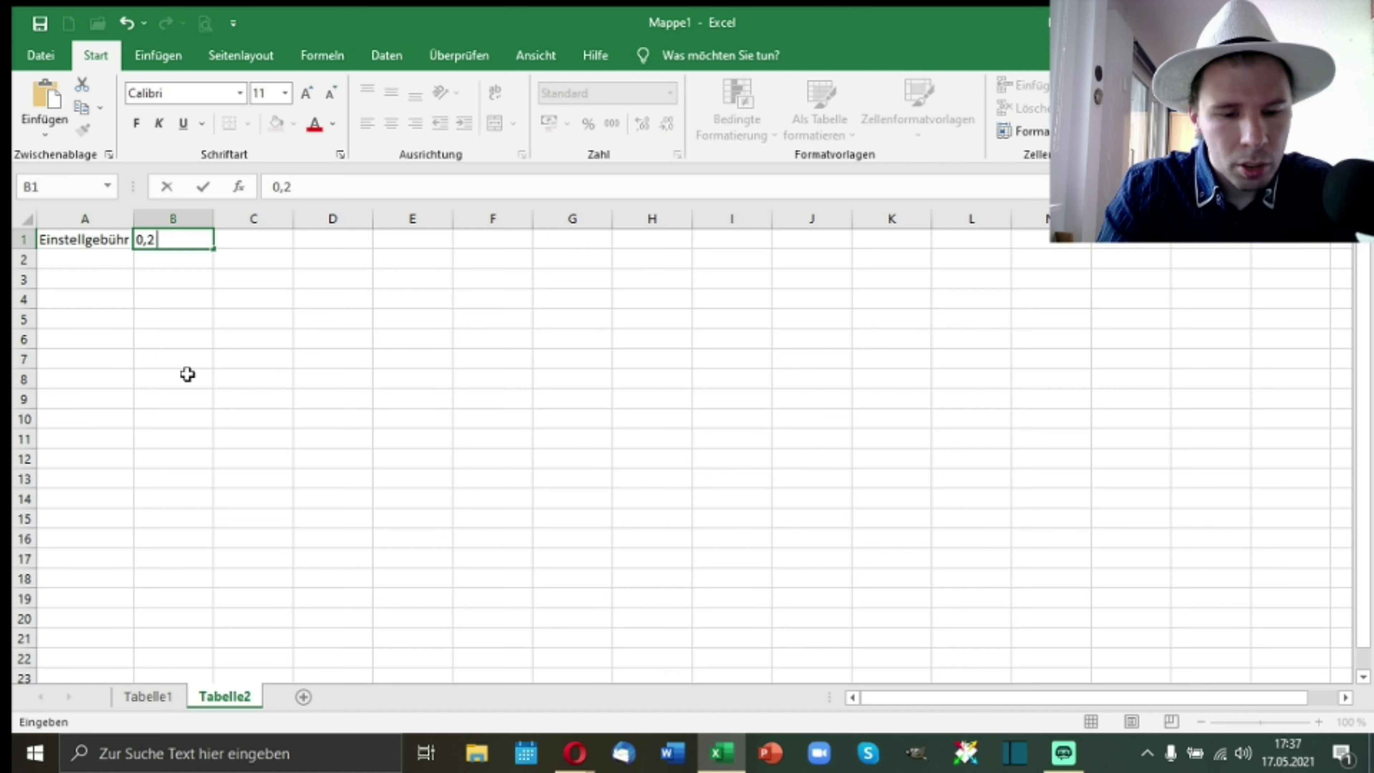
type(" $")
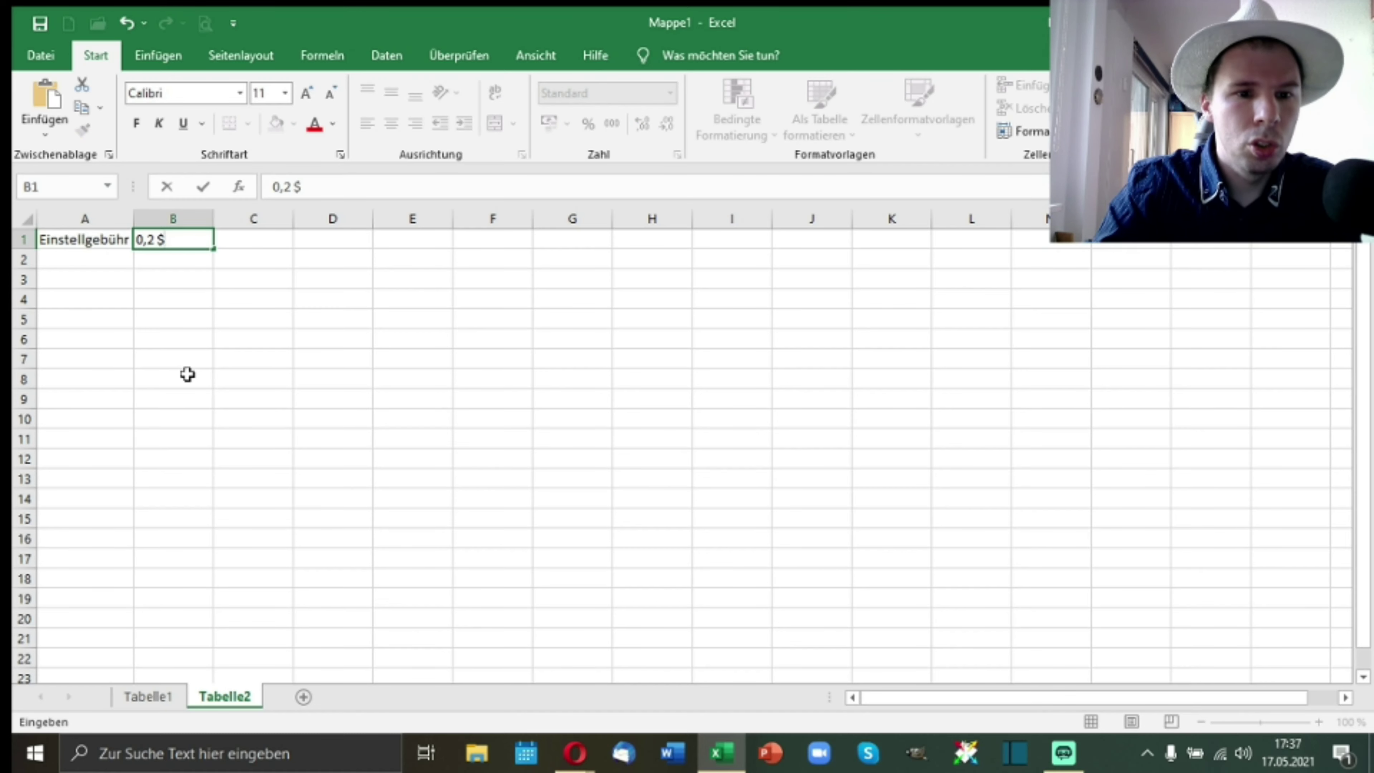
key("Return")
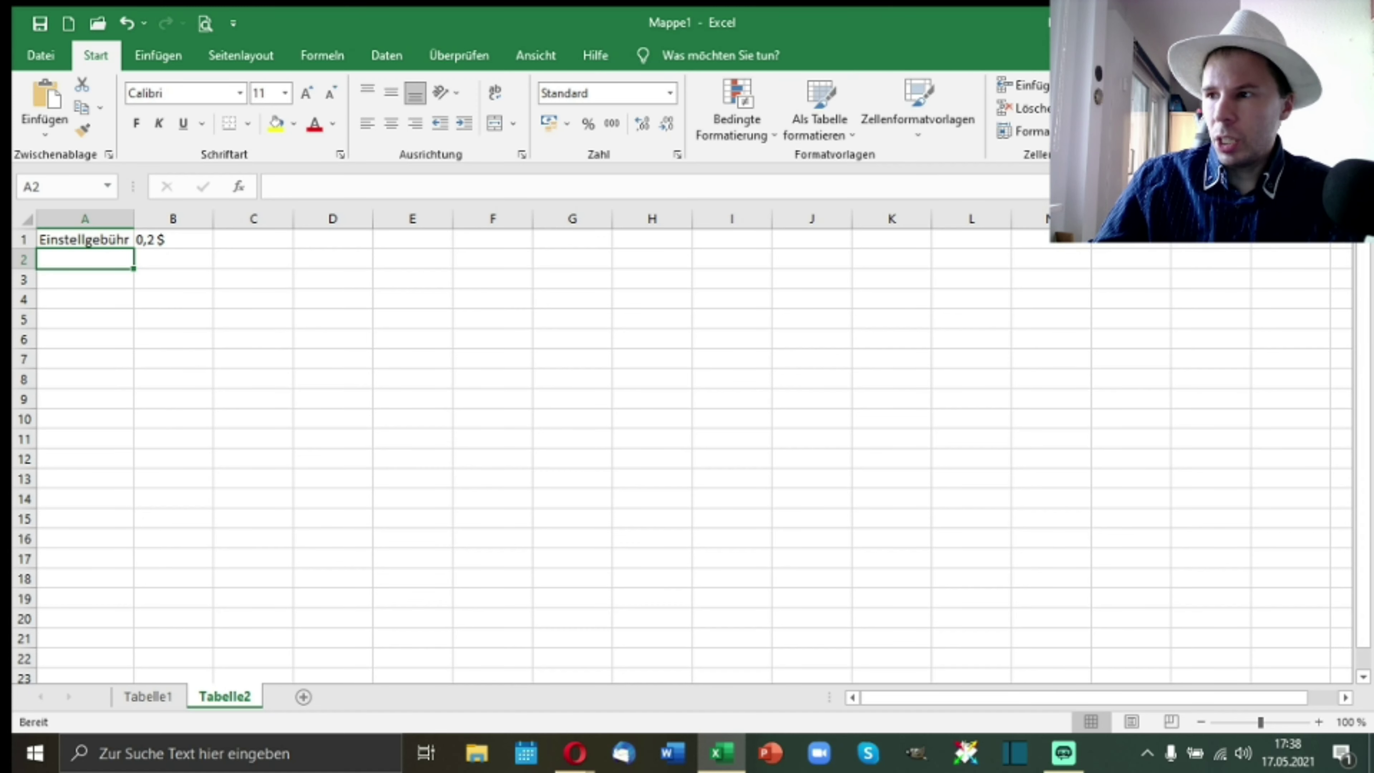
Step: Enter "Versandettiketten" in cell A2 and fit column A to the longer text
key("alt+Tab")
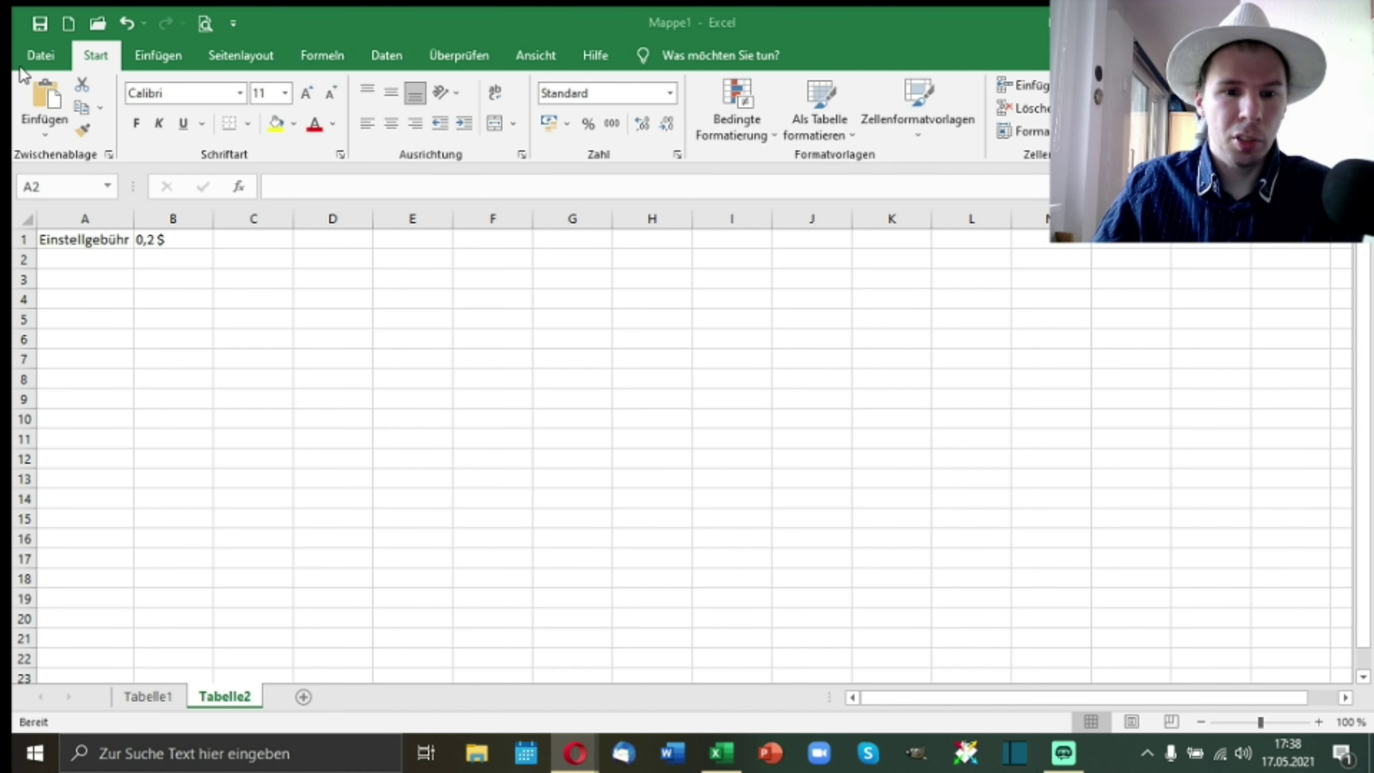
left_click(89, 258)
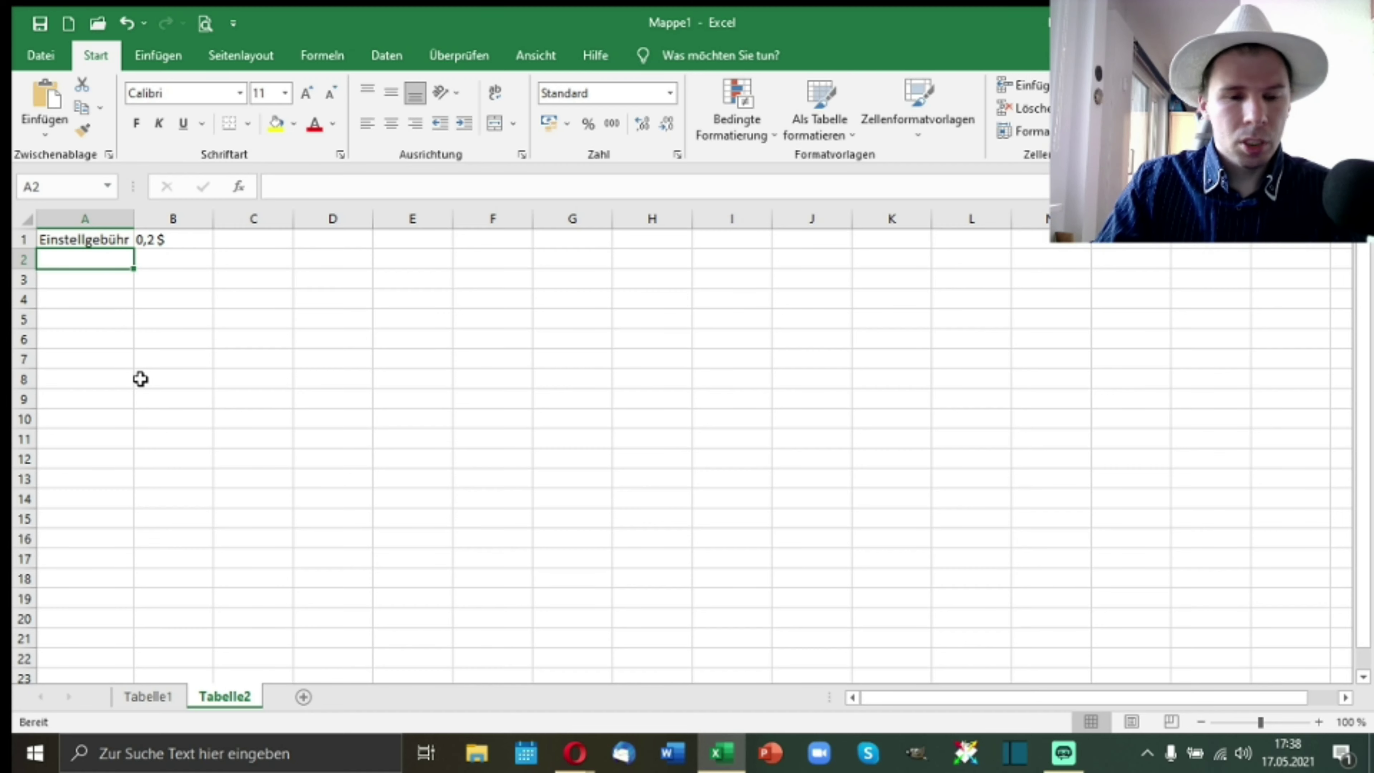
type("Ver")
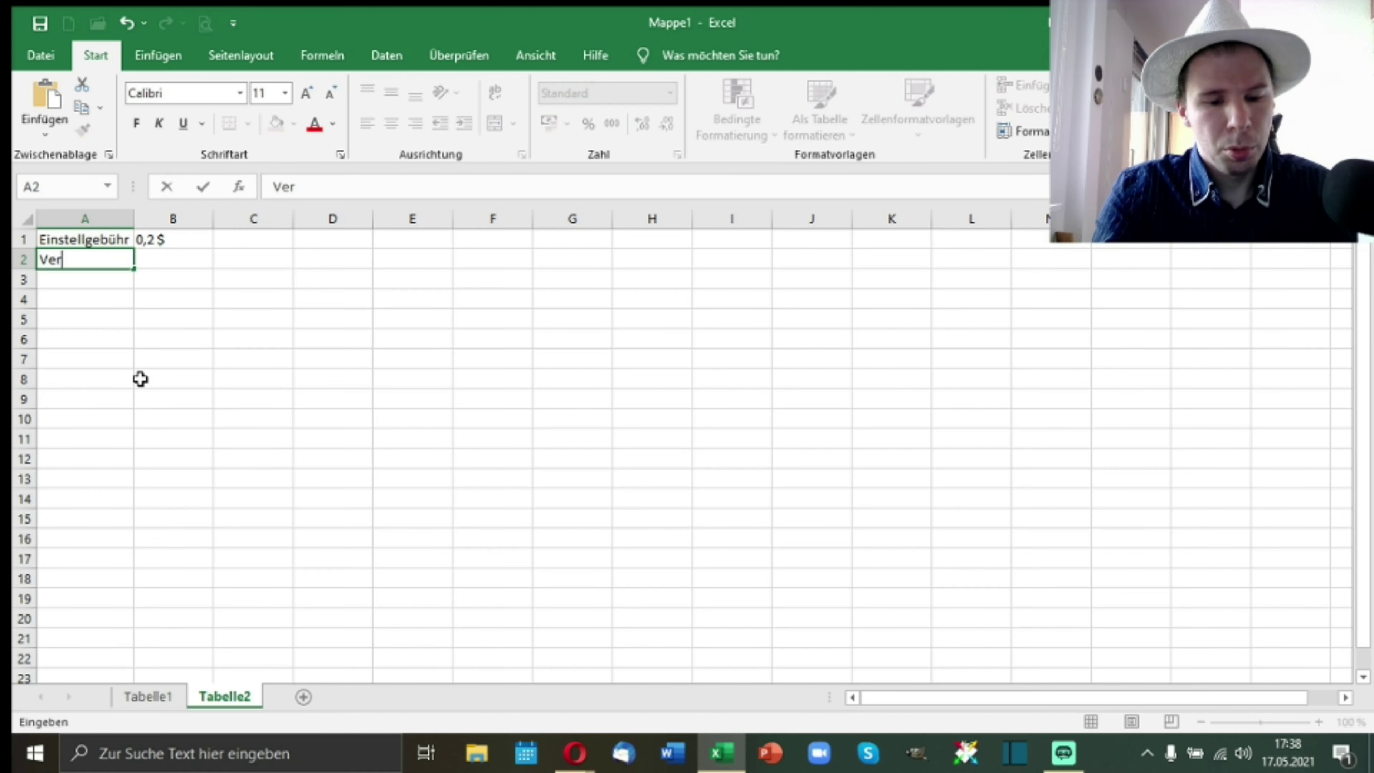
type("sandettiketten")
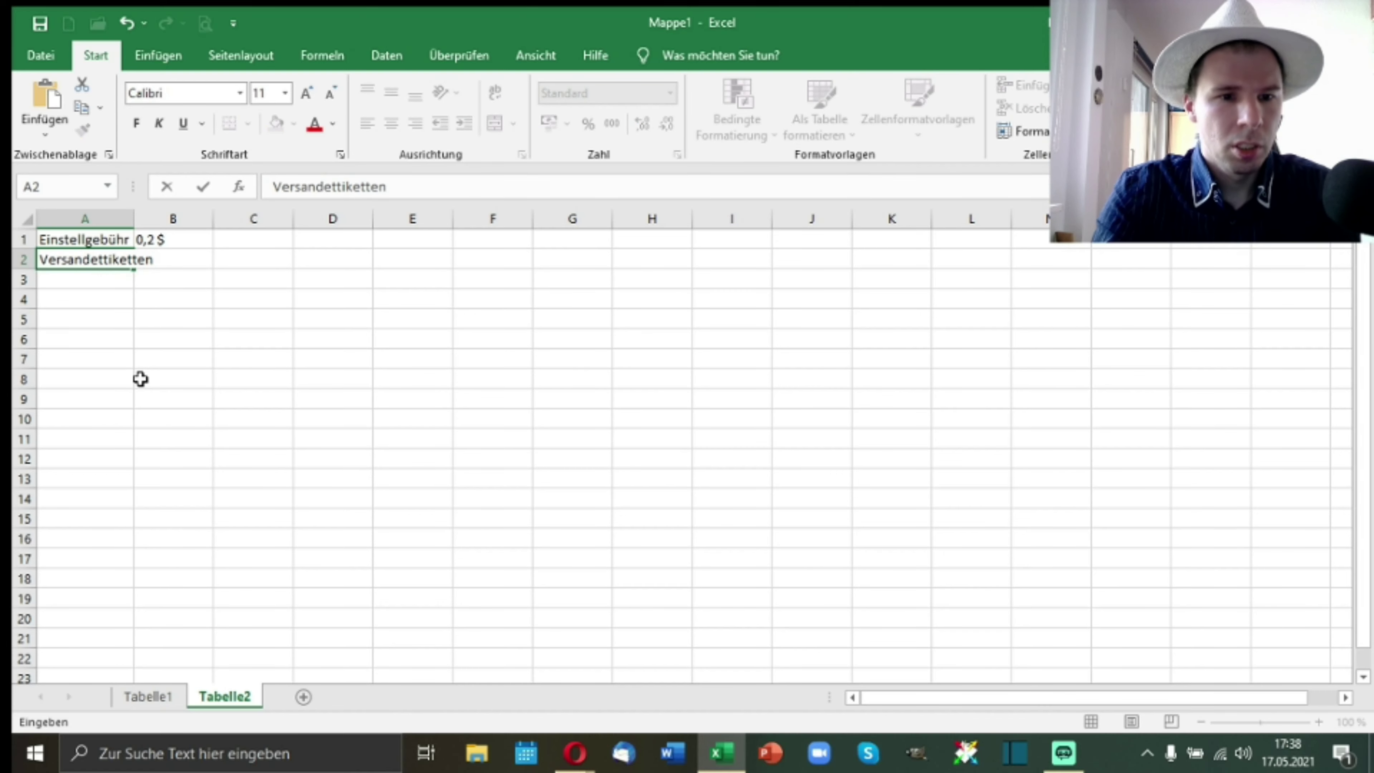
key("Return")
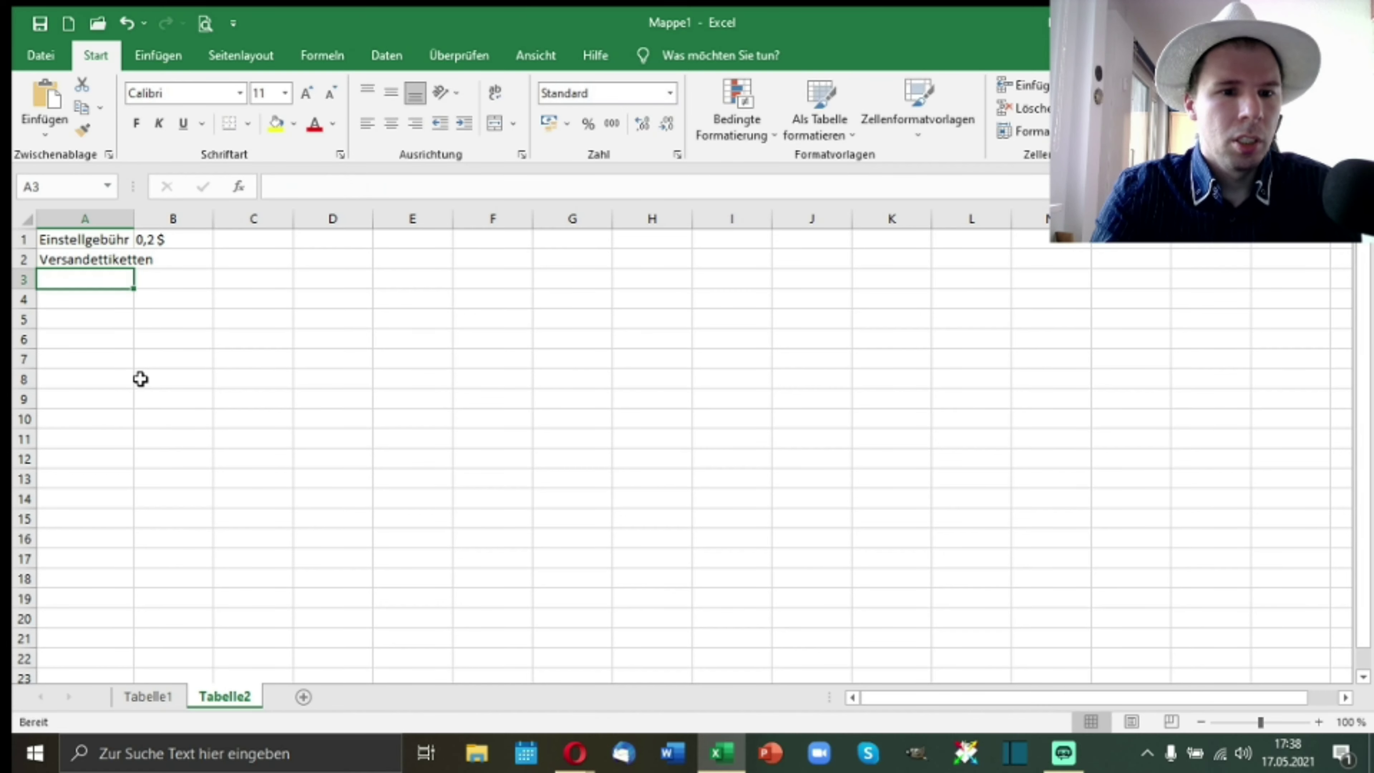
double_click(134, 218)
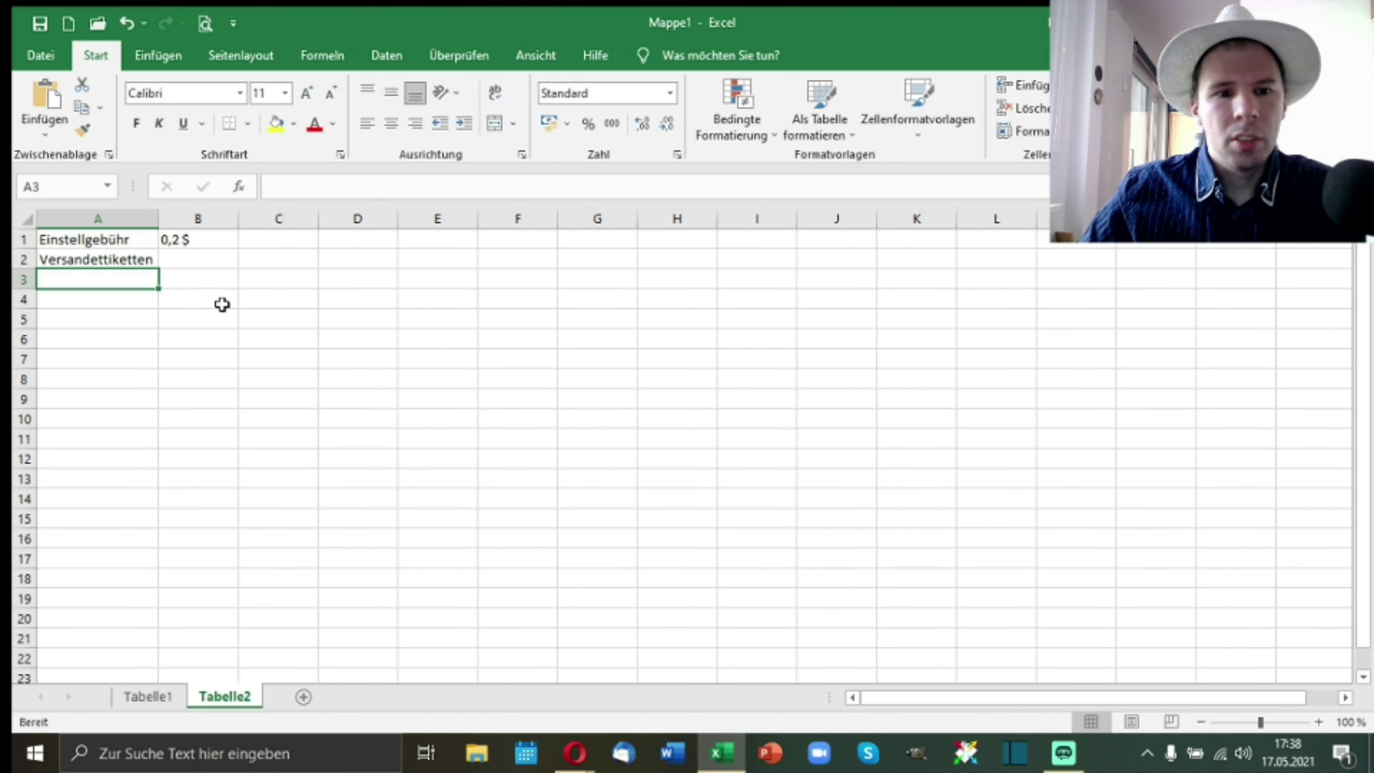
left_click(194, 259)
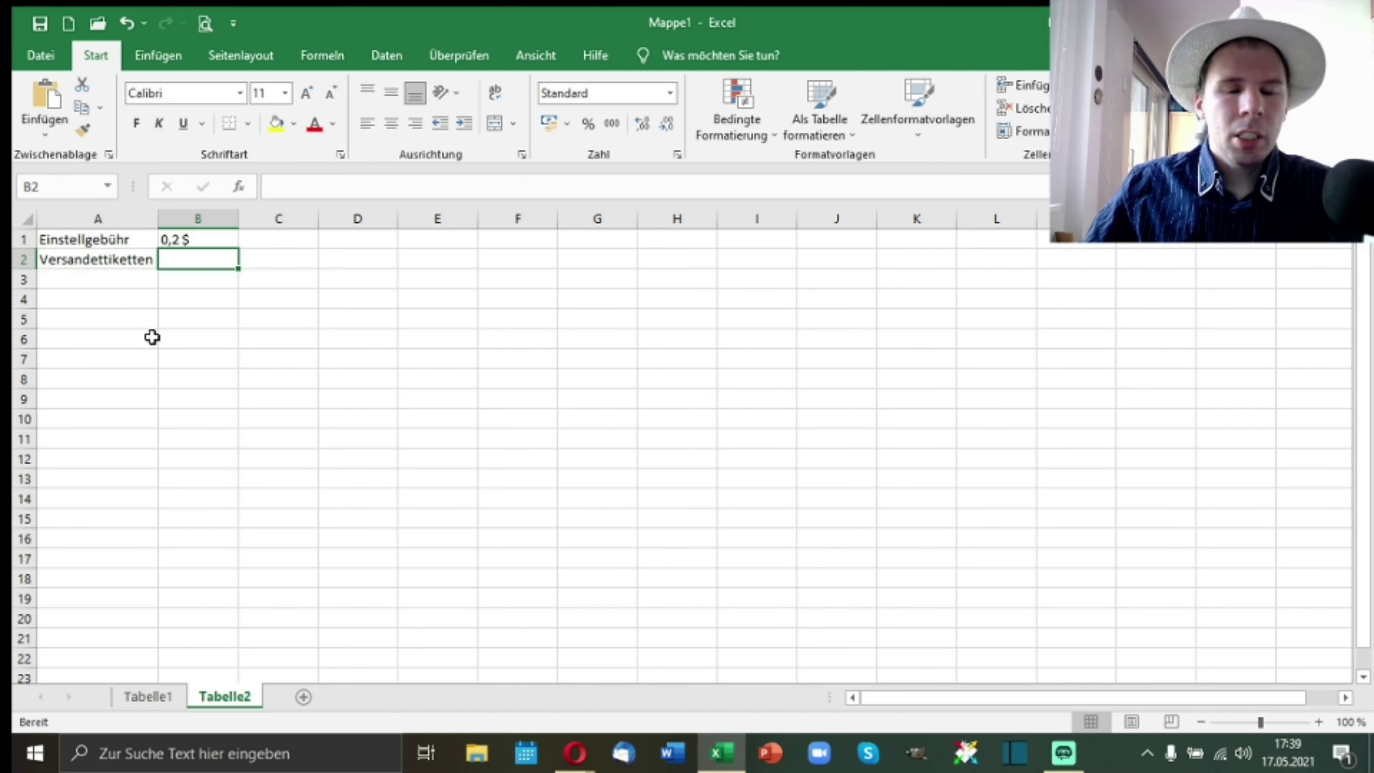
Step: Enter "Transaktionsgebühr" in cell A3 with 5% in B3, and fit column A to the text
left_click(81, 279)
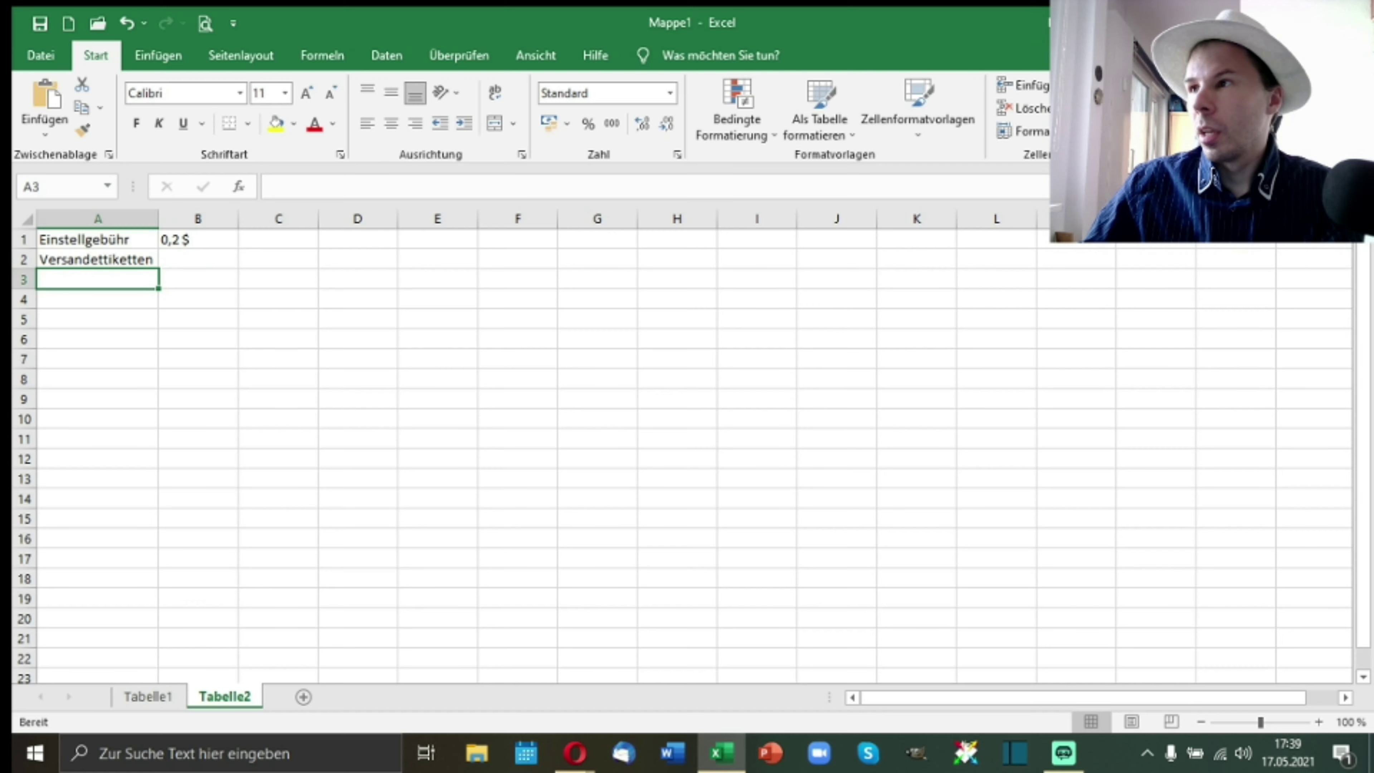
key("alt+Tab")
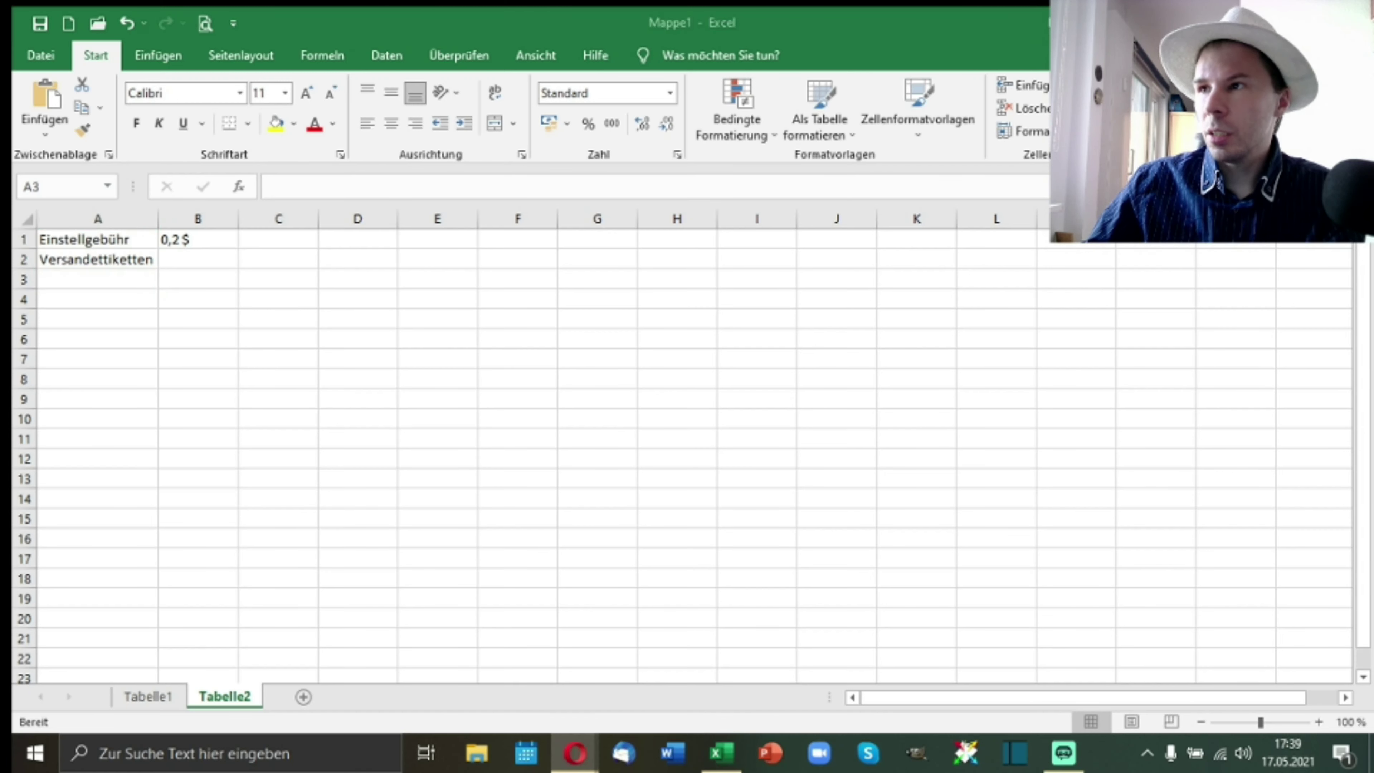
left_click(74, 281)
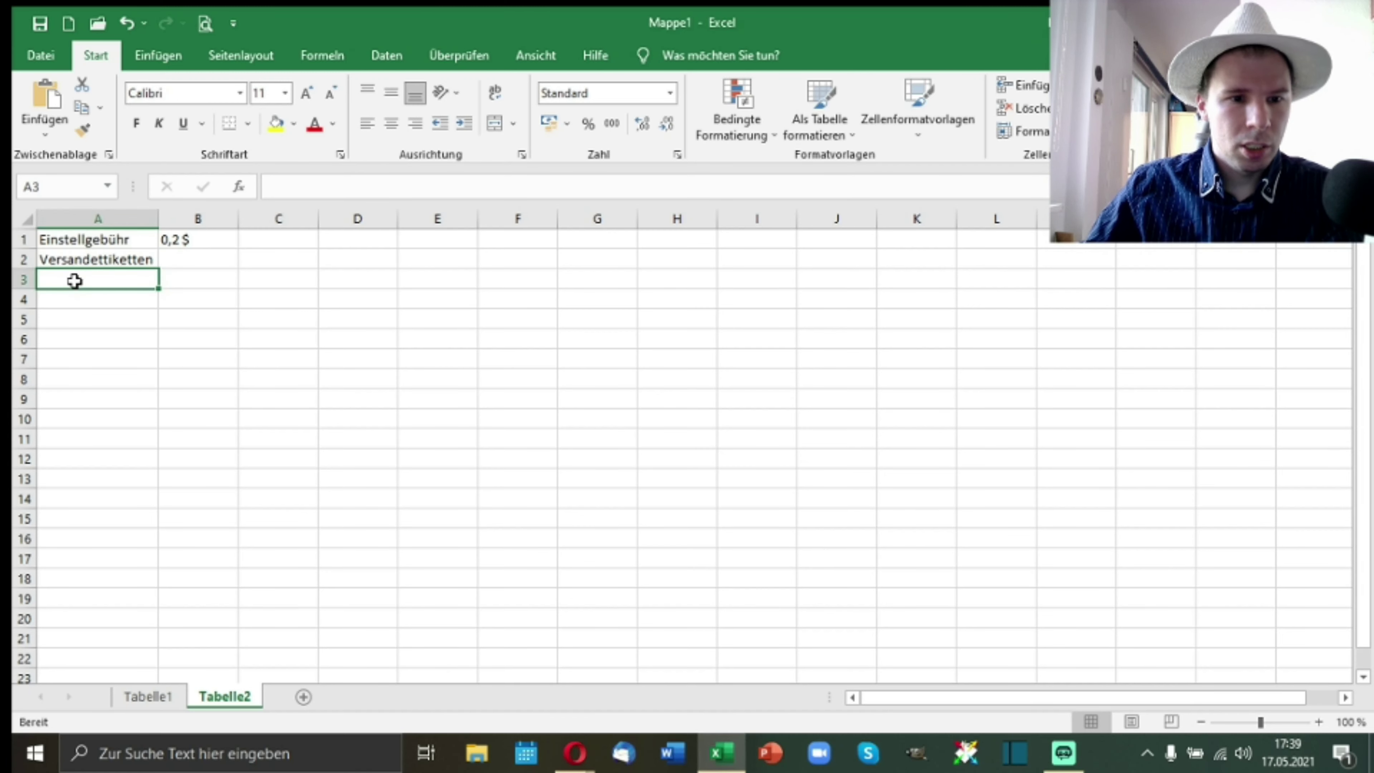
type("Tra")
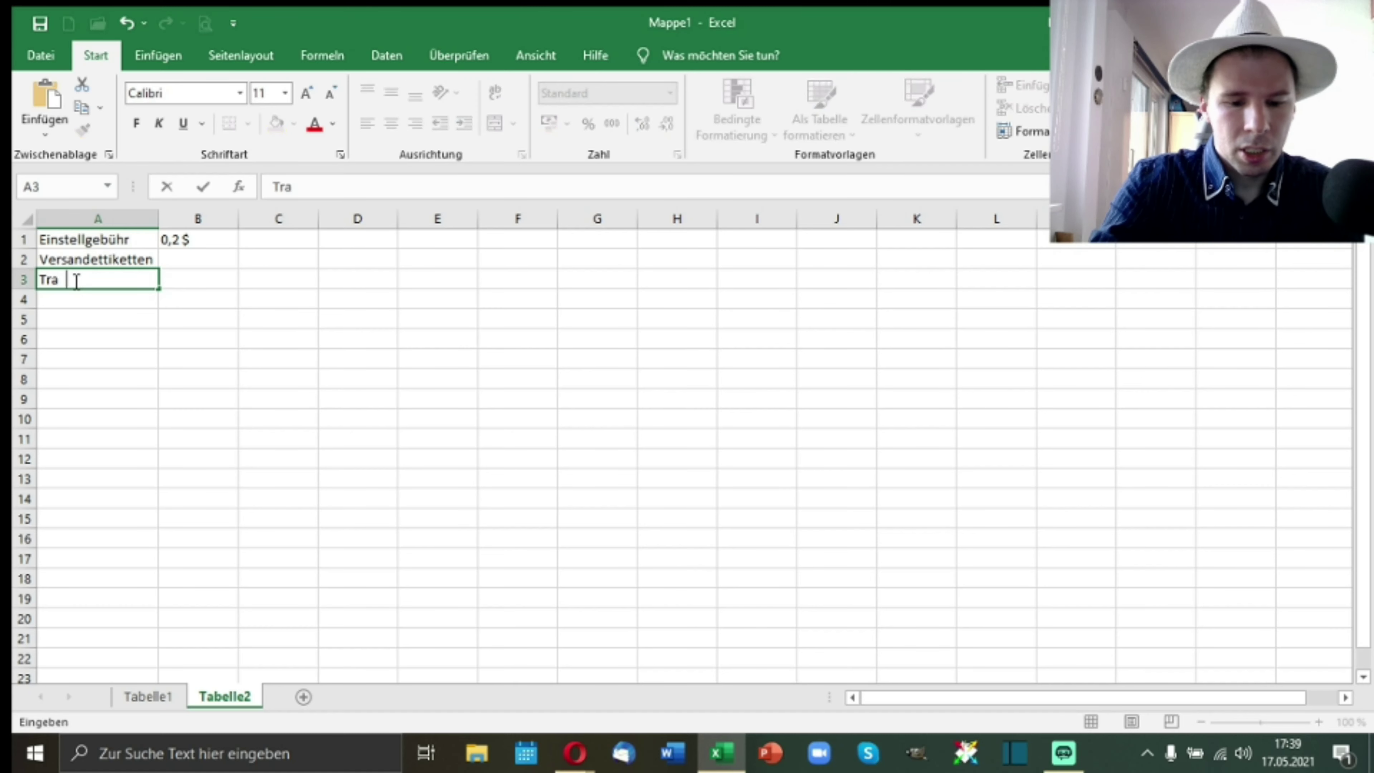
type("nsaktionsgeb")
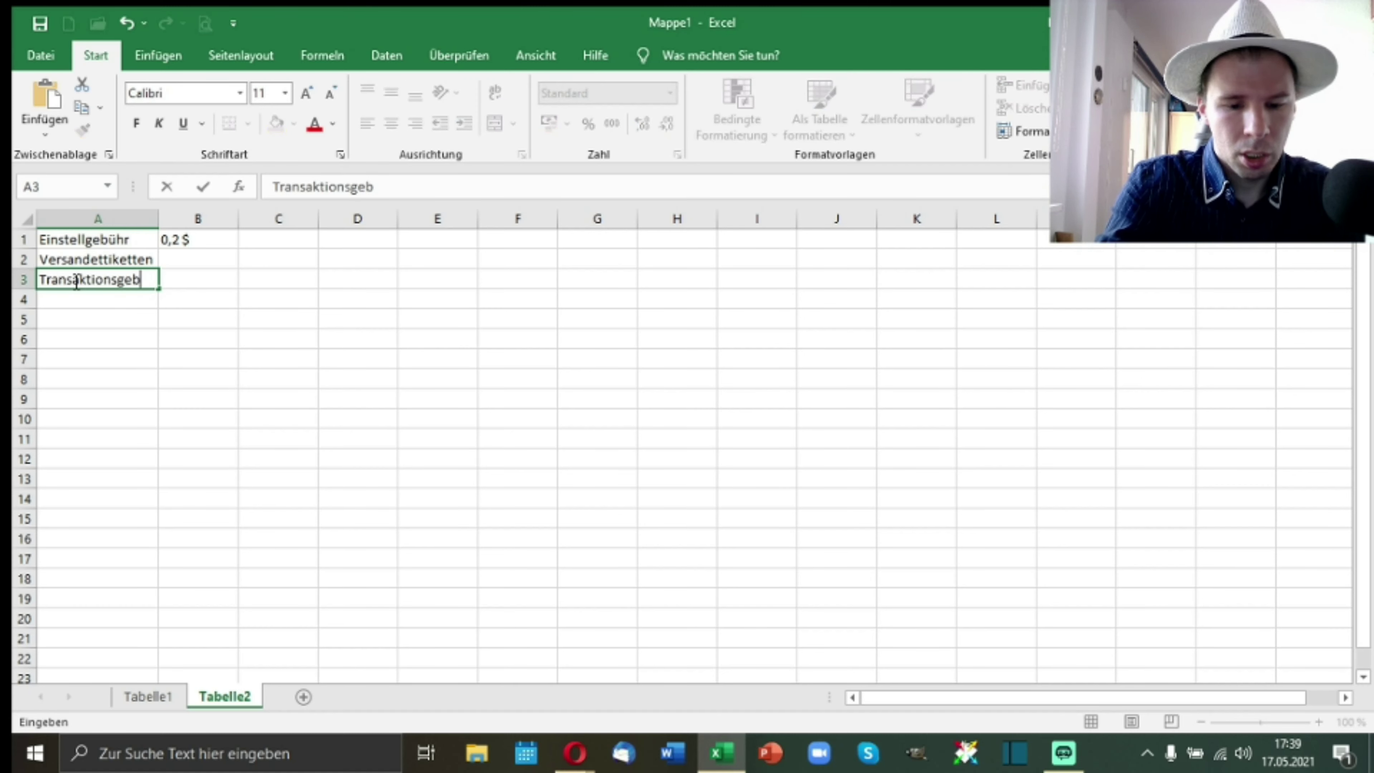
type("ühr")
key("Tab")
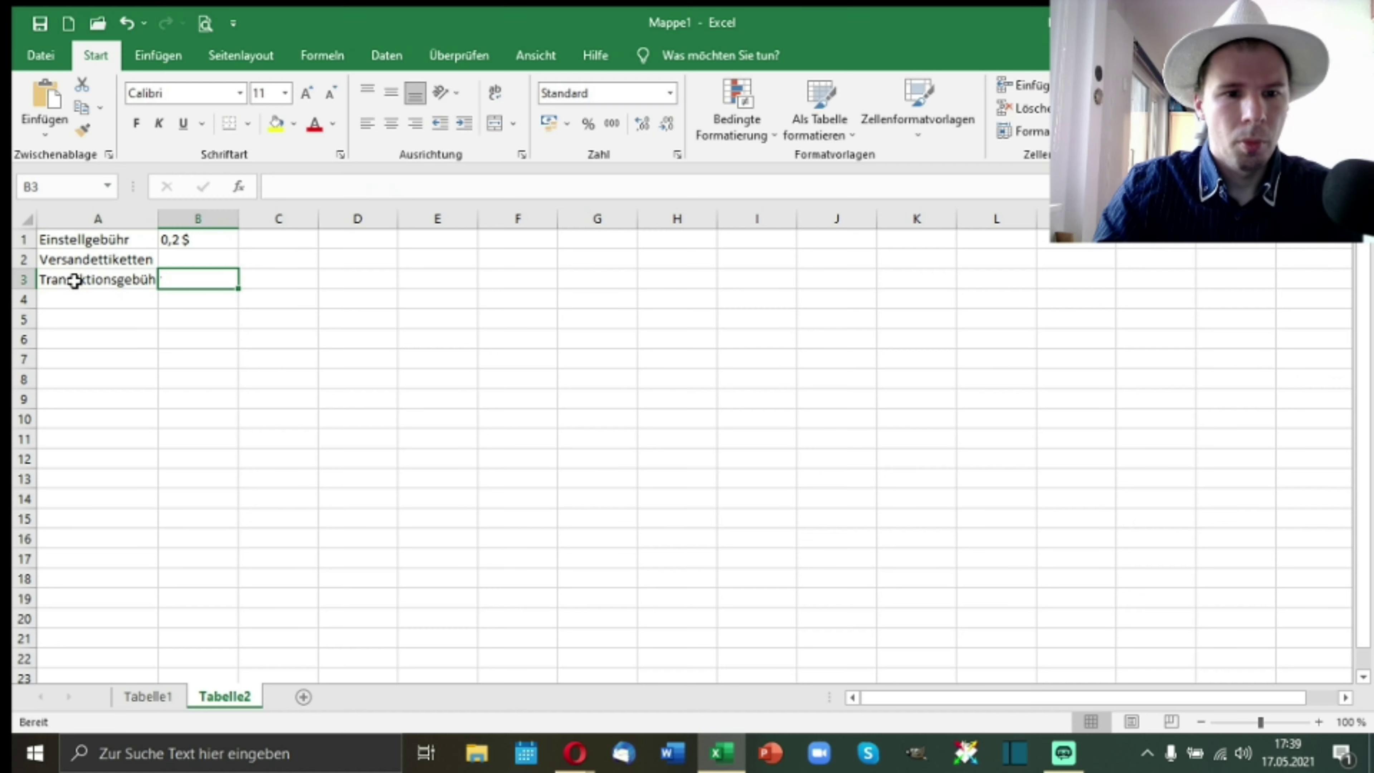
type("5%")
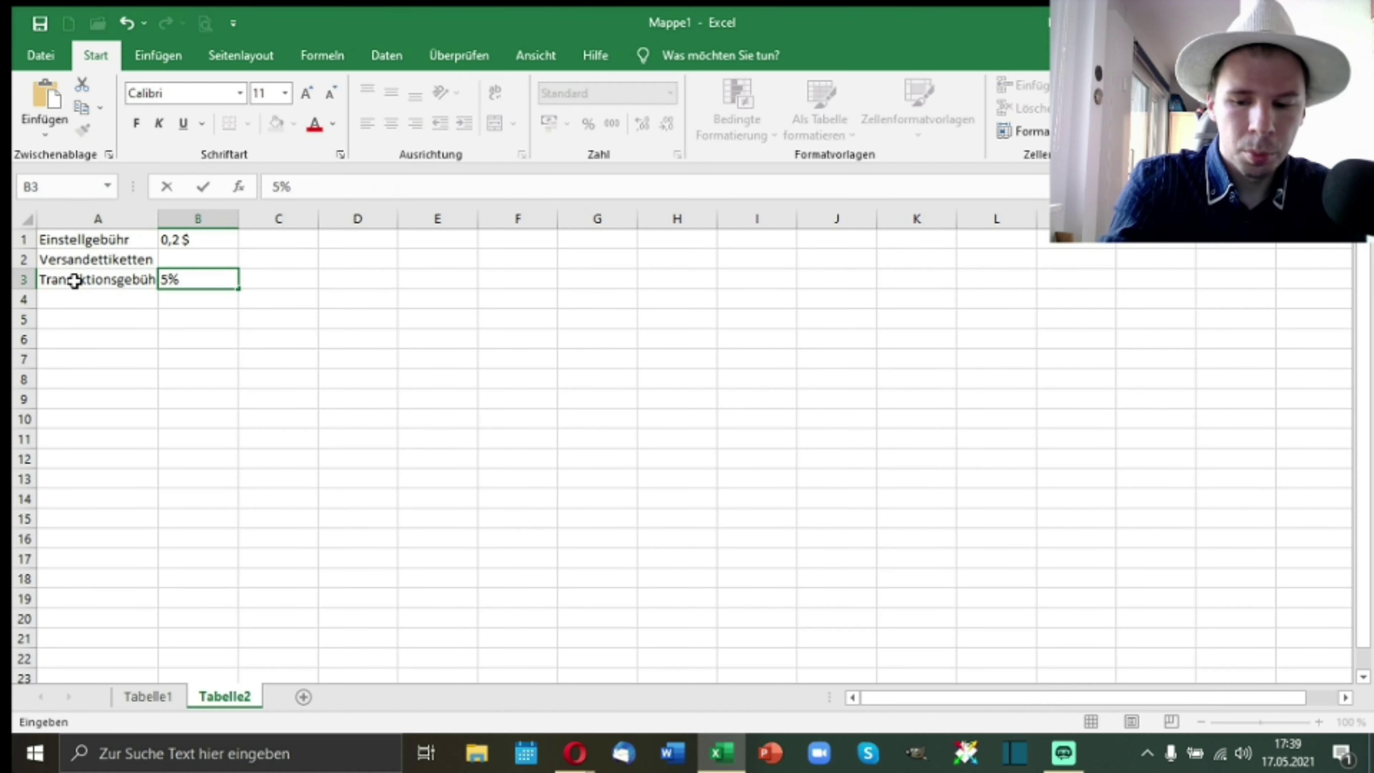
key("Return")
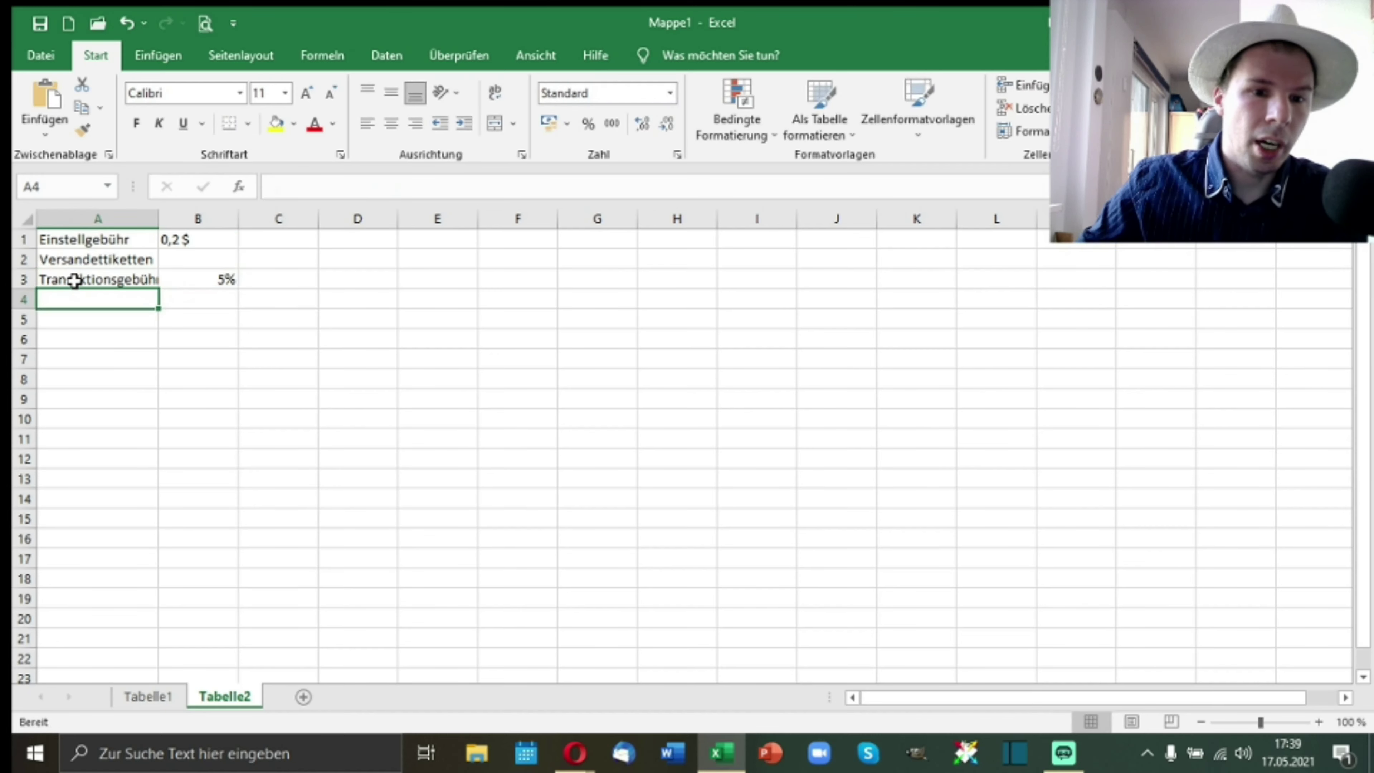
double_click(163, 220)
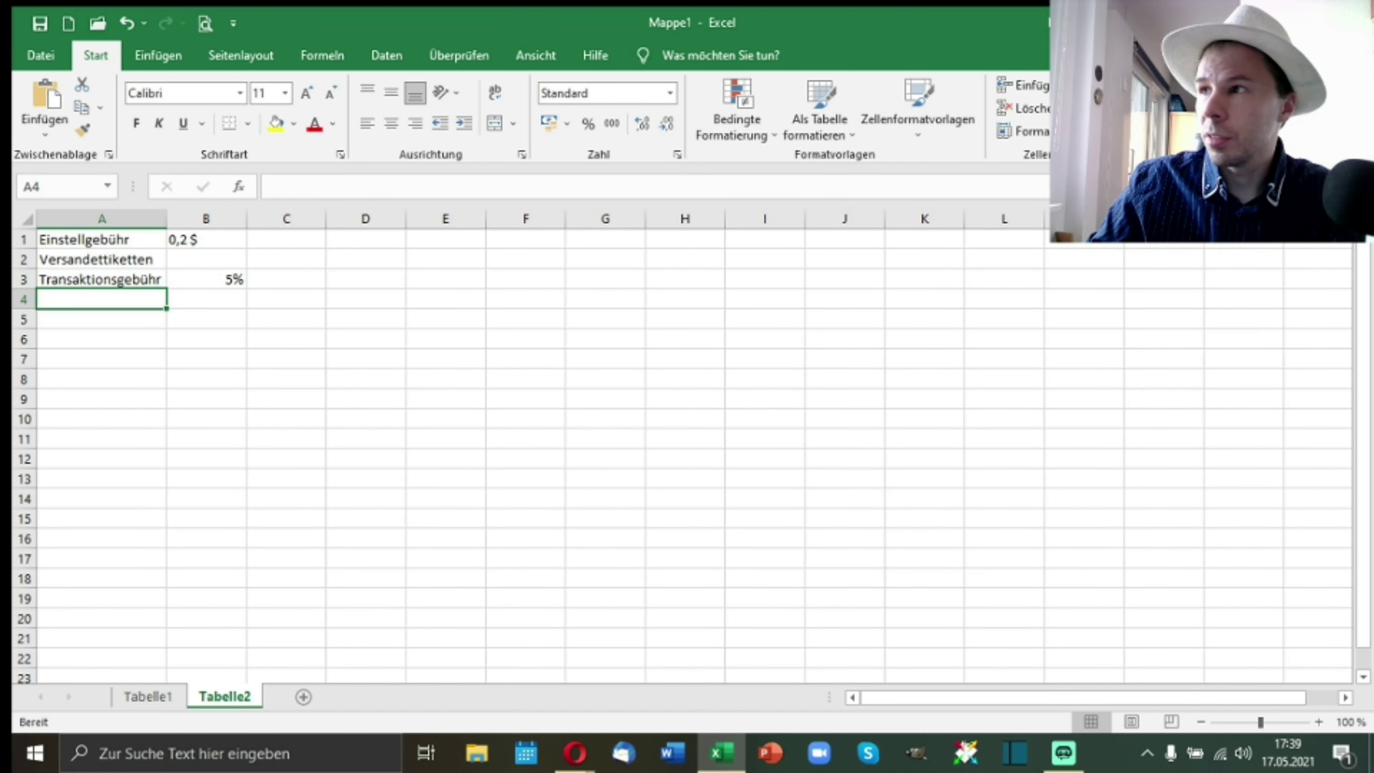
Step: Enter "Umsatzsteuer" in cell A4 with 19% in cell B4
key("alt+Tab")
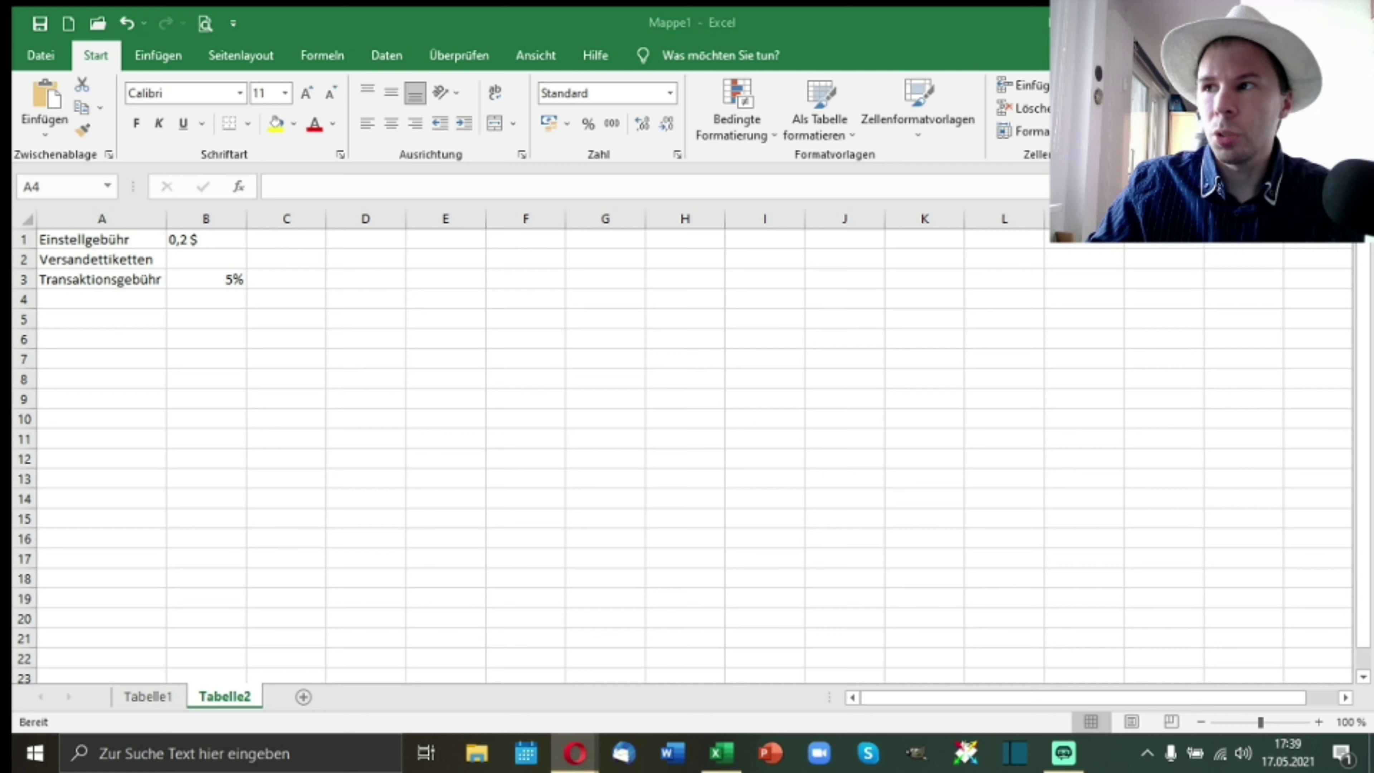
left_click(84, 296)
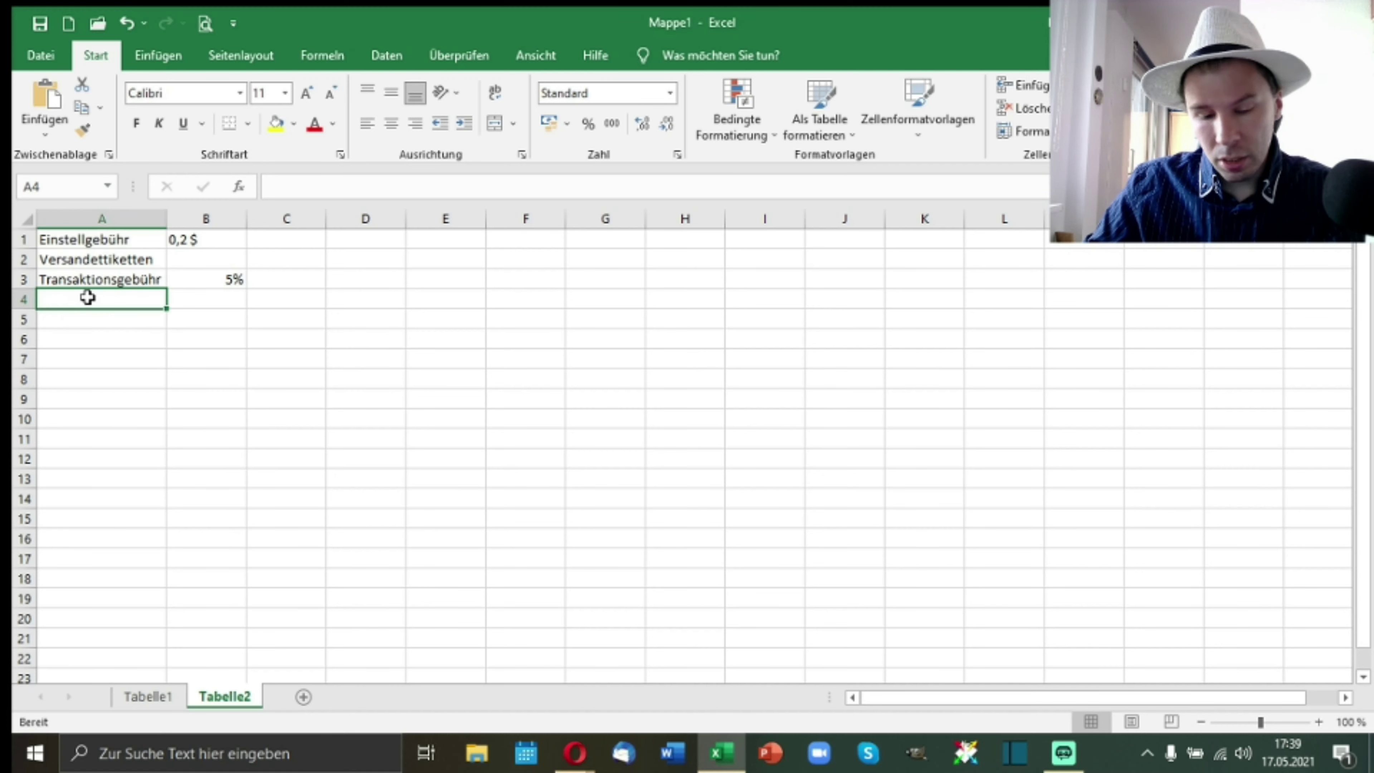
type("Ums")
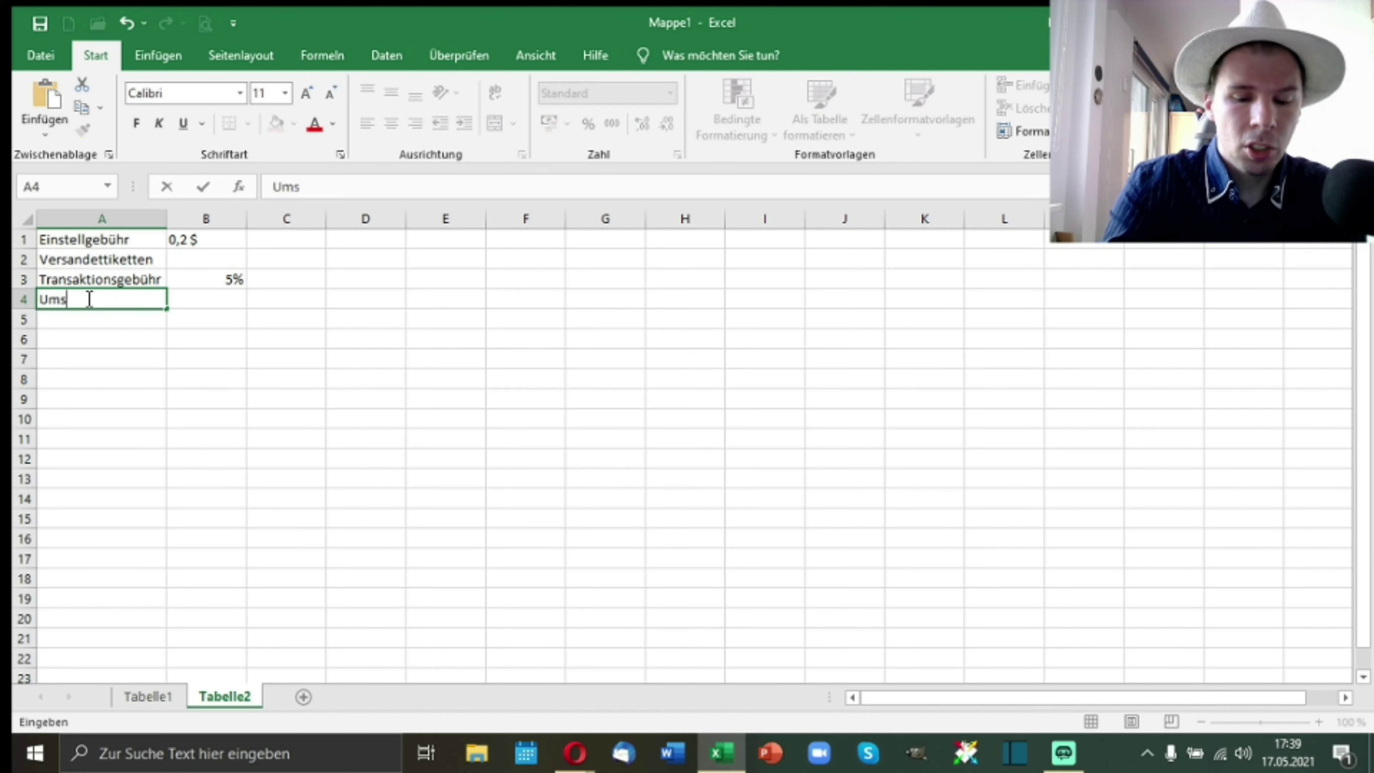
type("atzsteuer")
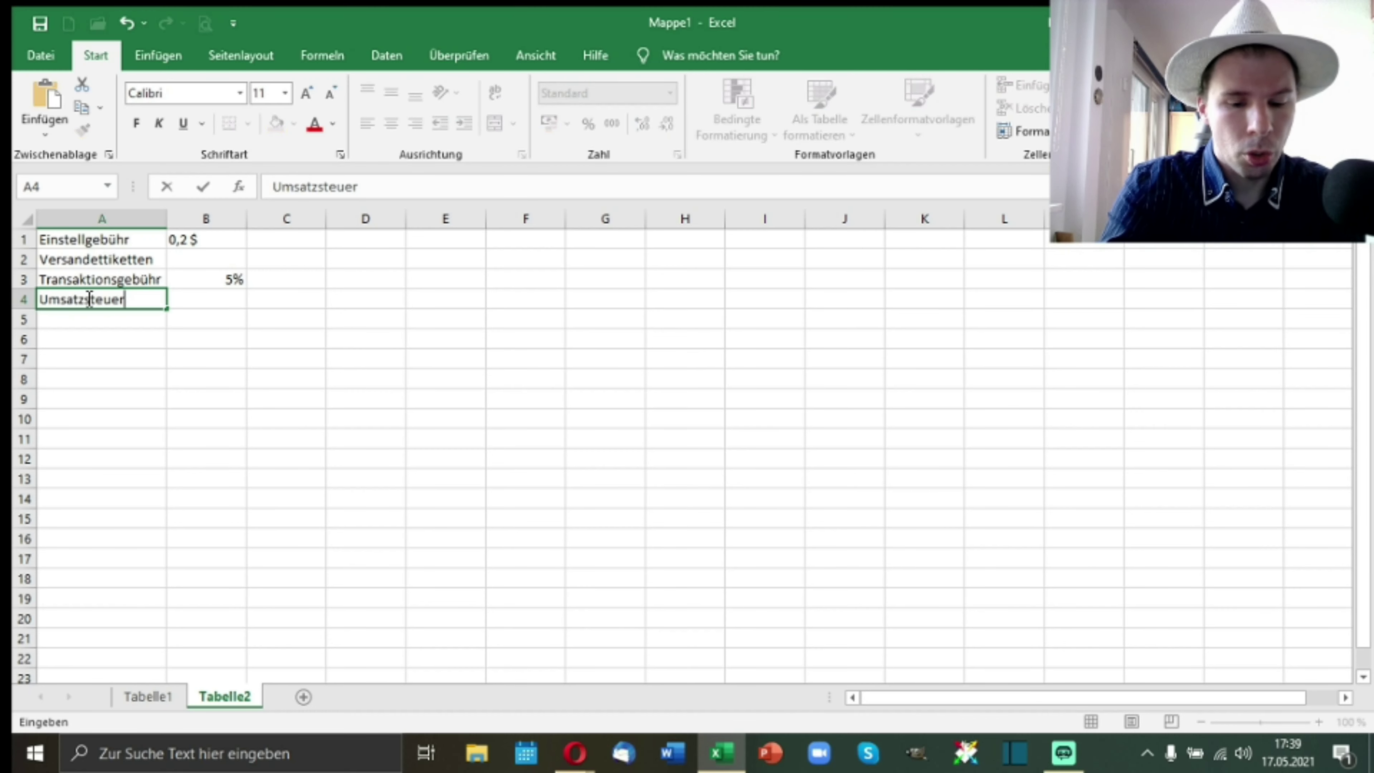
key("Return")
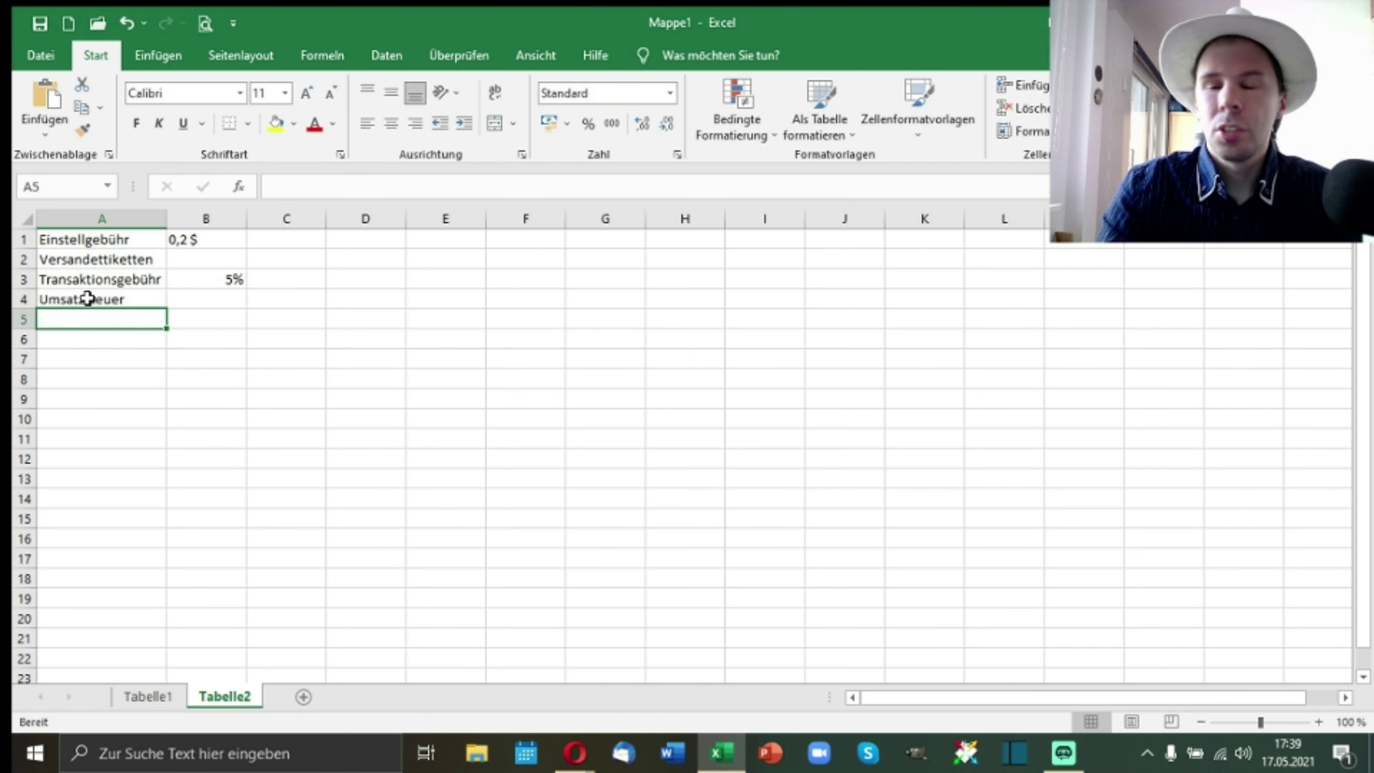
key("Right")
key("Up")
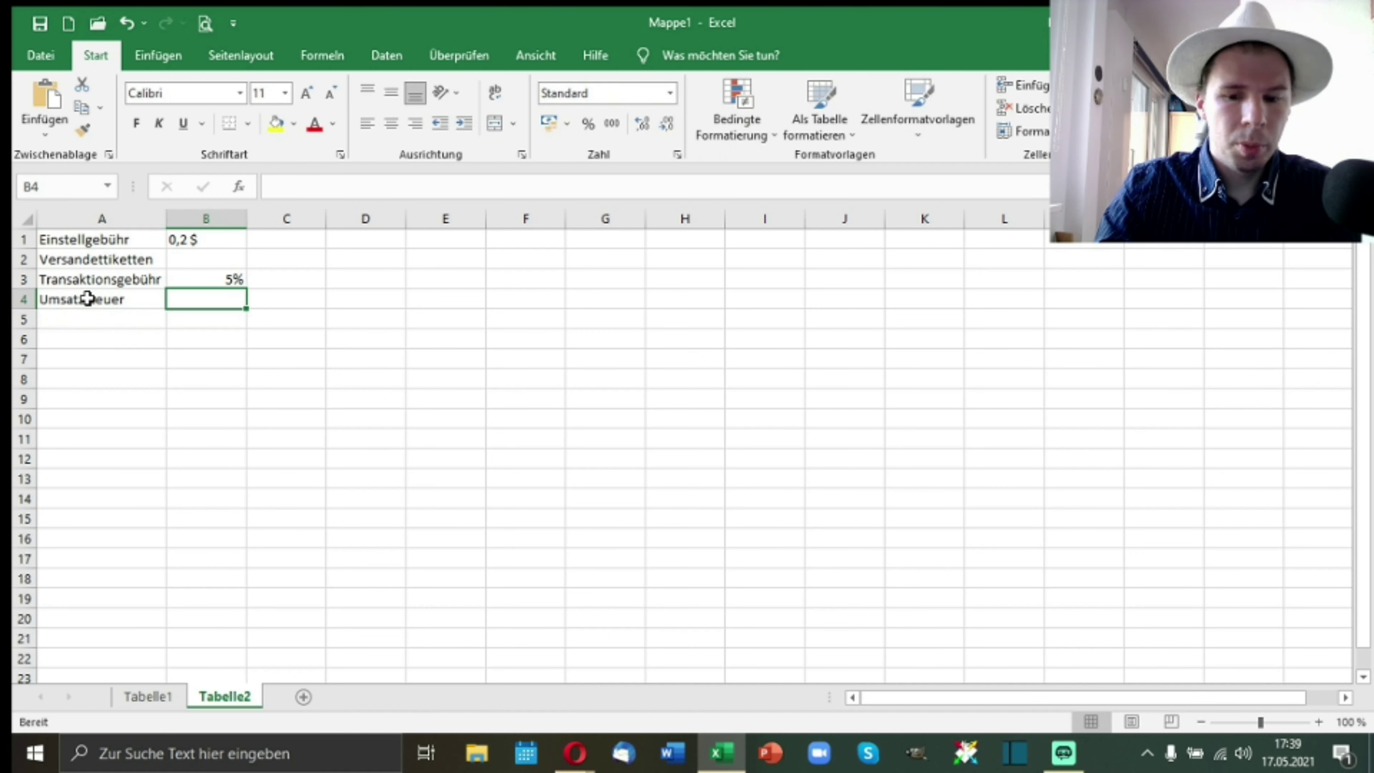
type("19%")
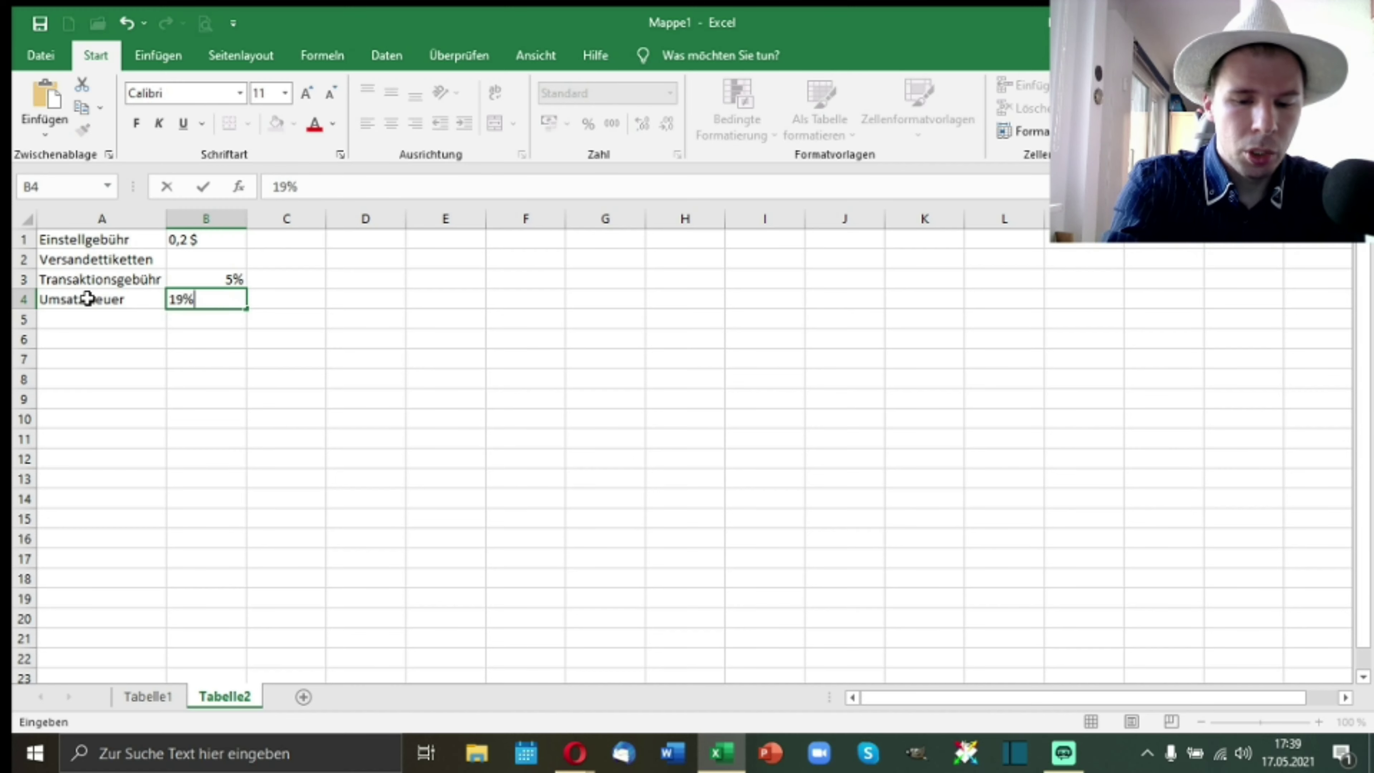
key("Return")
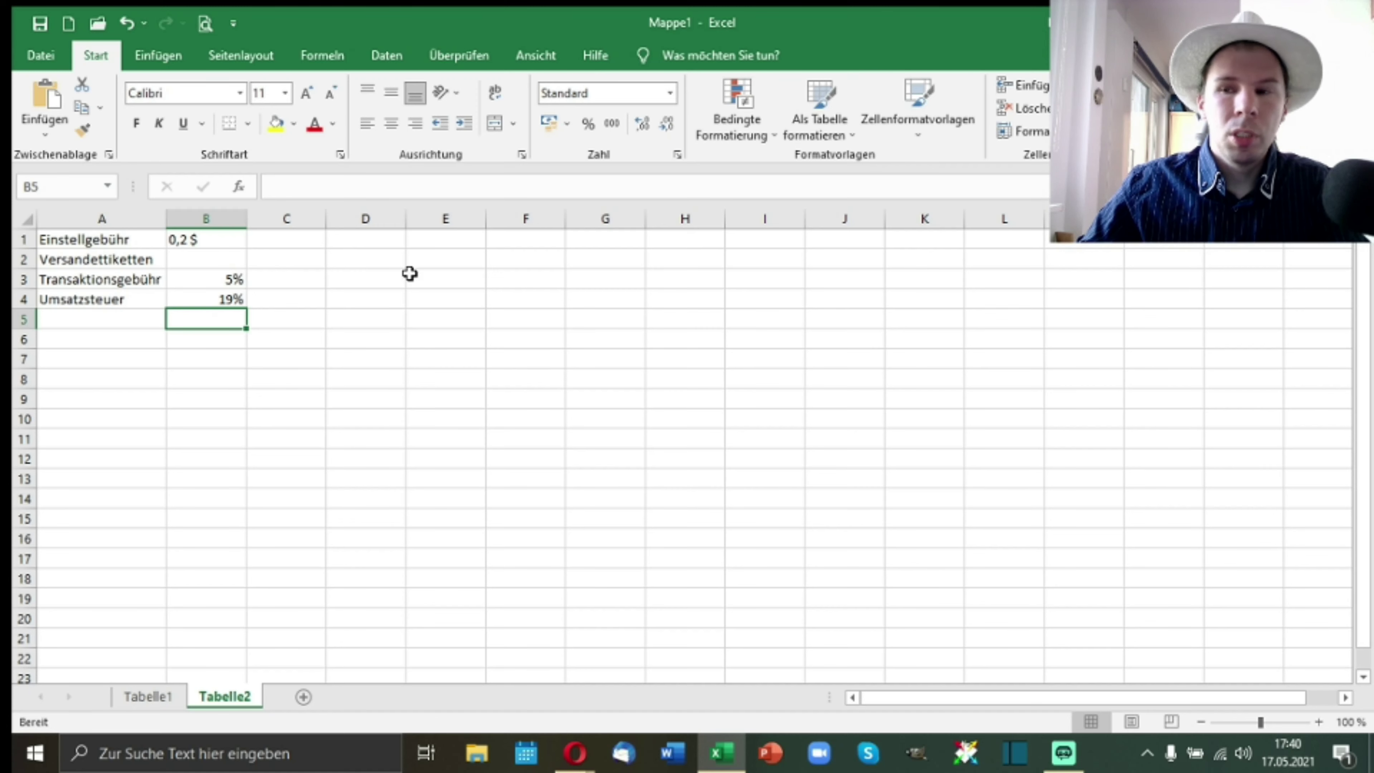
Step: Enter "Patterngebühr" in cell A5 with the amount "15 $" in cell B5
key("alt+Tab")
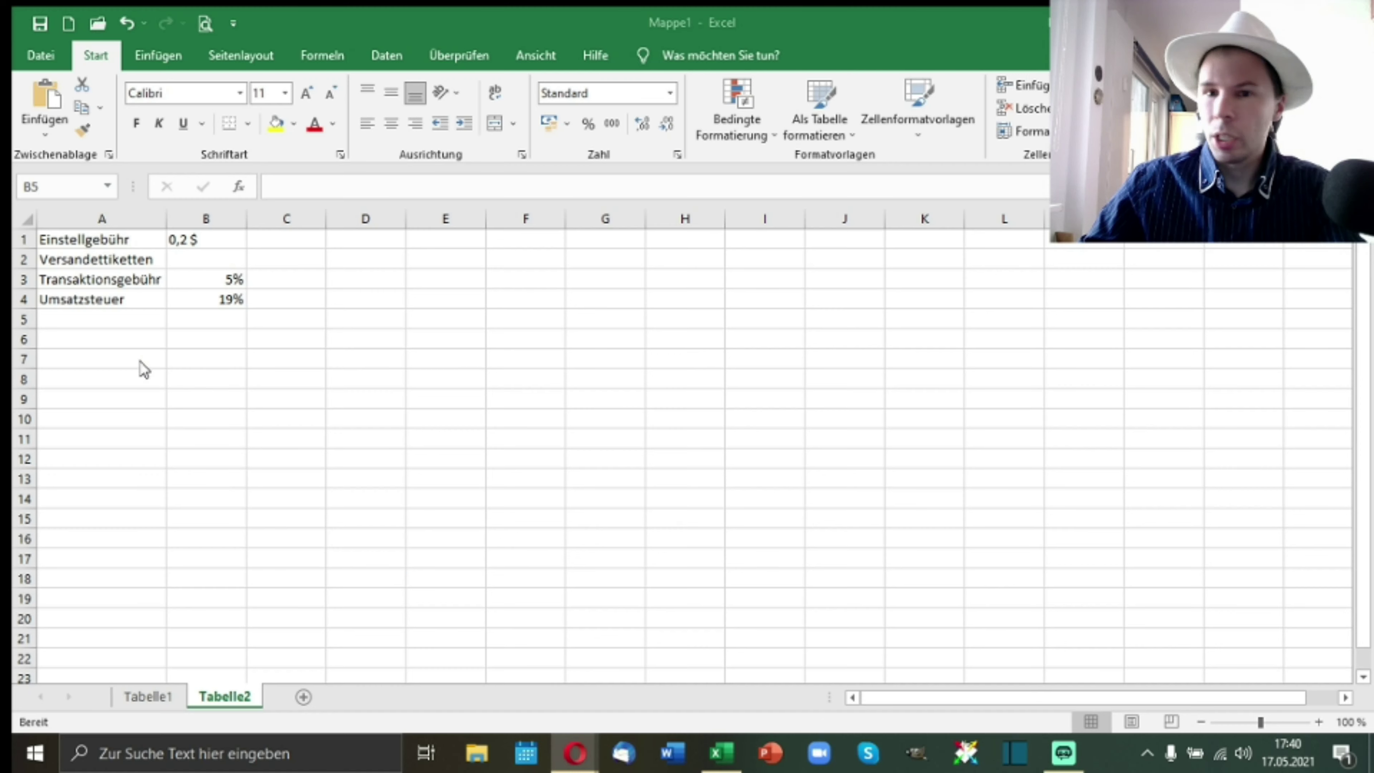
key("alt+Tab")
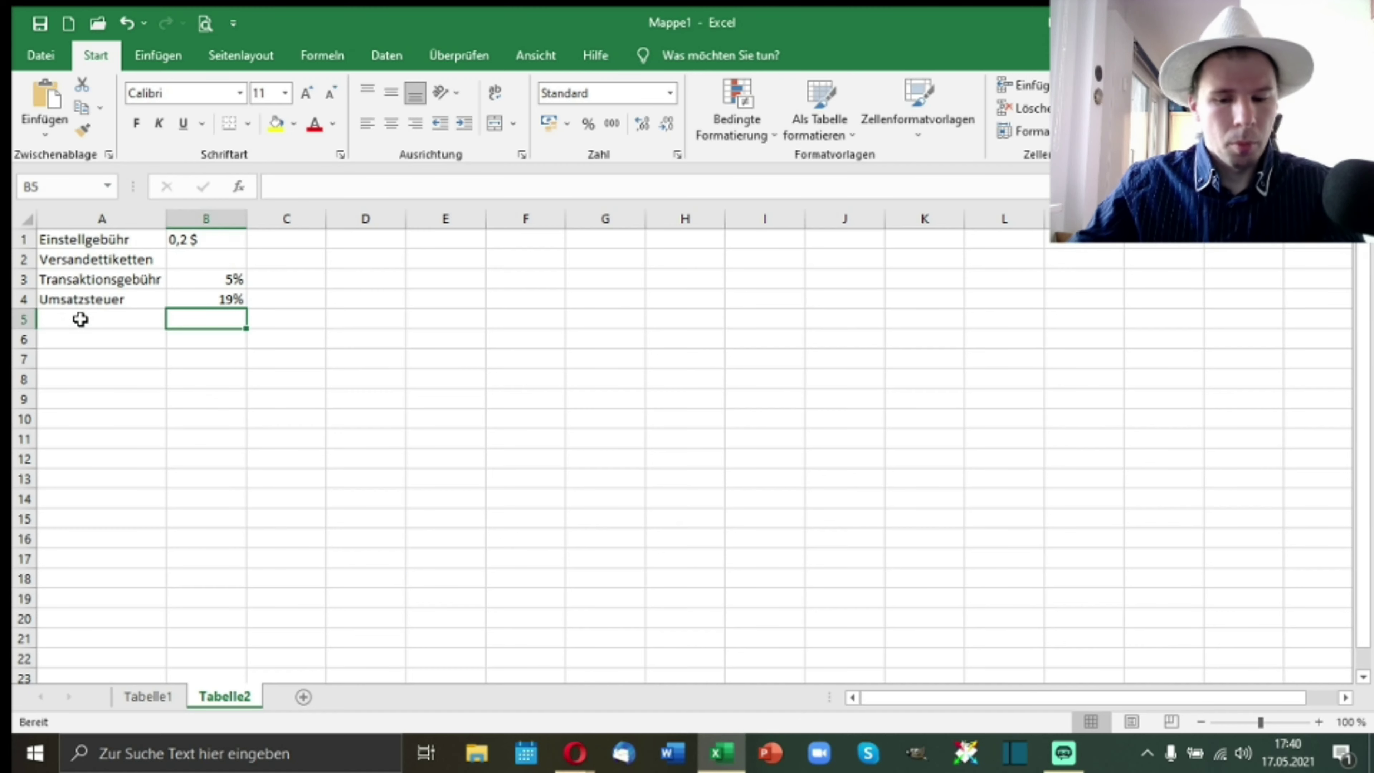
left_click(81, 318)
type("Patterngebühr")
key("Tab")
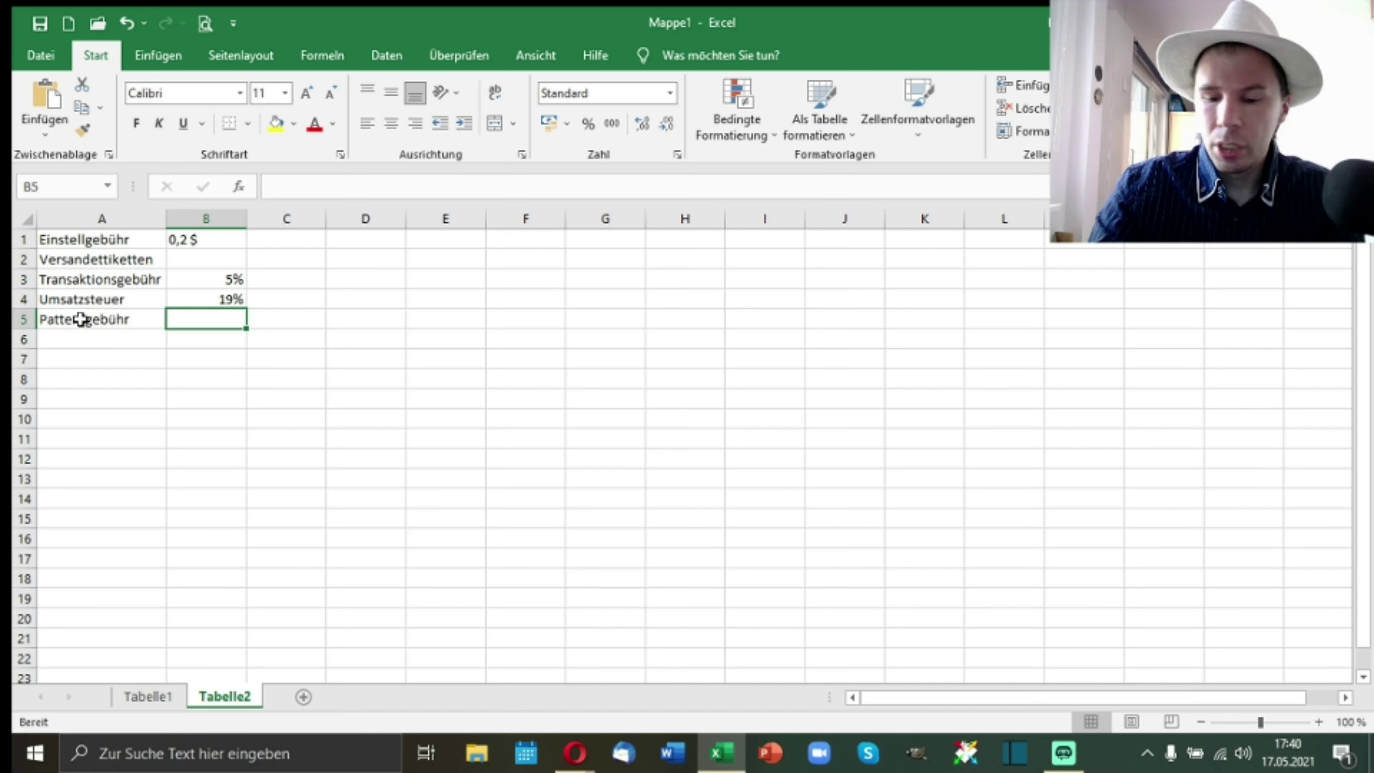
type("15")
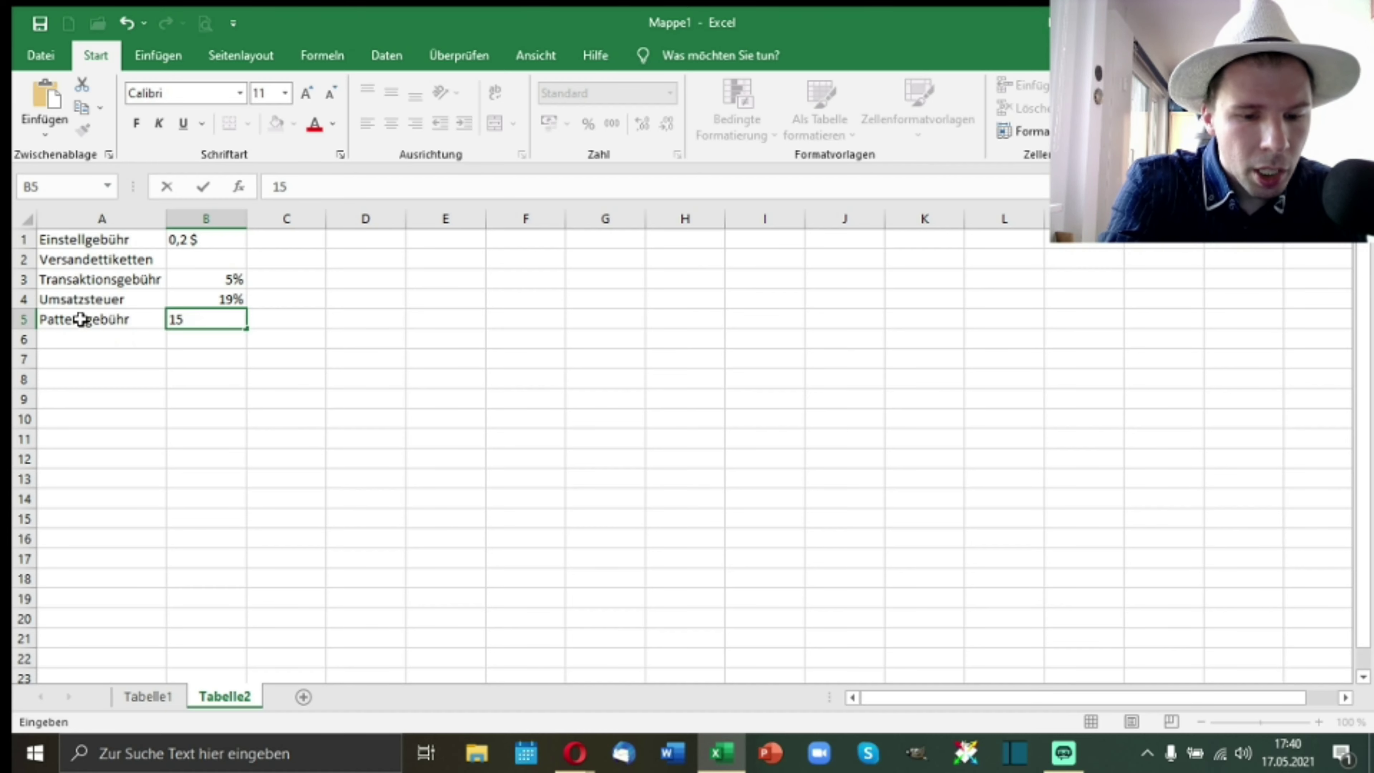
type(" $")
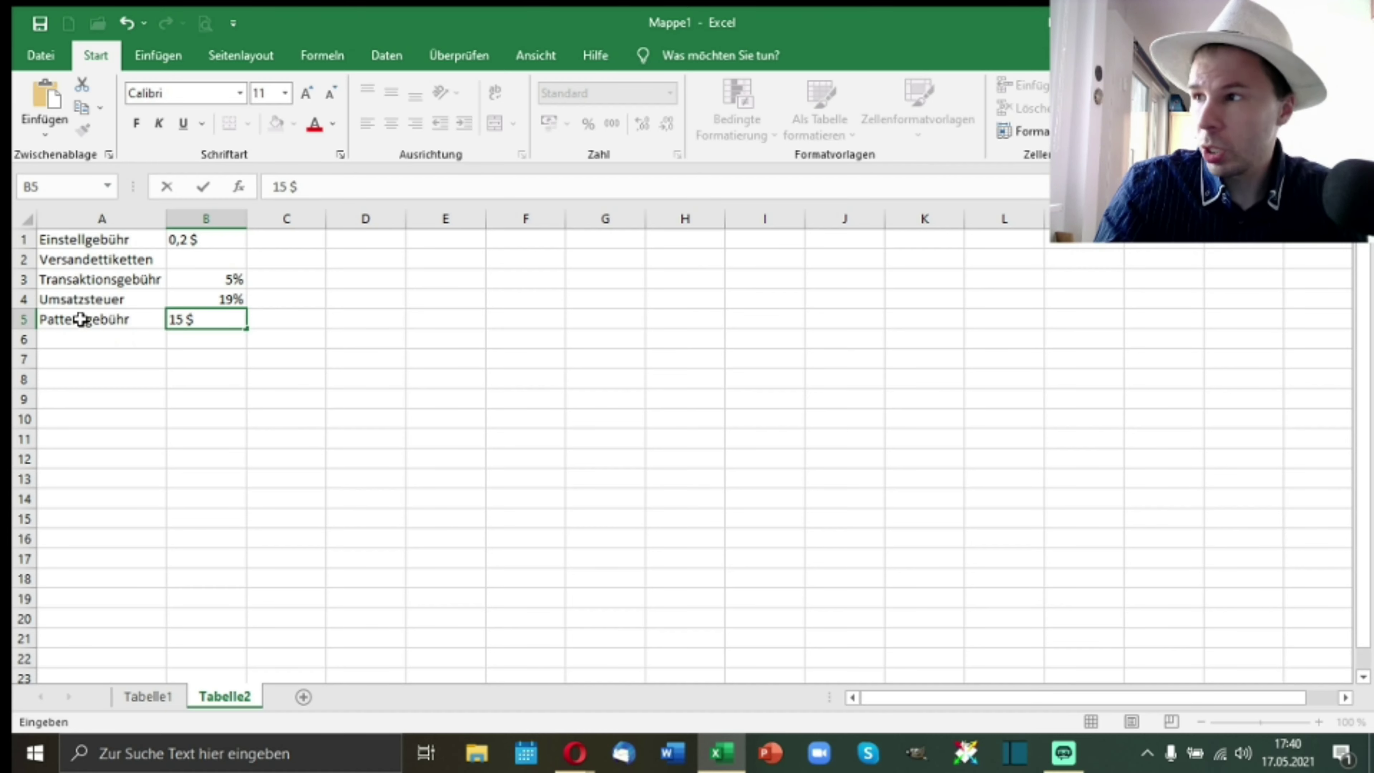
key("Return")
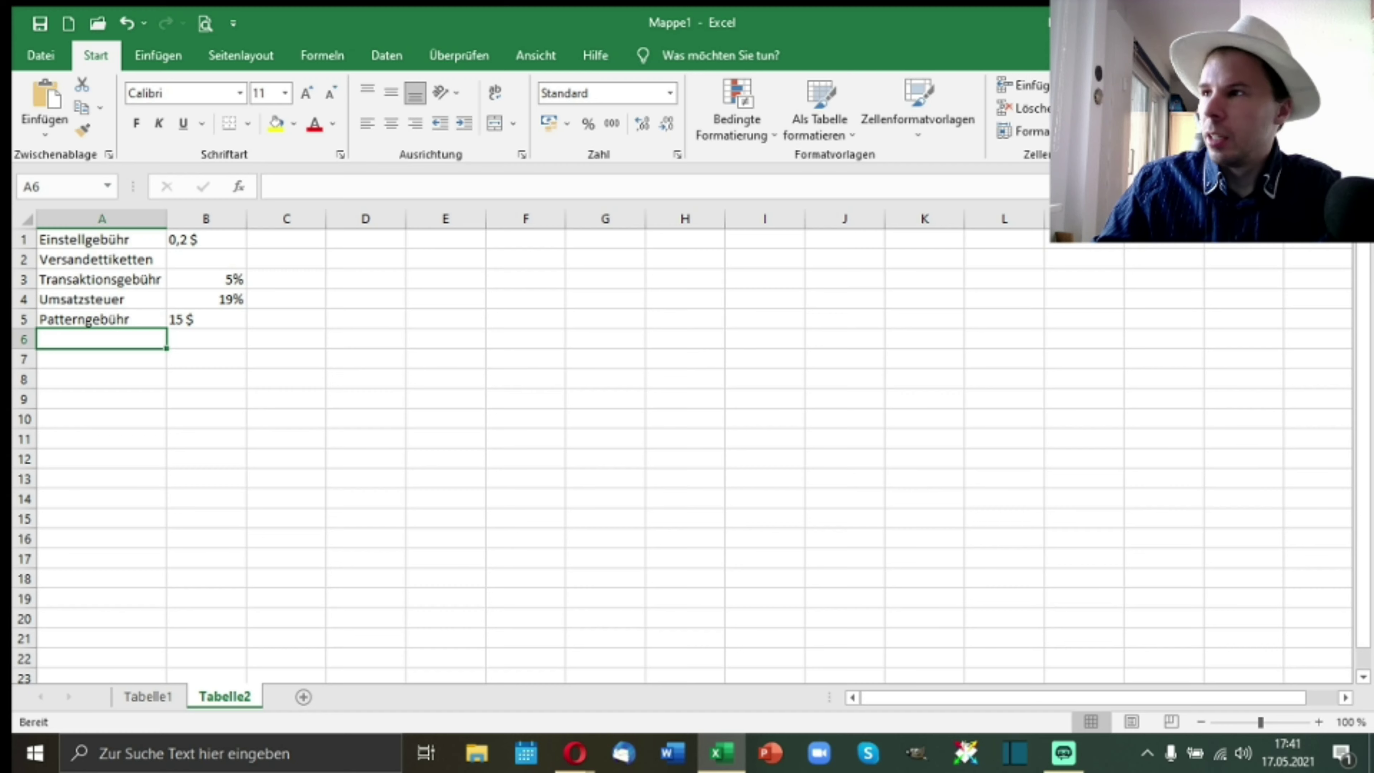
Step: Enter the label "Werbegebühr" in cell A6, below Patterngebühr
key("alt+Tab")
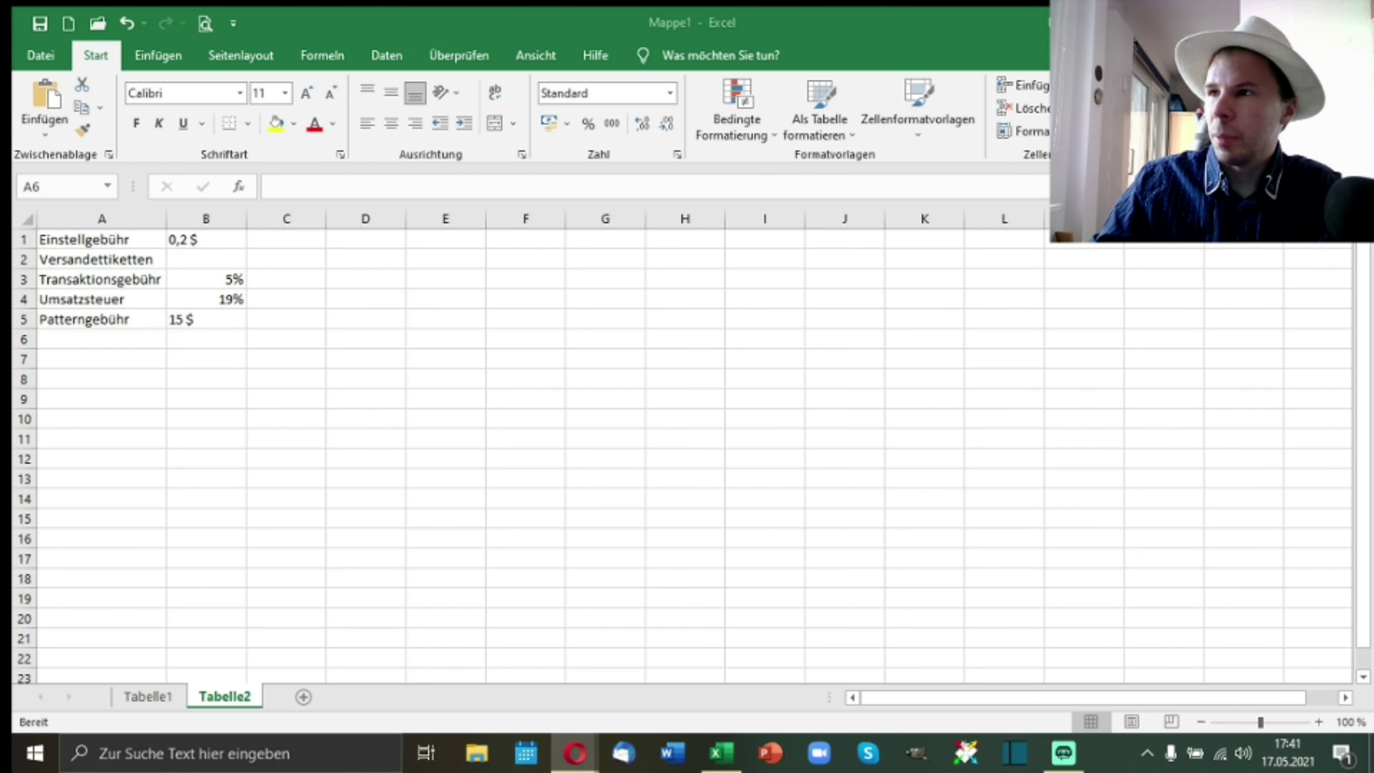
left_click(79, 339)
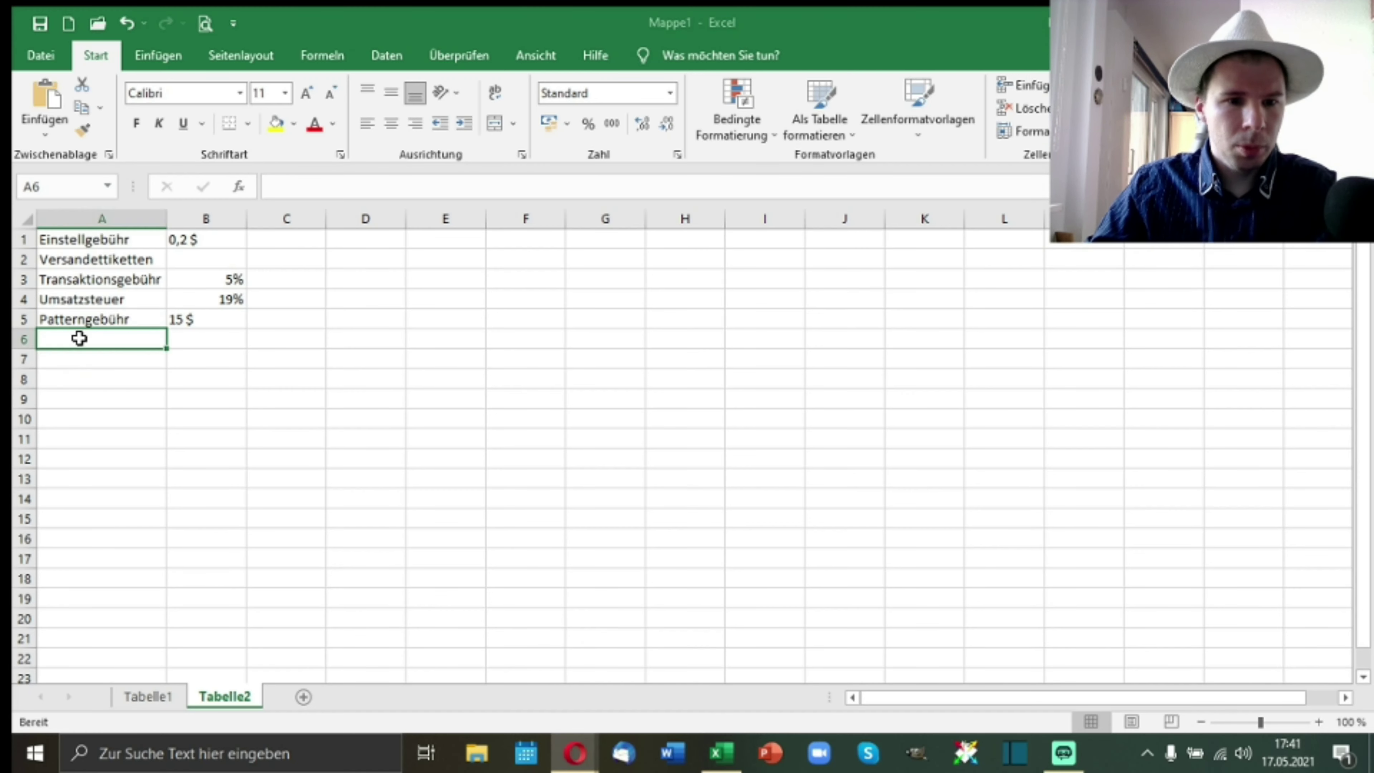
type("We")
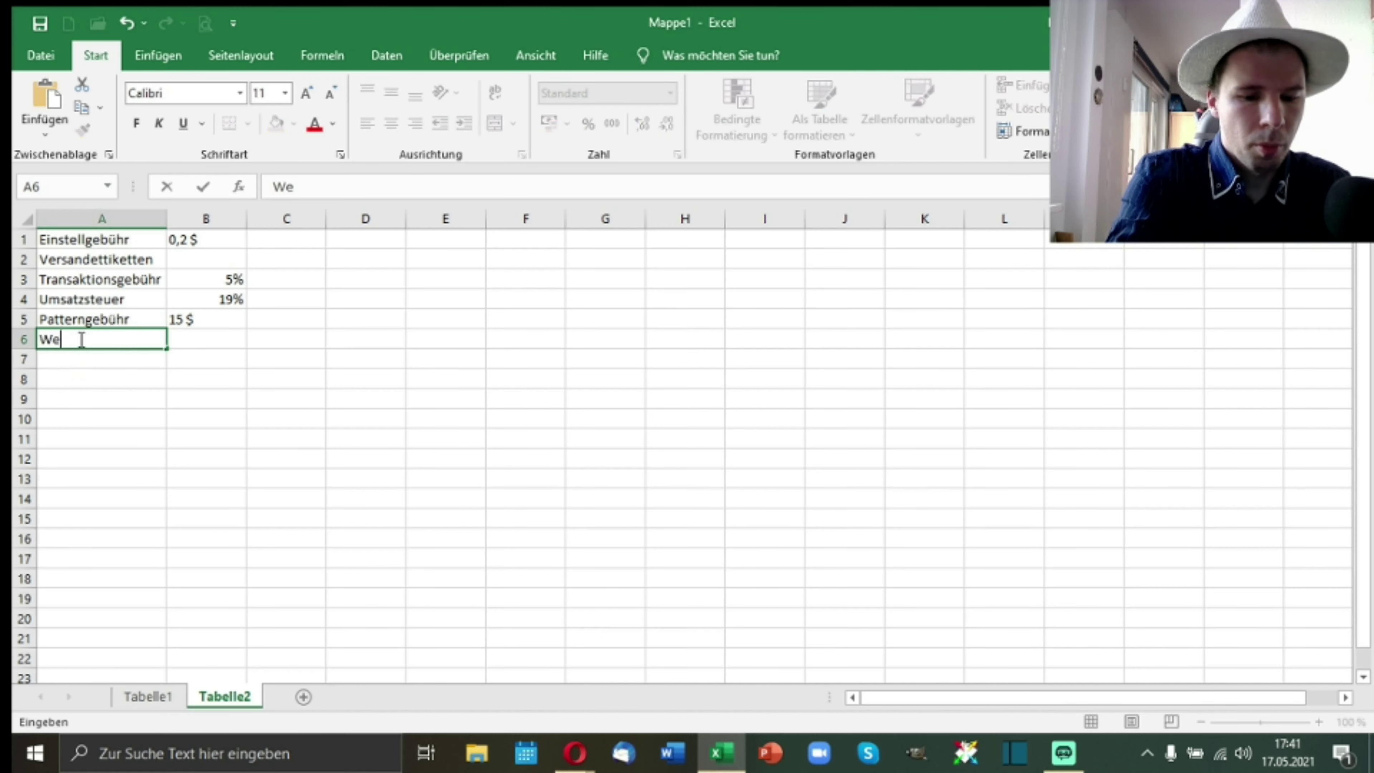
type("rbegebühr")
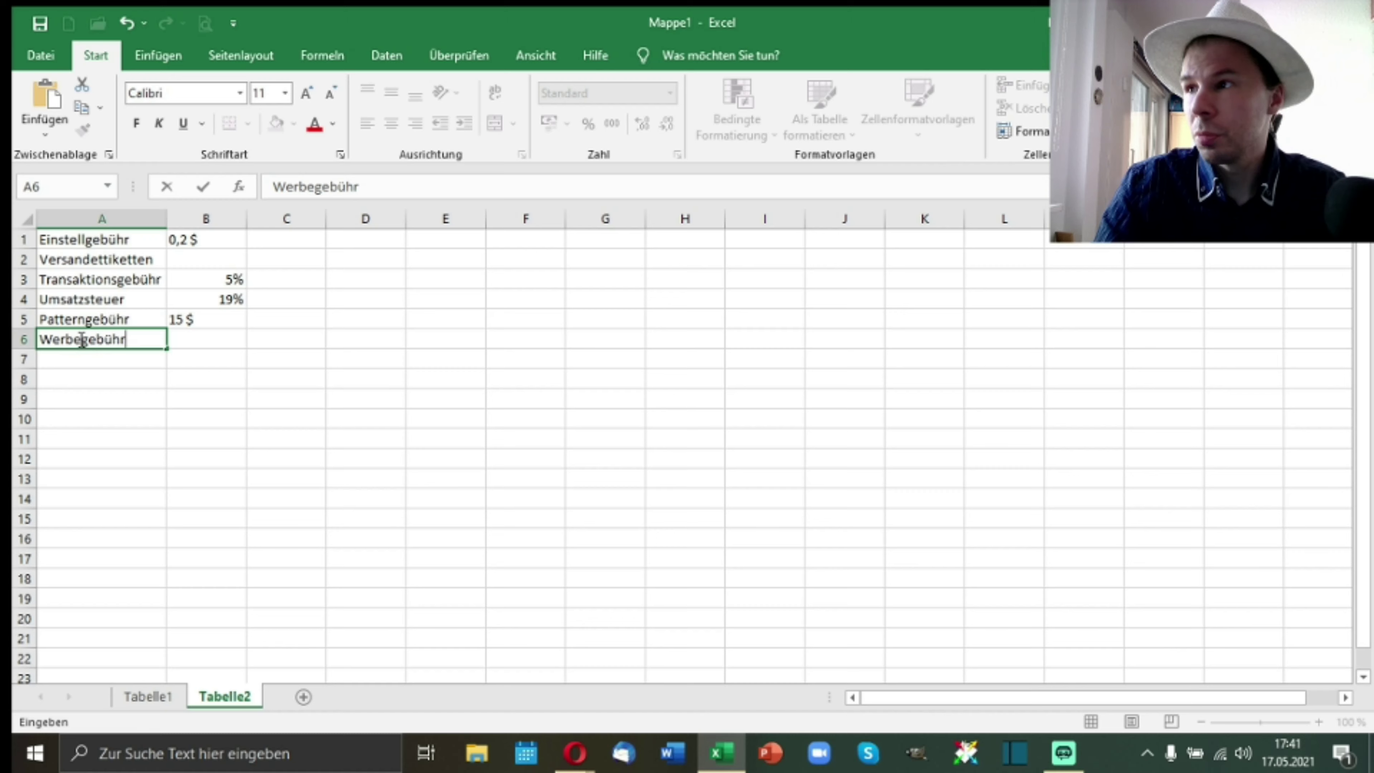
key("Tab")
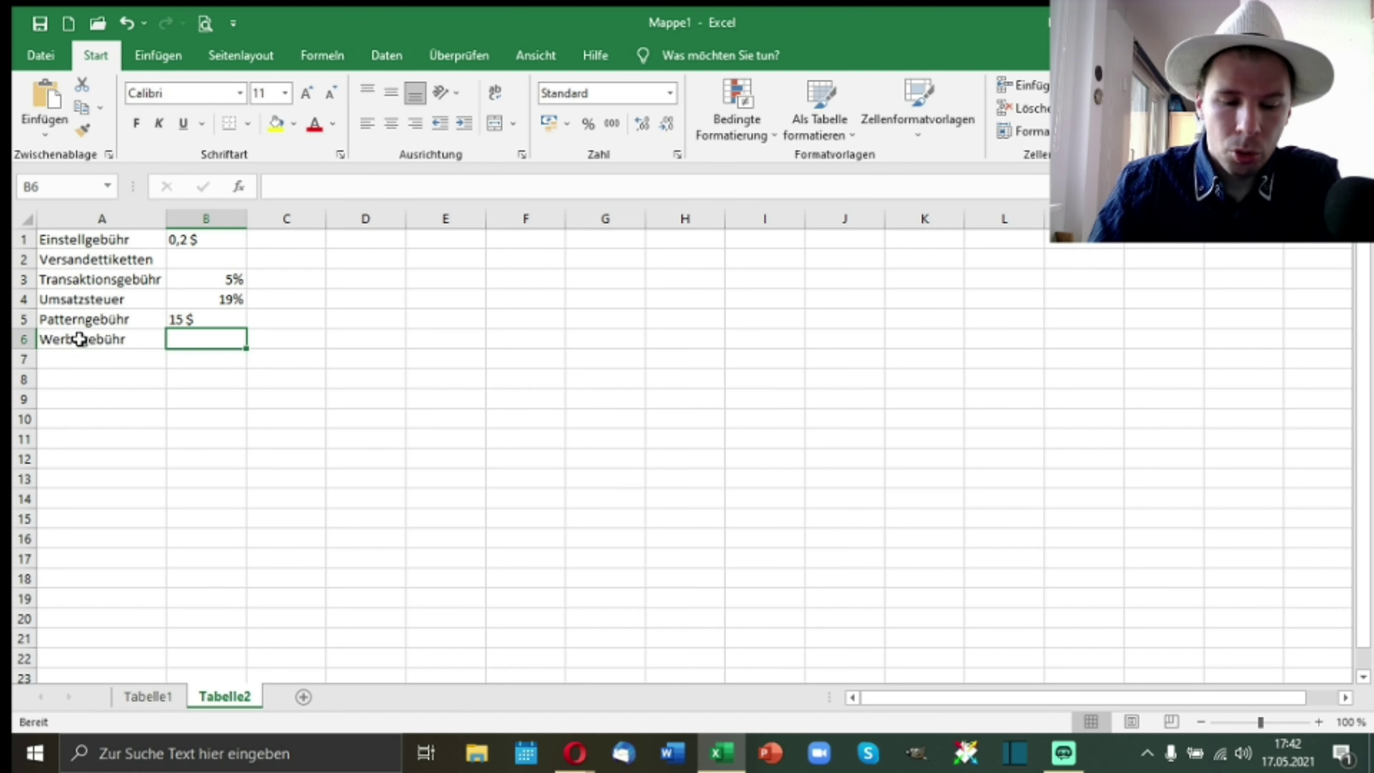
Step: Enter the Werbegebühr threshold "<10000$" in cell B6 and its rate of 15% in cell C6
type("<")
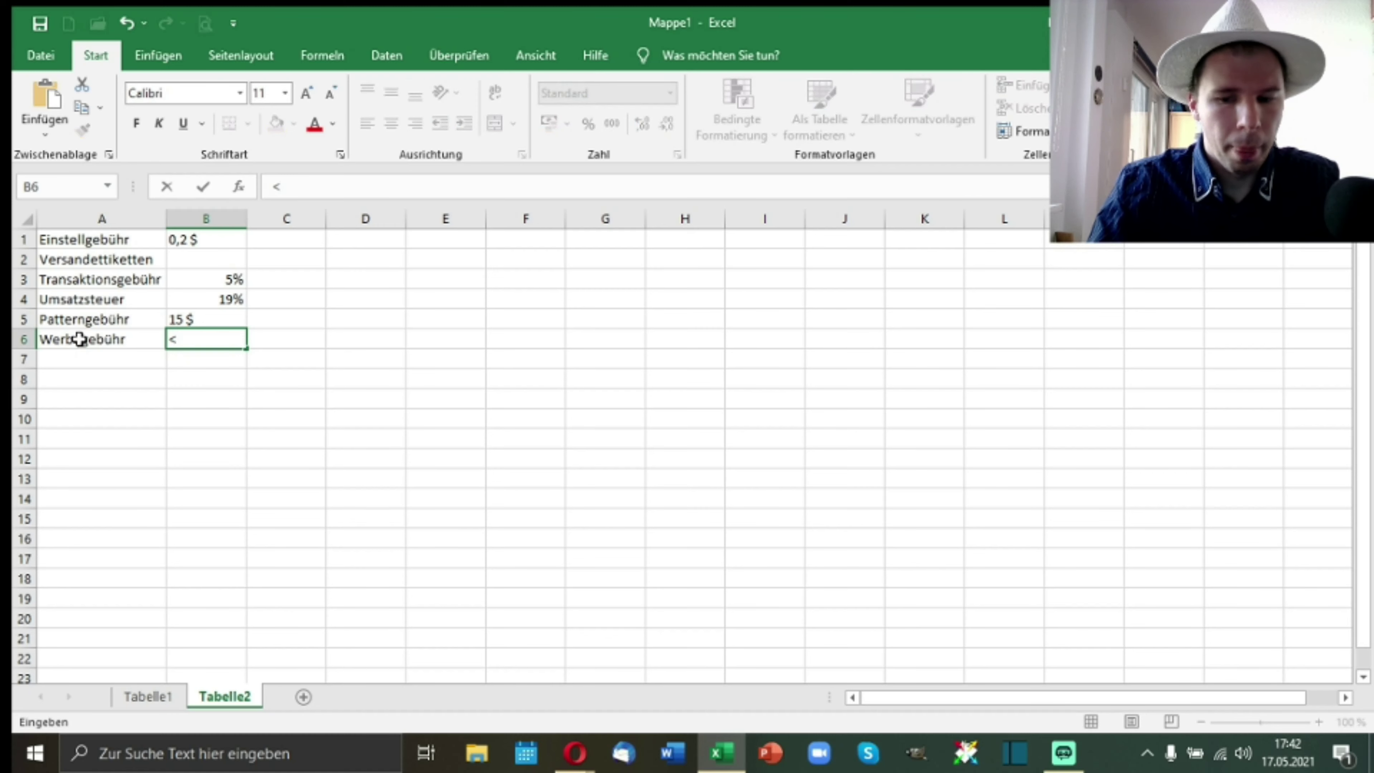
key("BackSpace")
type("<1")
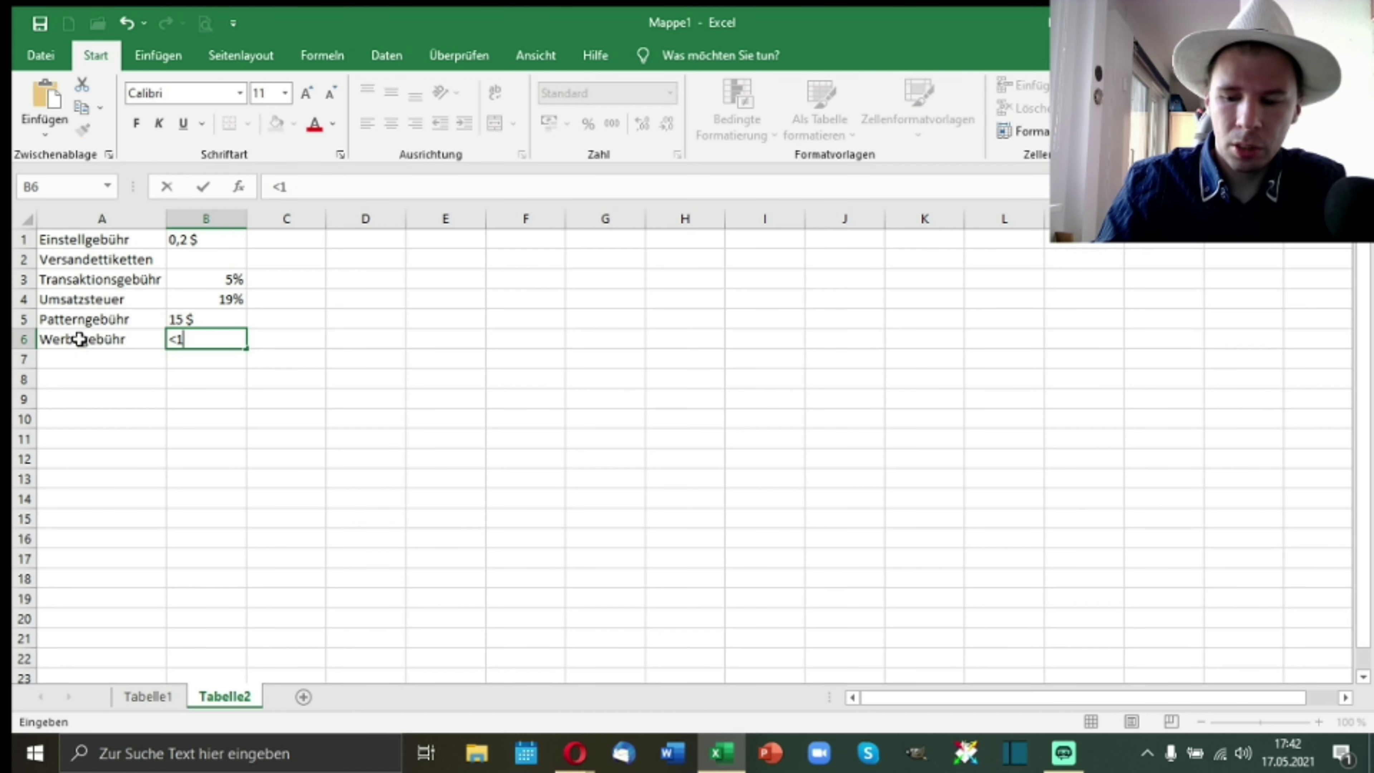
type("0000")
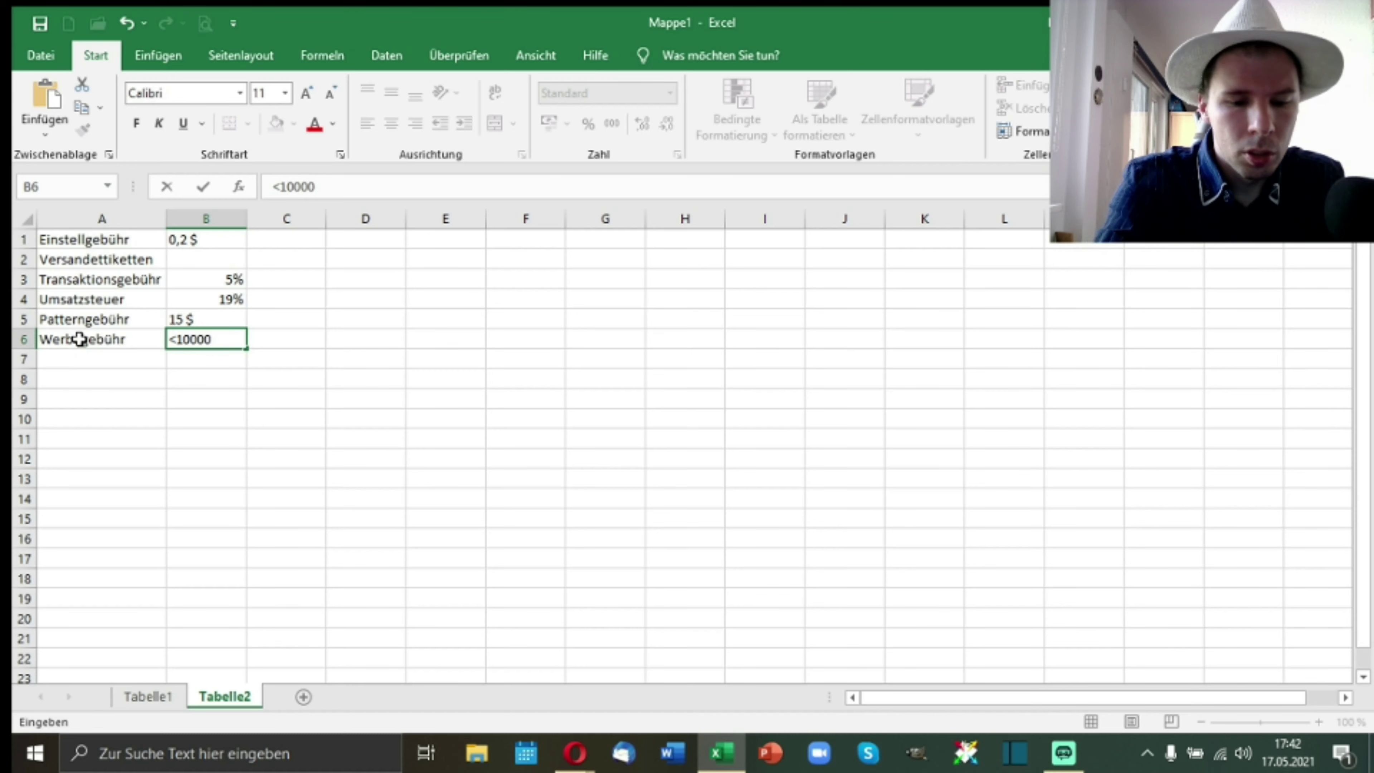
type("$")
key("Tab")
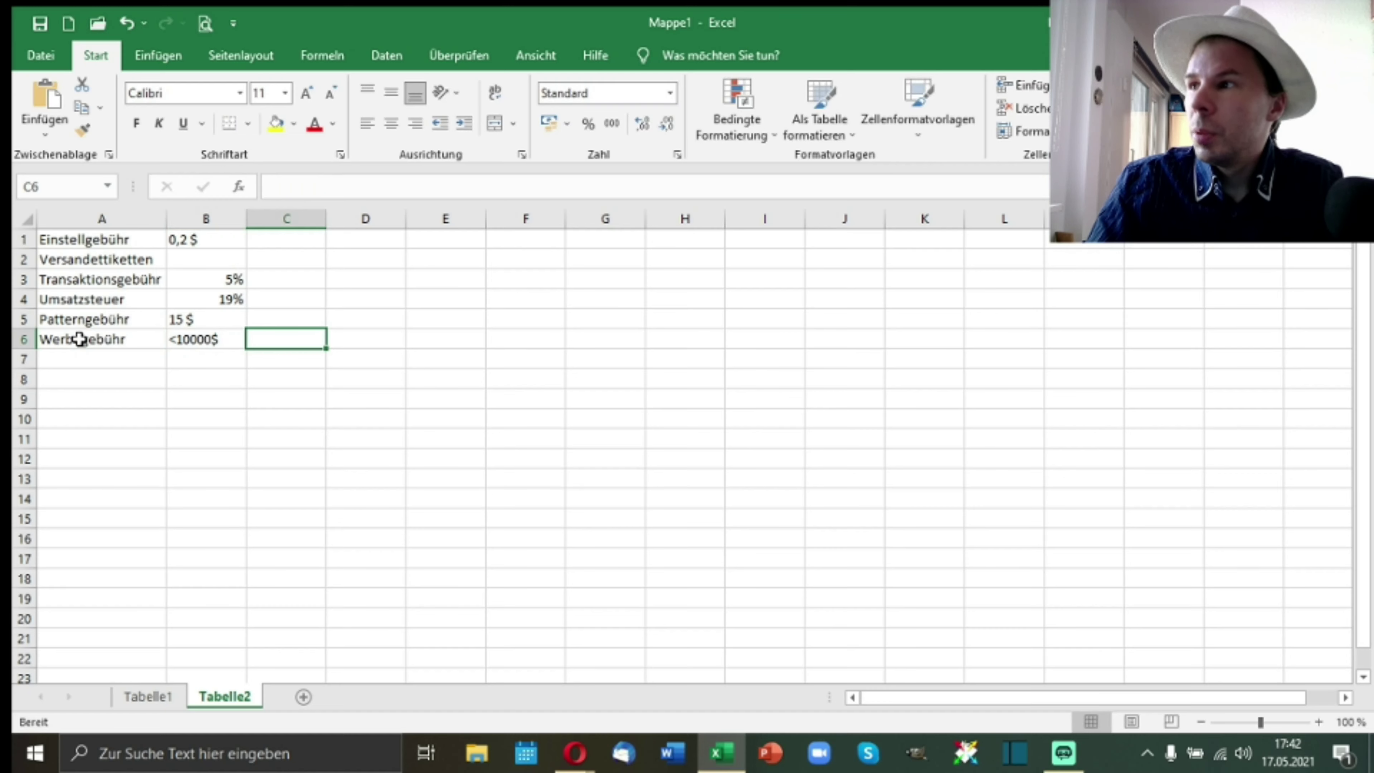
type("15%")
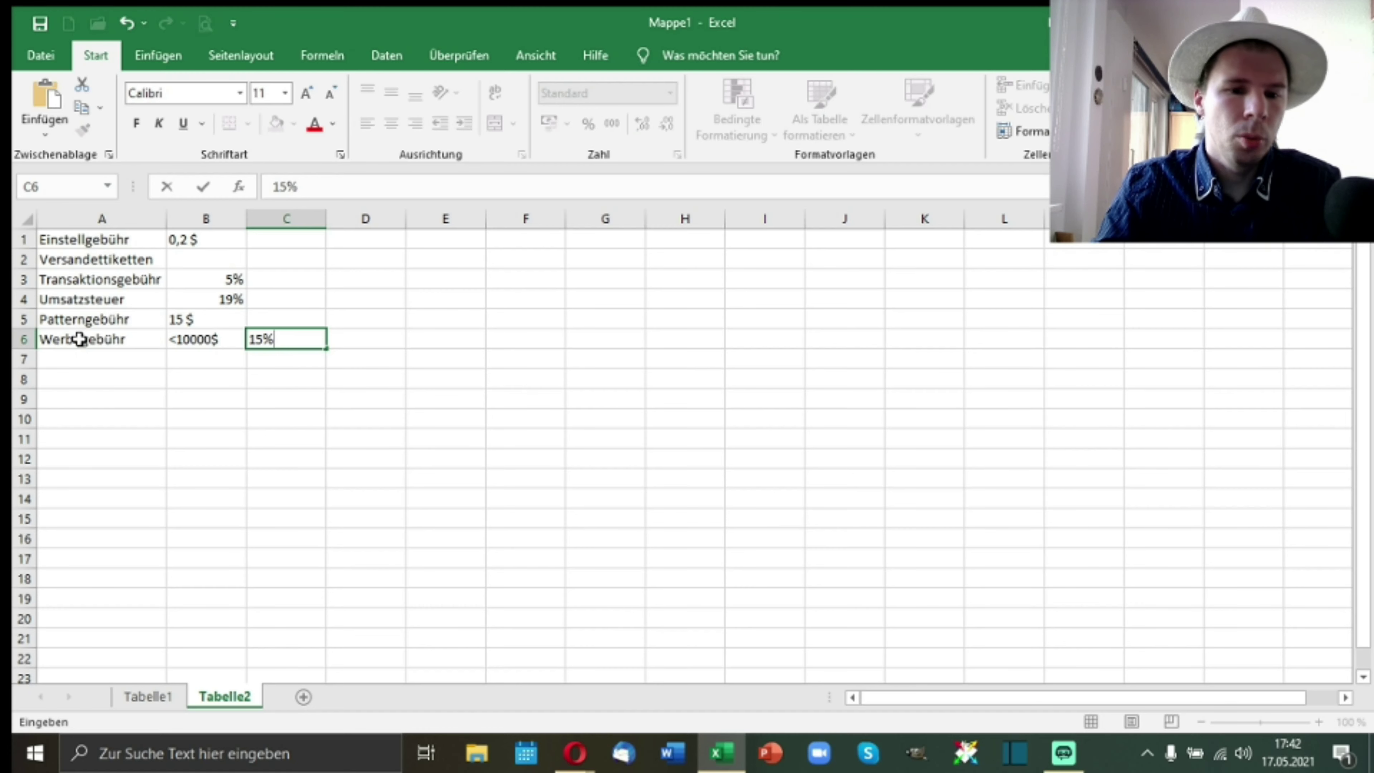
key("Return")
Step: Enter the second Werbegebühr threshold ">10000$" in cell B7 and its rate of 12% in cell C7
key("Right")
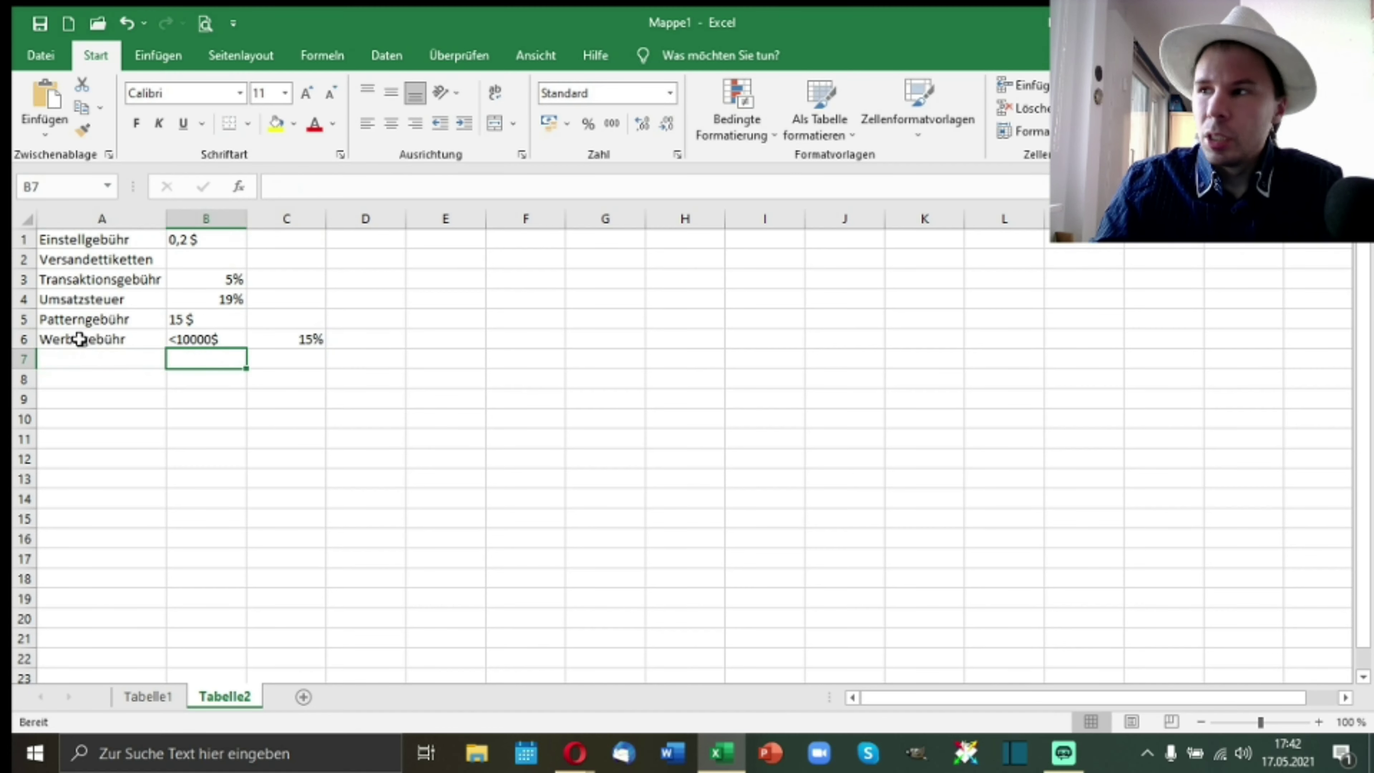
type(">10000")
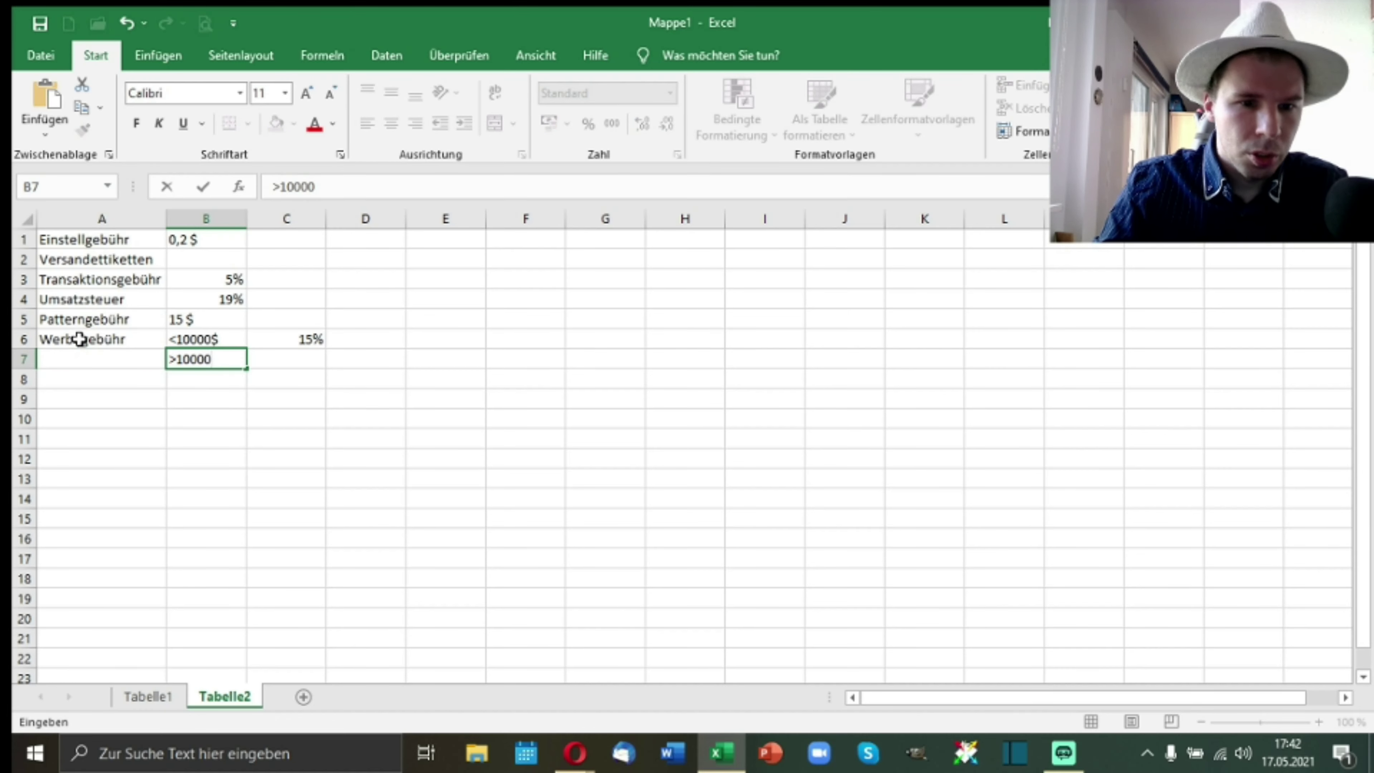
type("$")
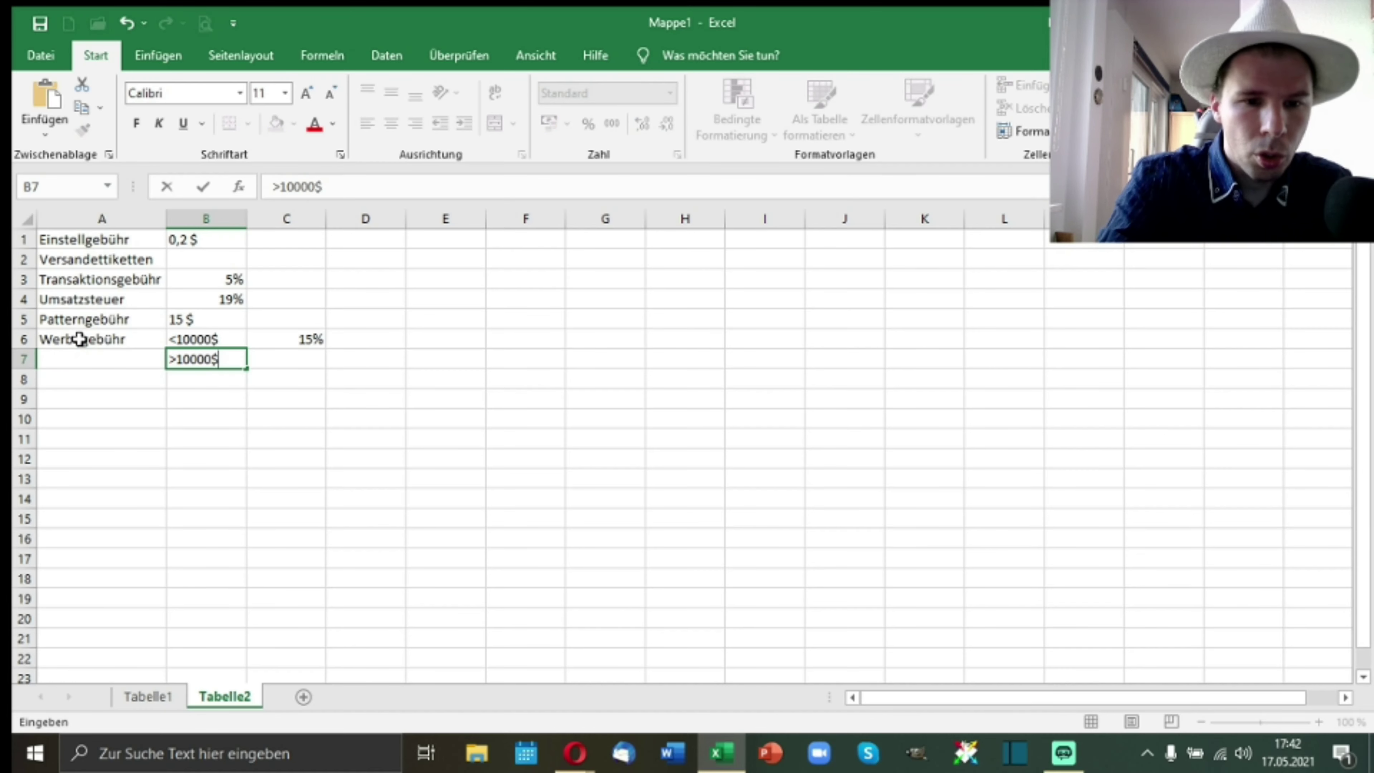
key("Tab")
type("12")
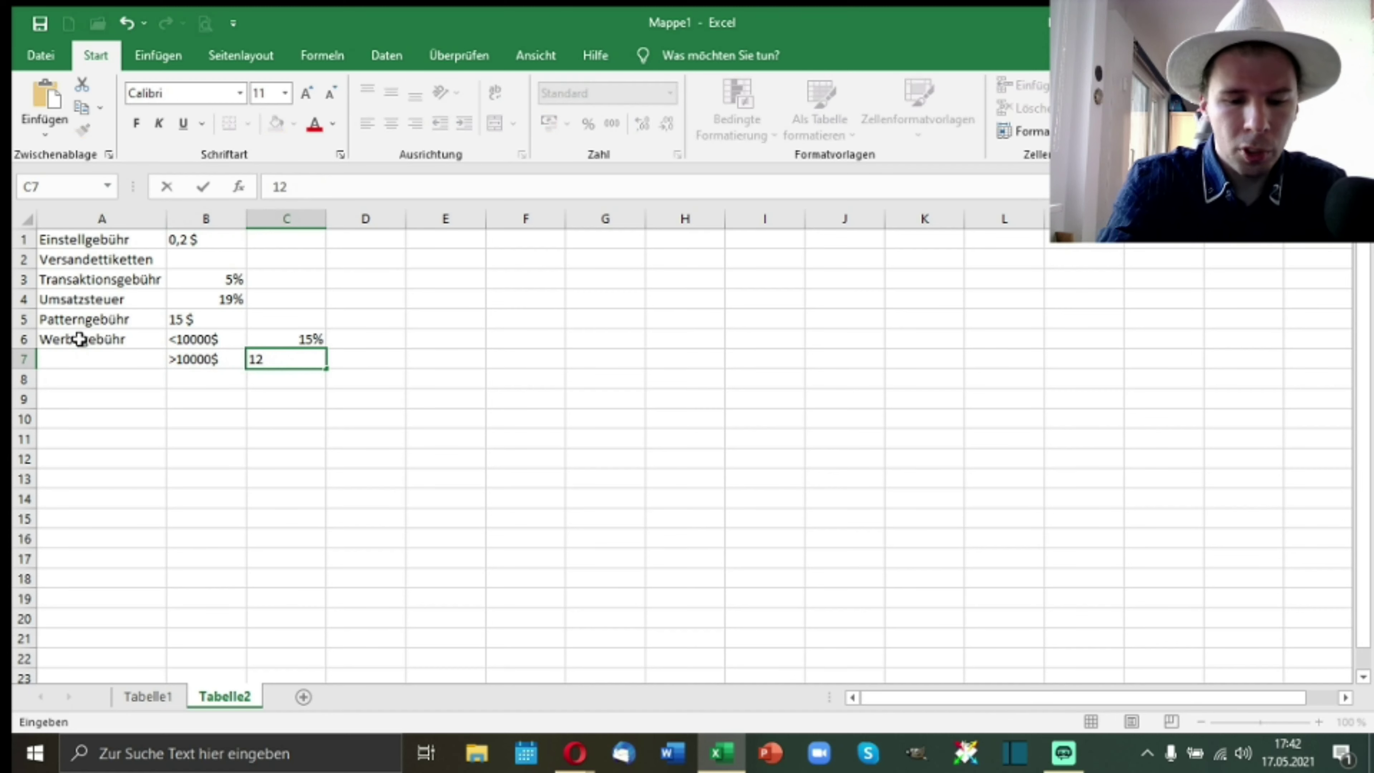
type("%")
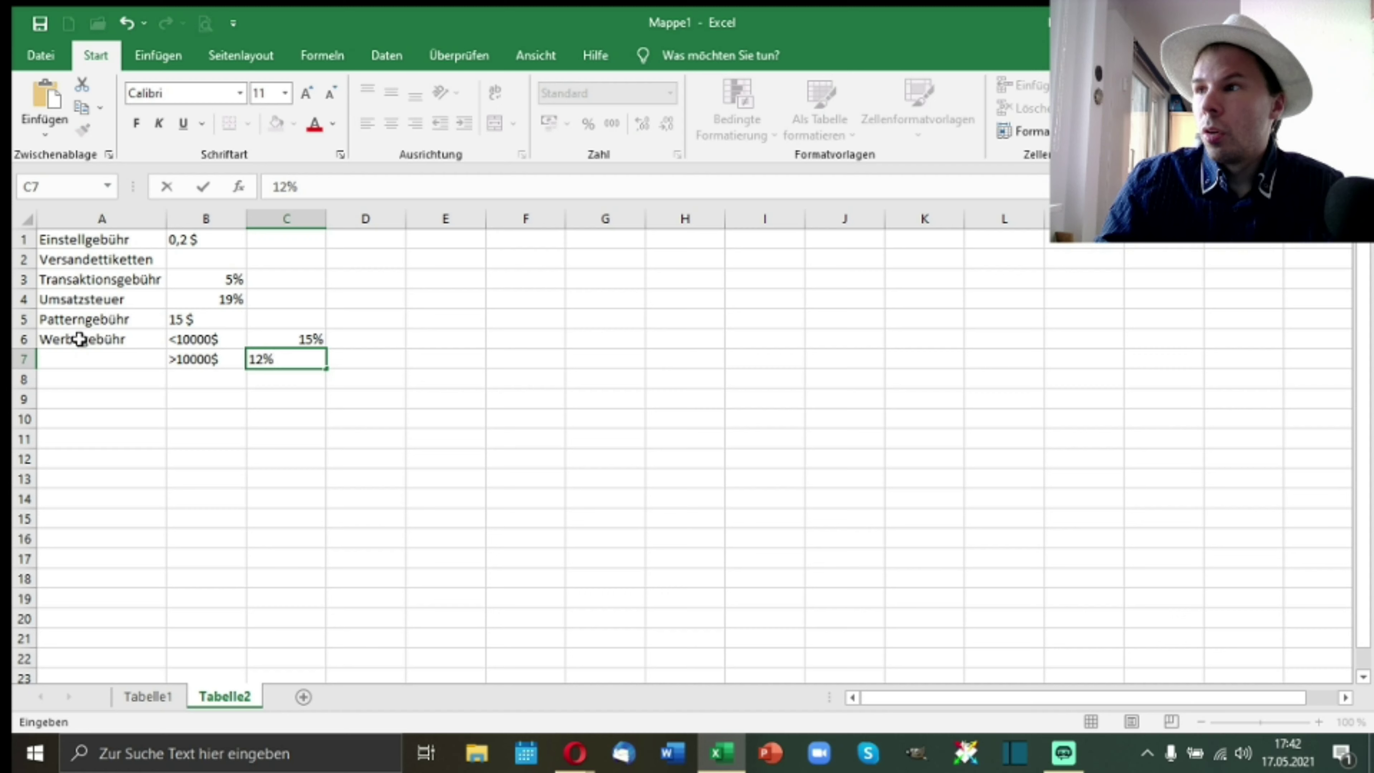
key("Return")
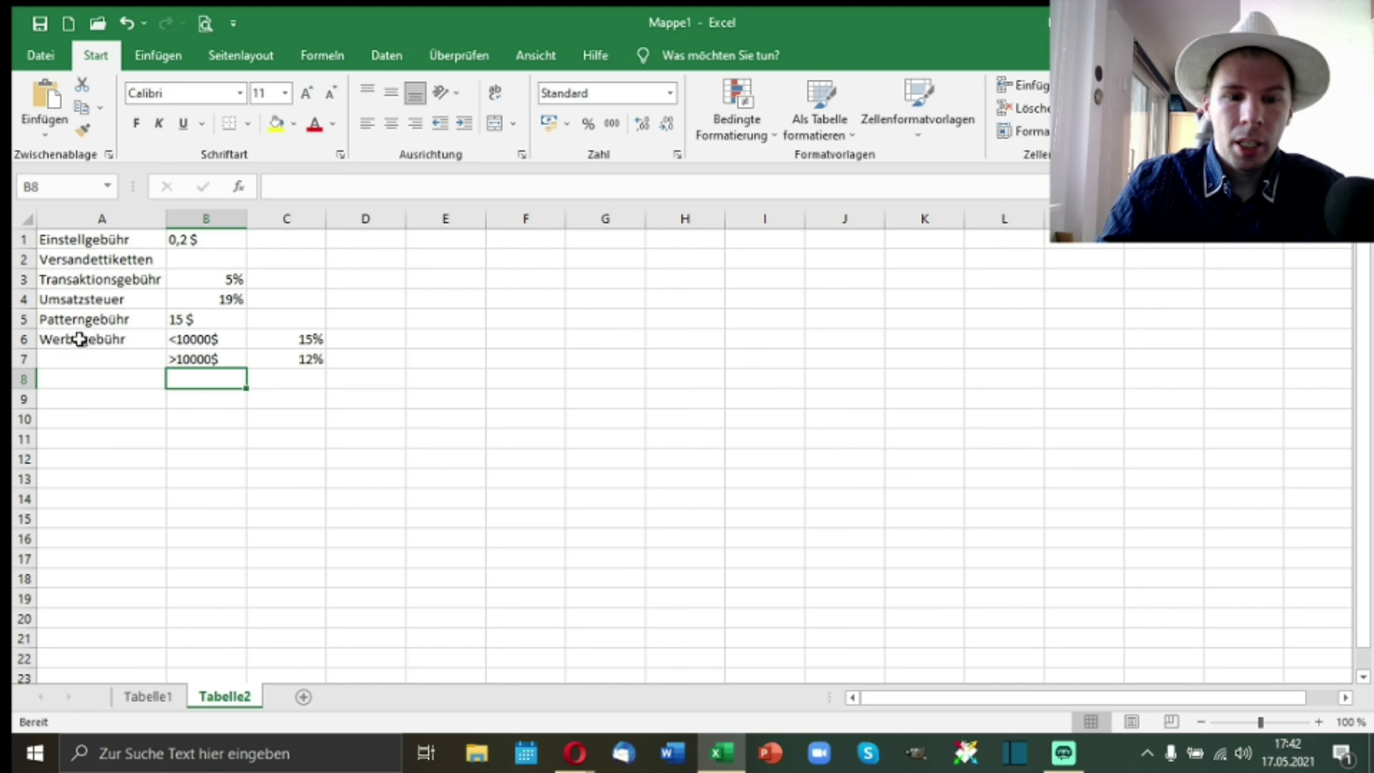
Step: Enter the cap "100$" in cells D6 and D7, beside the 15% and 12% Werbegebühr rates
key("Right")
key("Right")
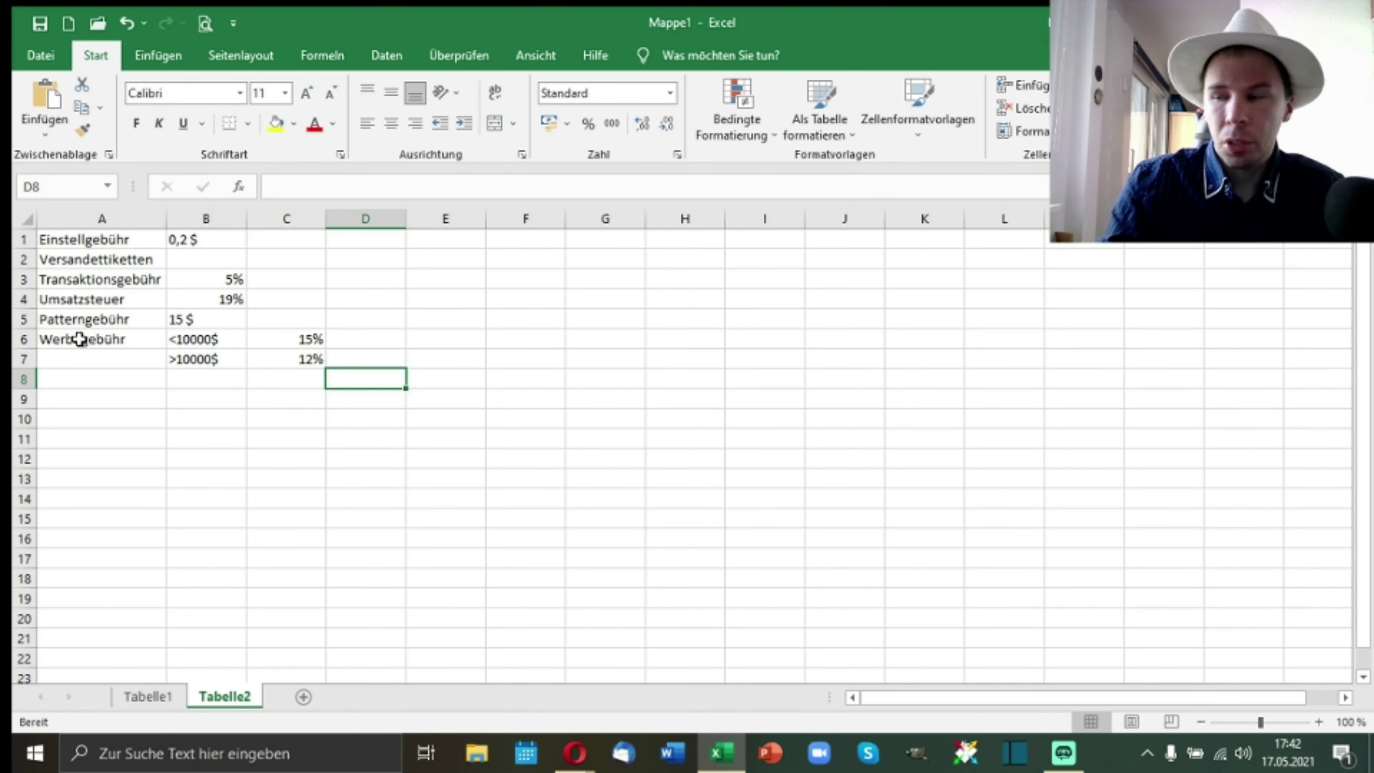
key("Up")
key("Up")
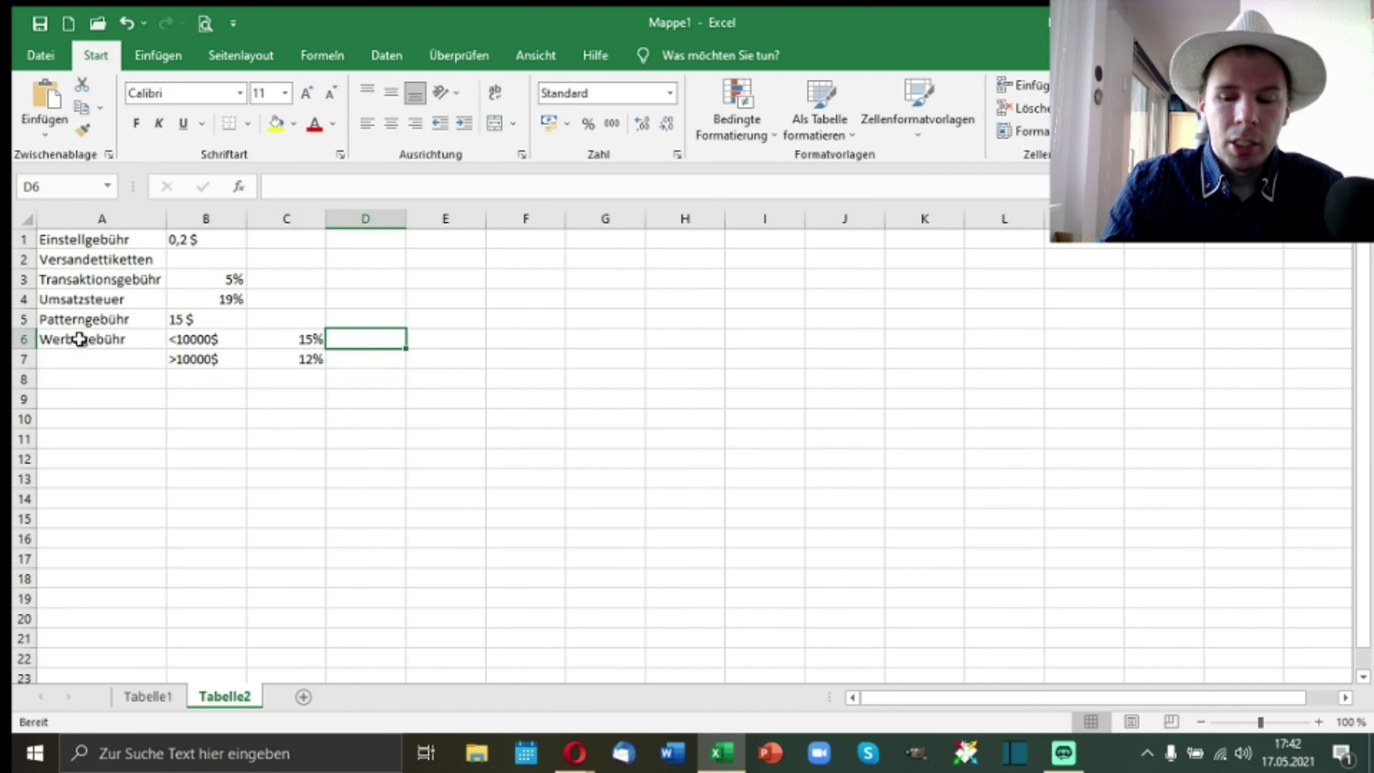
type("100$")
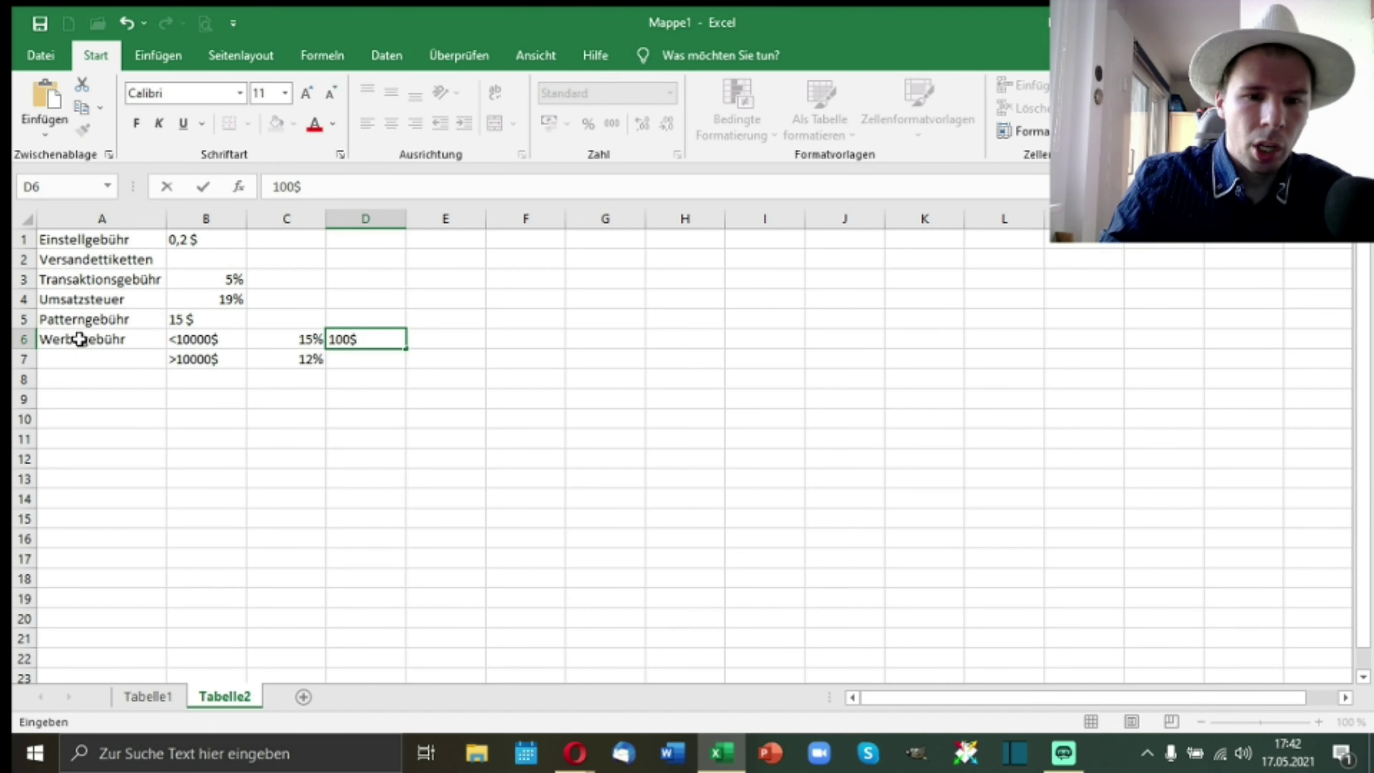
key("Return")
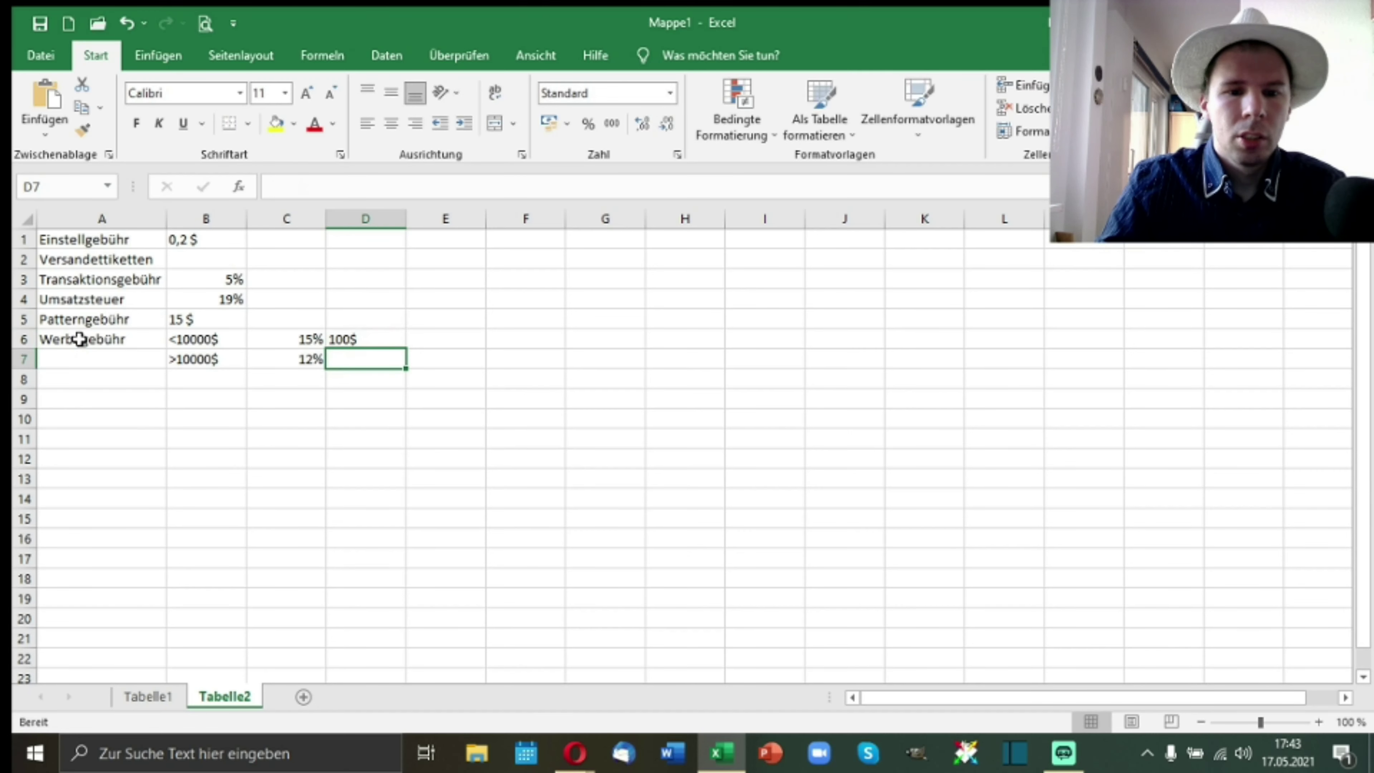
type("100")
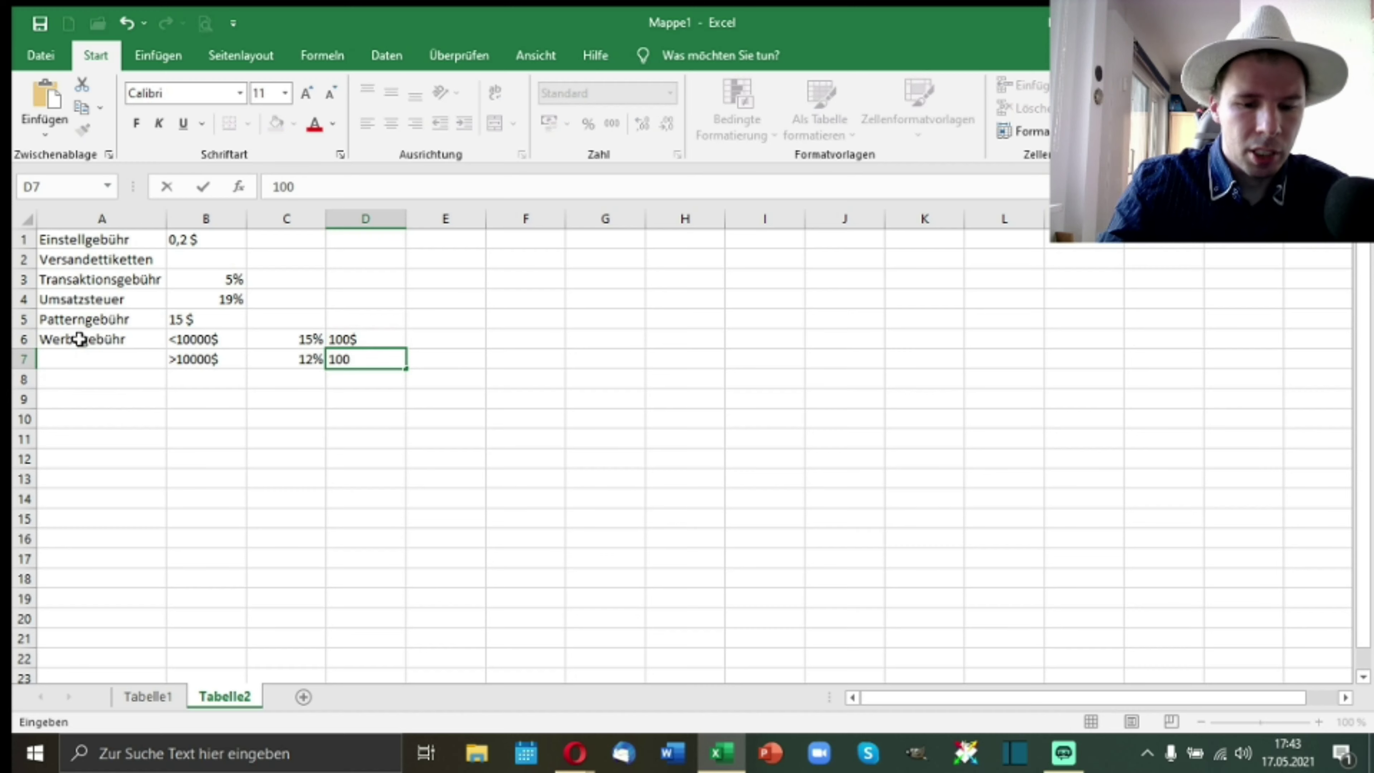
type("$")
key("Return")
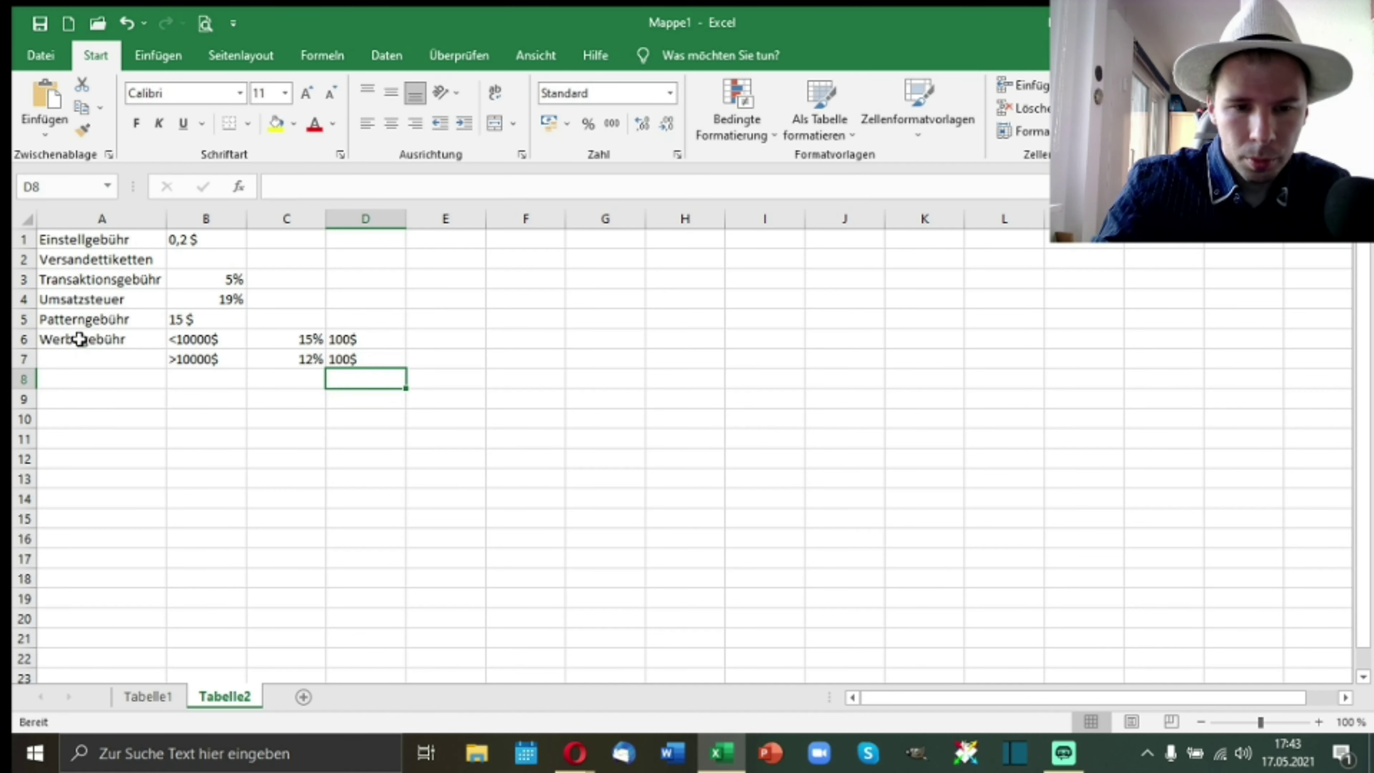
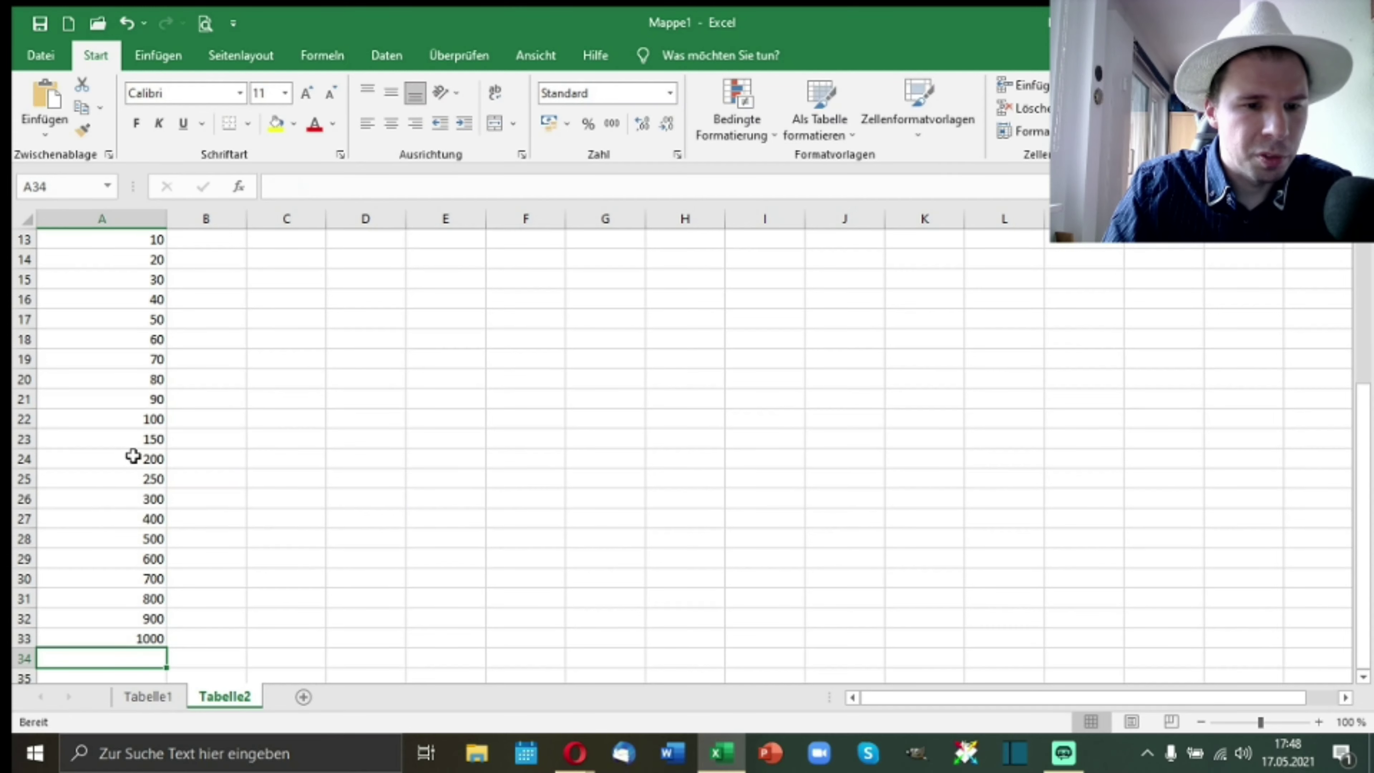
Step: Format the price values below Verkaufspreis in column A, starting at A12, with the Währung number format
scroll(132, 456, "up", 4)
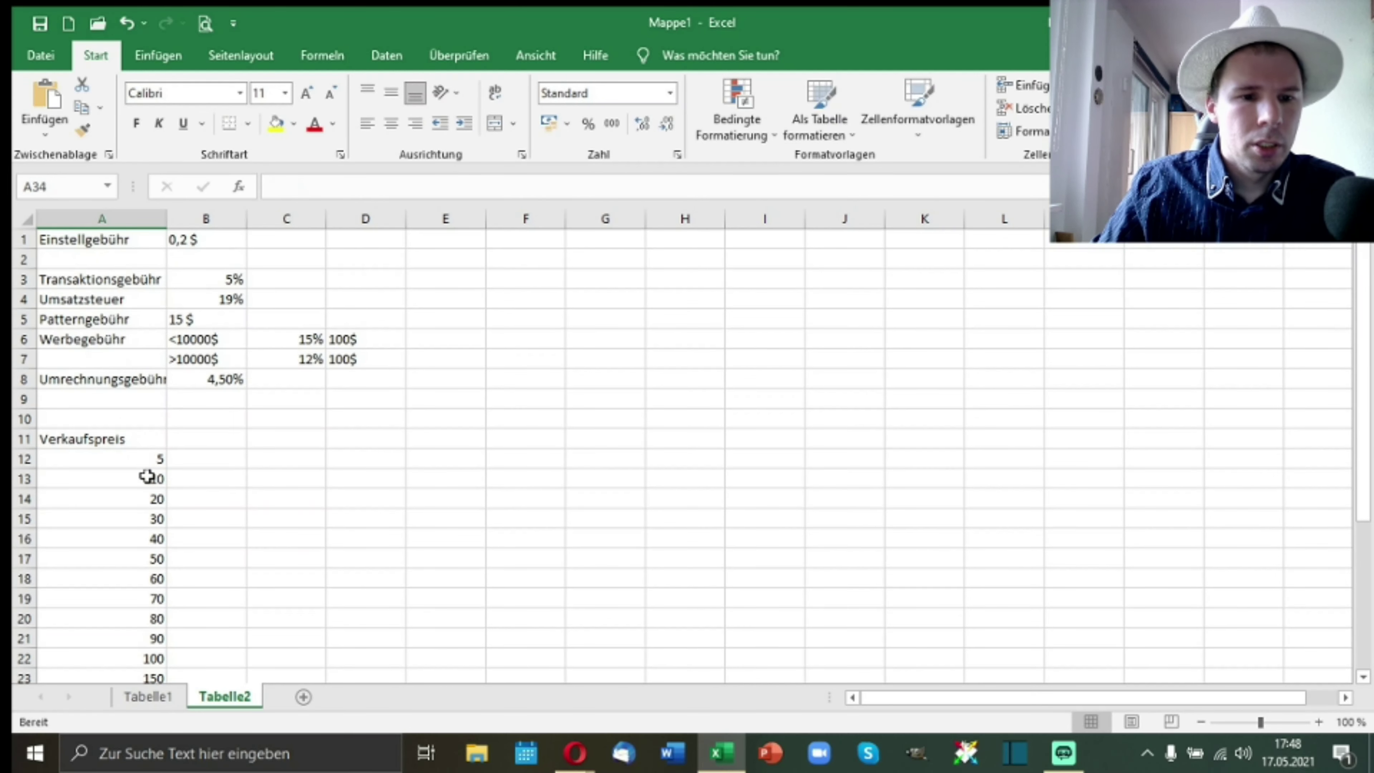
left_click(116, 459, "shift")
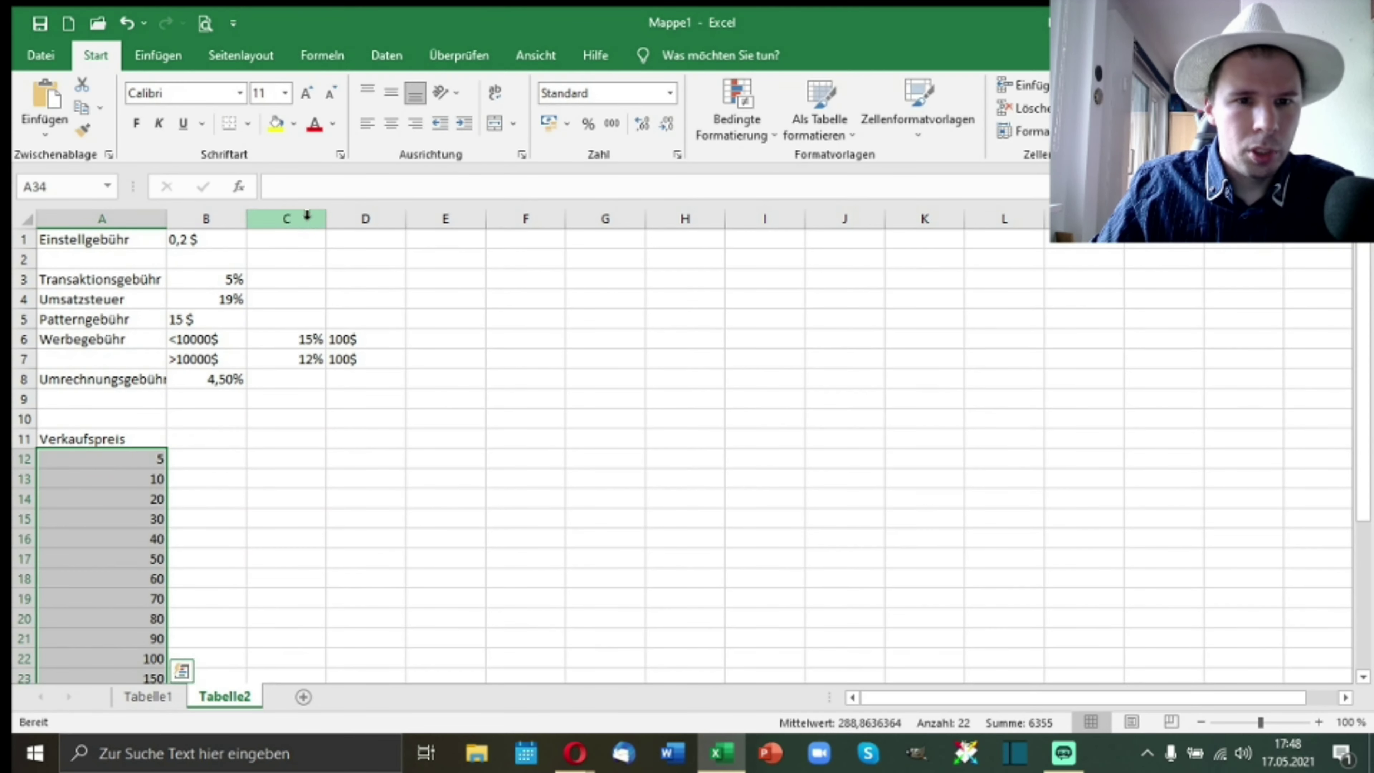
left_click(670, 96)
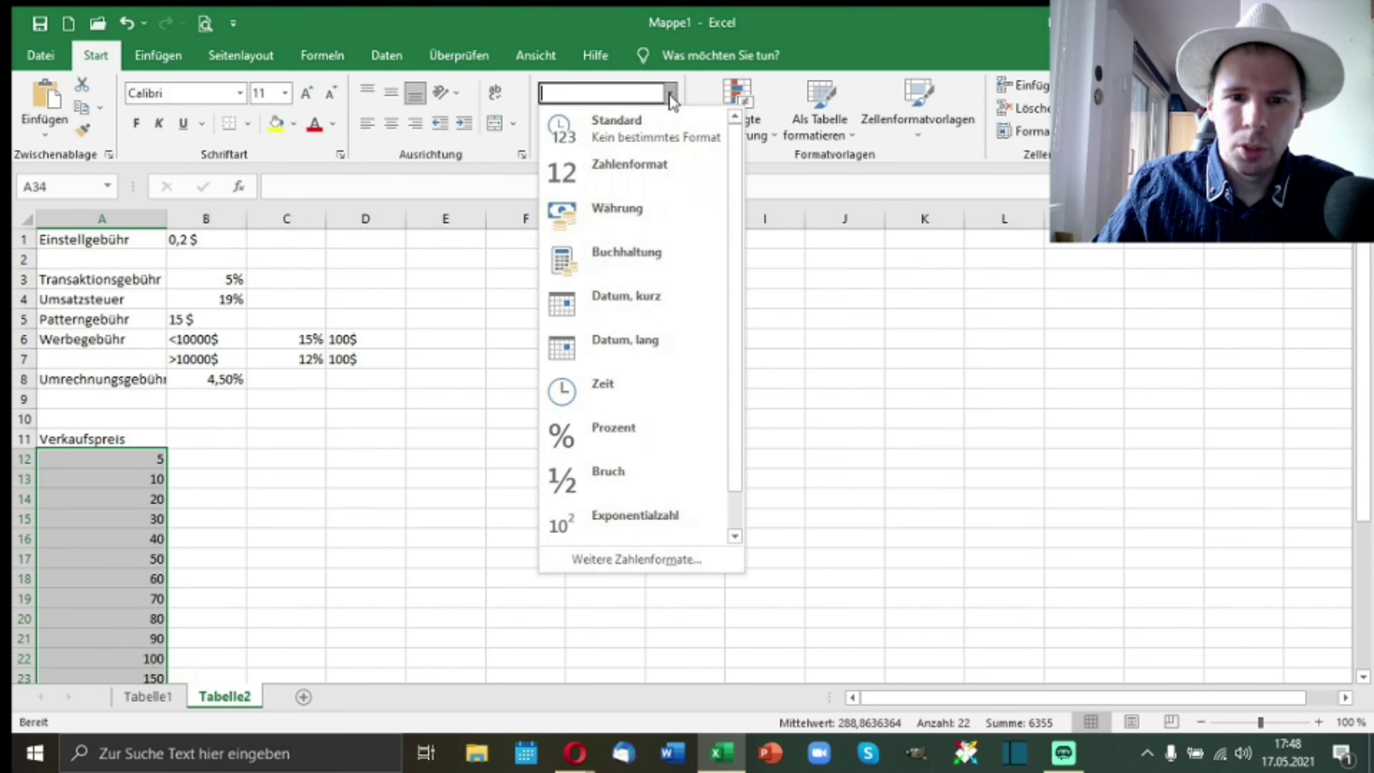
left_click(622, 217)
scroll(586, 540, "up", 7)
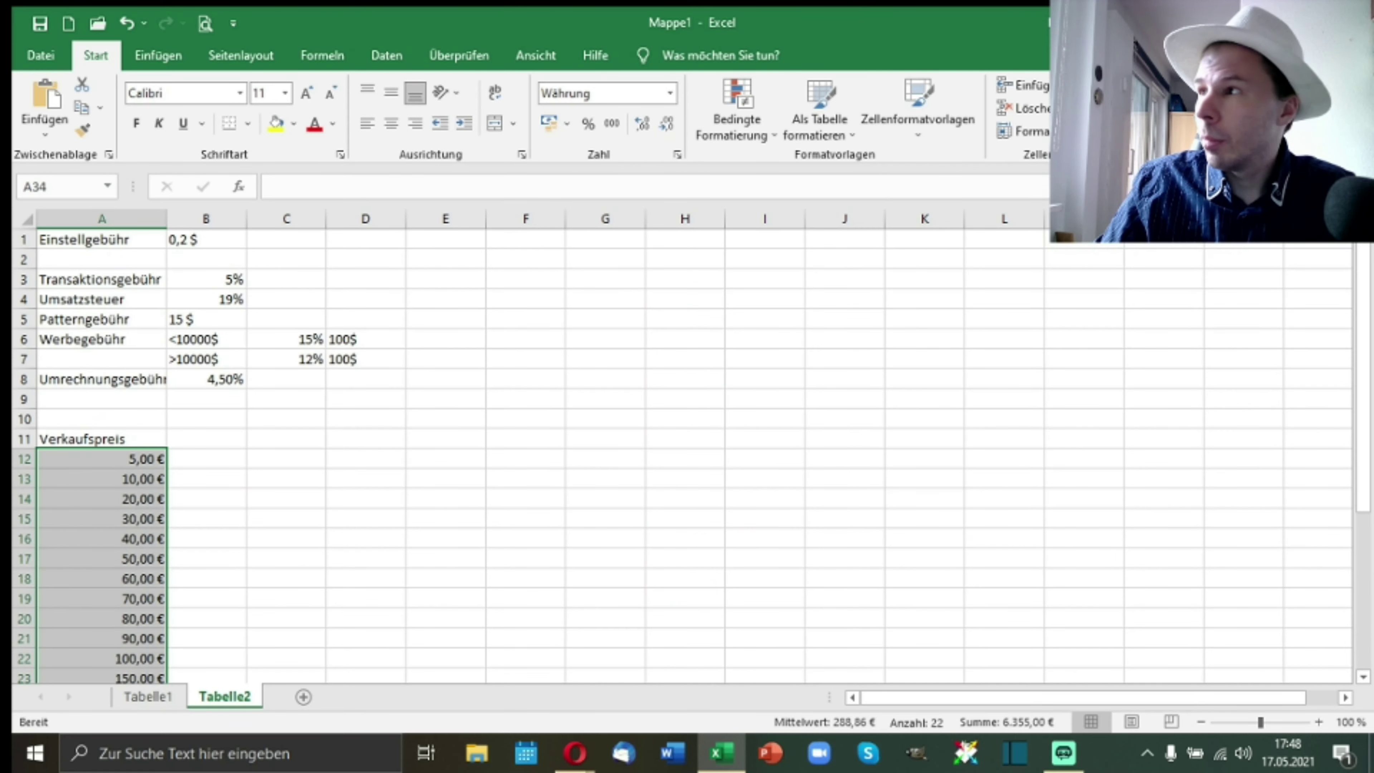
Step: Enter the euro equivalent of the Einstellgebühr, 0,17 €, in cell E1
key("alt+Tab")
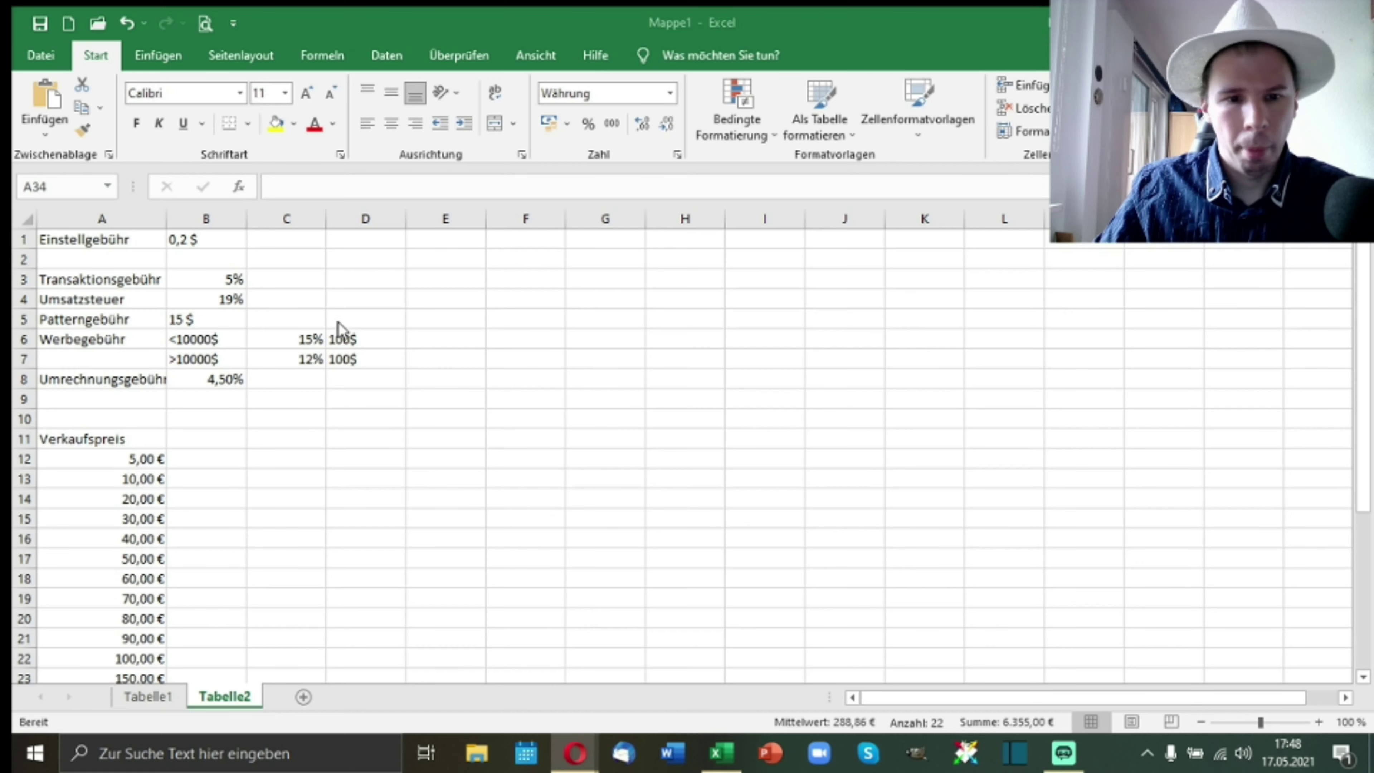
key("alt+Tab")
left_click(373, 241)
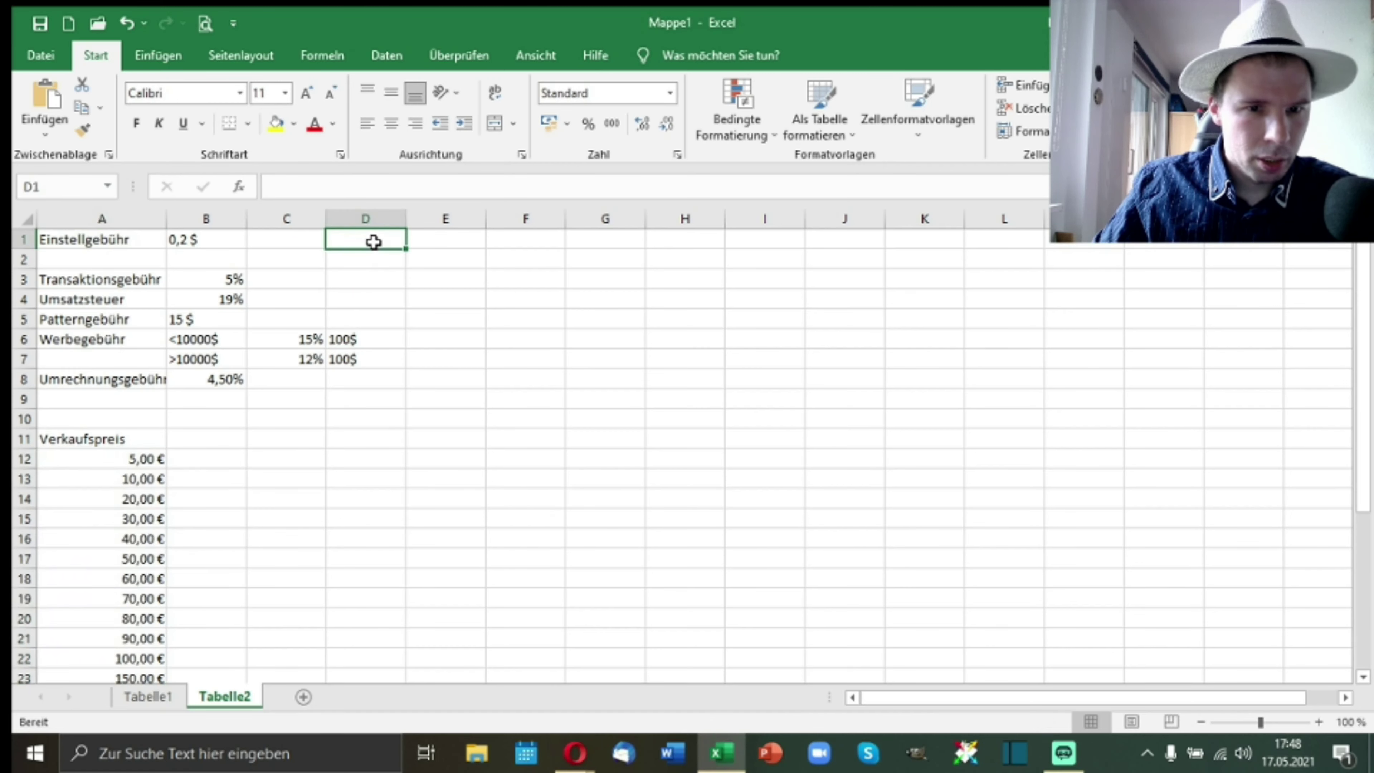
key("Right")
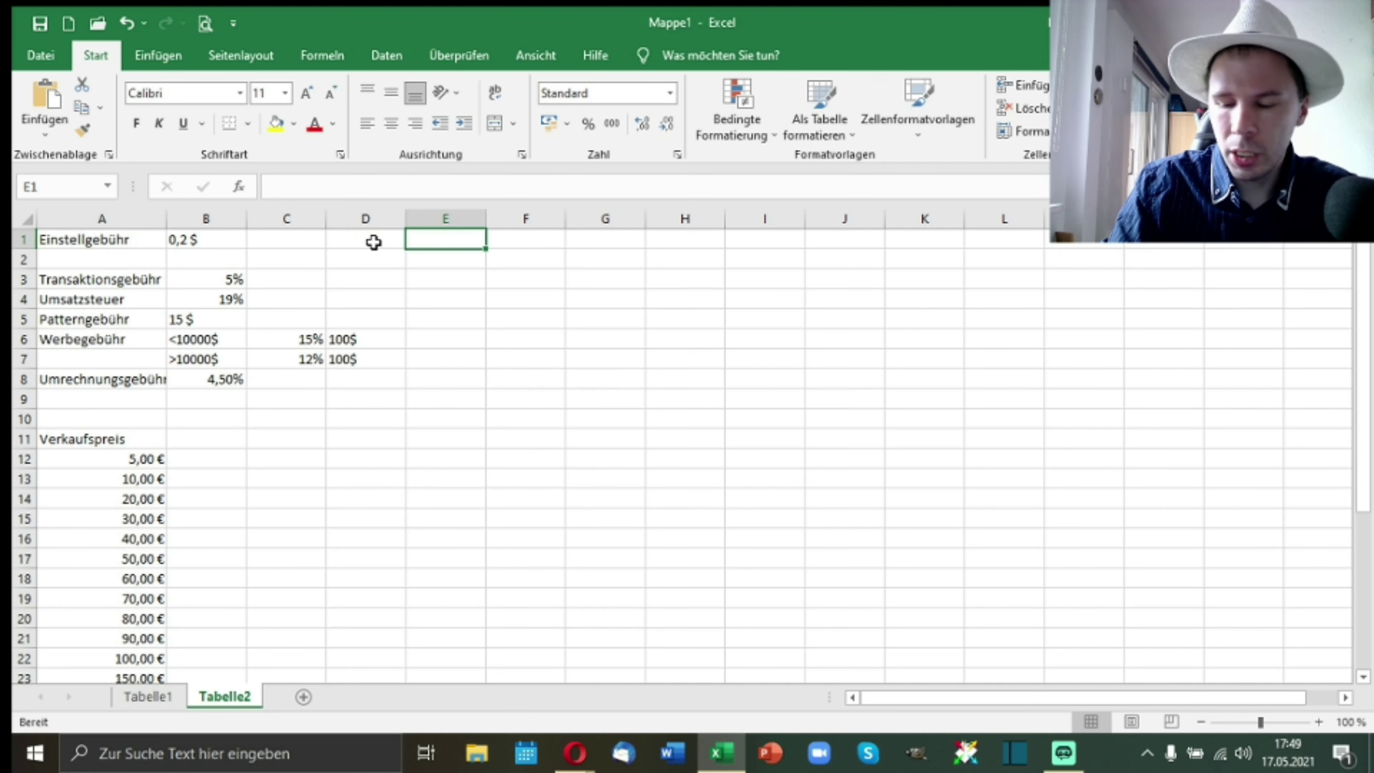
type("0,15")
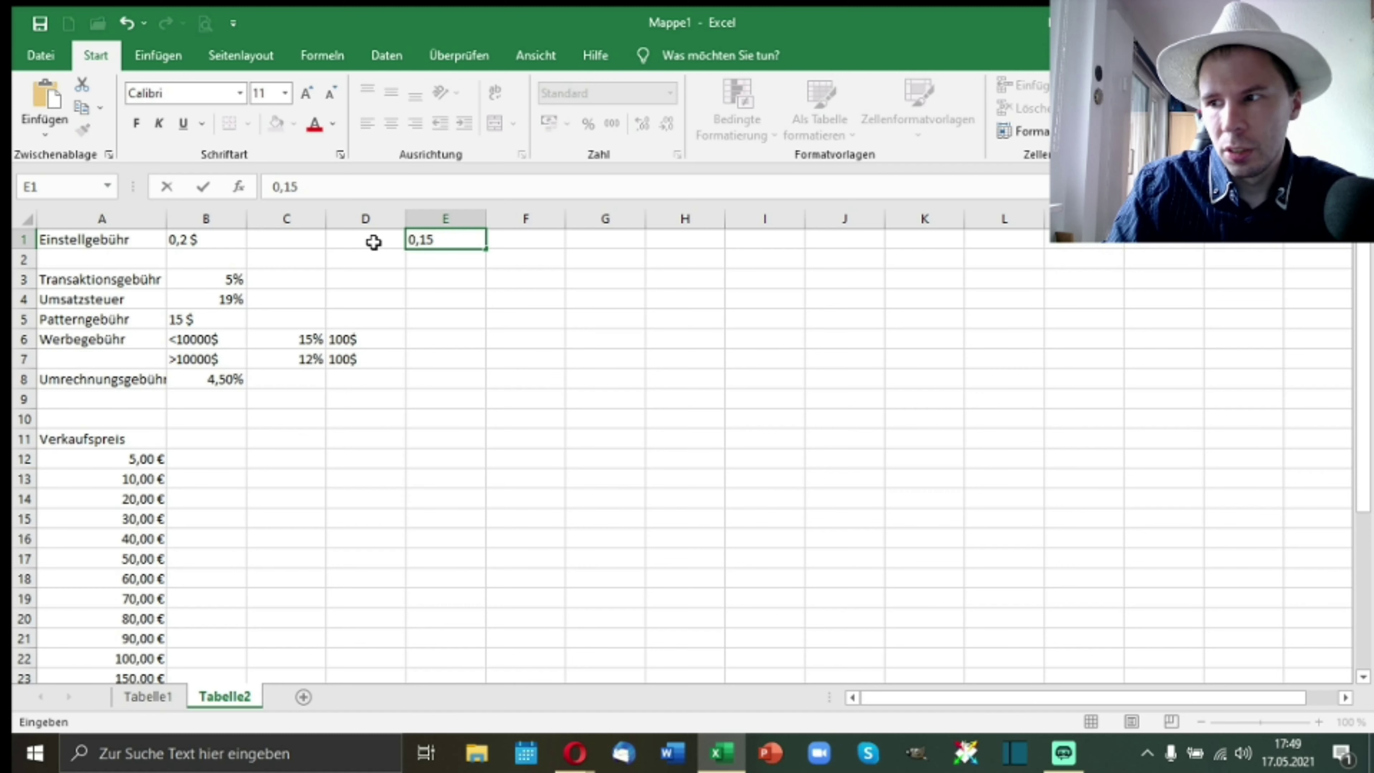
key("BackSpace")
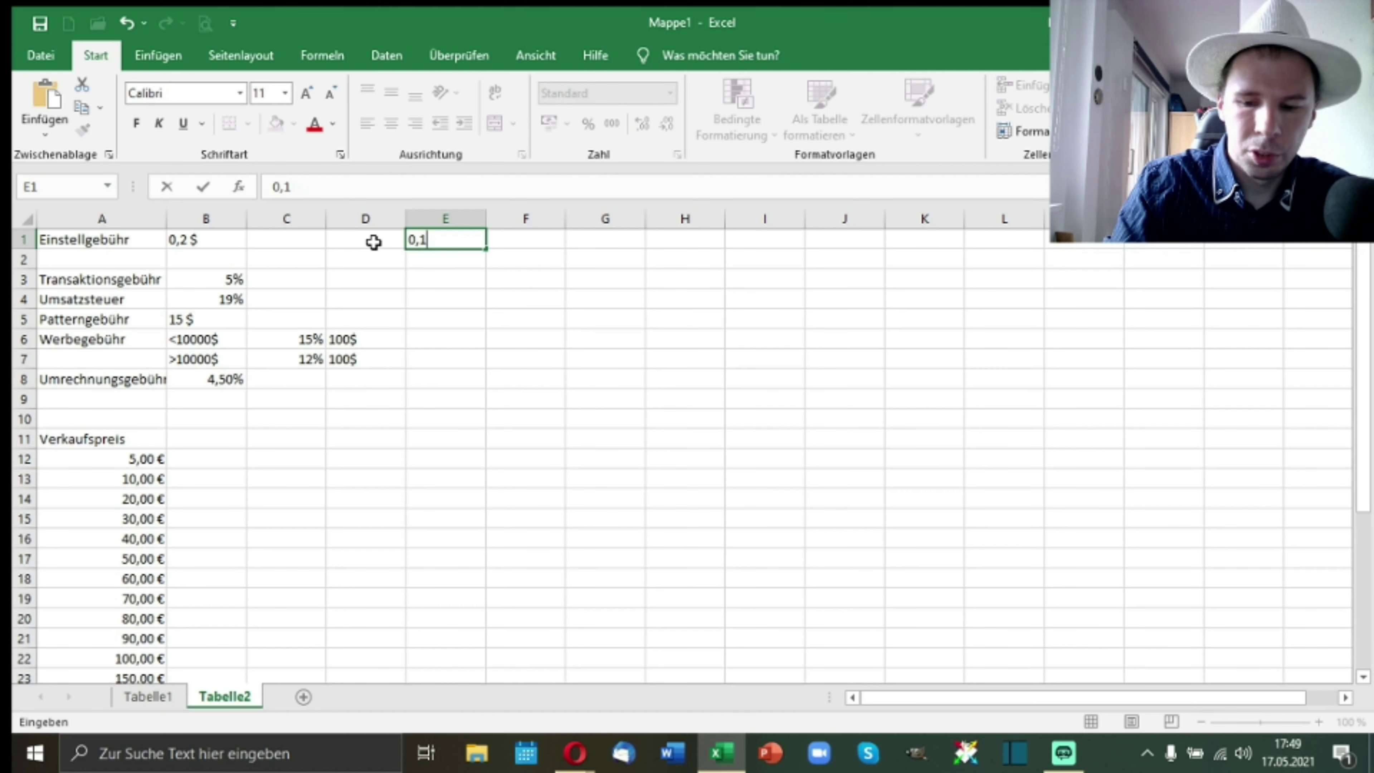
type("7")
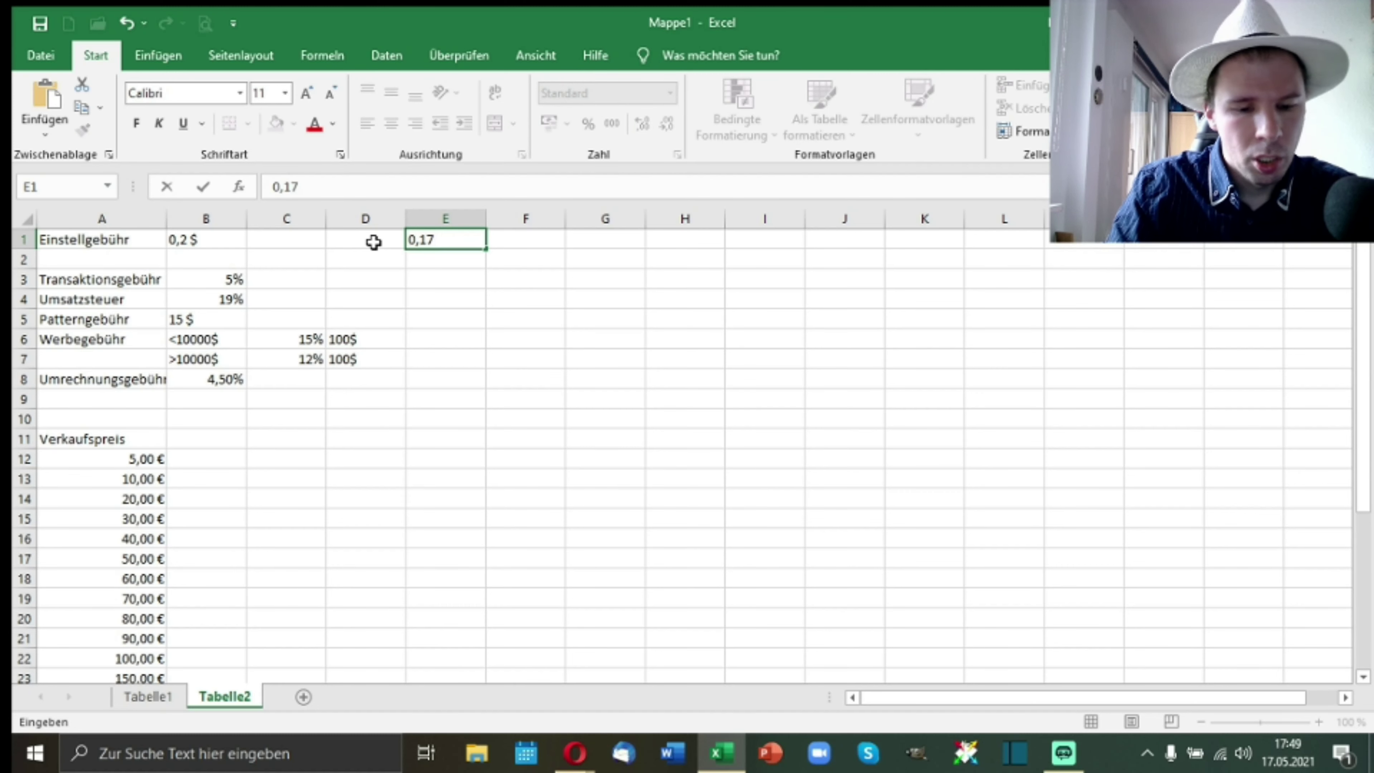
type("€")
key("Return")
Step: Enter the euro equivalent of the Patterngebühr, 12,34 €, in cell E5
key("Down")
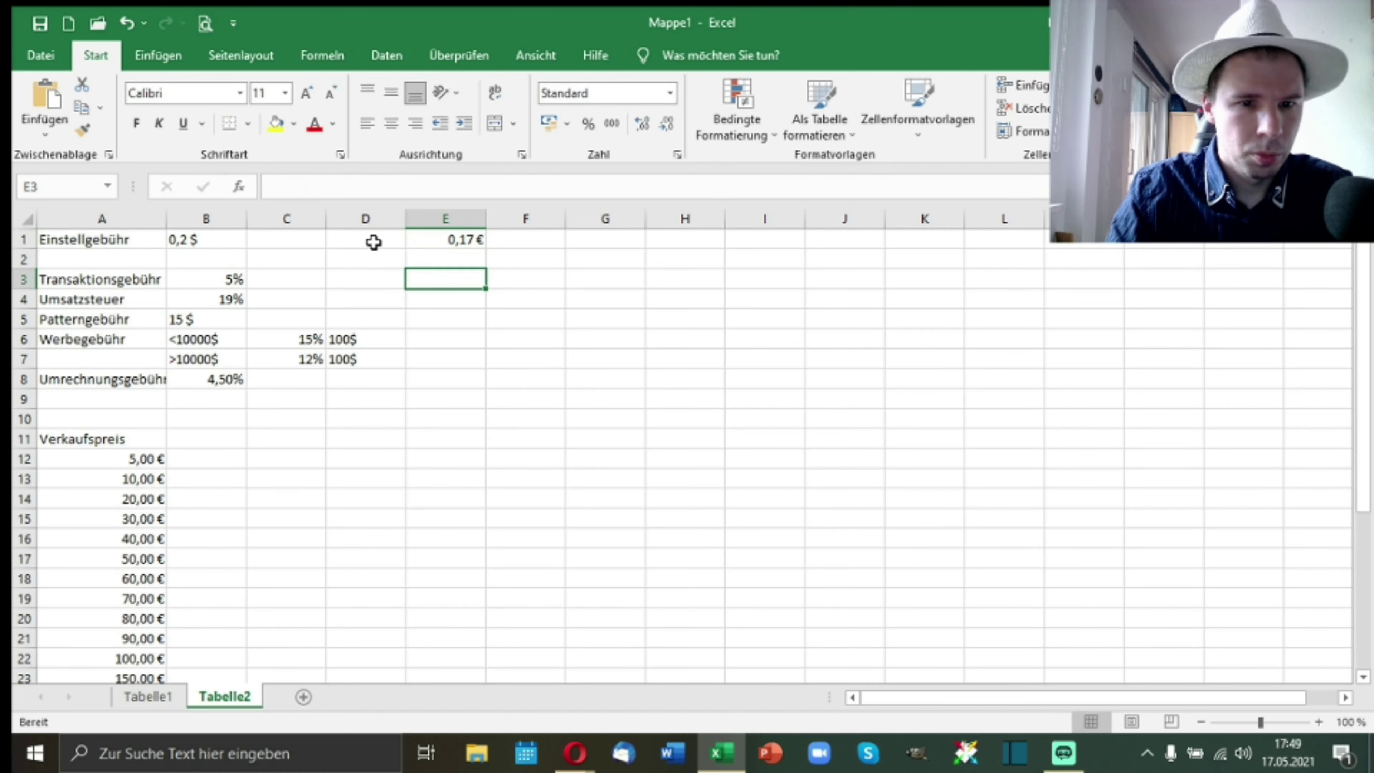
key("Down")
key("Down")
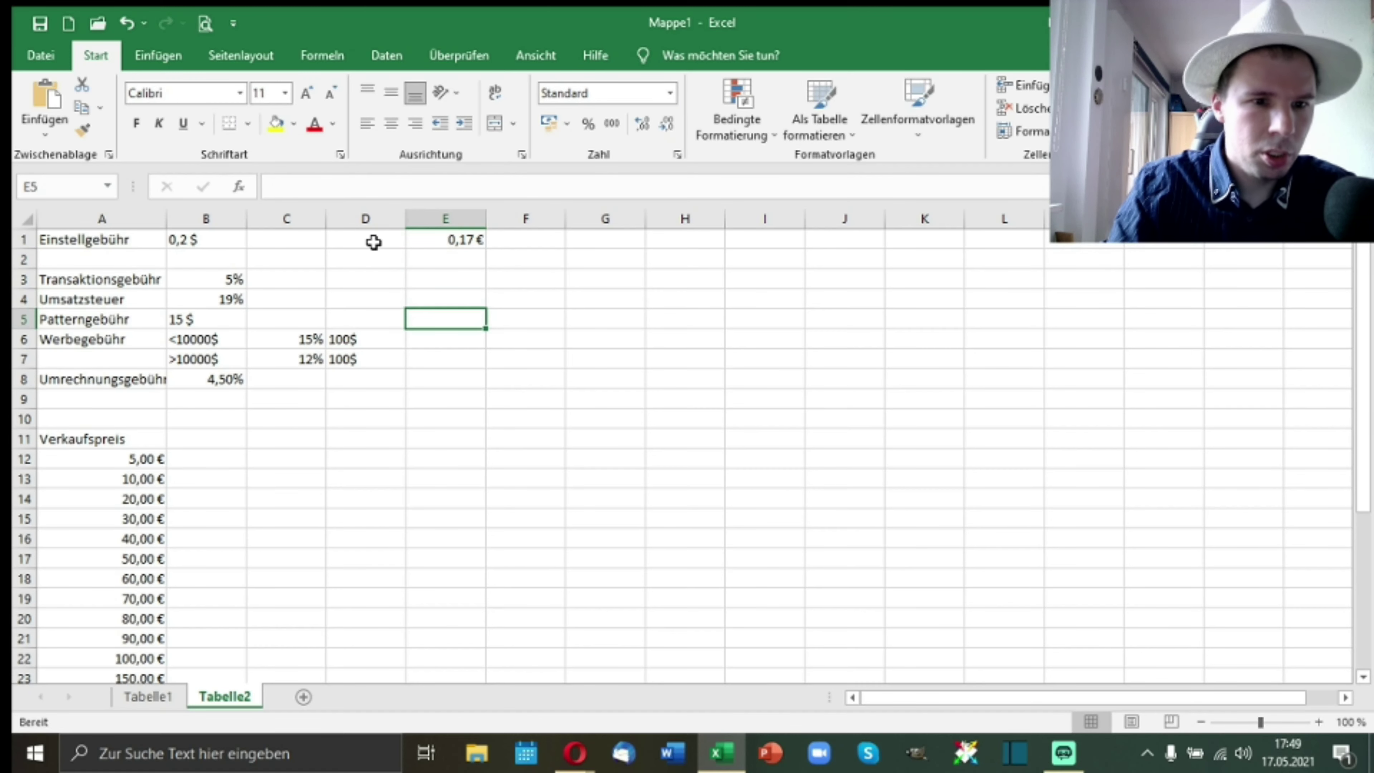
key("alt+Tab")
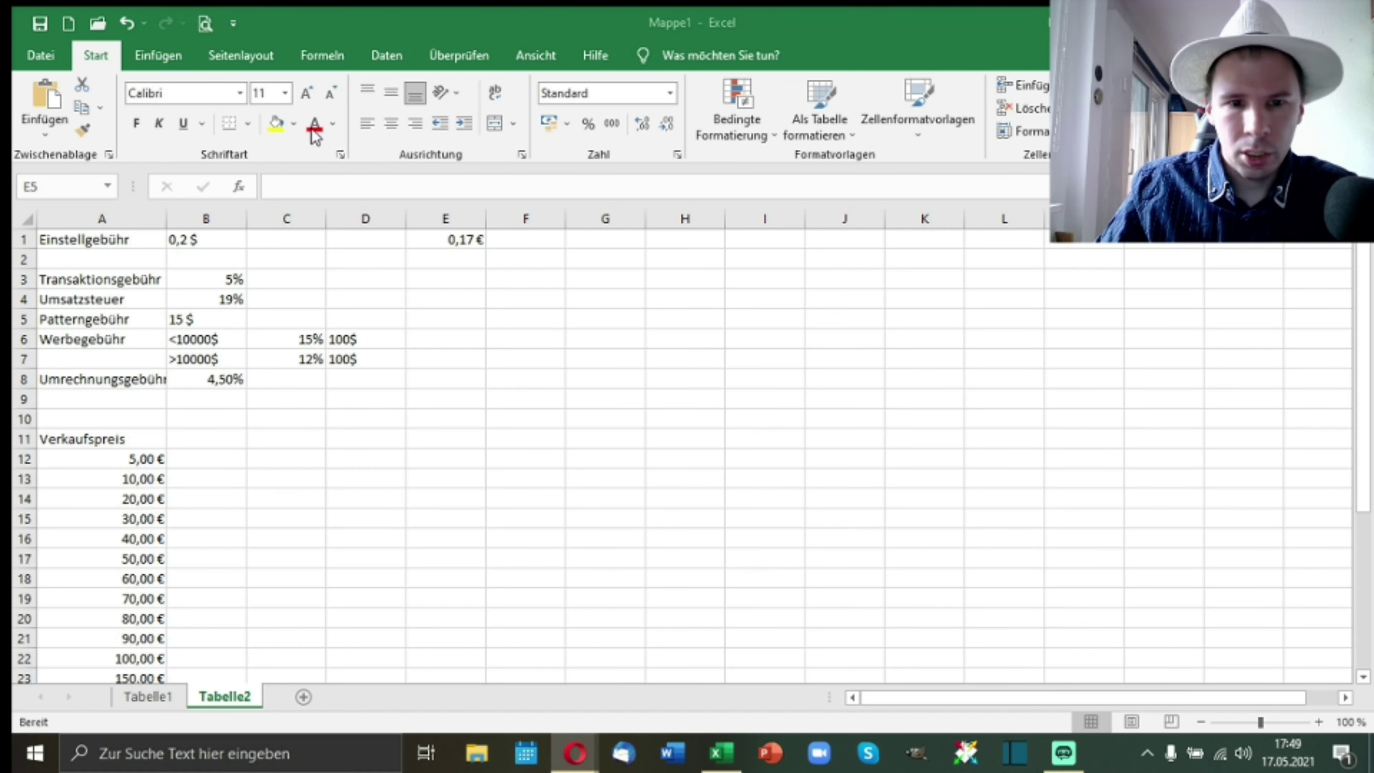
left_click(454, 320)
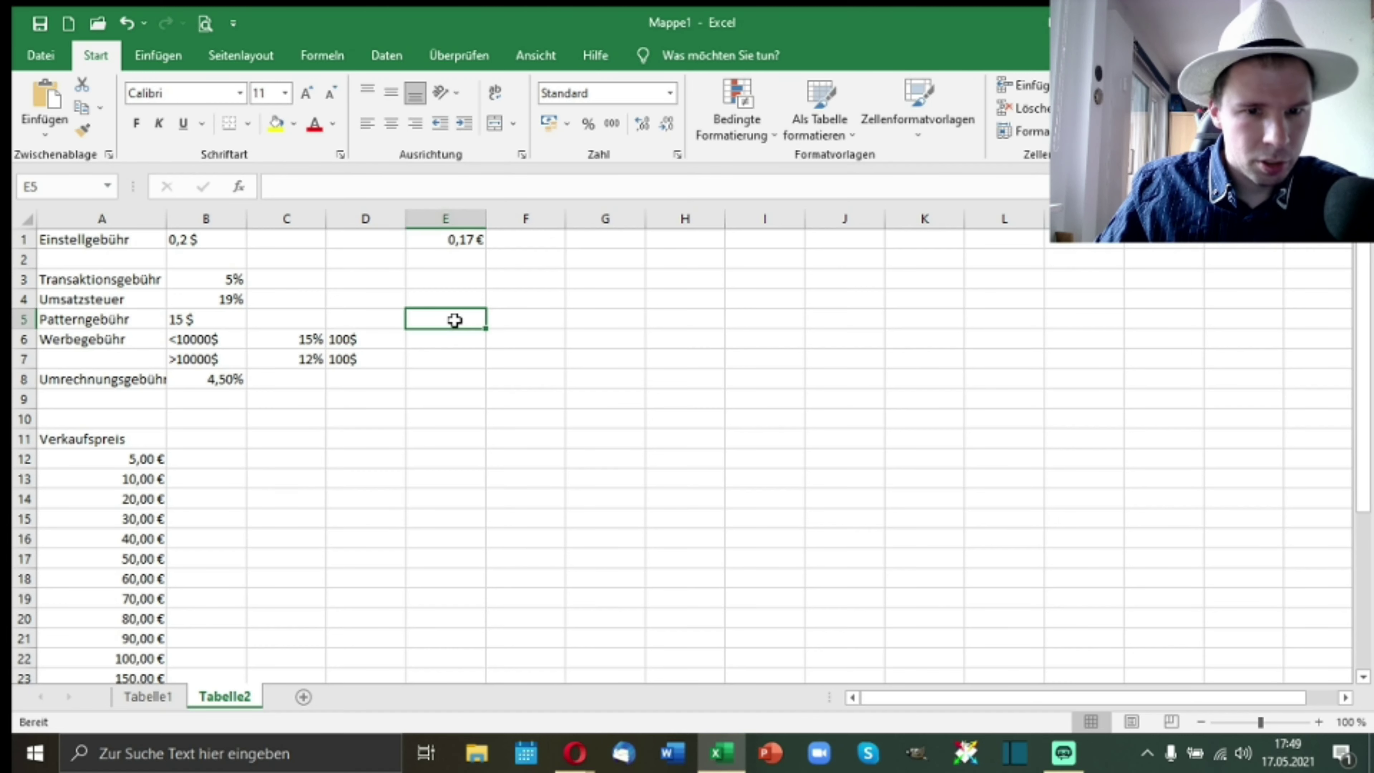
type("12")
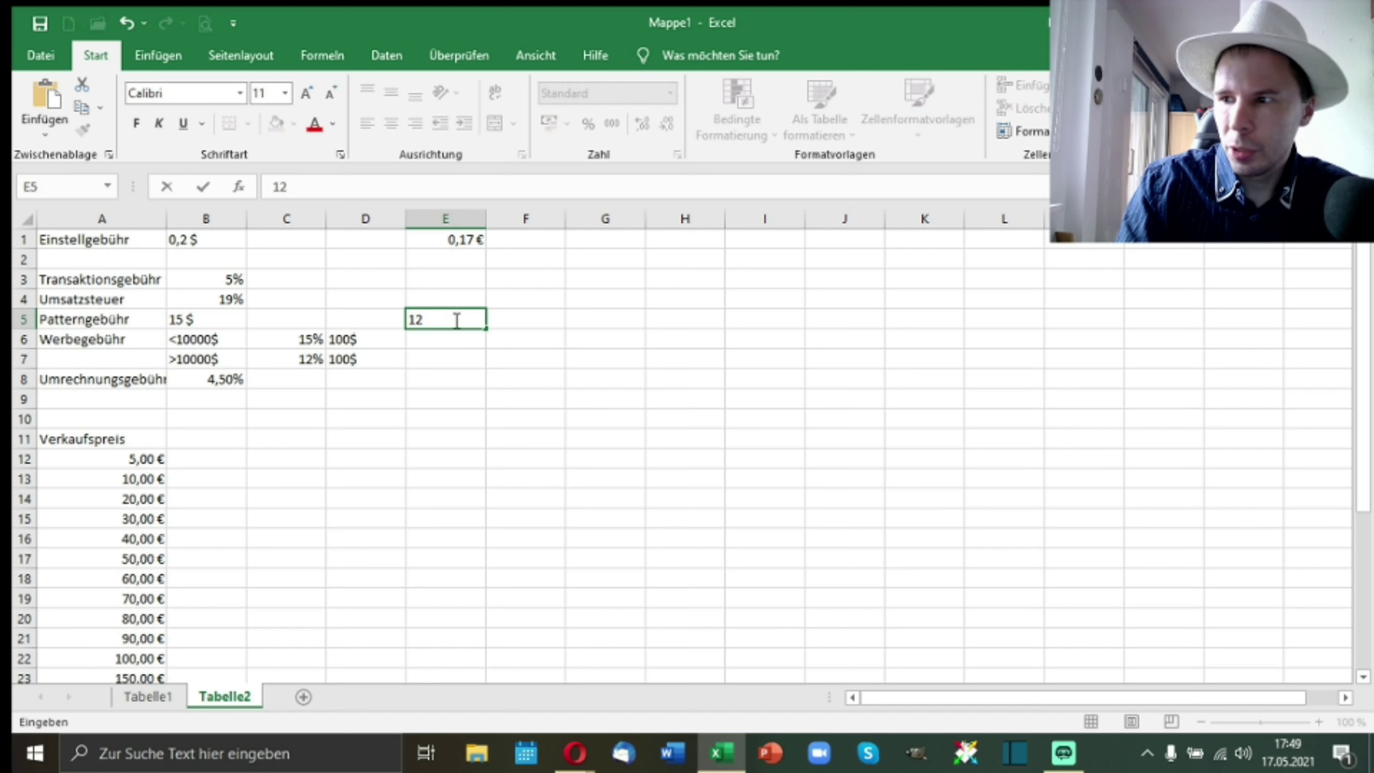
type(",34 ")
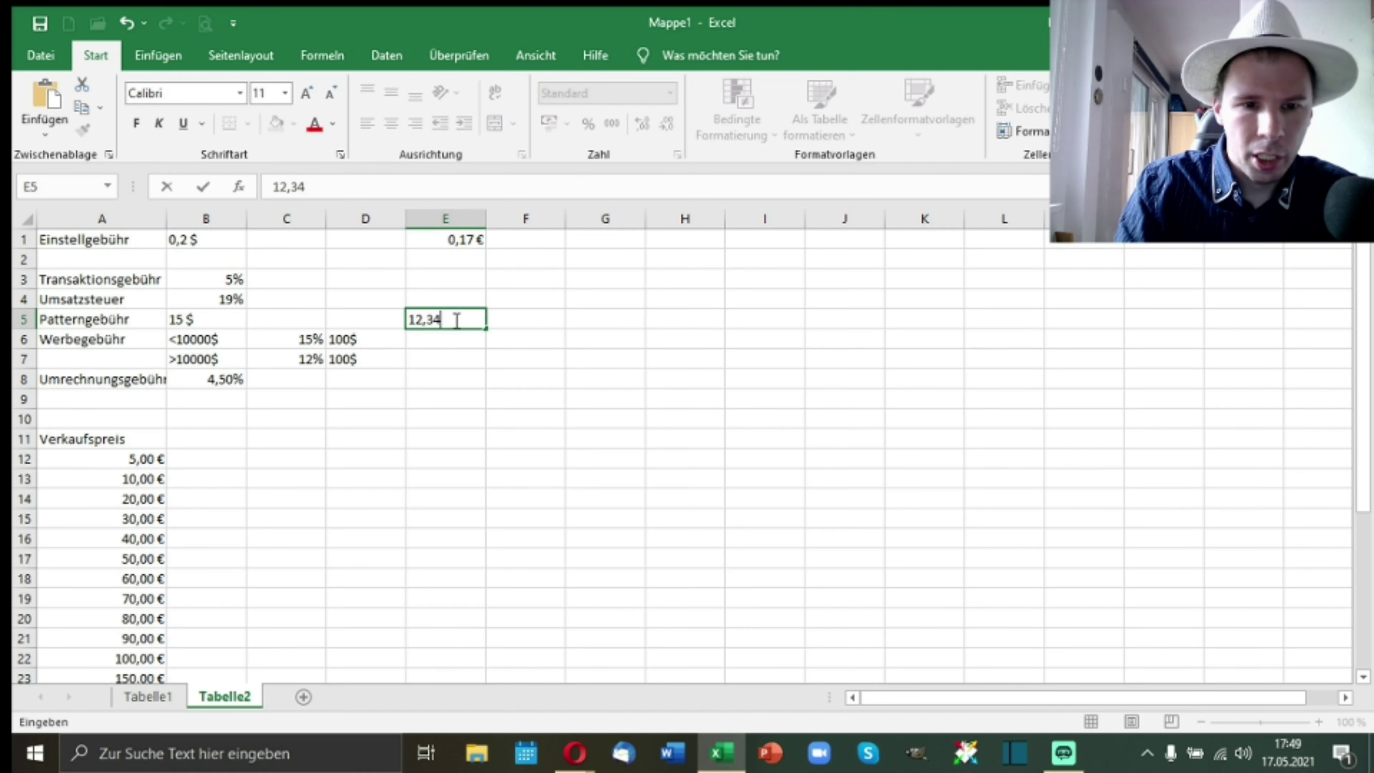
type("€")
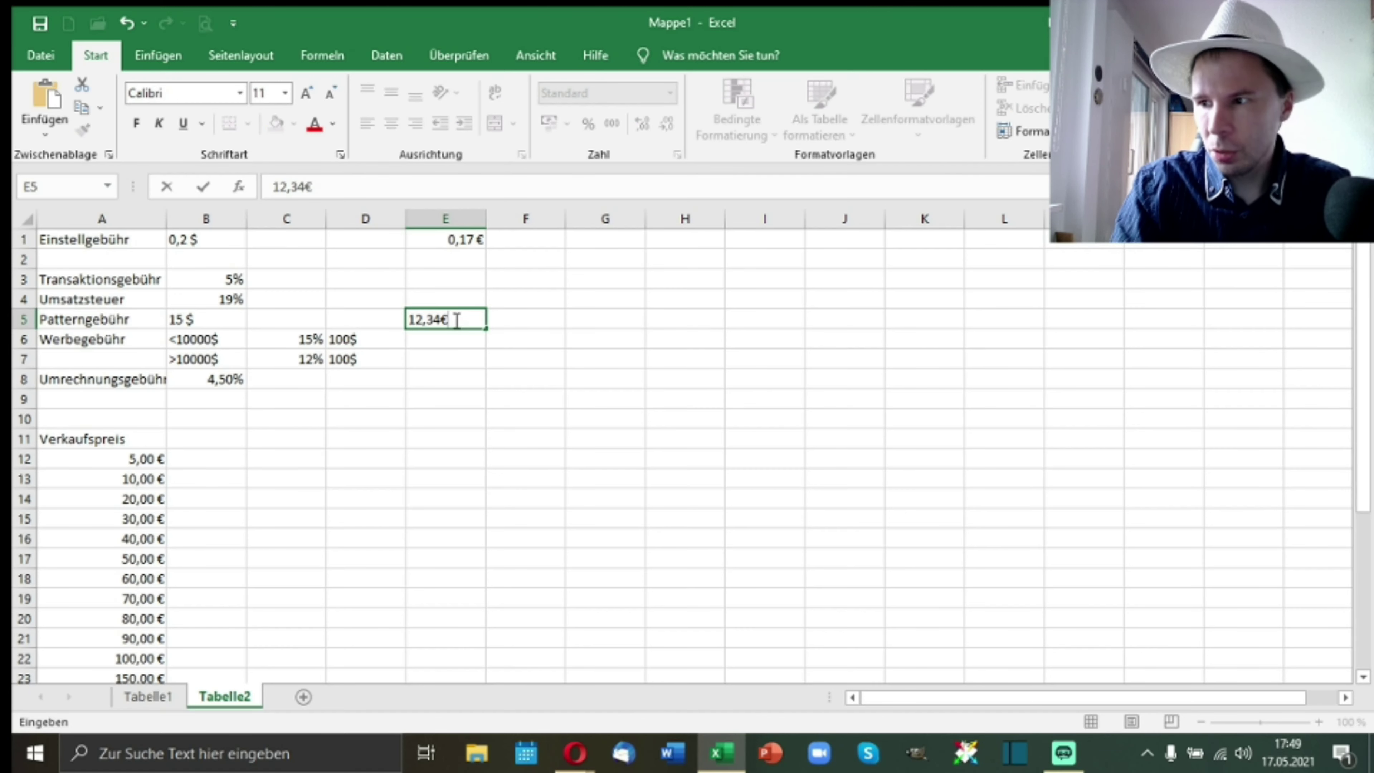
key("Return")
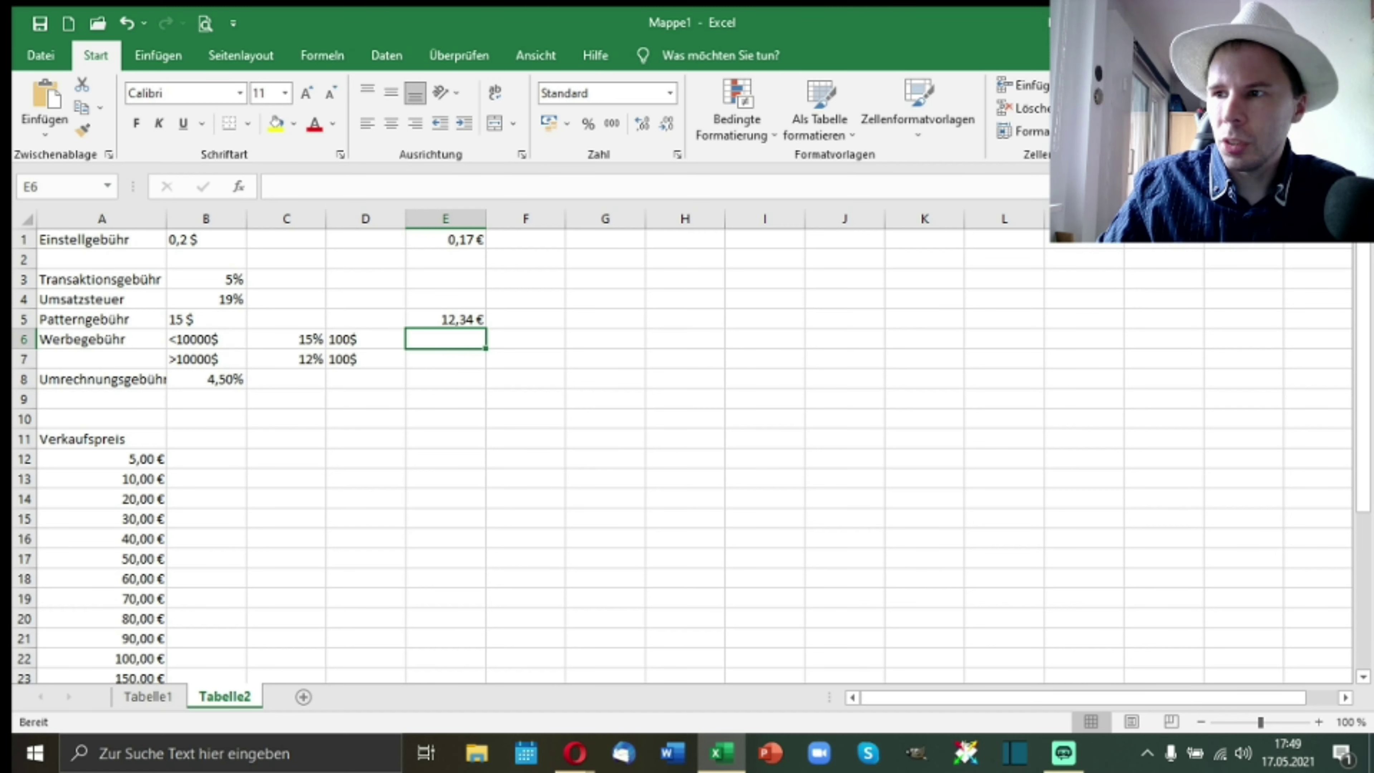
Step: Enter the euro equivalent of the <10000$ Werbegebühr threshold, 8227 €, in cell E6
key("alt+Tab")
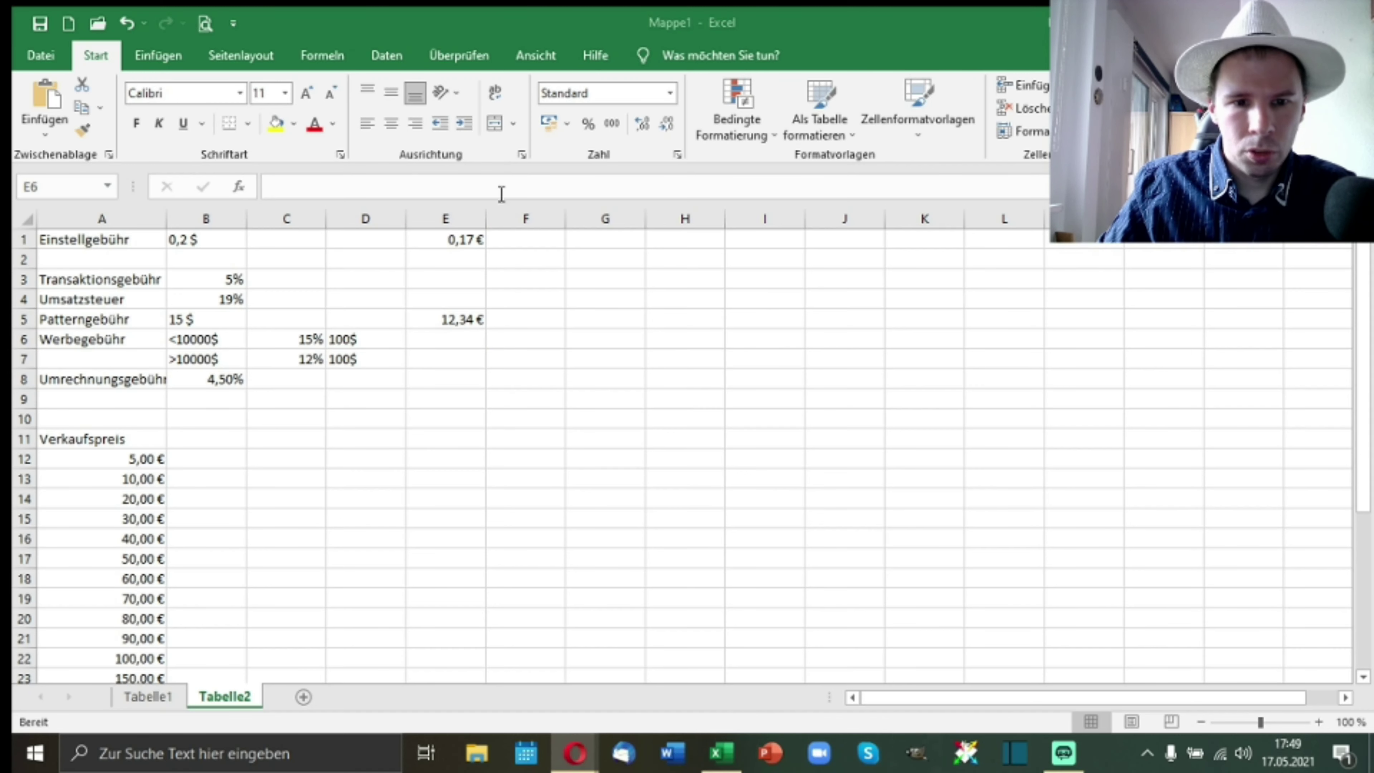
left_click(439, 344)
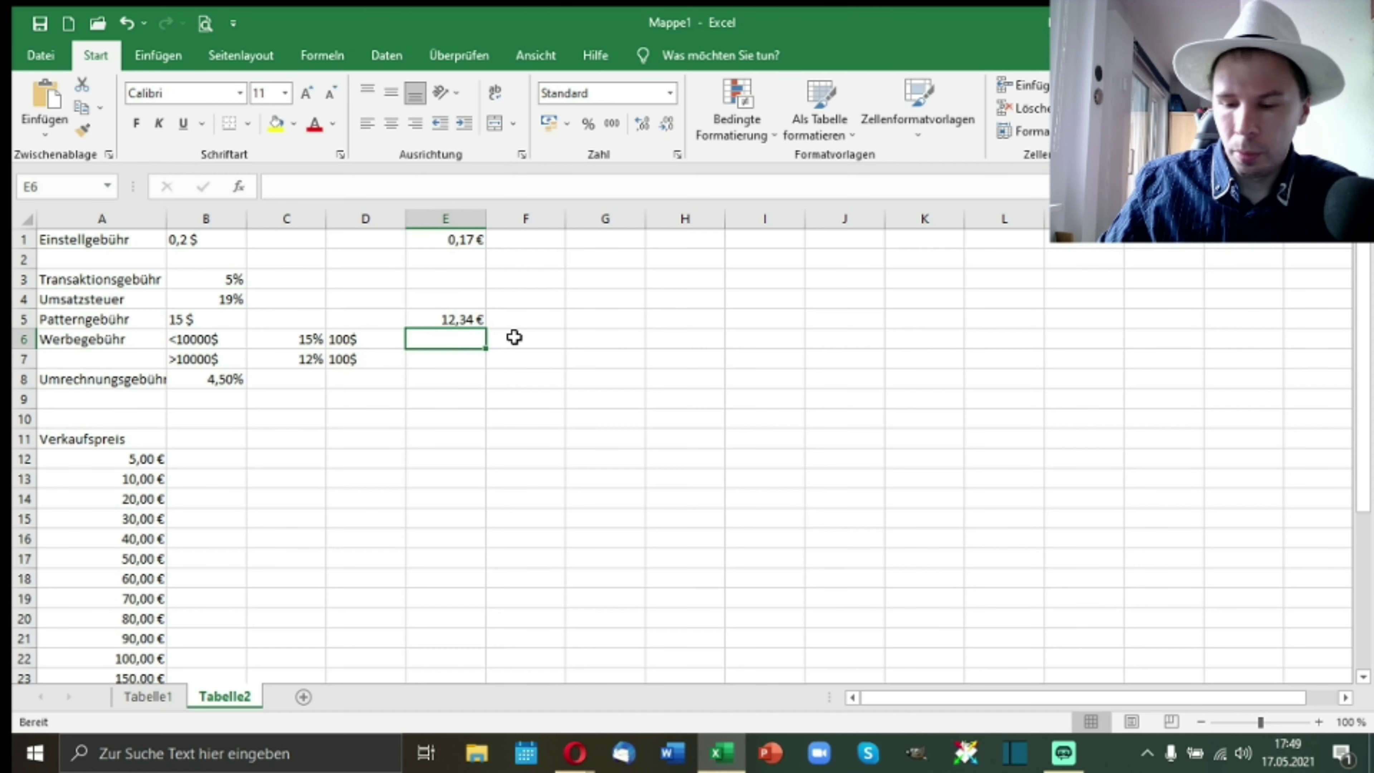
type("8.2")
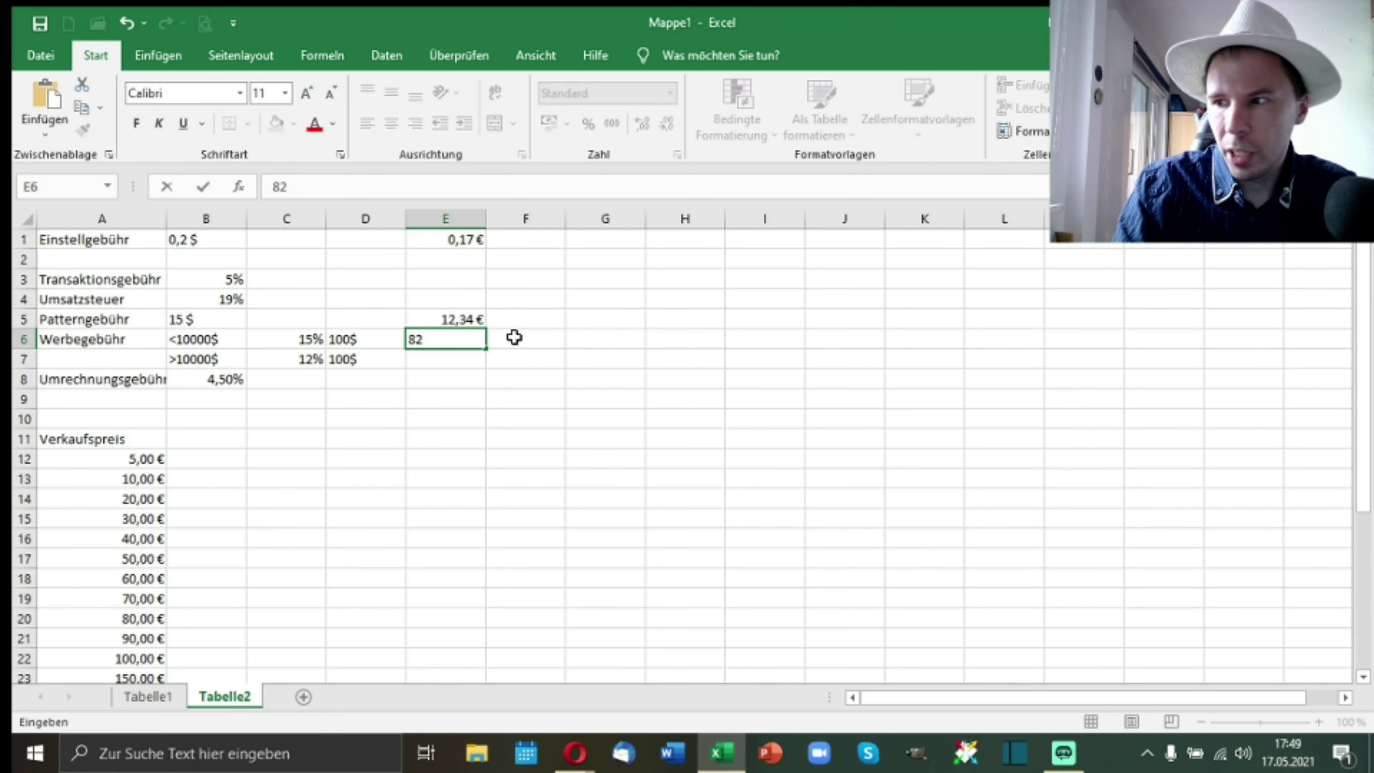
type("27 ")
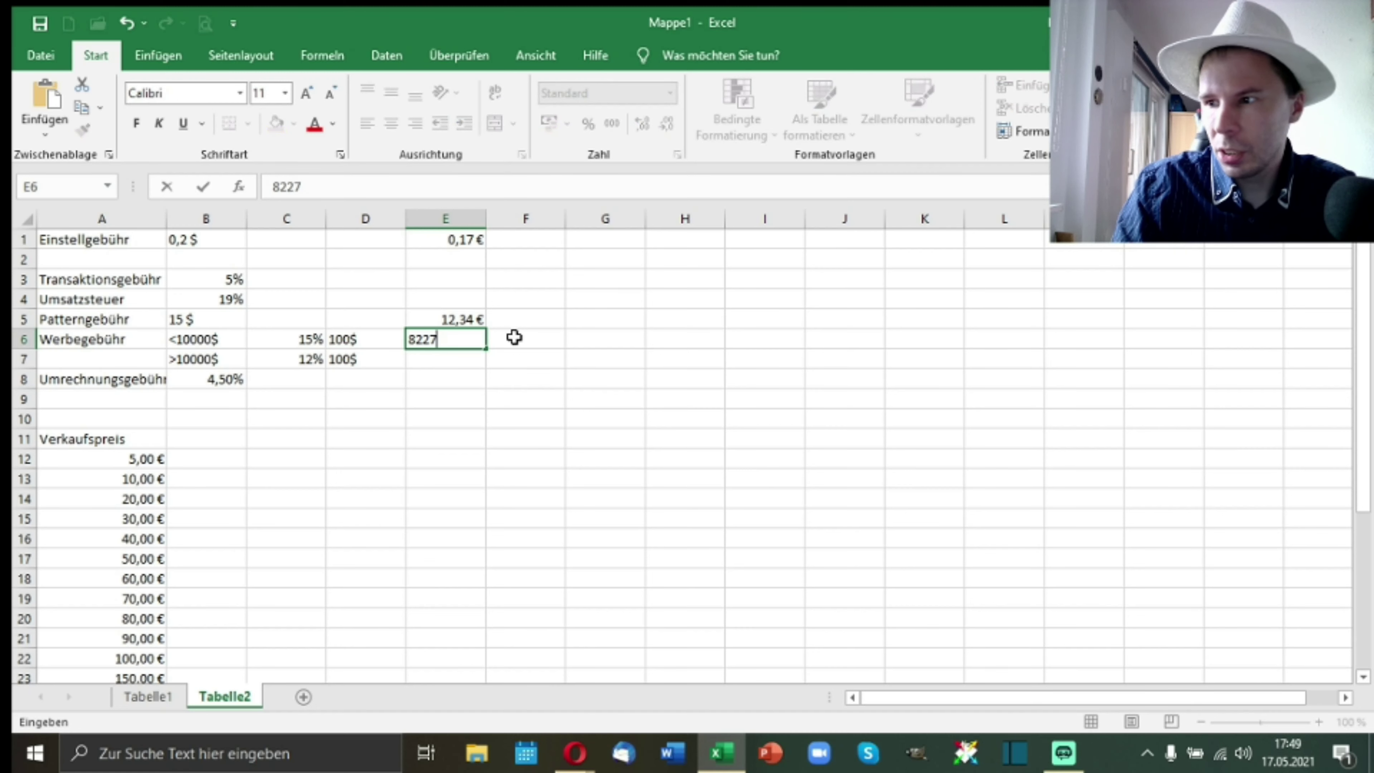
type("€")
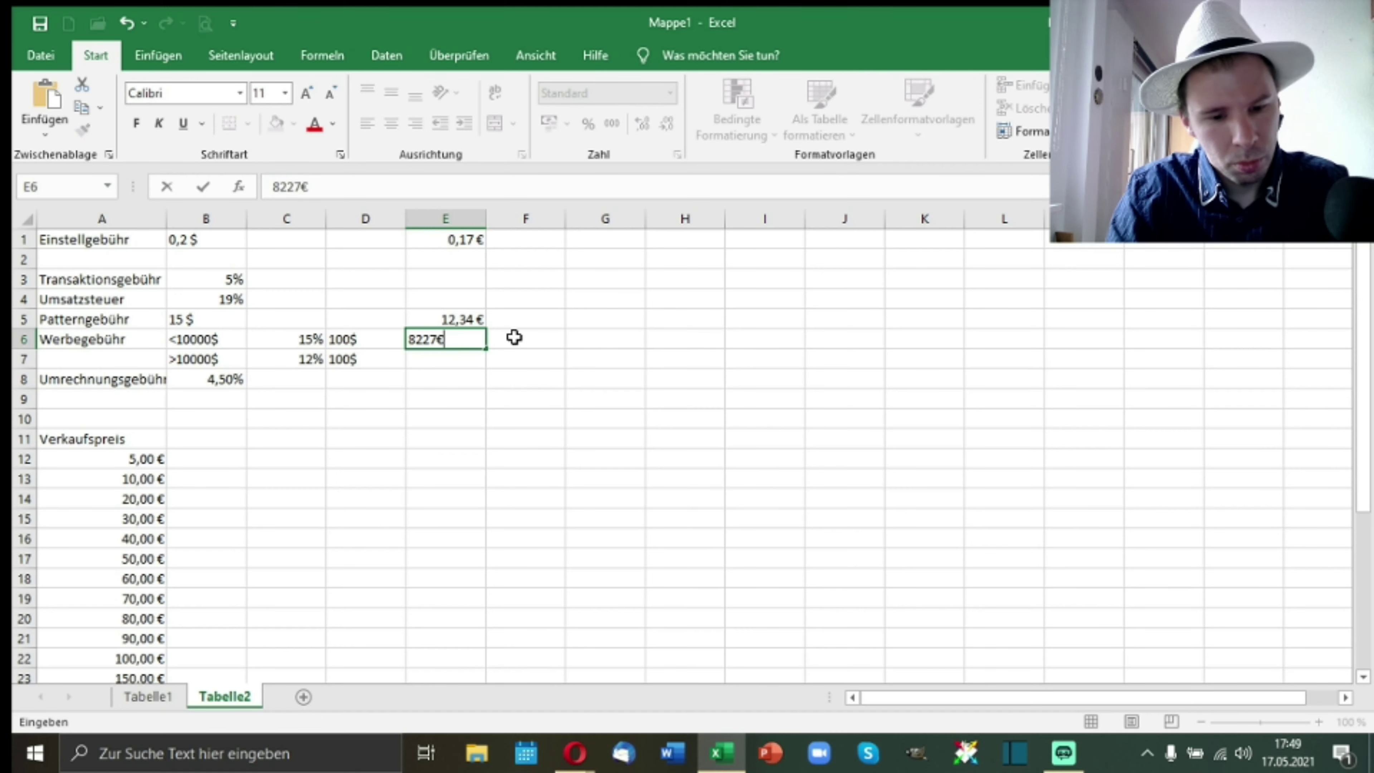
key("Return")
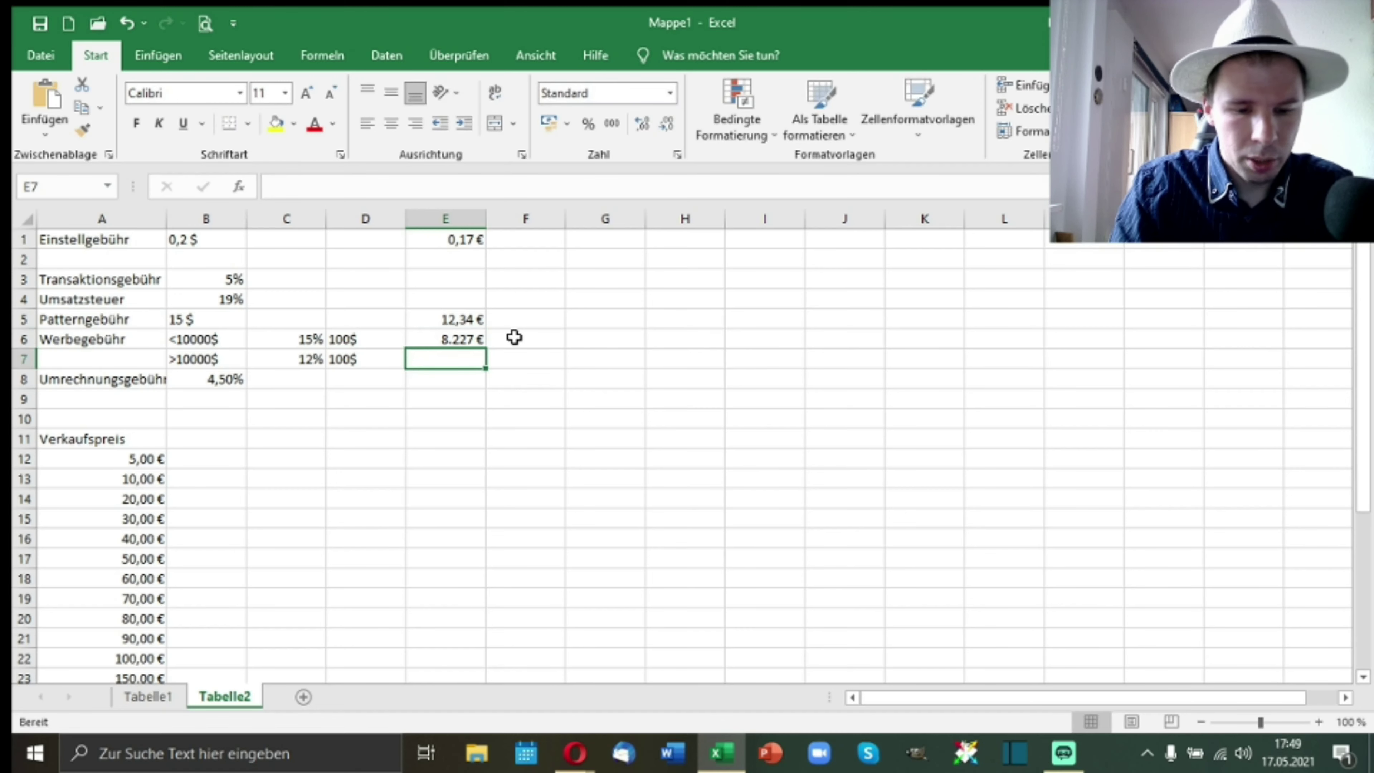
Step: Enter the euro equivalent of the >10000$ Werbegebühr threshold, 8227 €, in cell E7
type("8222")
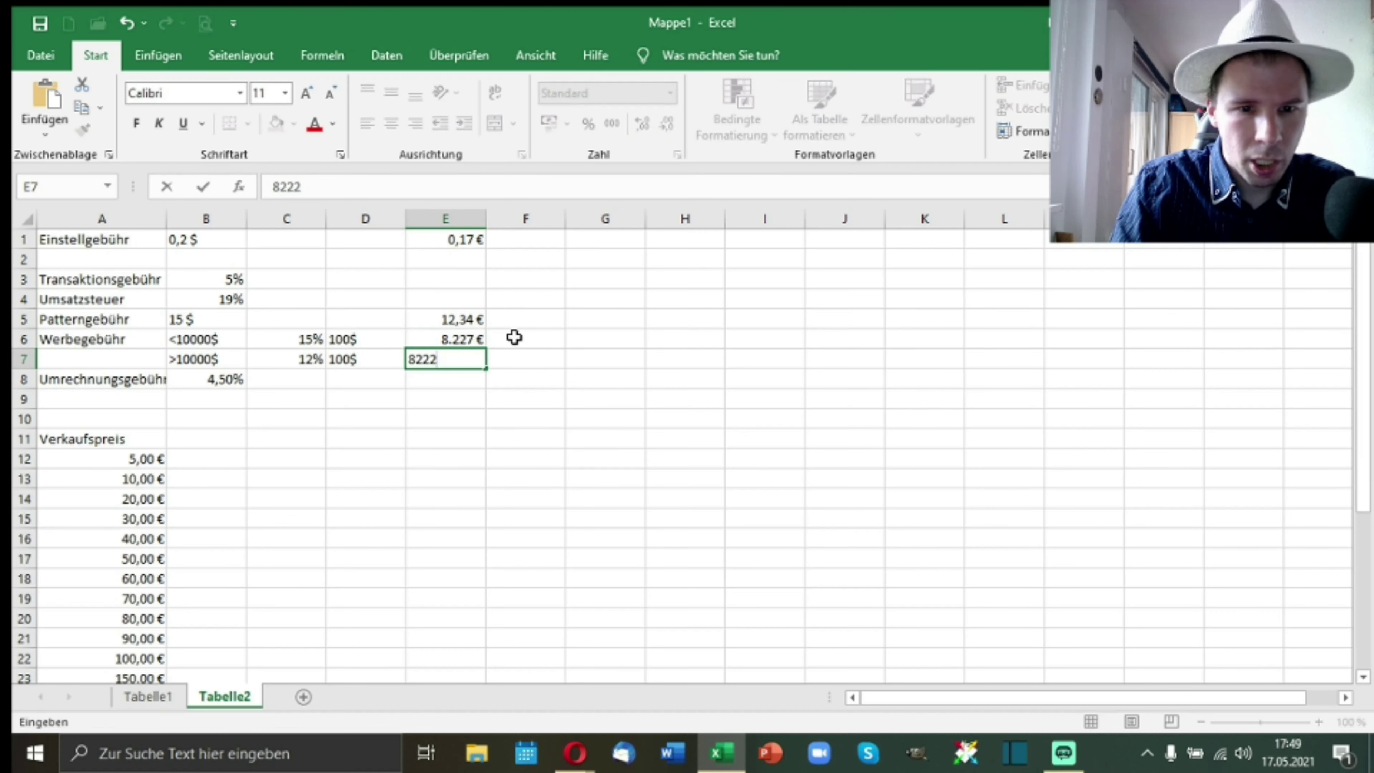
key("BackSpace")
type("7€")
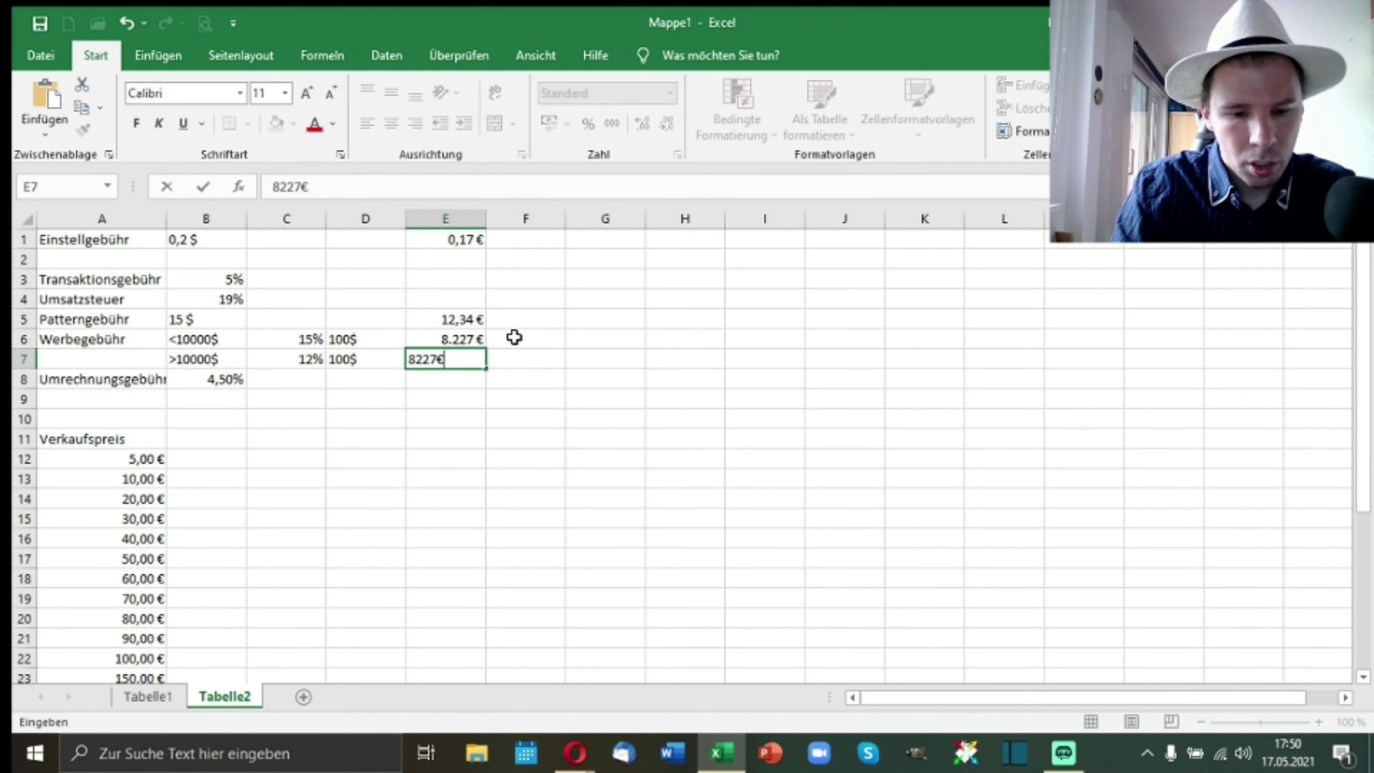
key("Return")
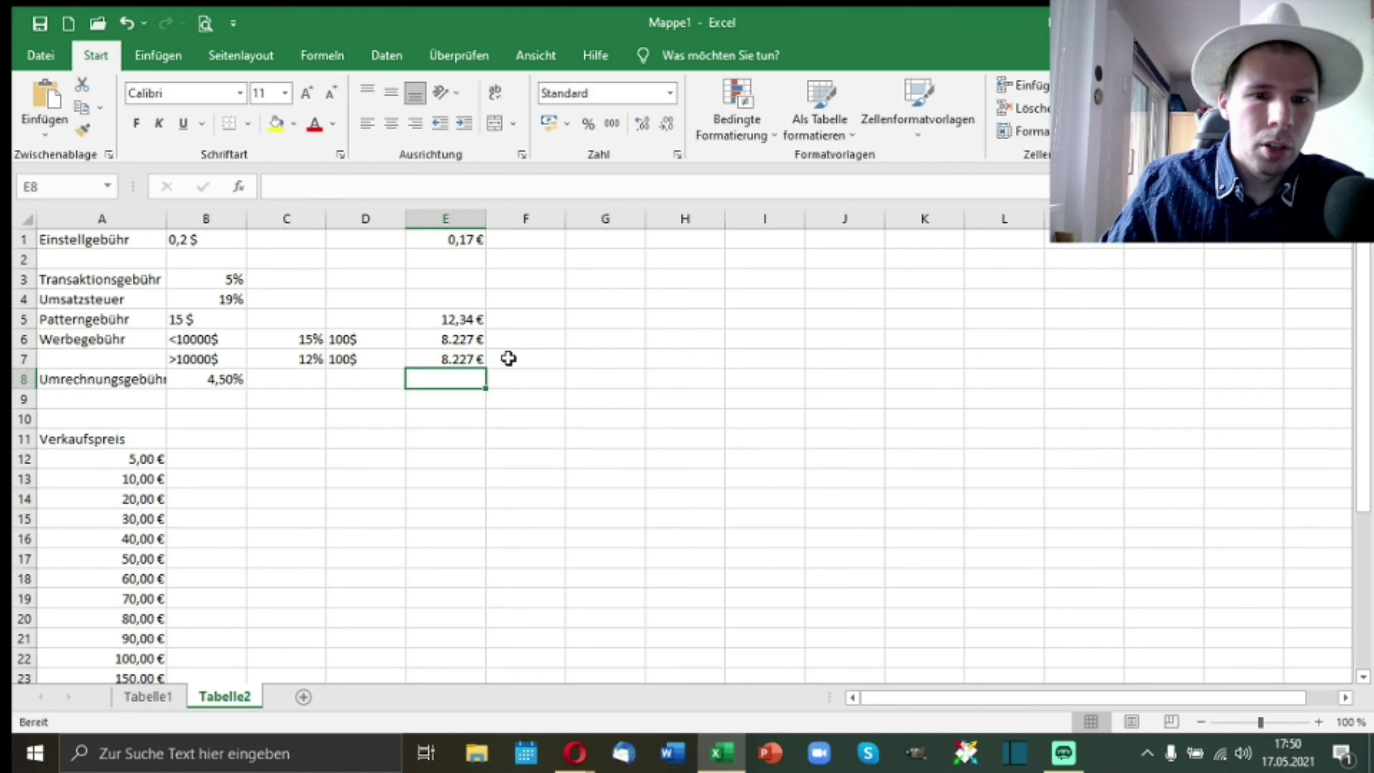
left_click(521, 338)
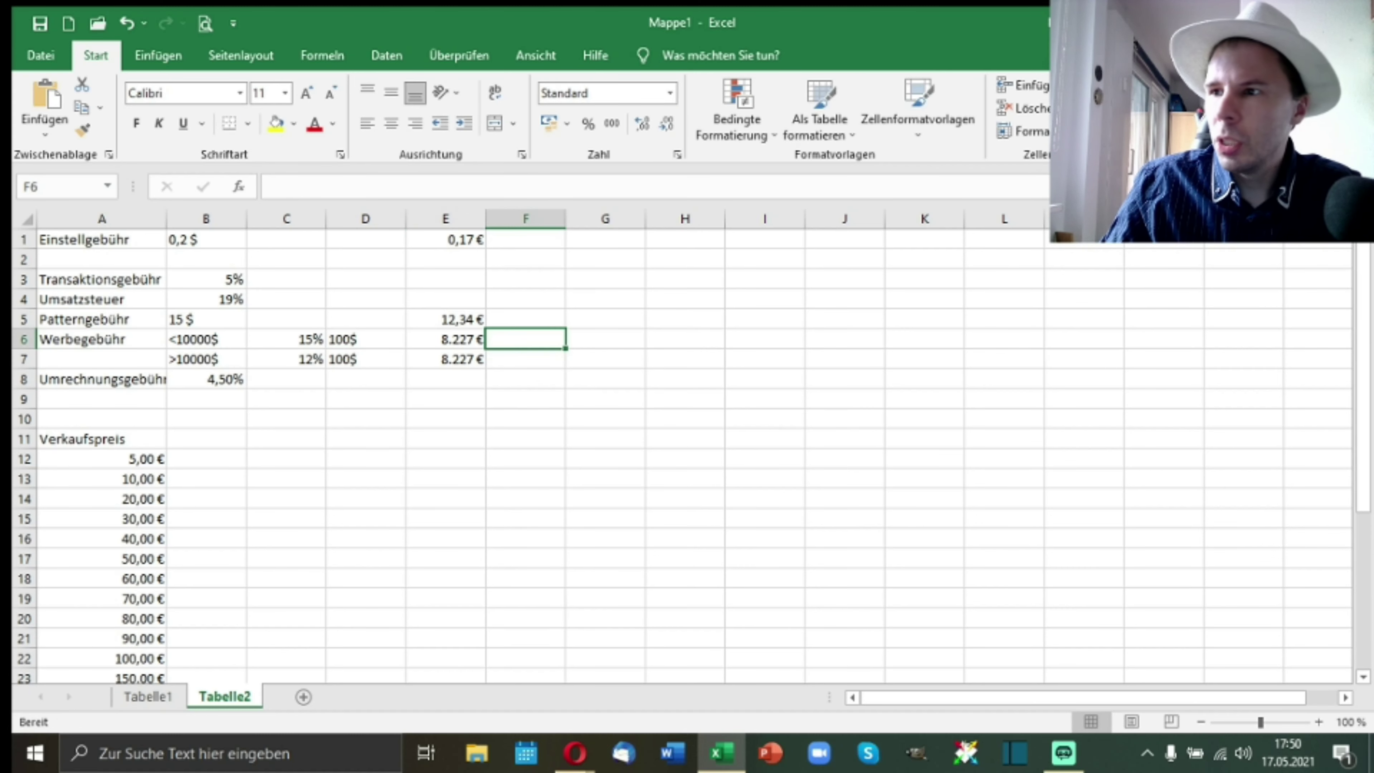
Step: Enter 82,27 € in cell F6 as the euro equivalent of the 100$ cap in the <10000$ Werbegebühr row
key("alt+Tab")
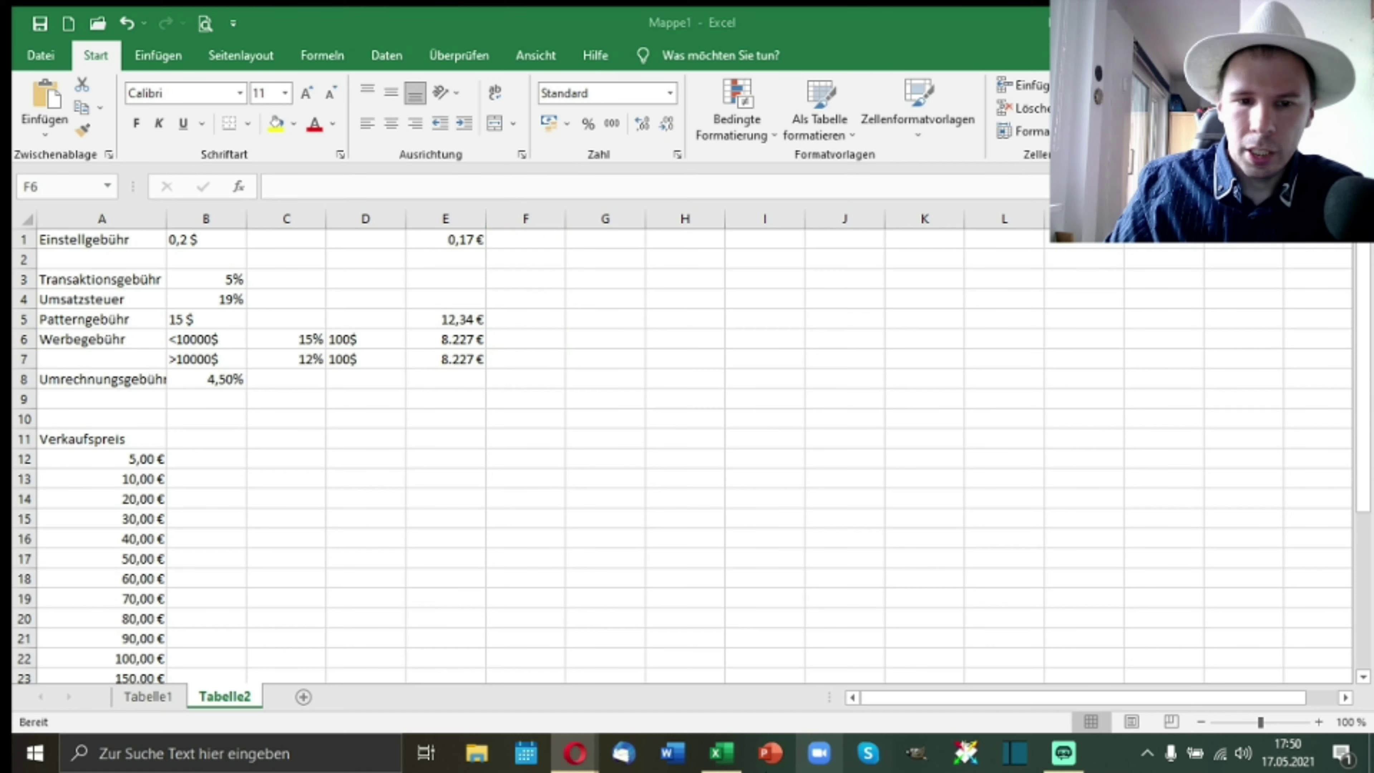
left_click(534, 340)
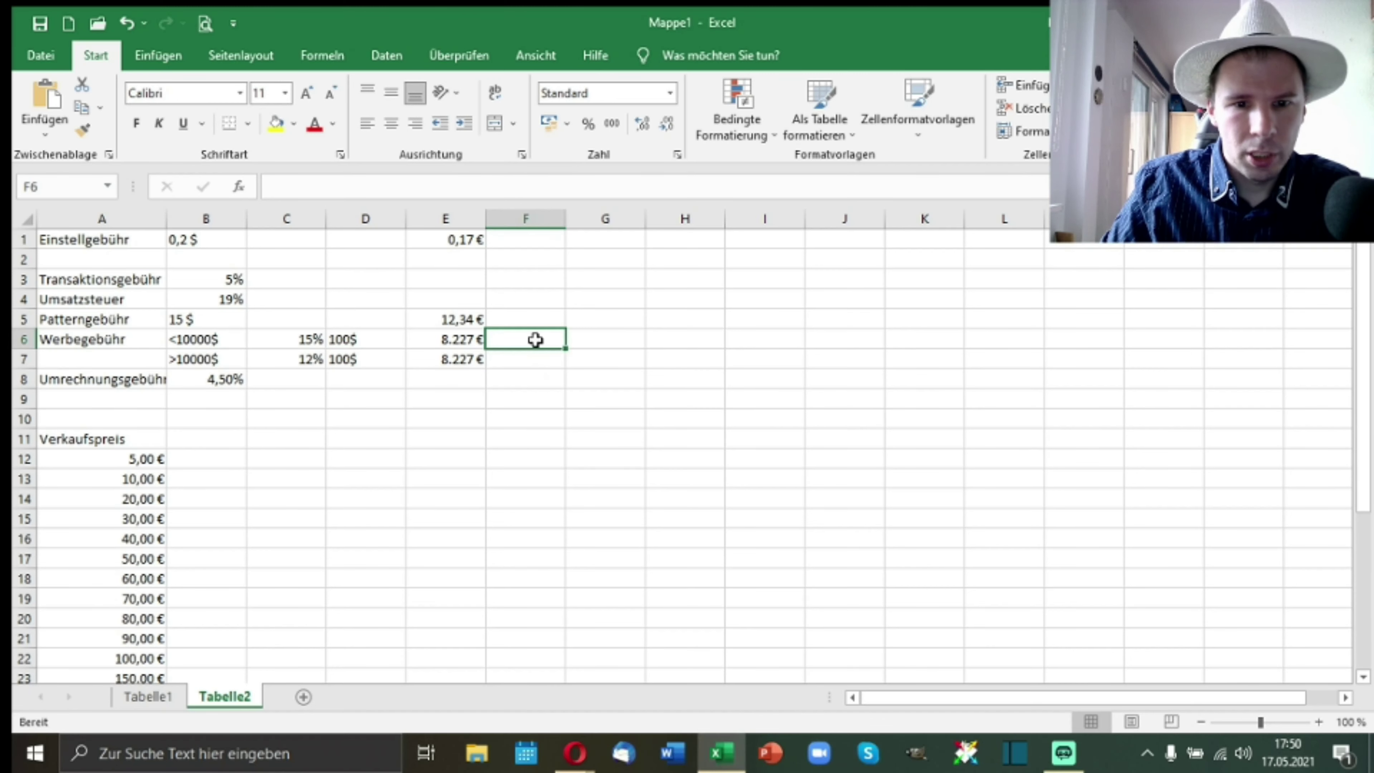
type("82,27€")
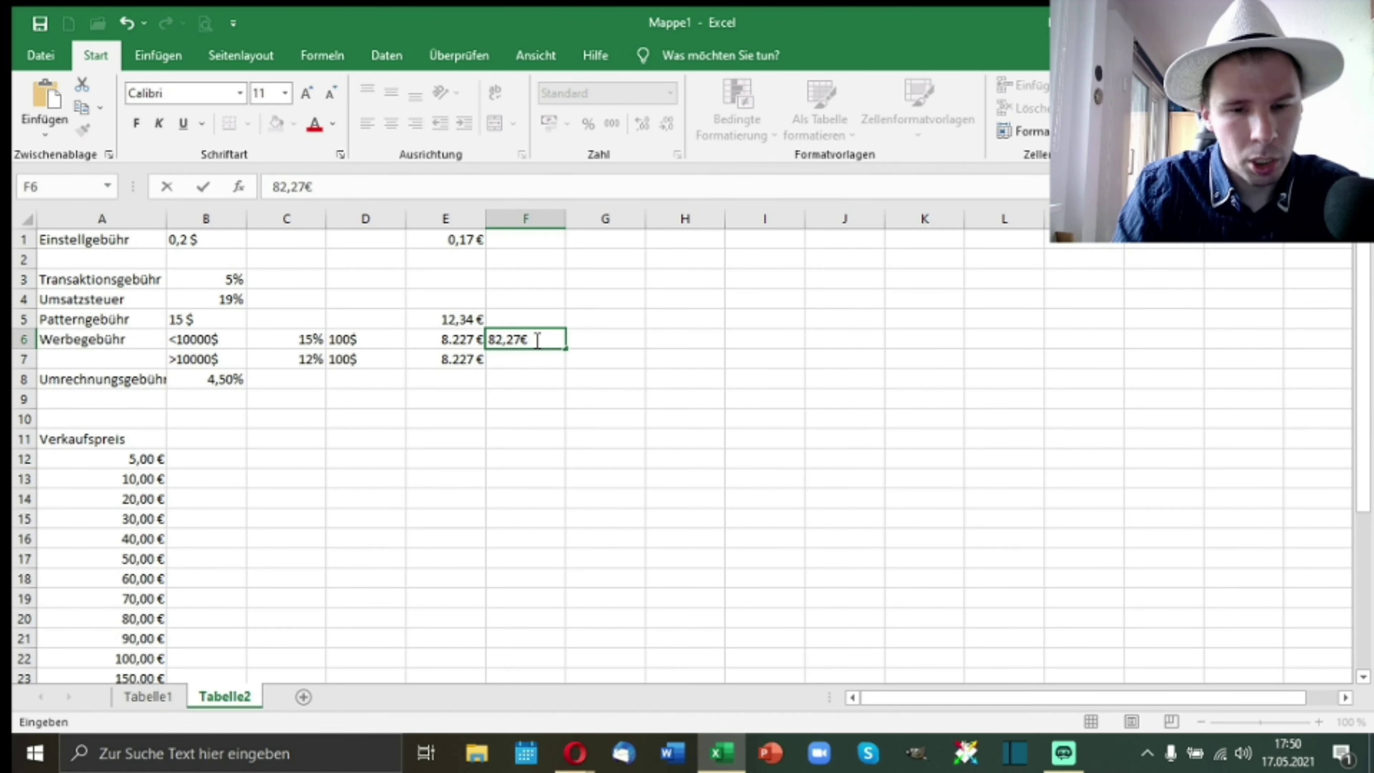
key("Return")
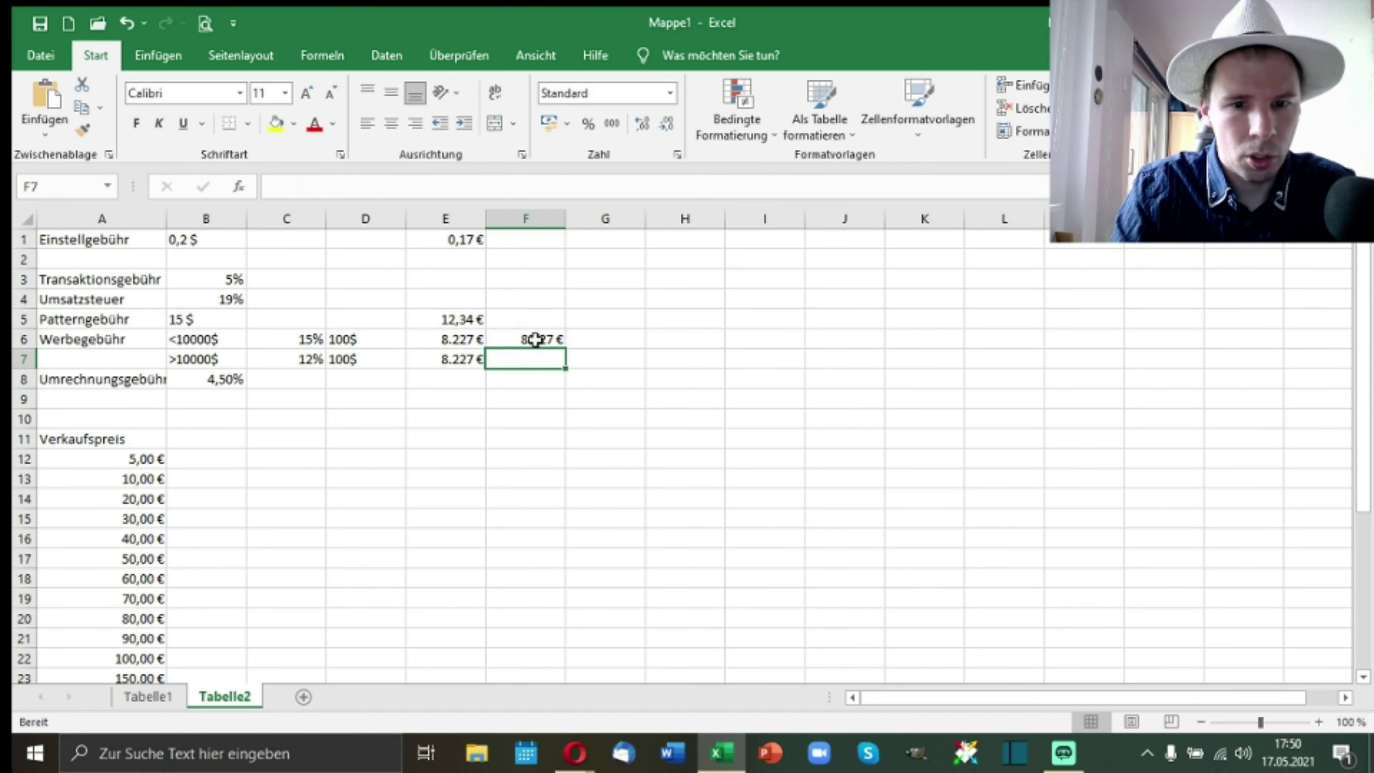
Step: Copy the 82,27 € amount from cell F6 into cell F7 for the >10000$ Werbegebühr row
left_click(535, 340)
key("ctrl+c")
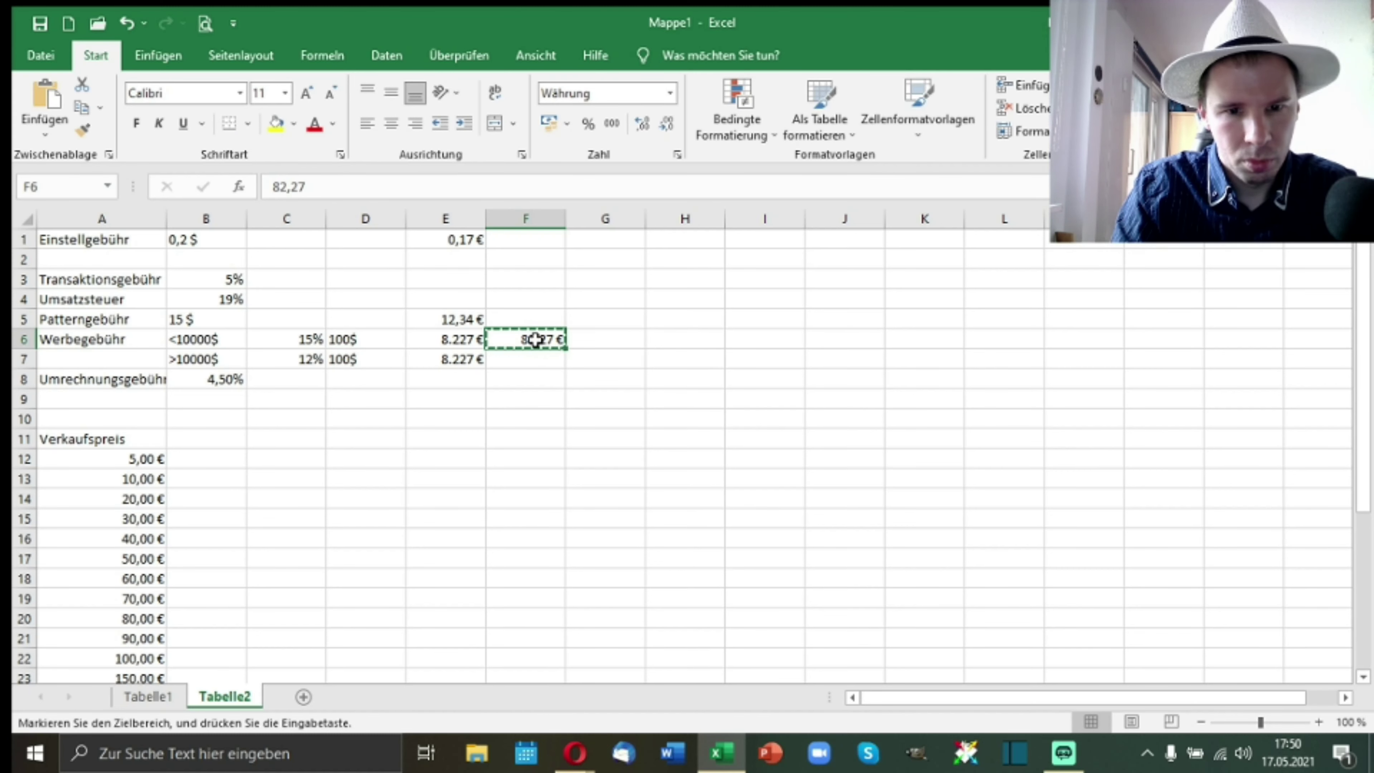
key("Down")
key("ctrl+v")
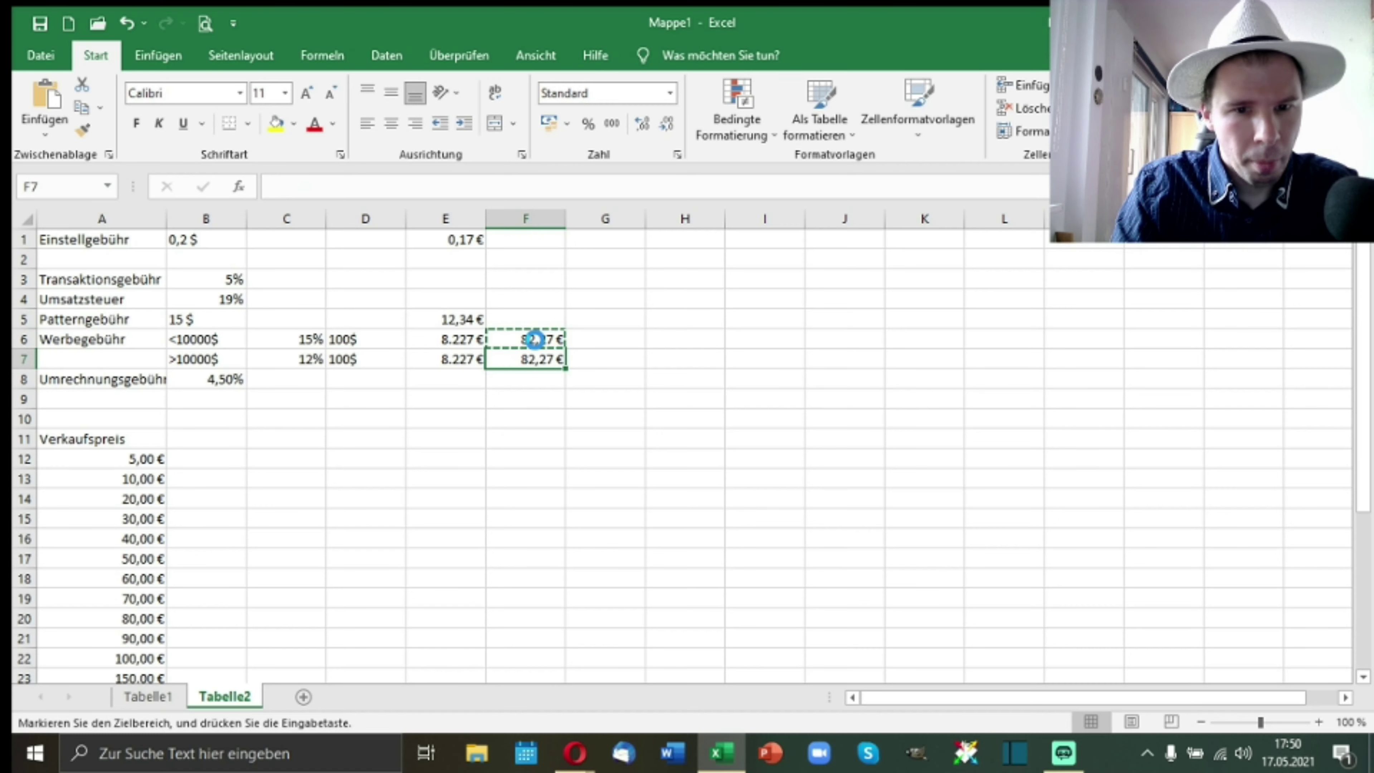
key("ctrl")
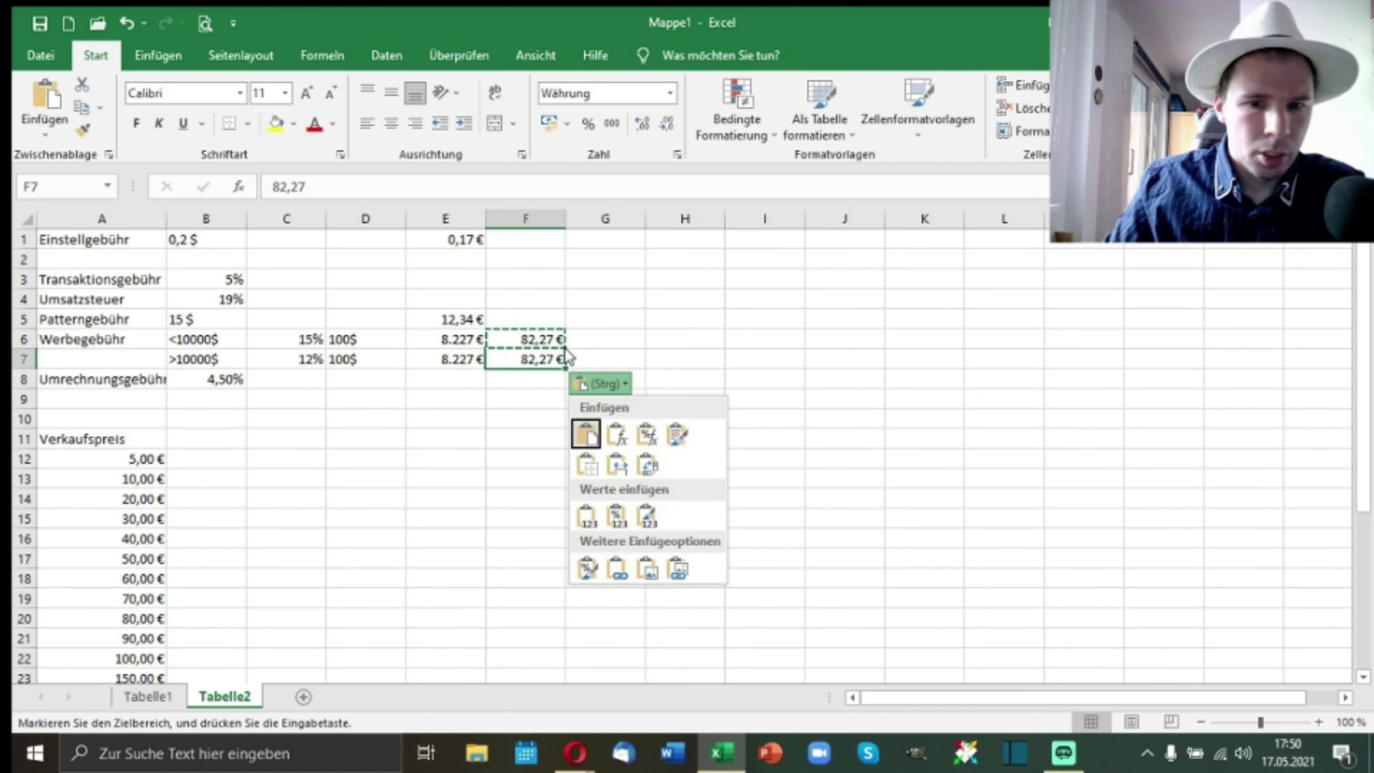
key("Escape")
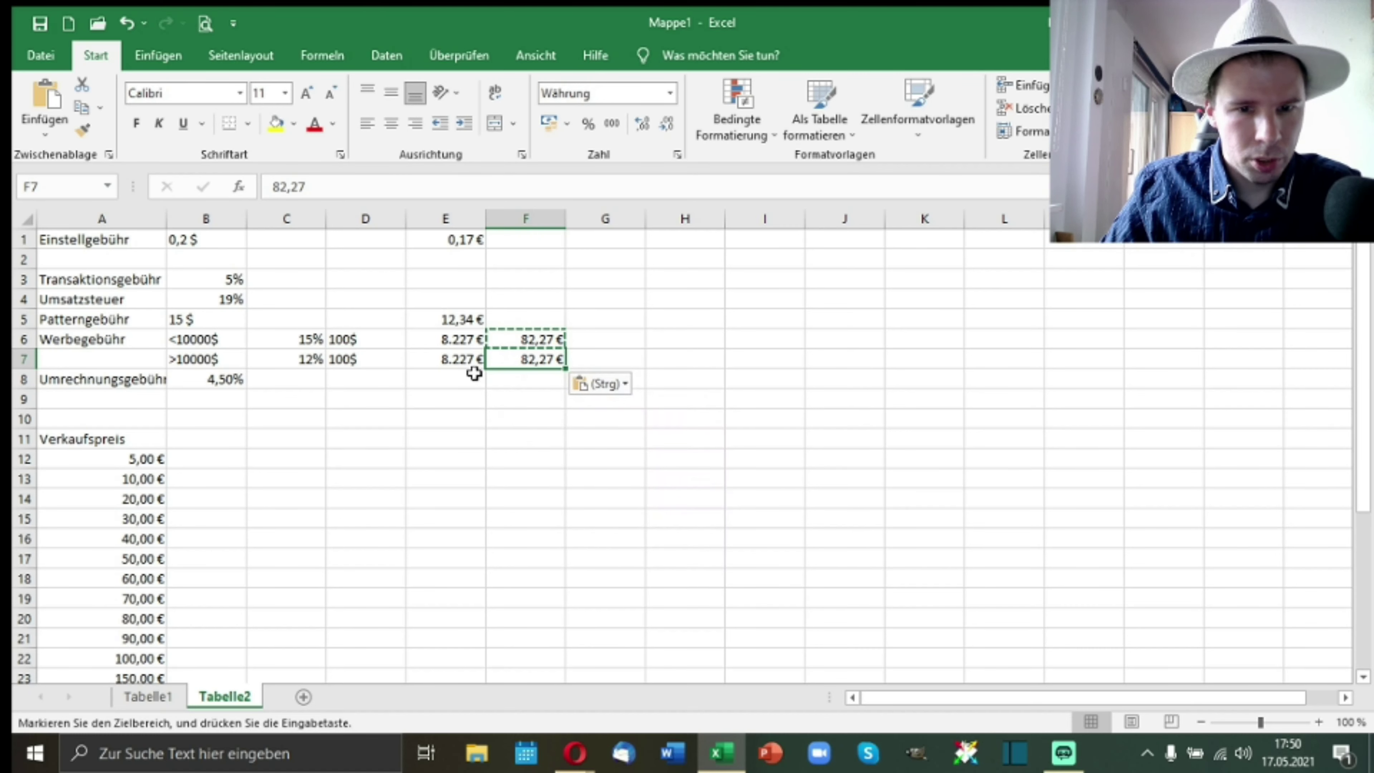
key("Escape")
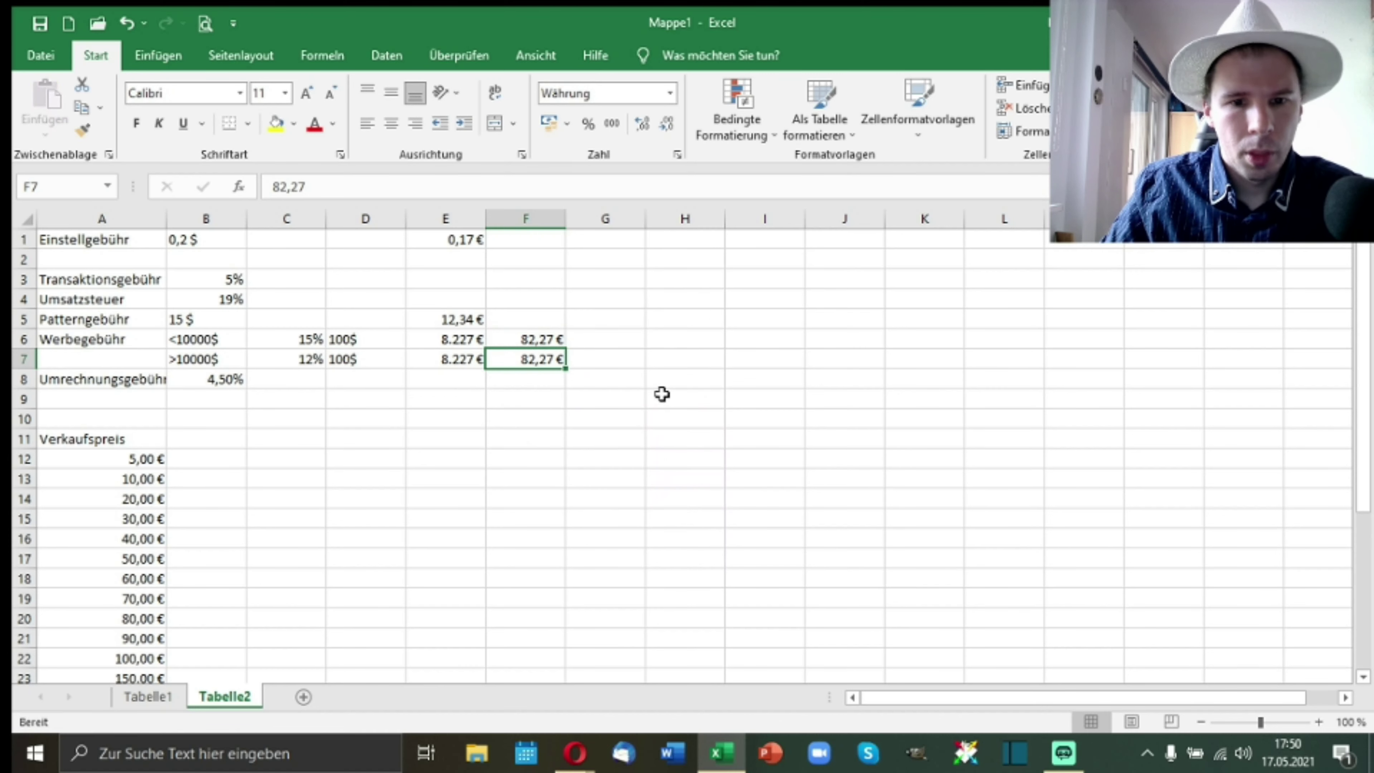
left_click(630, 396)
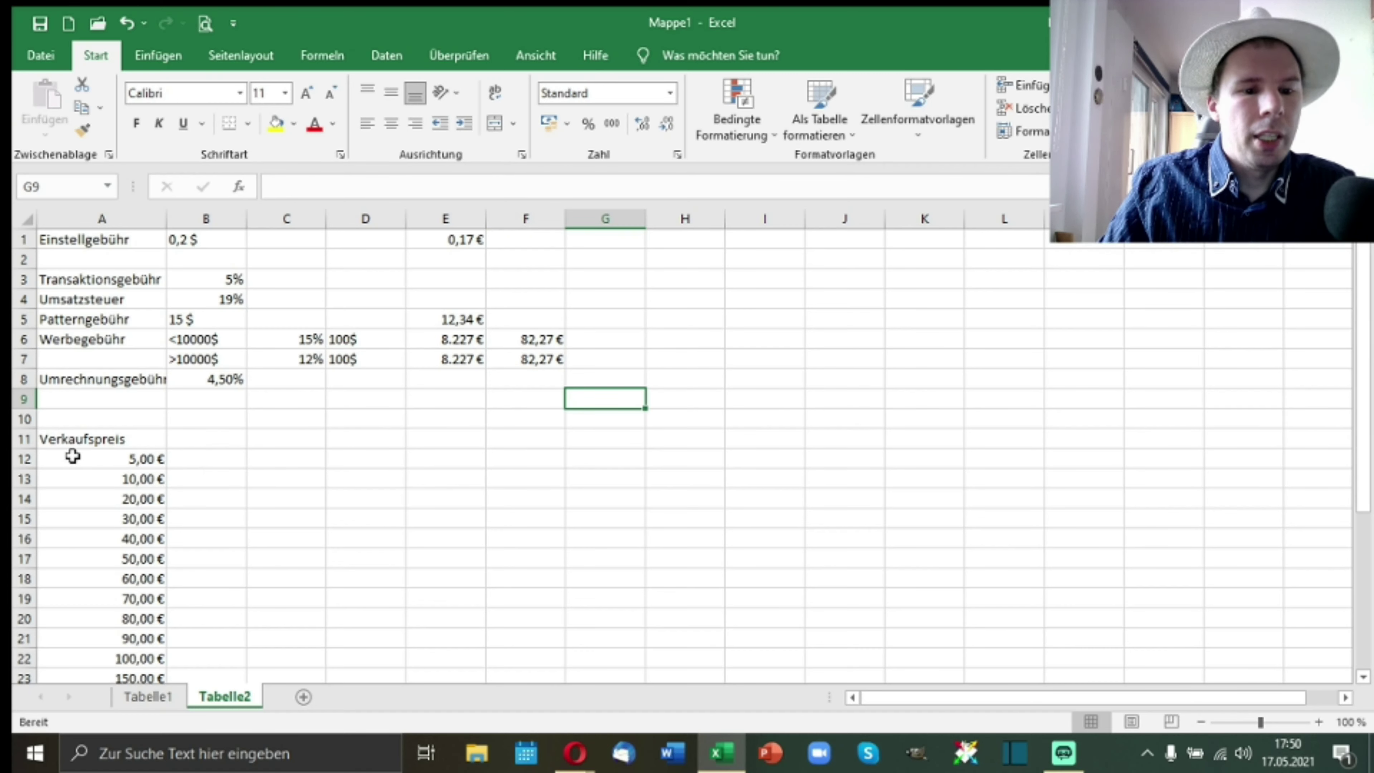
Step: Add an Einstellgebühr column header in cell B11 by referencing the label in A1
left_click(207, 459)
left_click(216, 436)
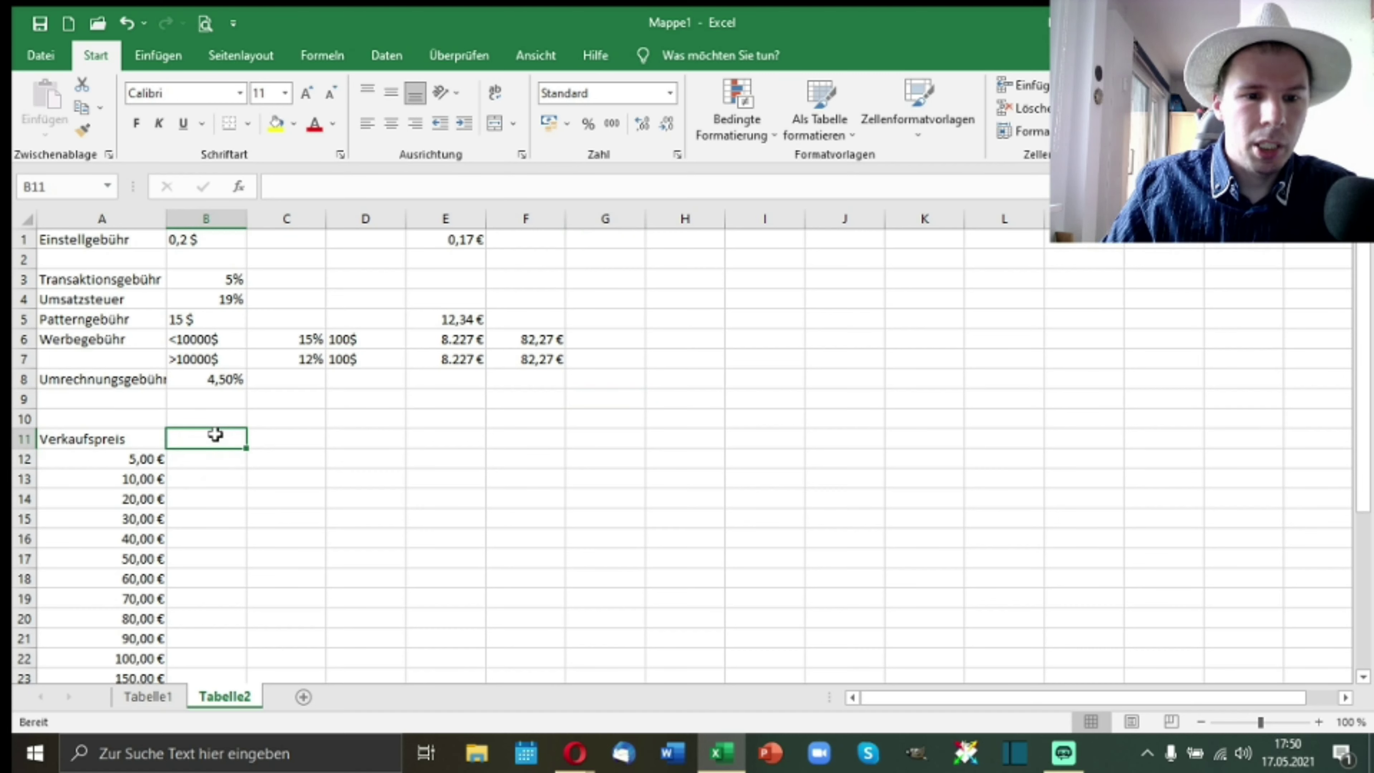
type("=")
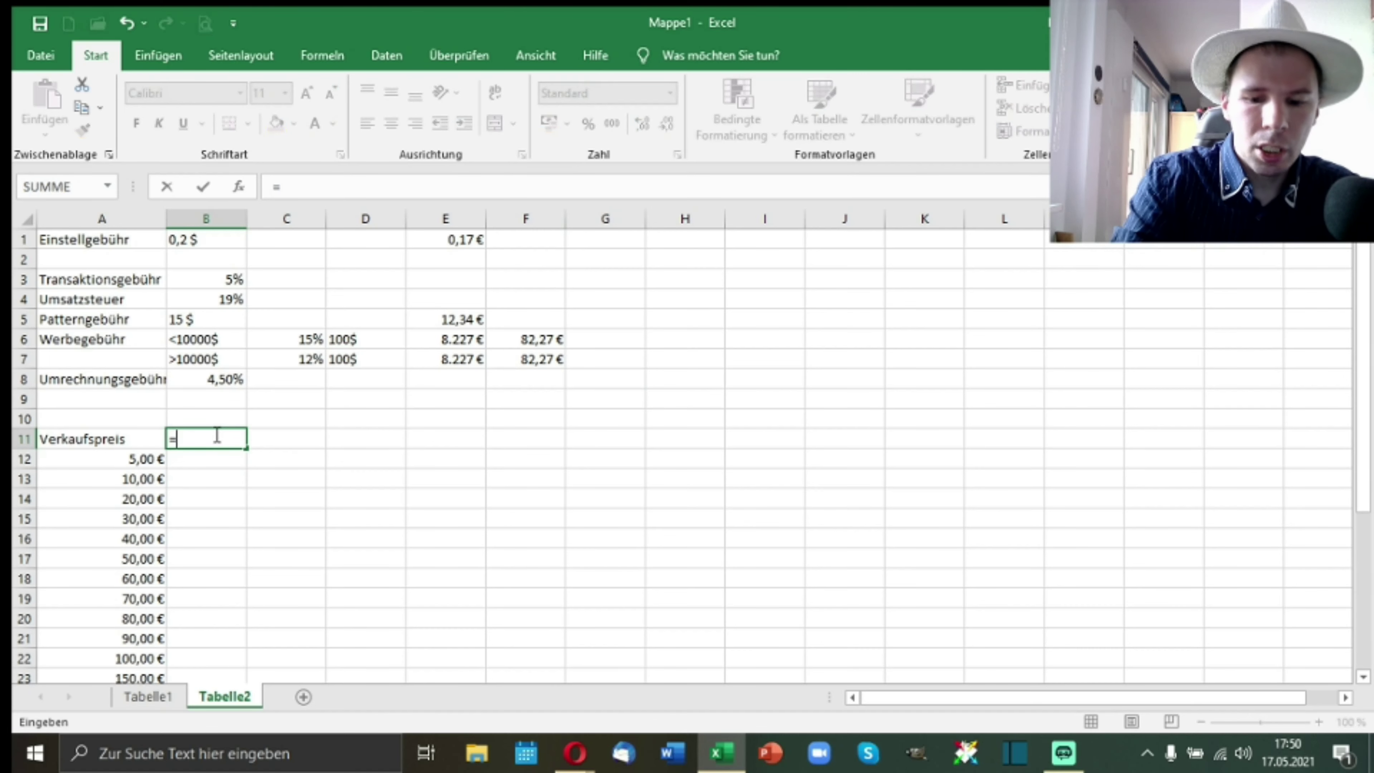
left_click(103, 239)
key("Return")
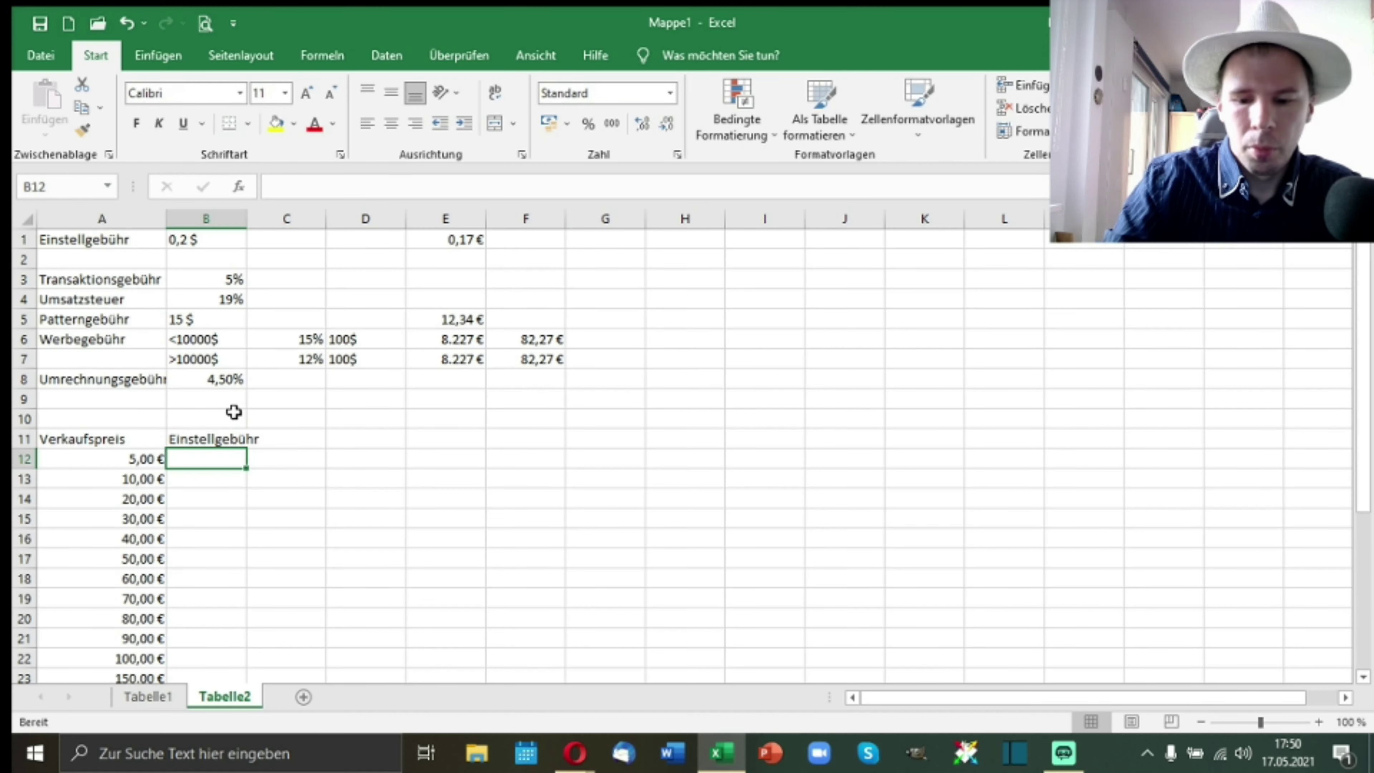
Step: Enter the formula =E$1 in cell B12 and fill it down the Einstellgebühr column for all selling prices
type("=")
left_click(452, 239)
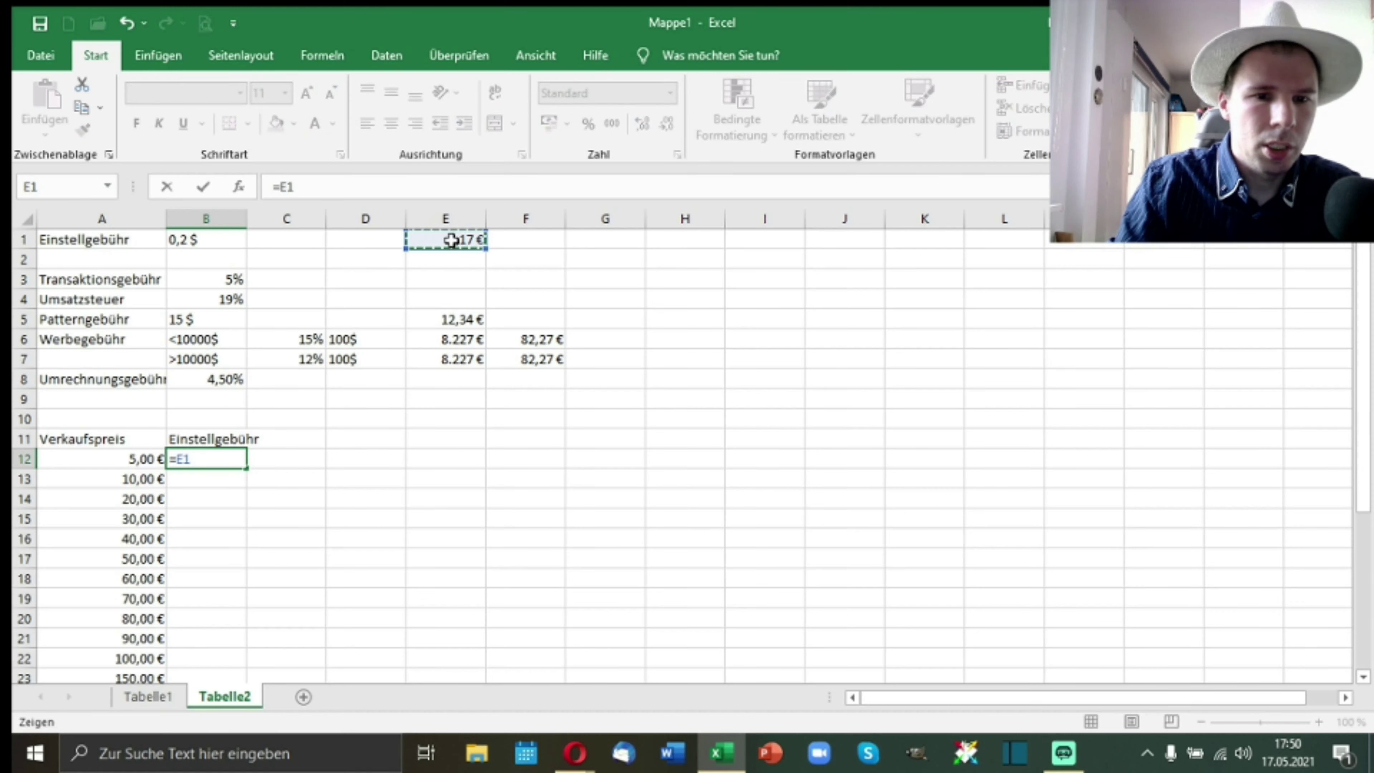
left_click(287, 186)
type("$")
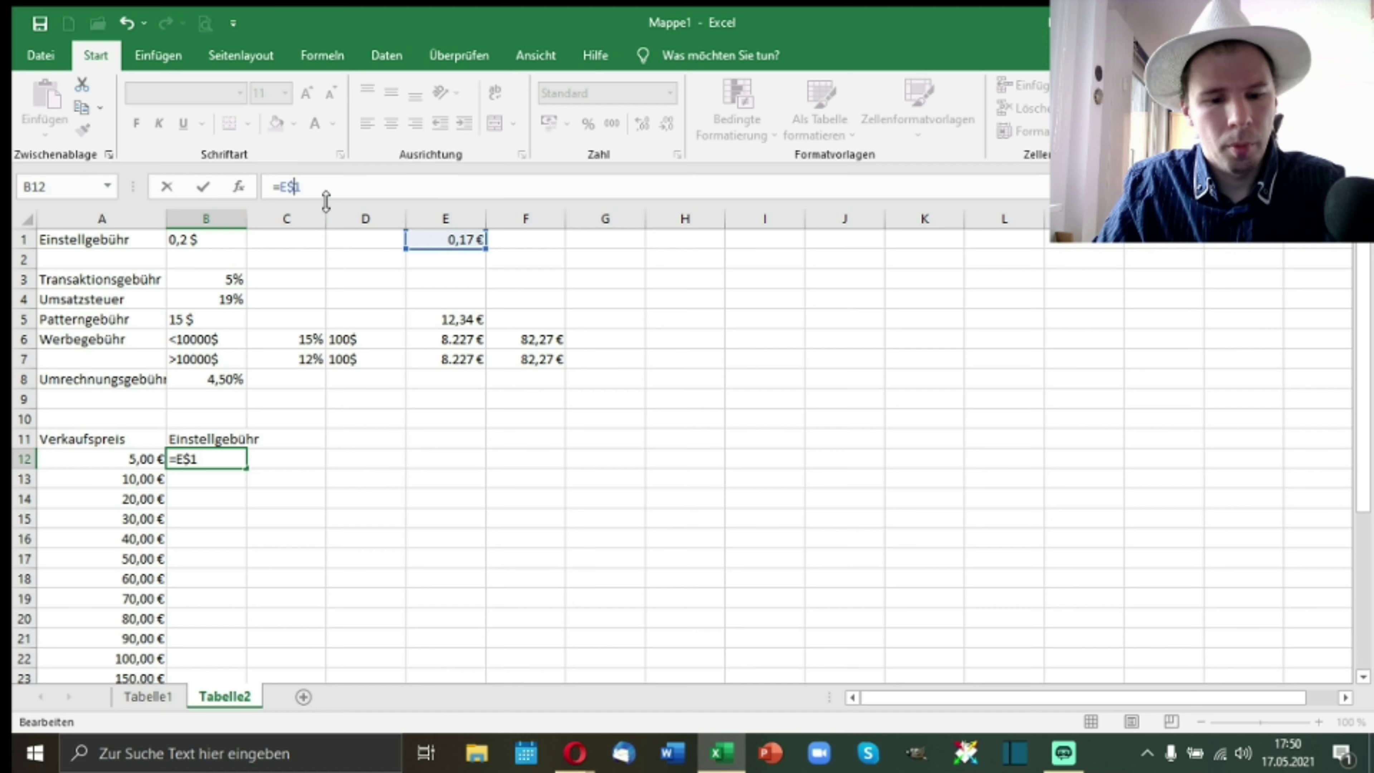
key("Return")
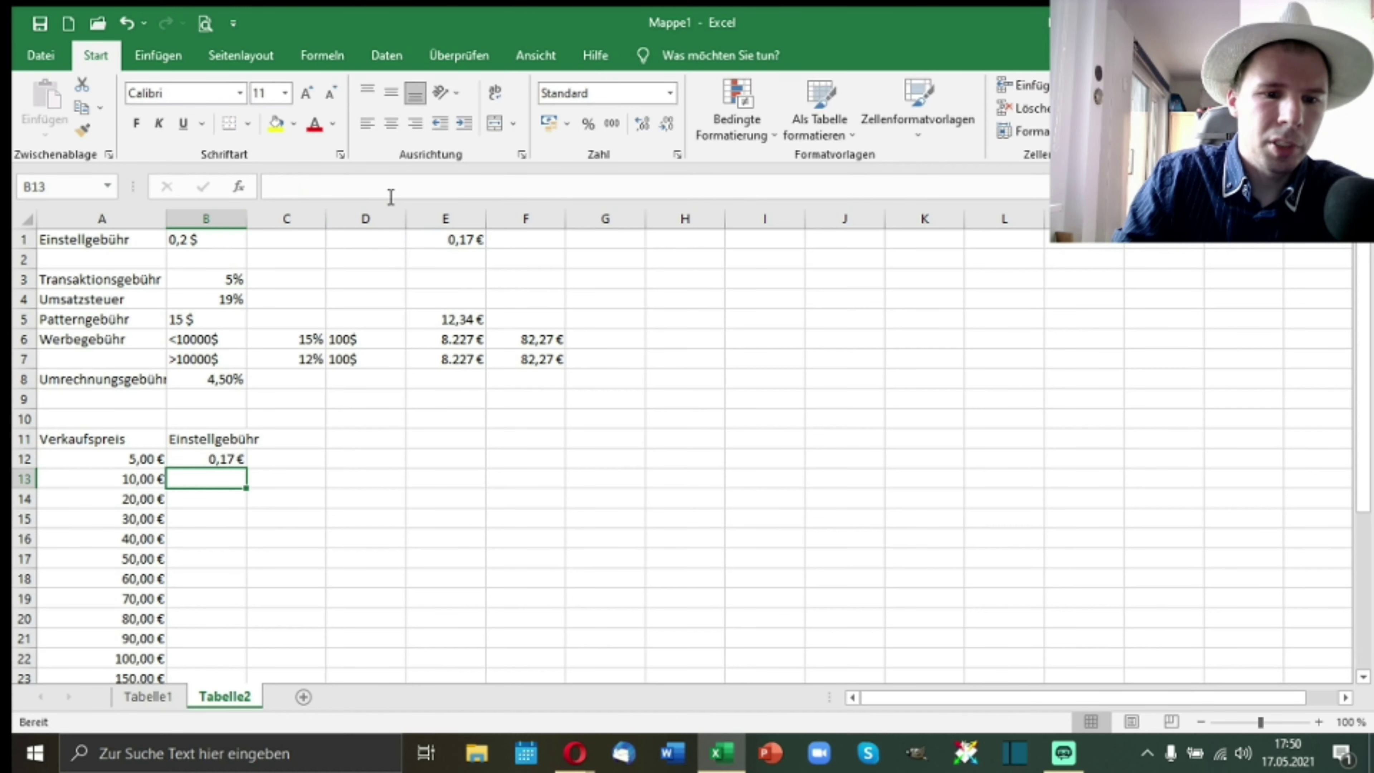
left_click(224, 457)
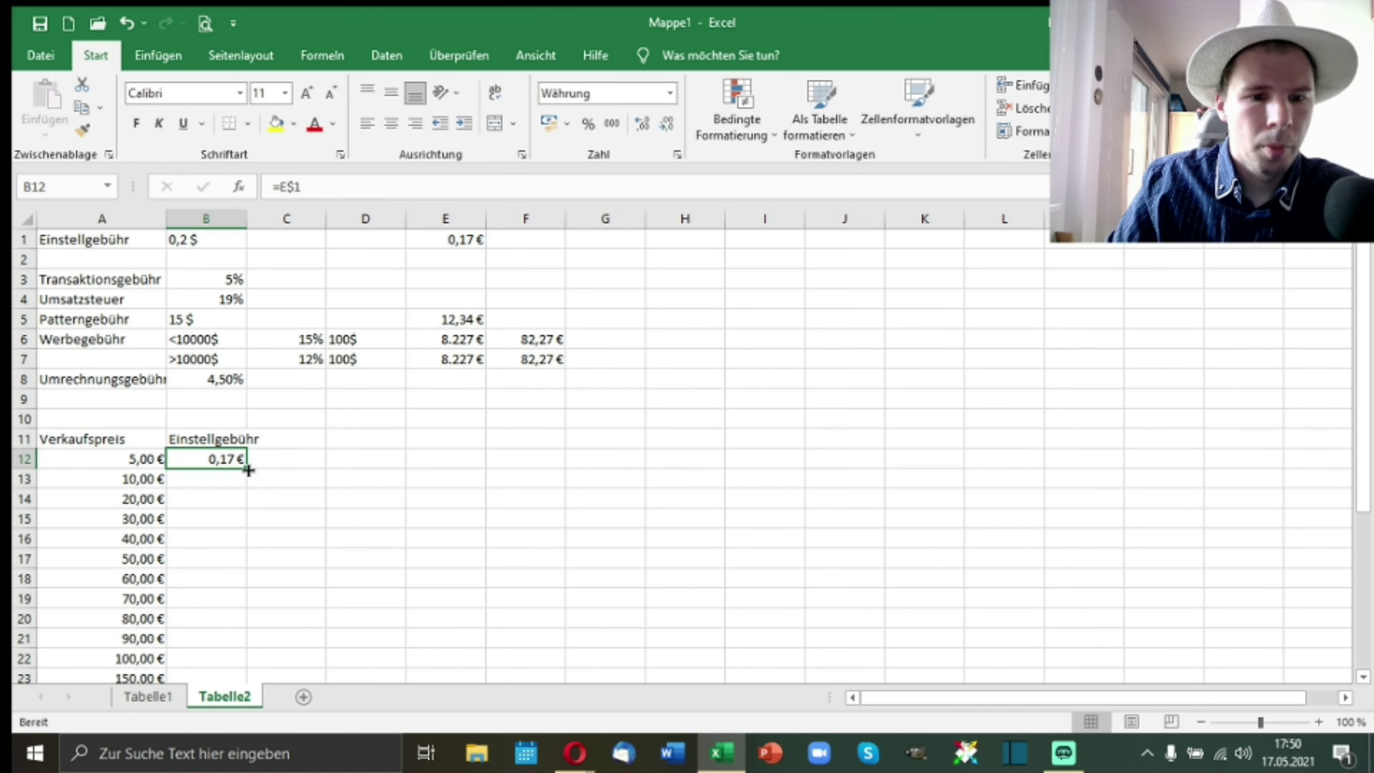
double_click(248, 470)
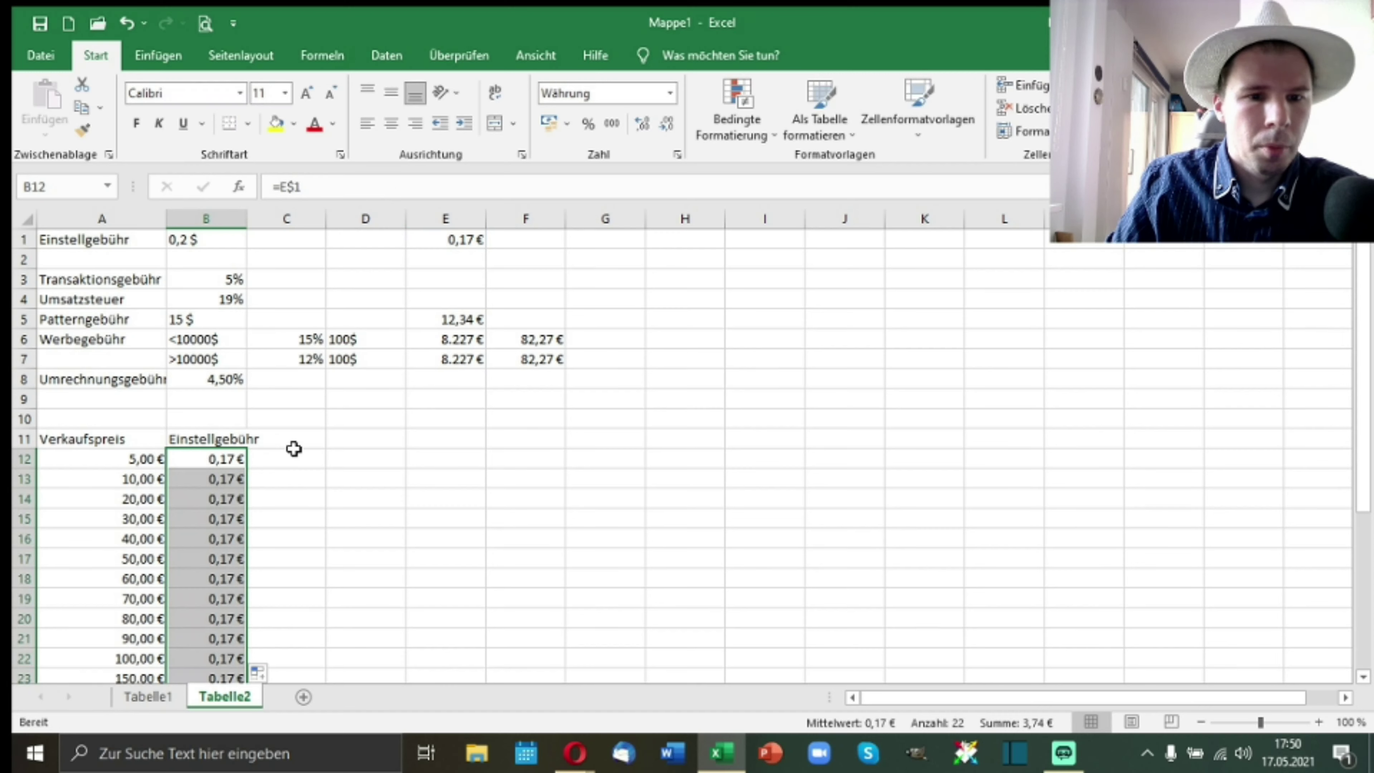
Step: Add a Transaktionsgebühr column header in cell C11 by referencing the label in A3
left_click(284, 435)
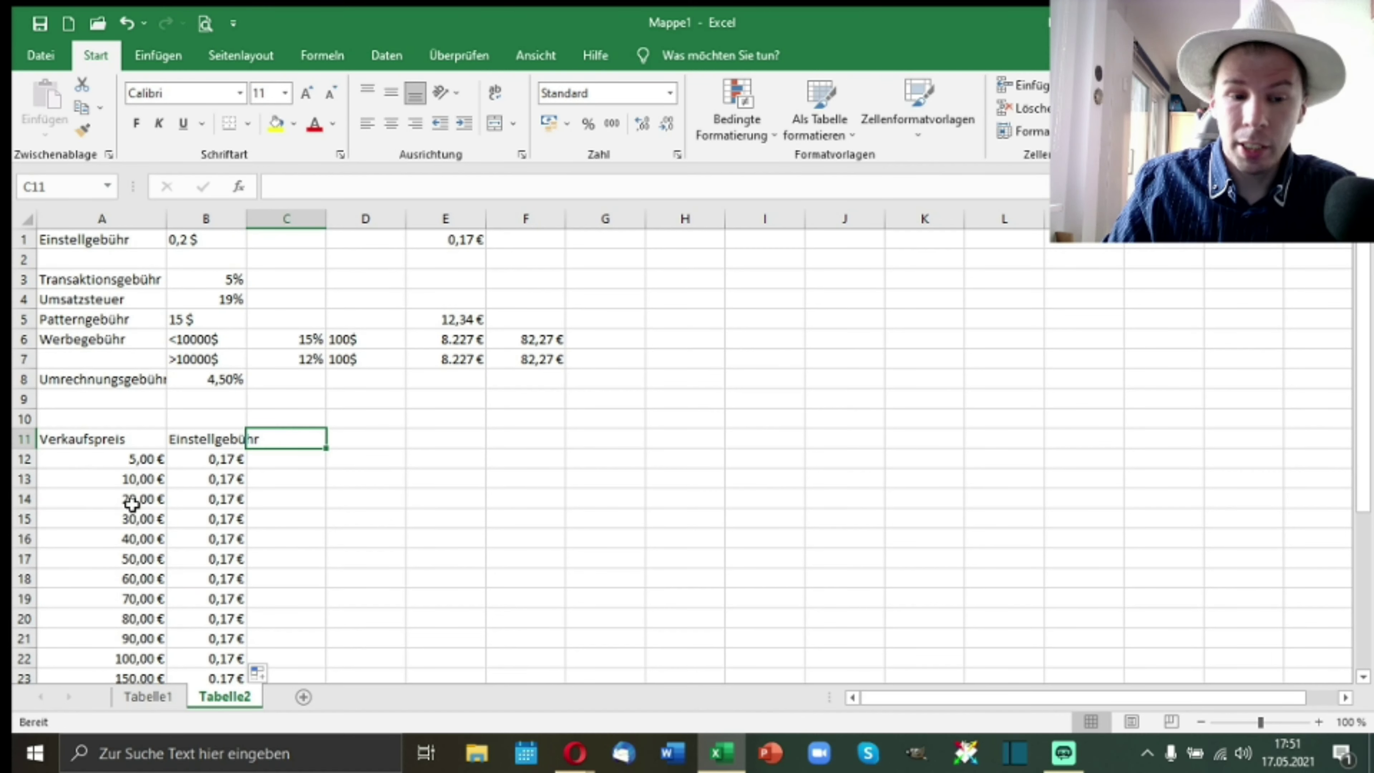
type("=")
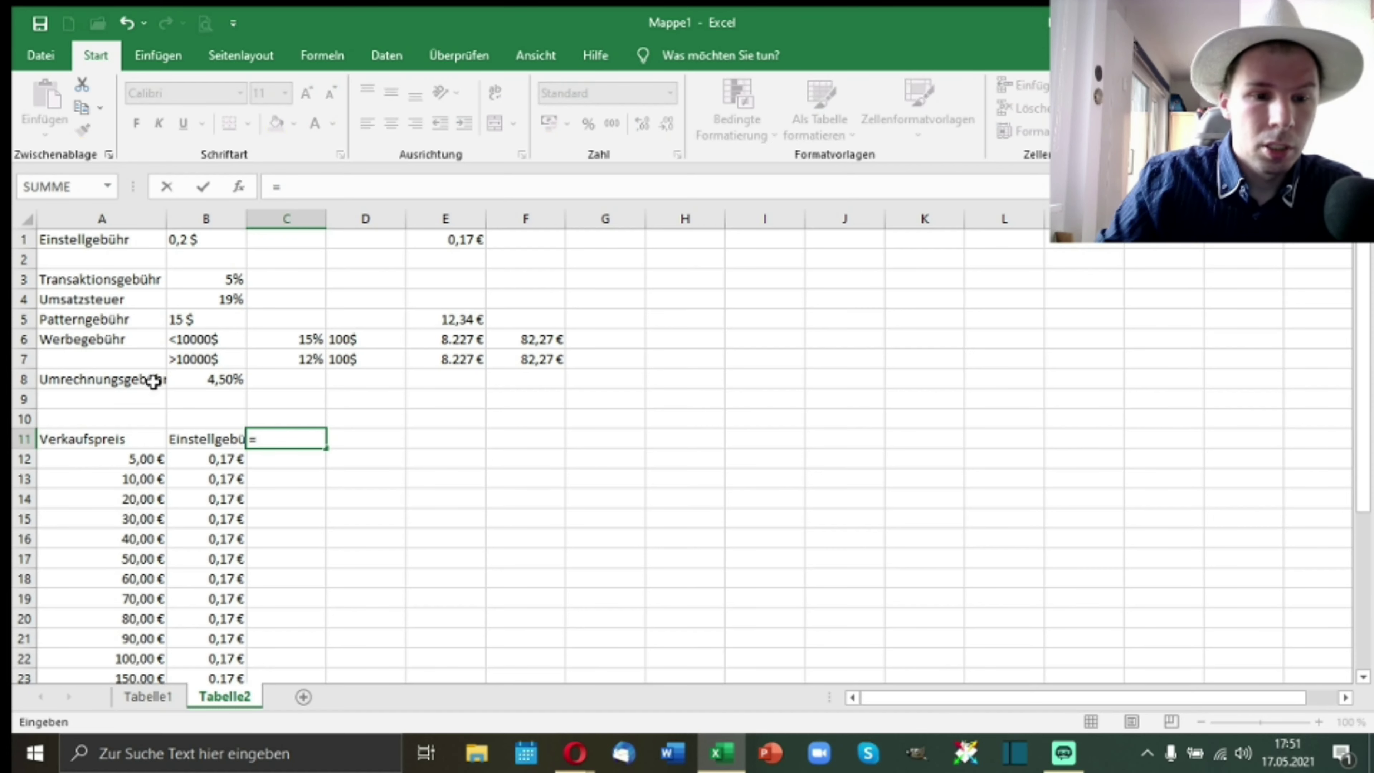
left_click(113, 278)
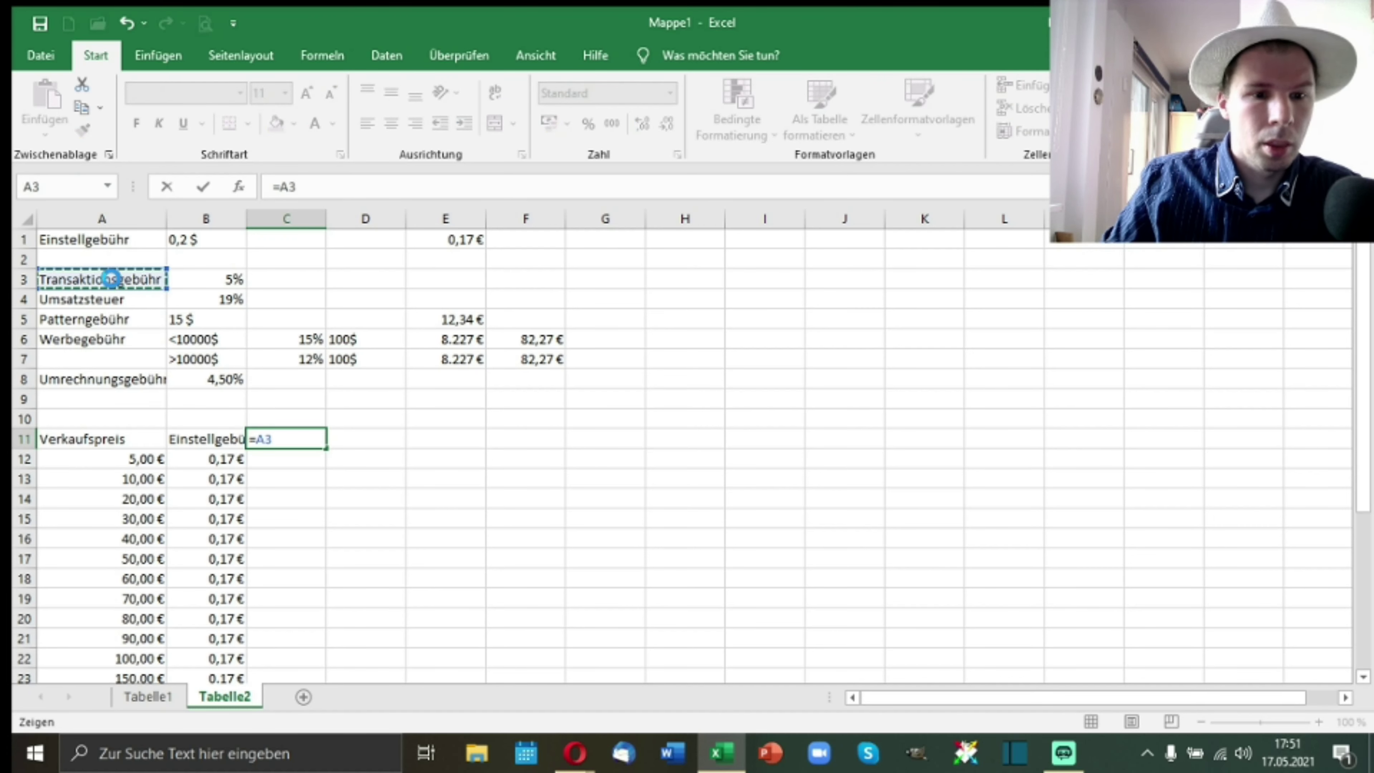
key("Return")
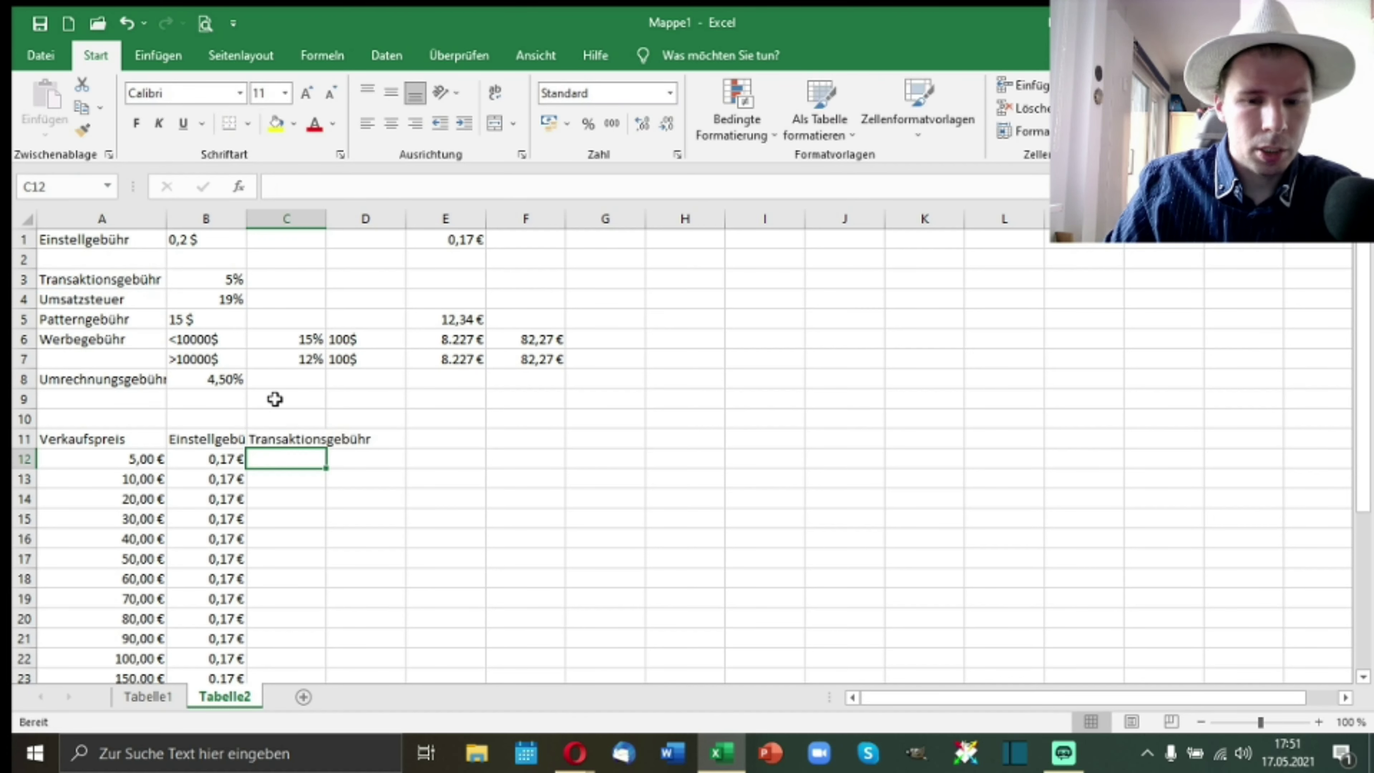
Step: Calculate the Transaktionsgebühr for the first selling price in cell C12 with the formula =A12*B3
type("=")
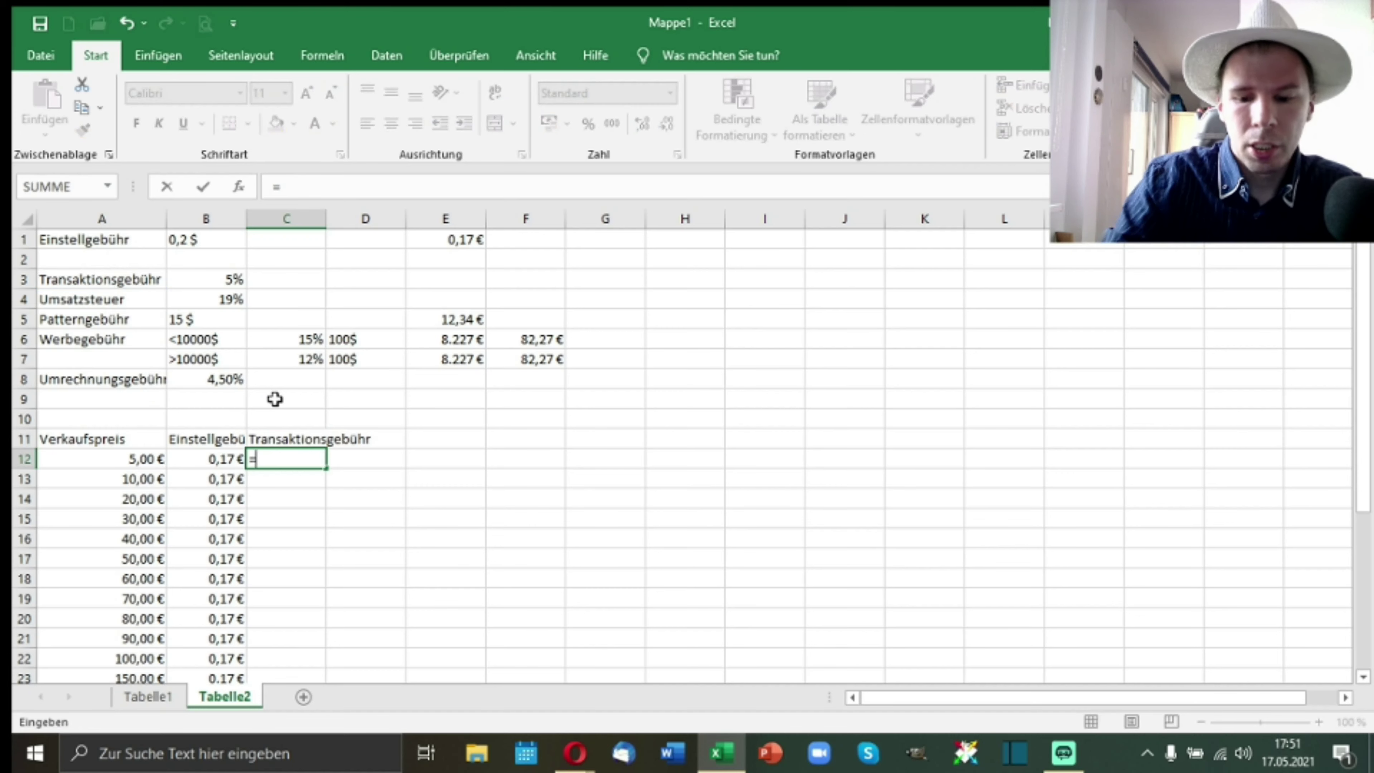
left_click(95, 458)
type("*")
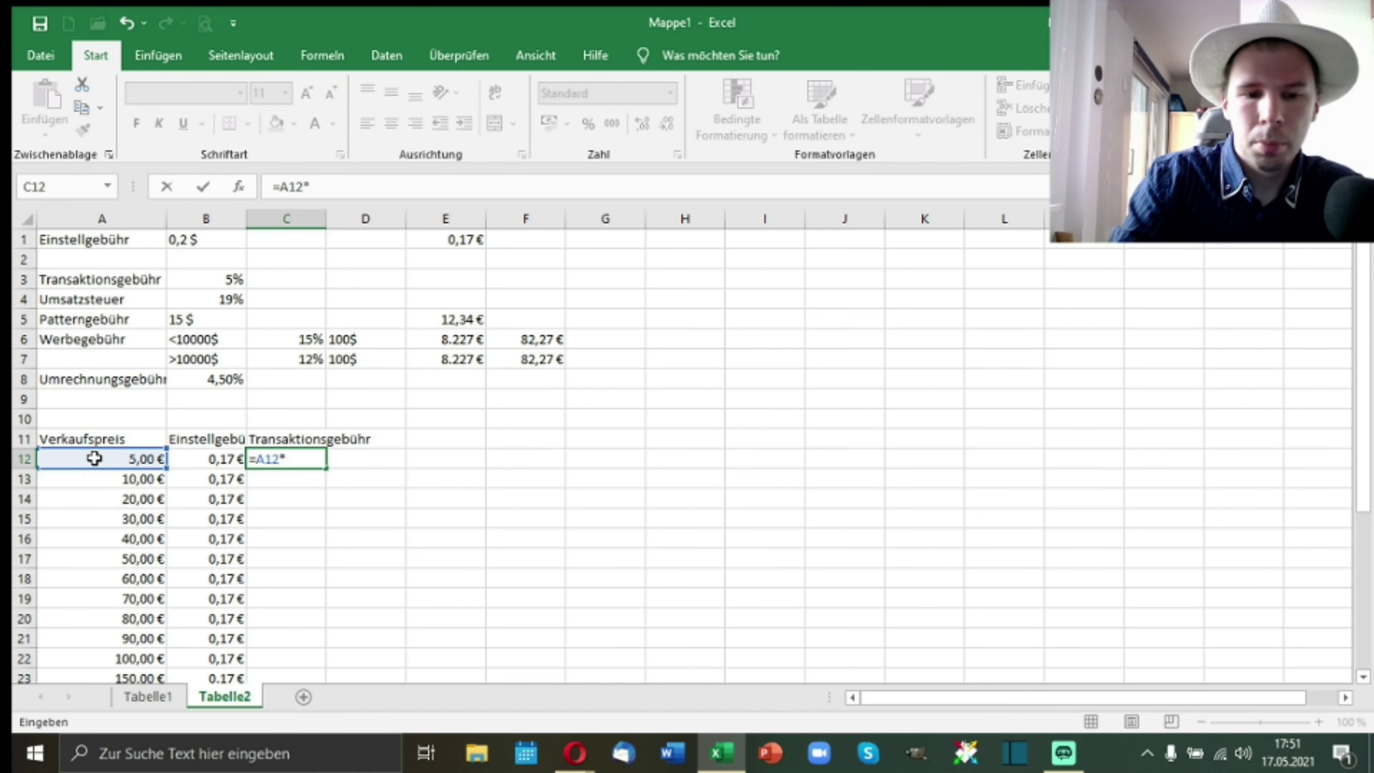
left_click(209, 281)
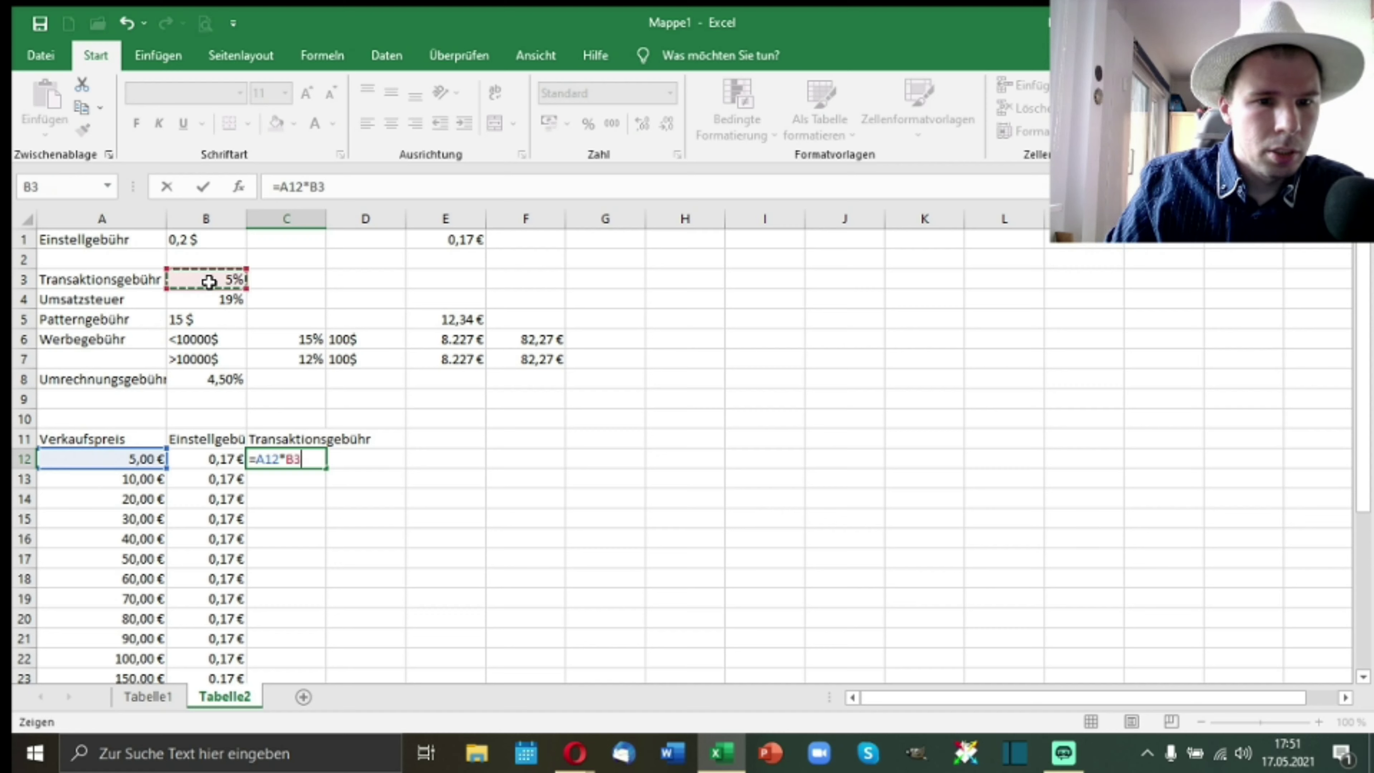
key("Return")
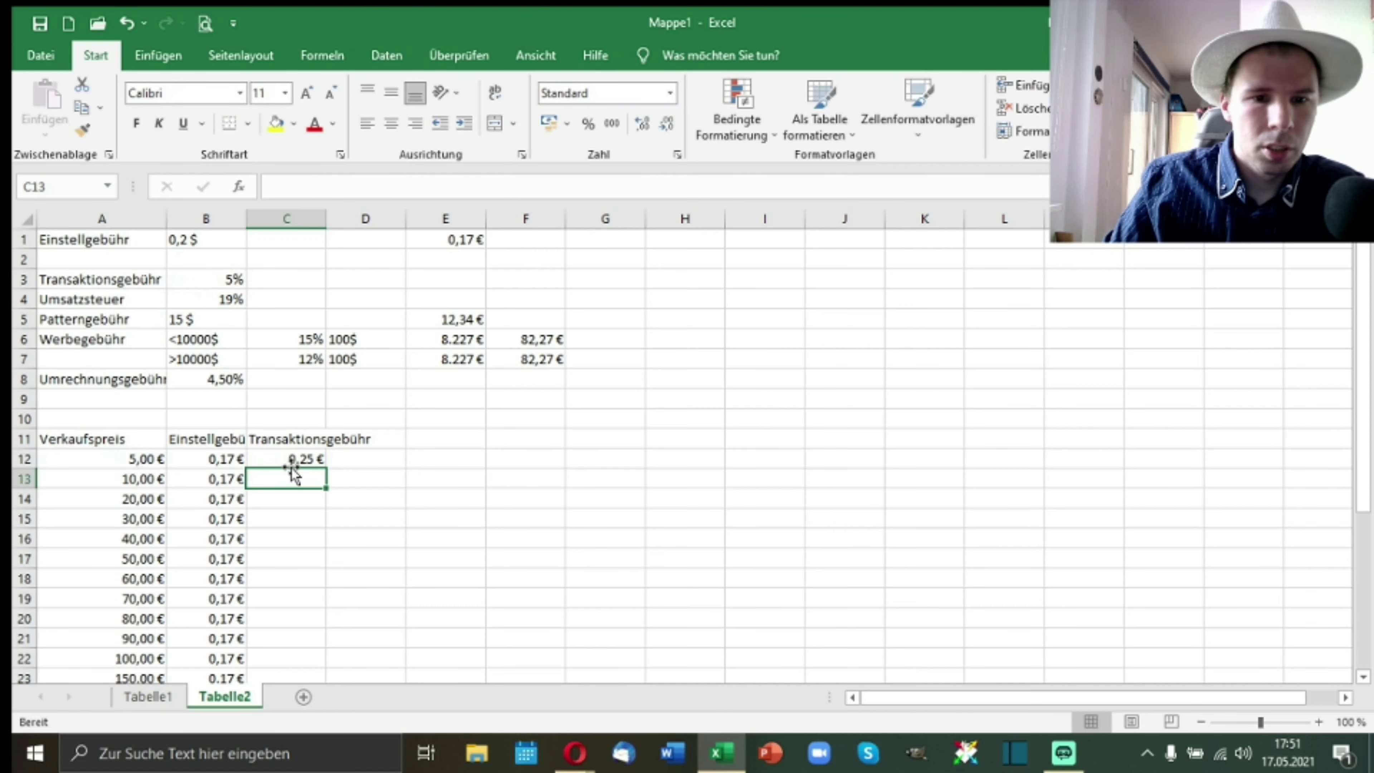
Step: Make the percentage reference in C12 absolute, giving =A12*$B$3, and fill the formula down for all selling prices
left_click(286, 460)
left_click(314, 187)
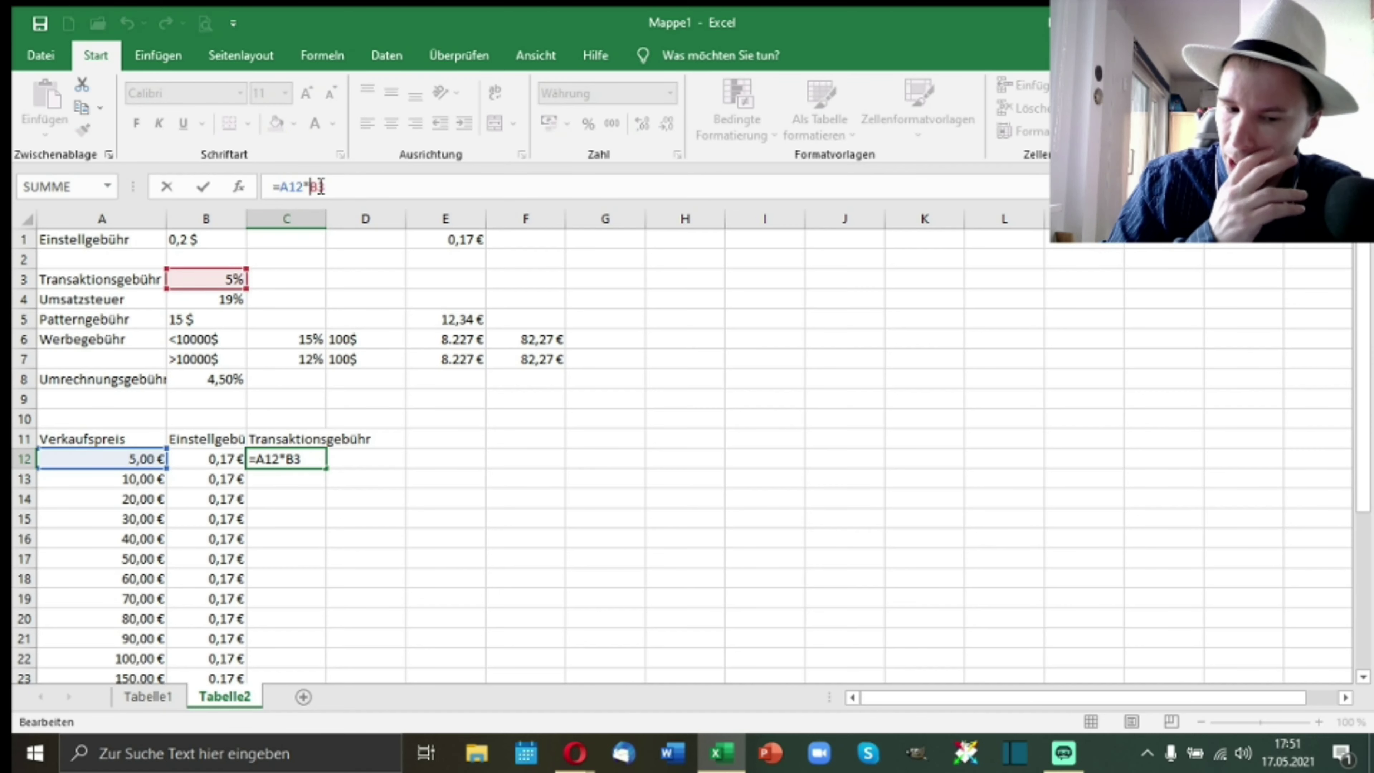
type("$")
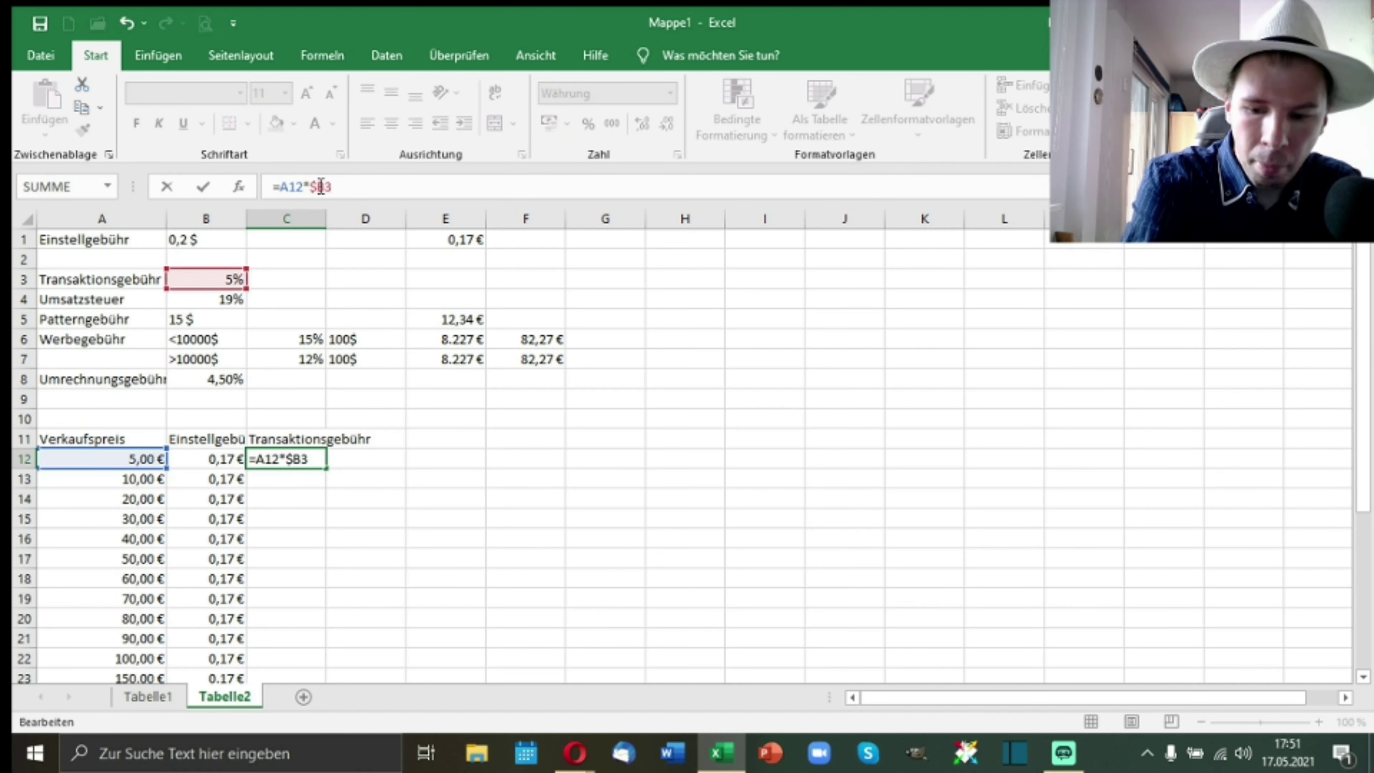
left_click(323, 187)
type("$")
key("Return")
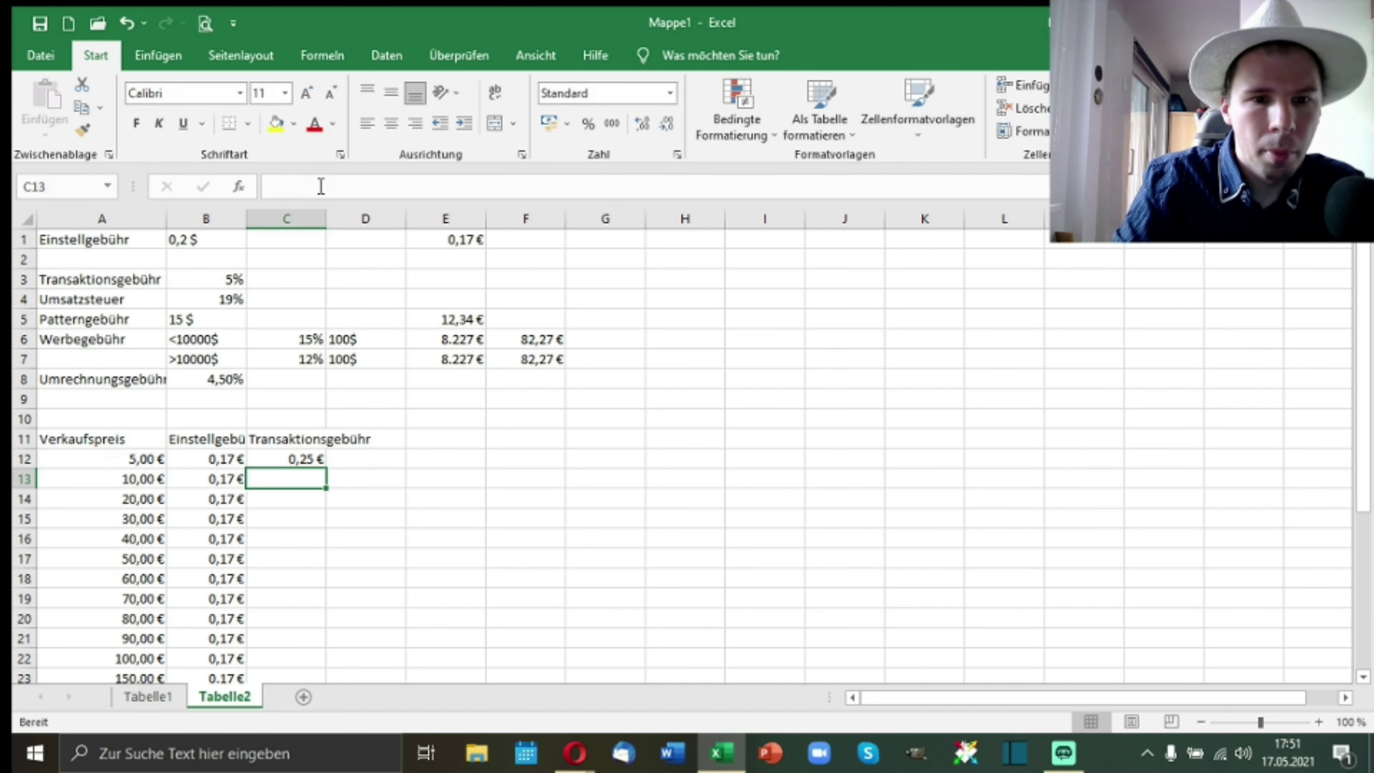
left_click(316, 462)
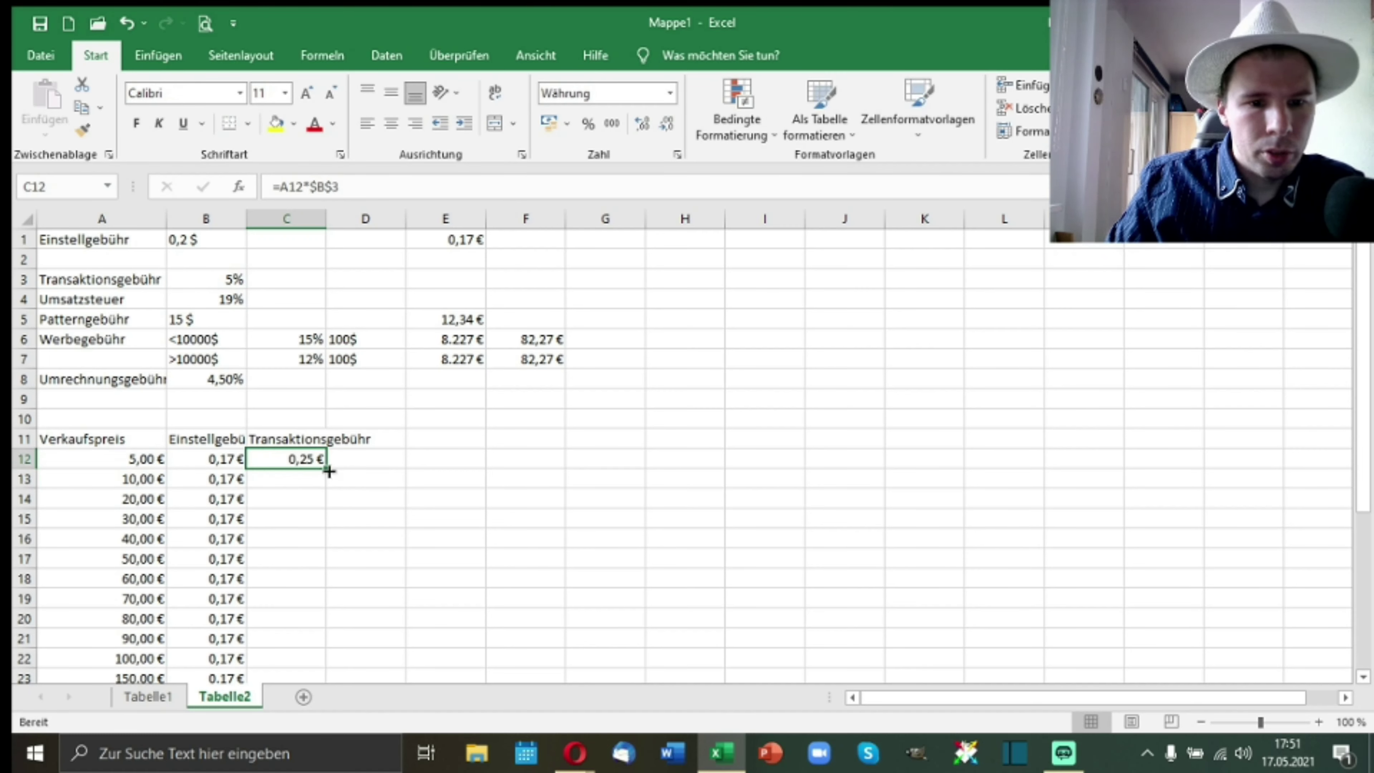
double_click(324, 468)
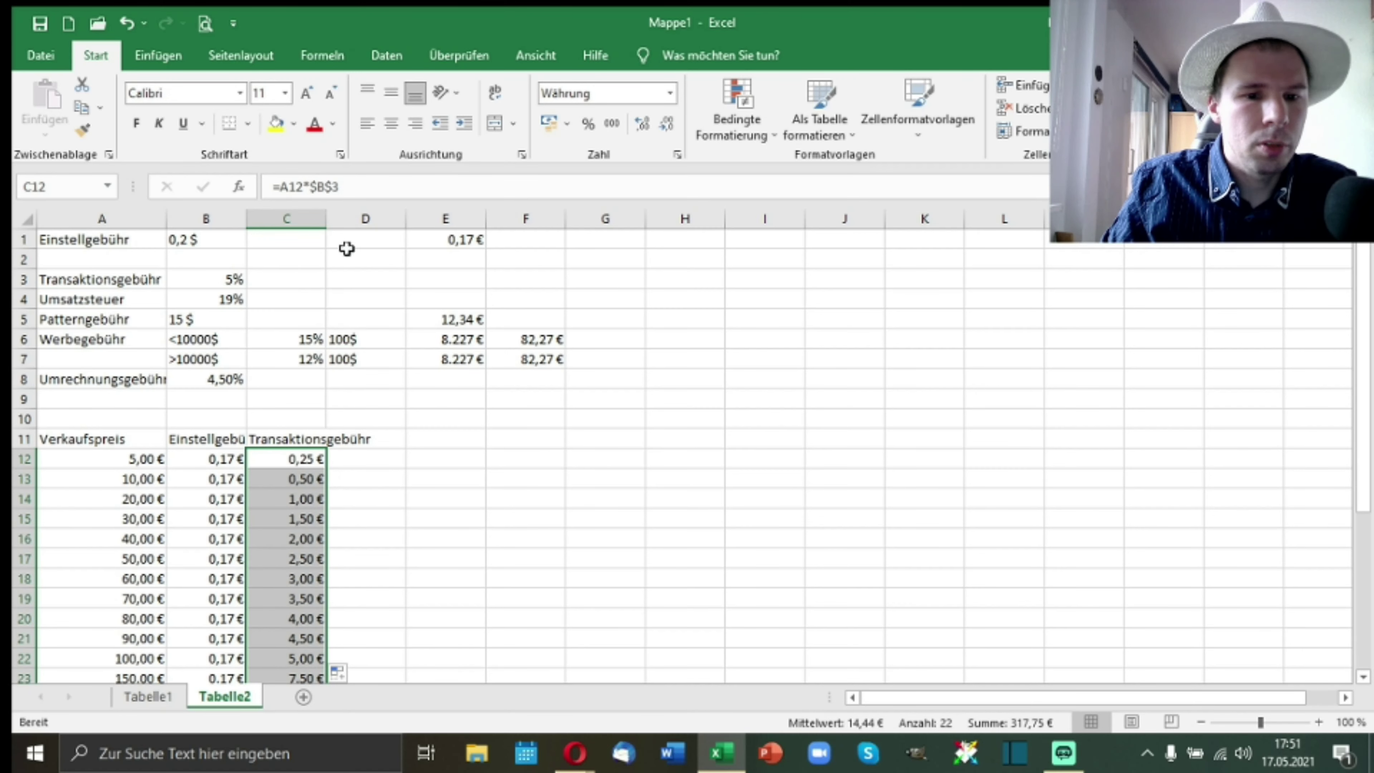
Step: Add an Umsatzsteuer column header in cell D11 by referencing the label in A4
left_click_drag(378, 439, 380, 447)
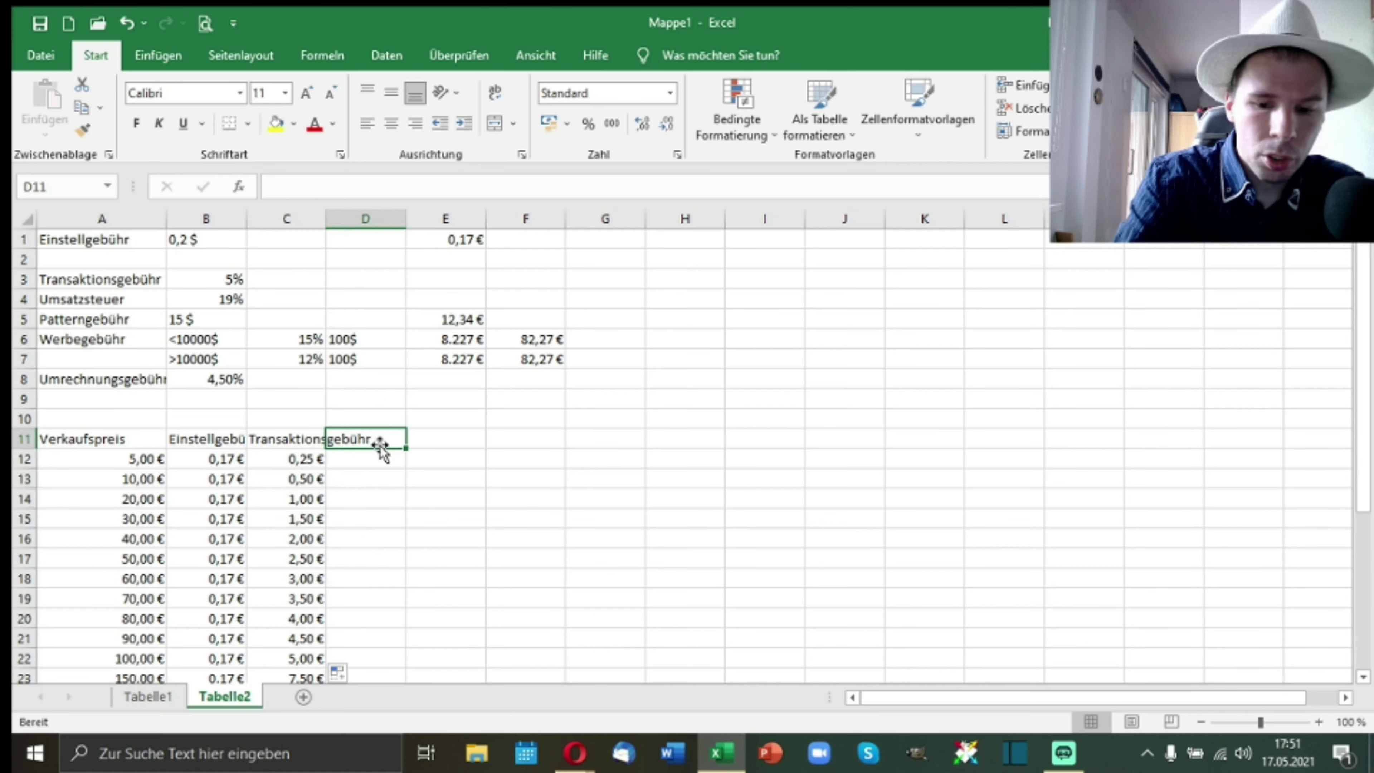
type("=")
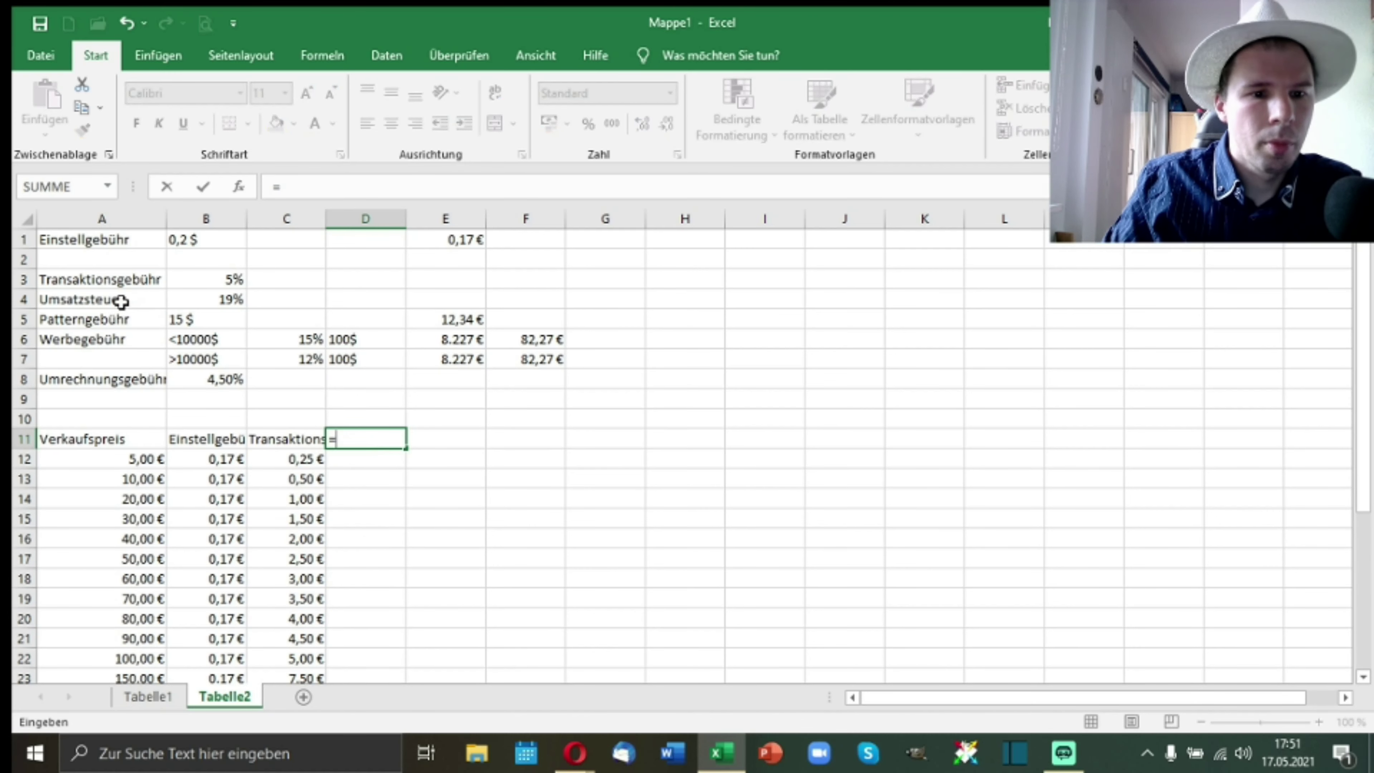
left_click(121, 302)
key("Return")
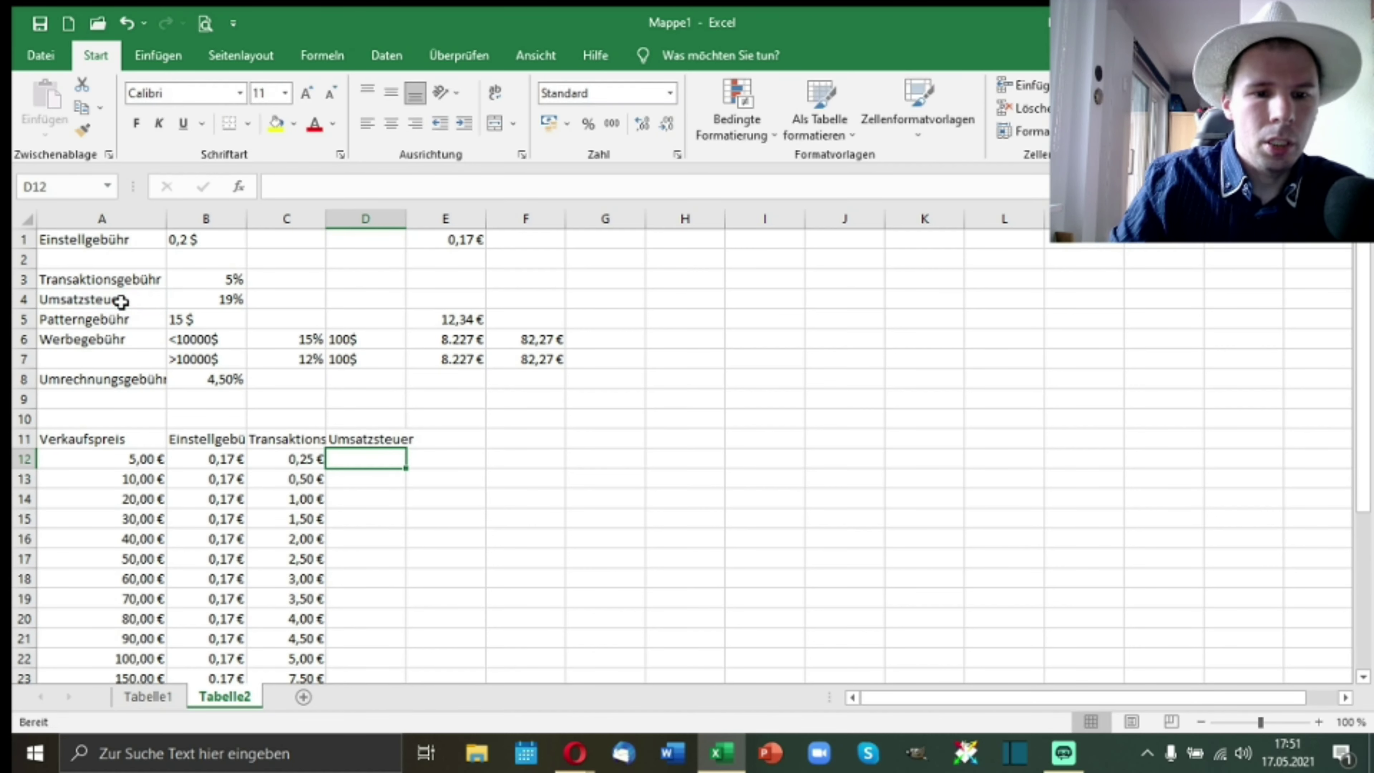
Step: Calculate the Umsatzsteuer in cell D12 with the formula =A12*$B$4 and fill it down for all selling prices
type("=")
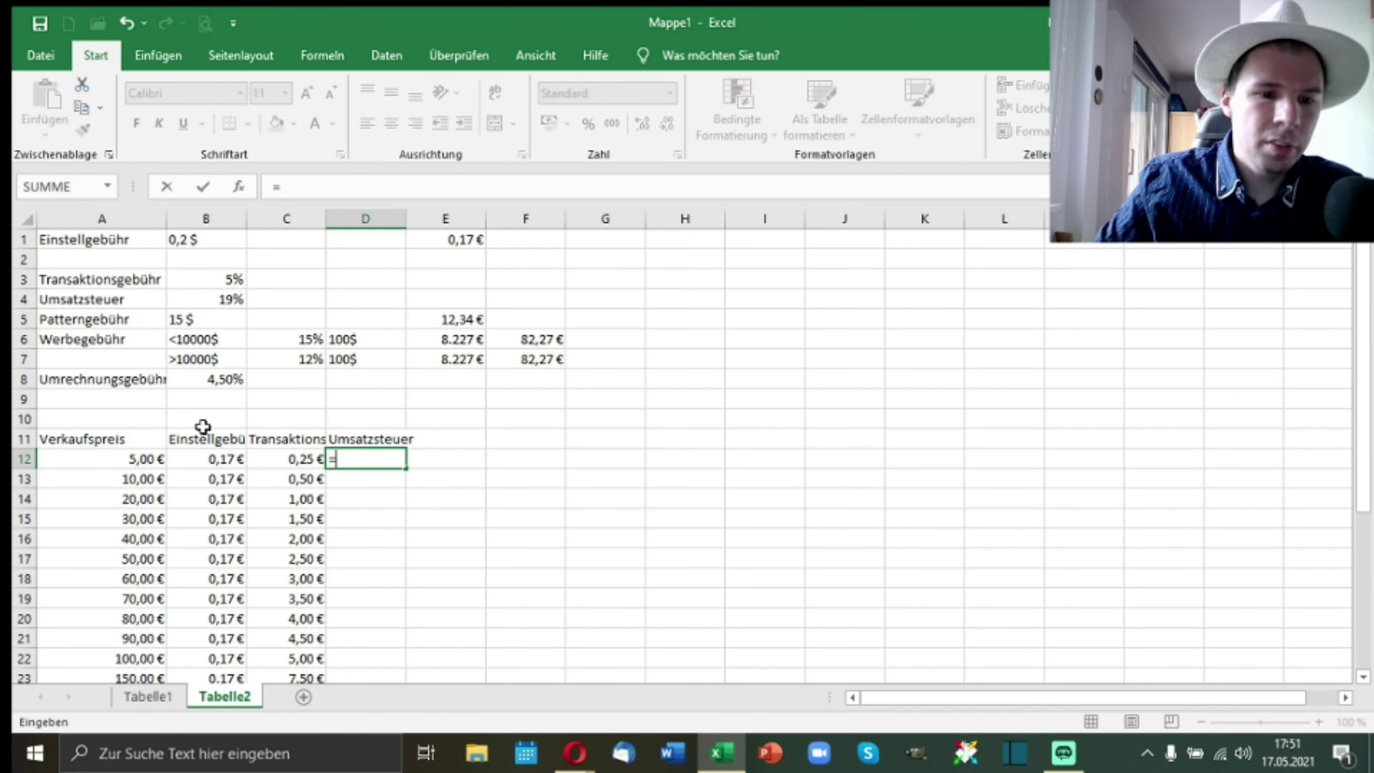
left_click(76, 457)
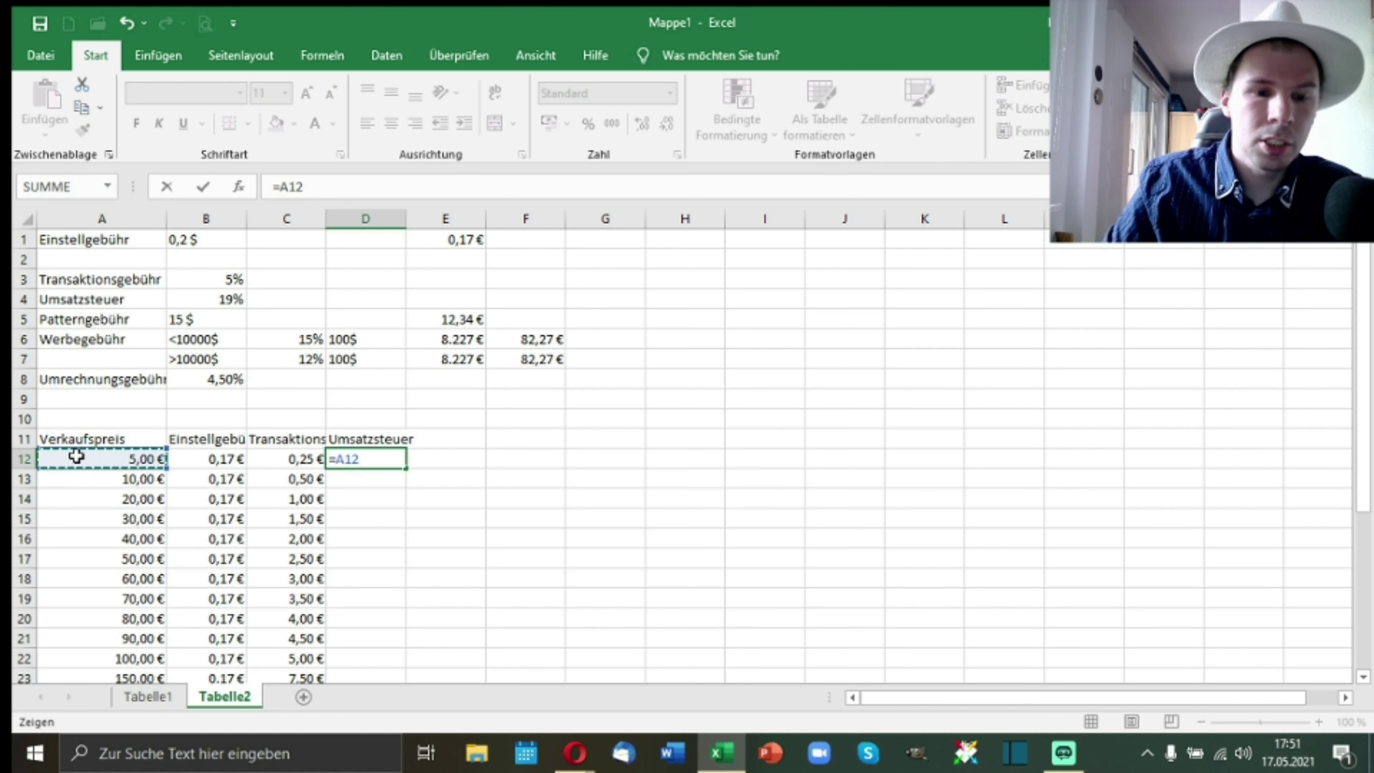
type("*")
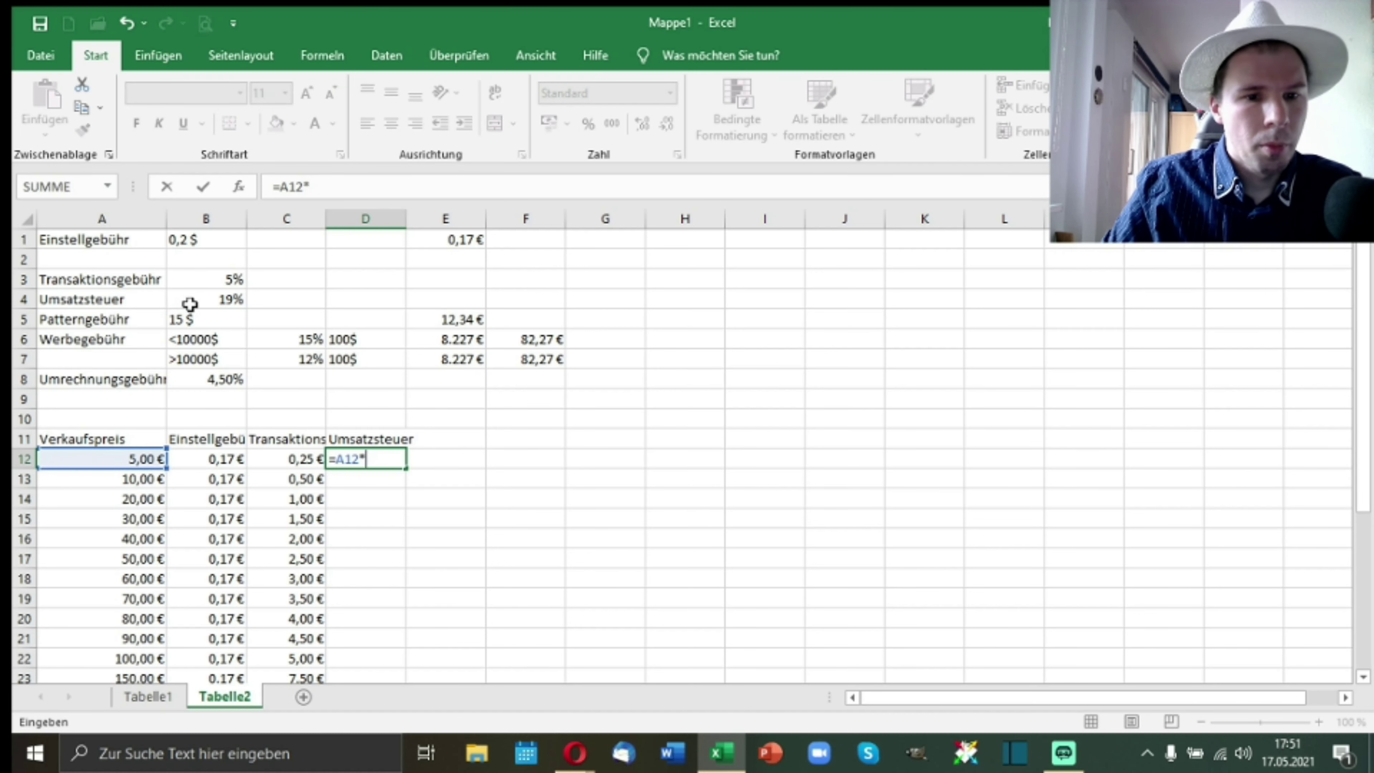
left_click(189, 301)
left_click(306, 193)
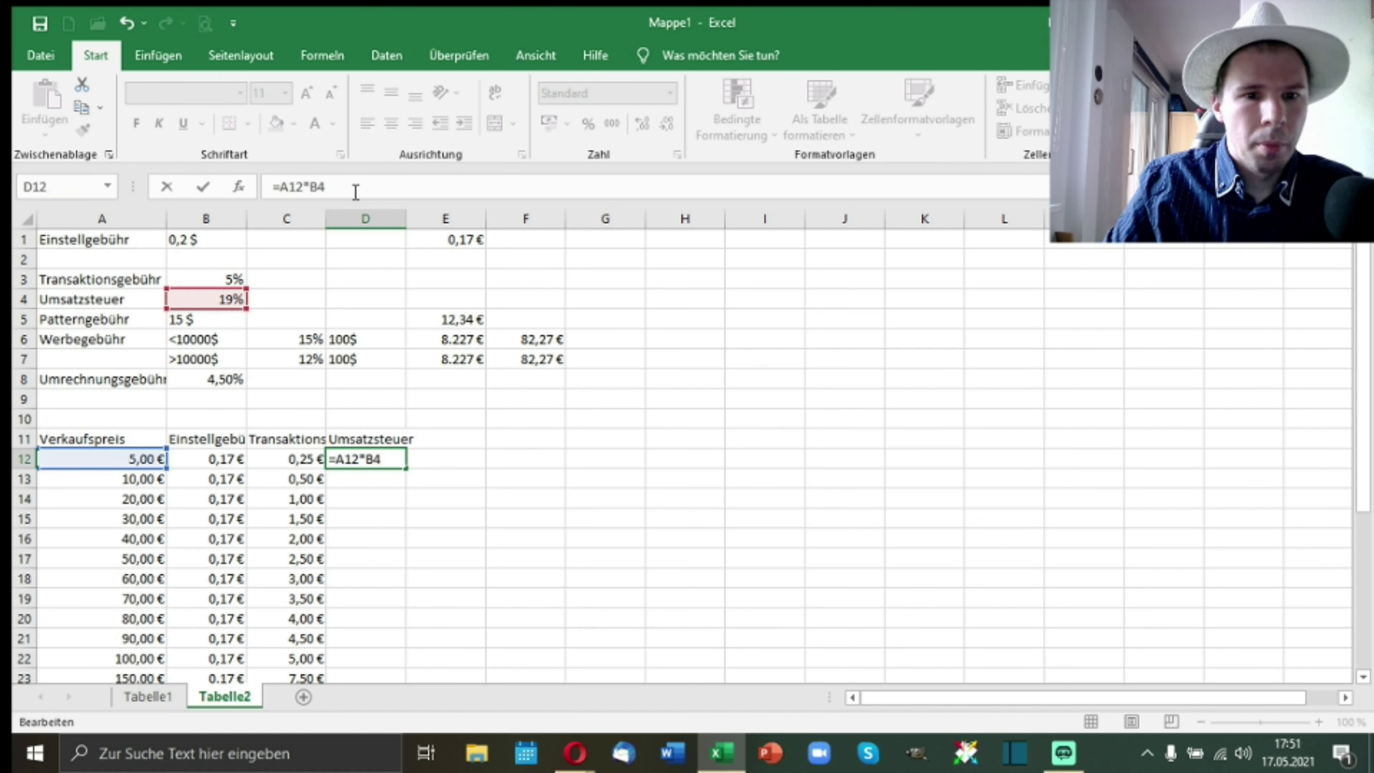
type("$B")
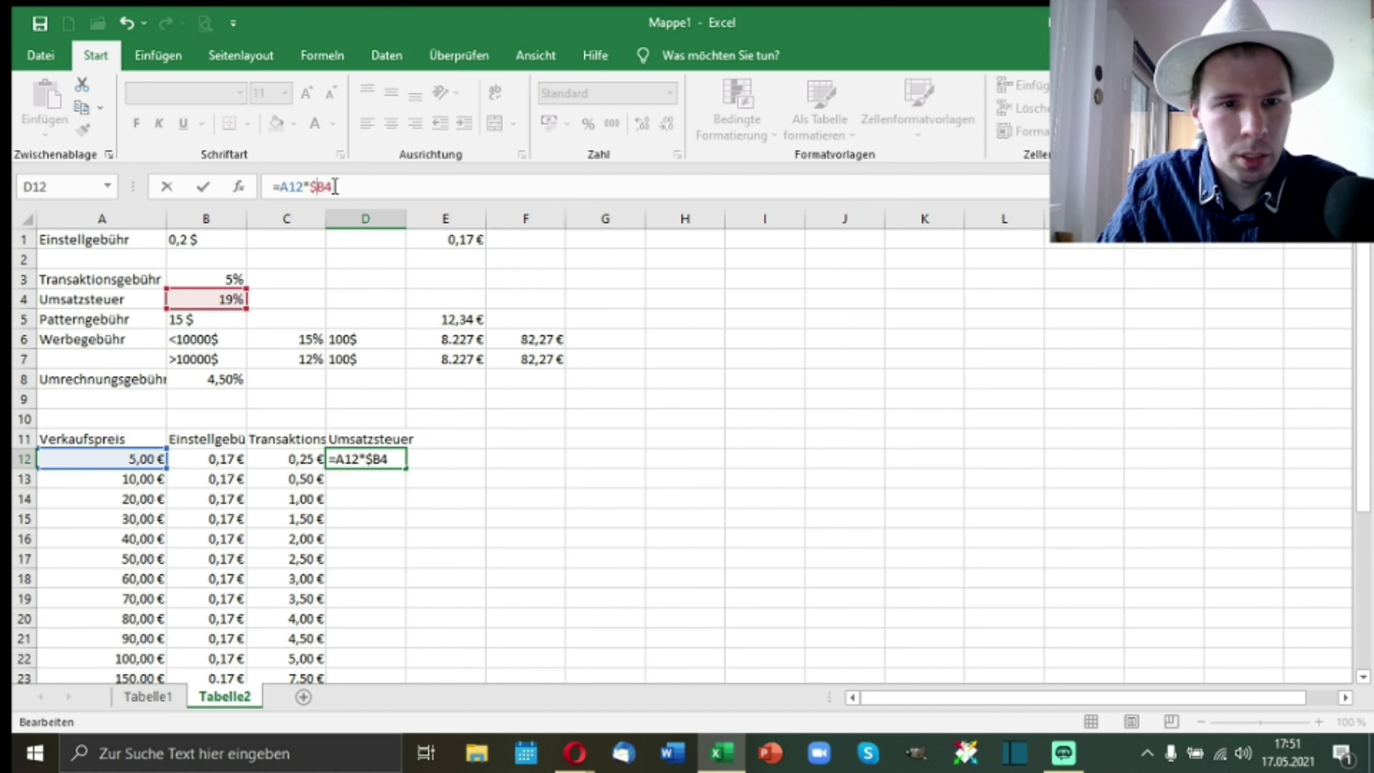
type("$")
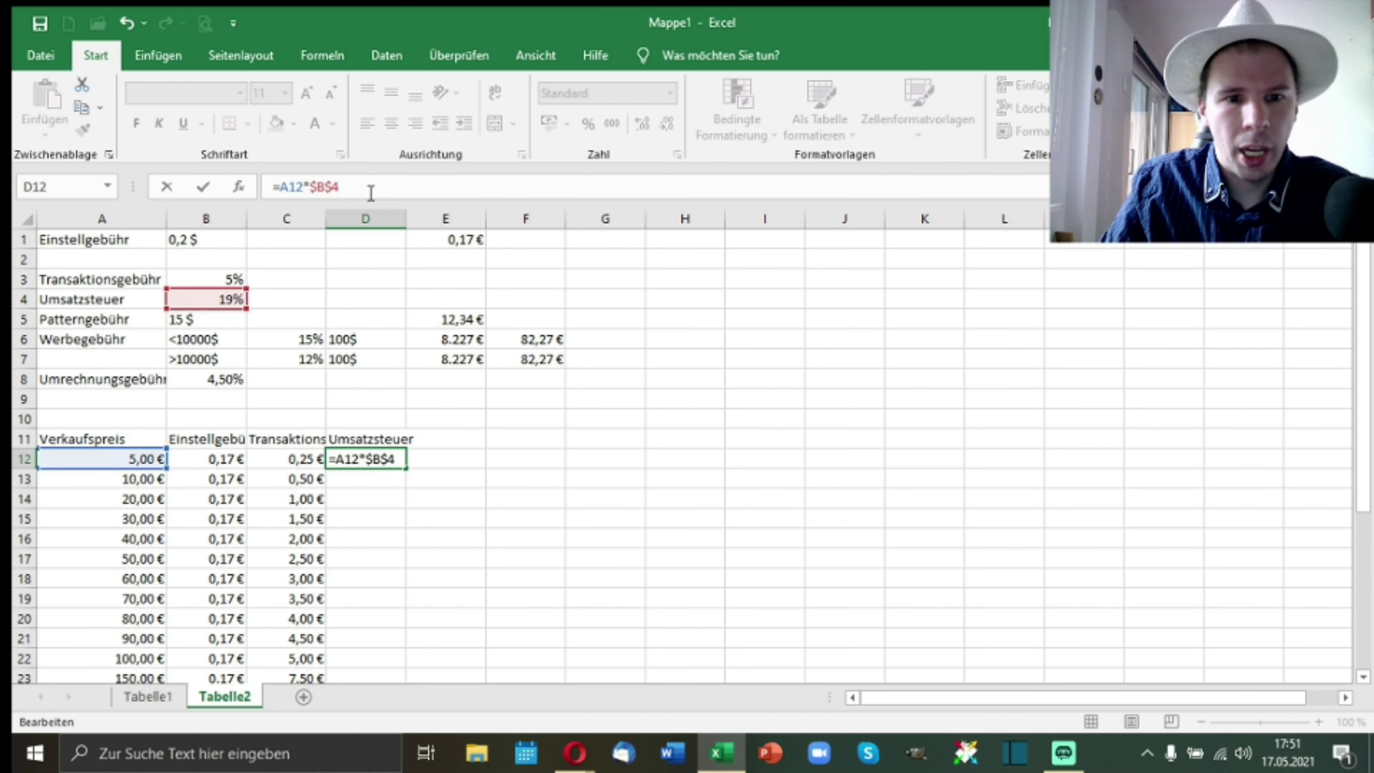
key("Return")
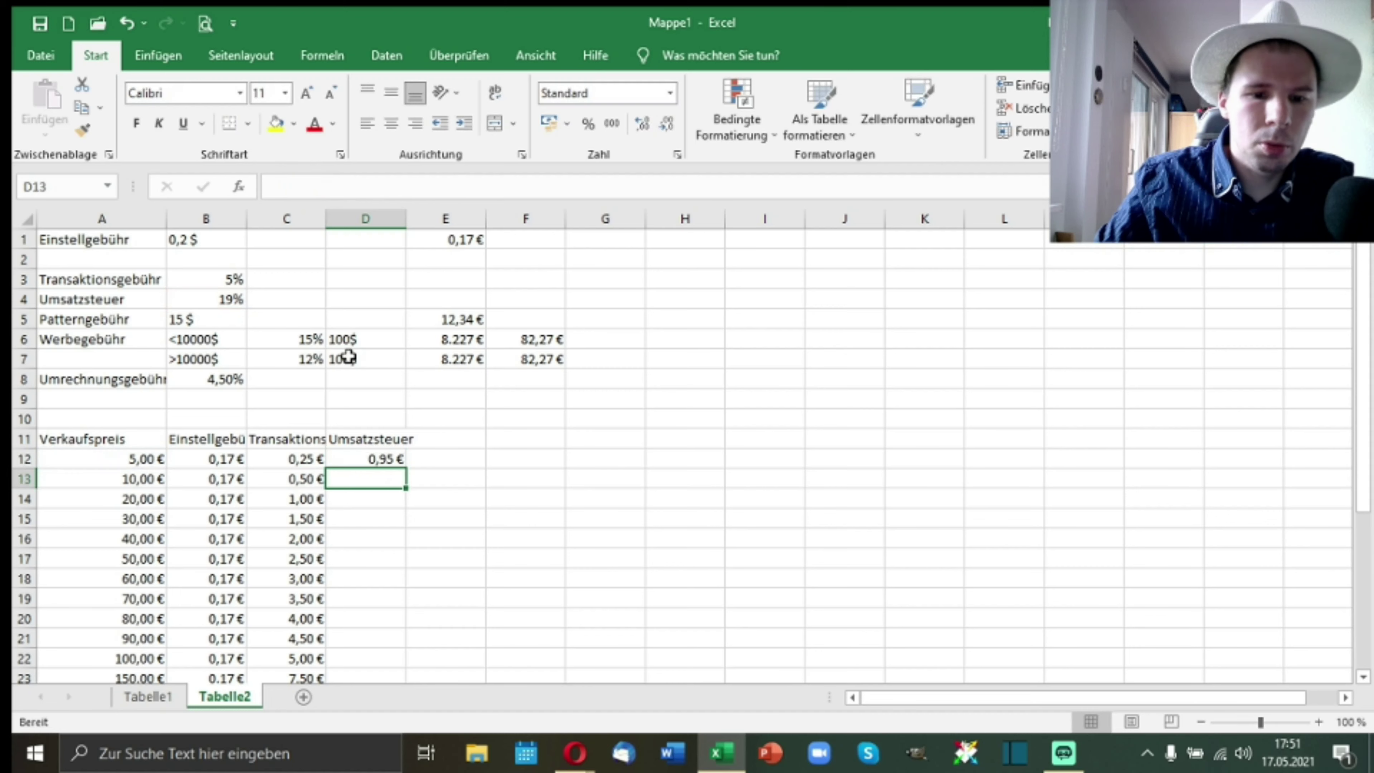
left_click(398, 457)
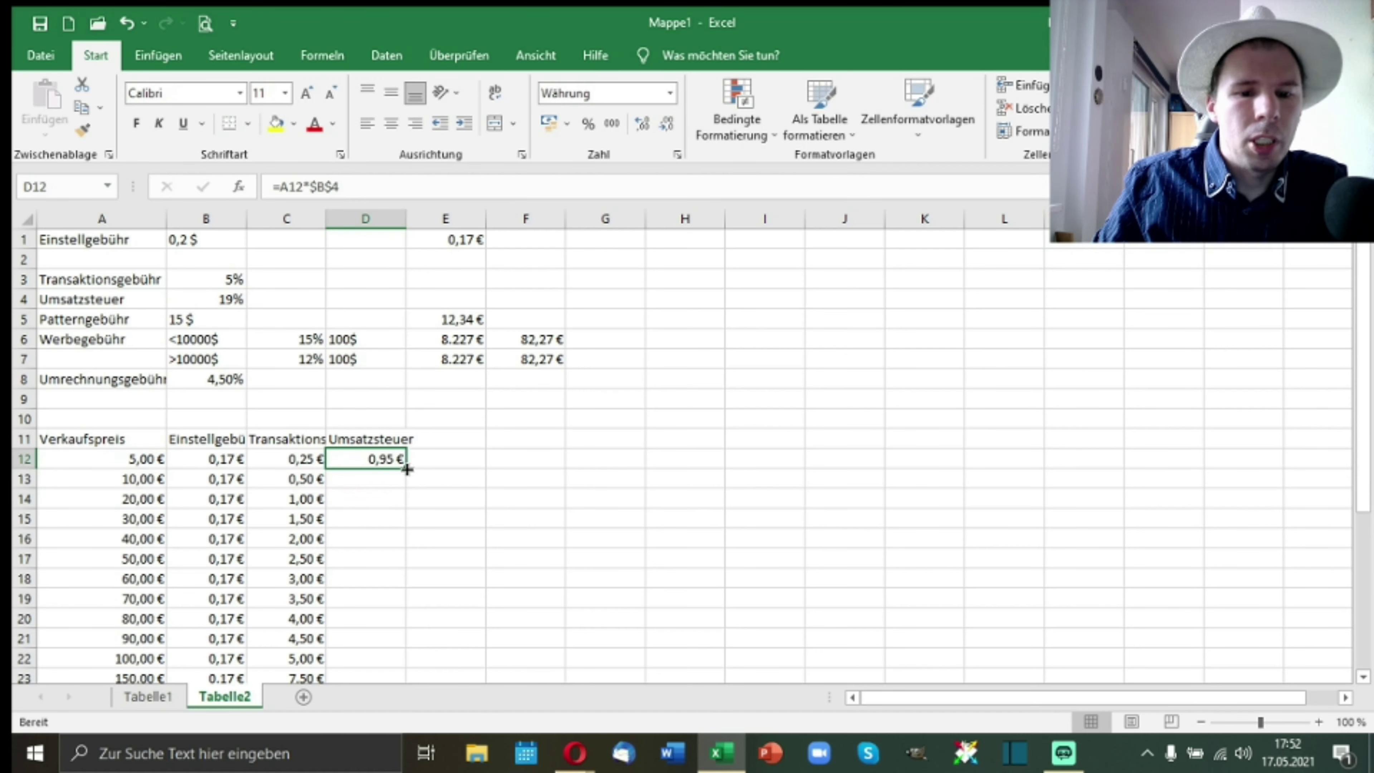
double_click(407, 469)
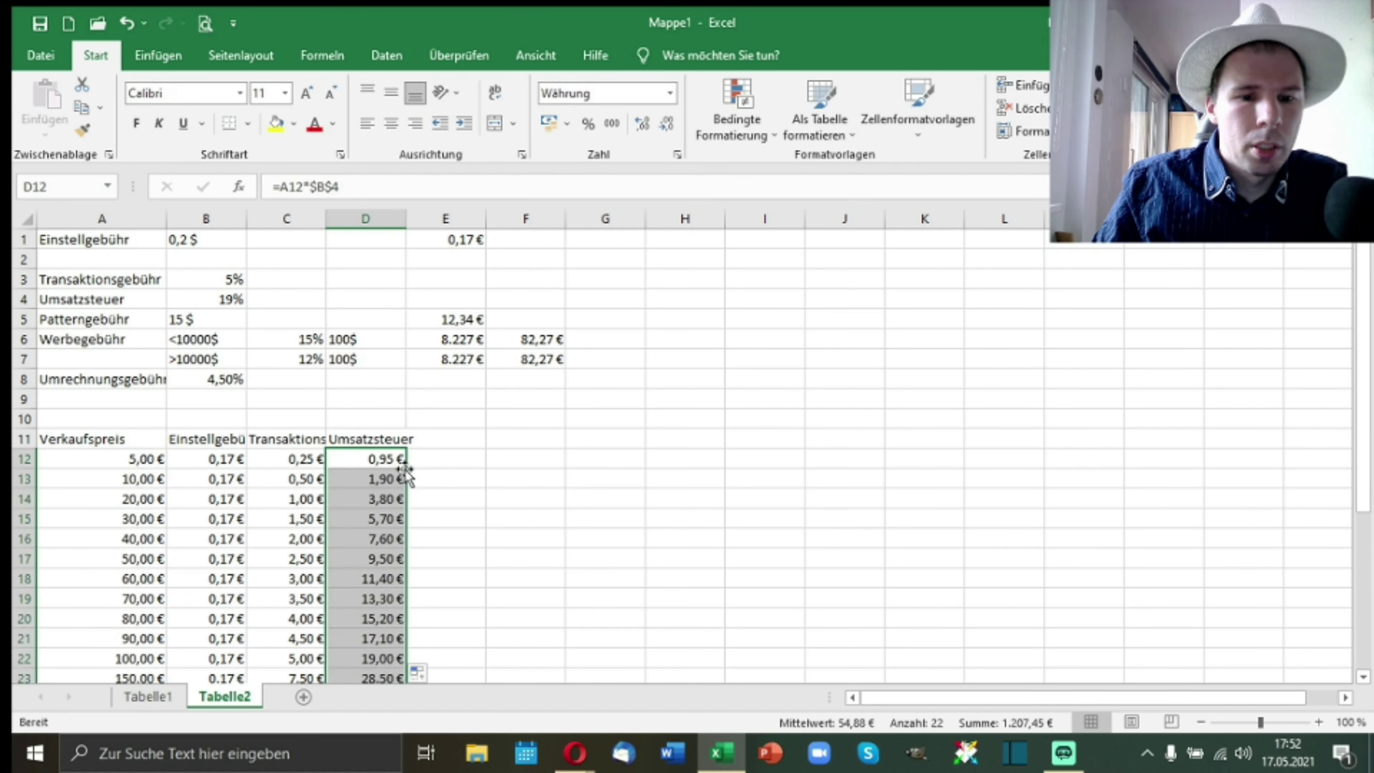
Step: Add a Patterngebühr column header in cell E11 by referencing the label in A5
left_click(453, 457)
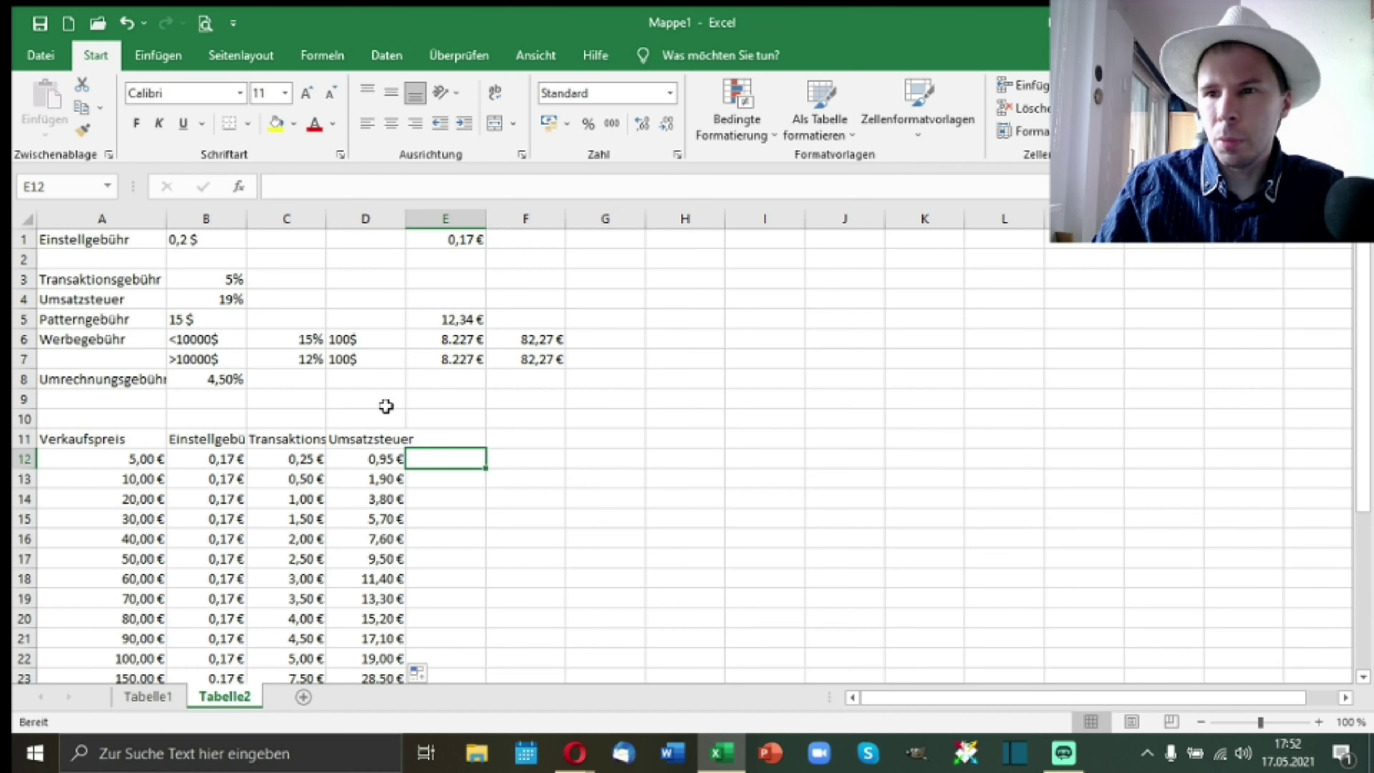
left_click(464, 438)
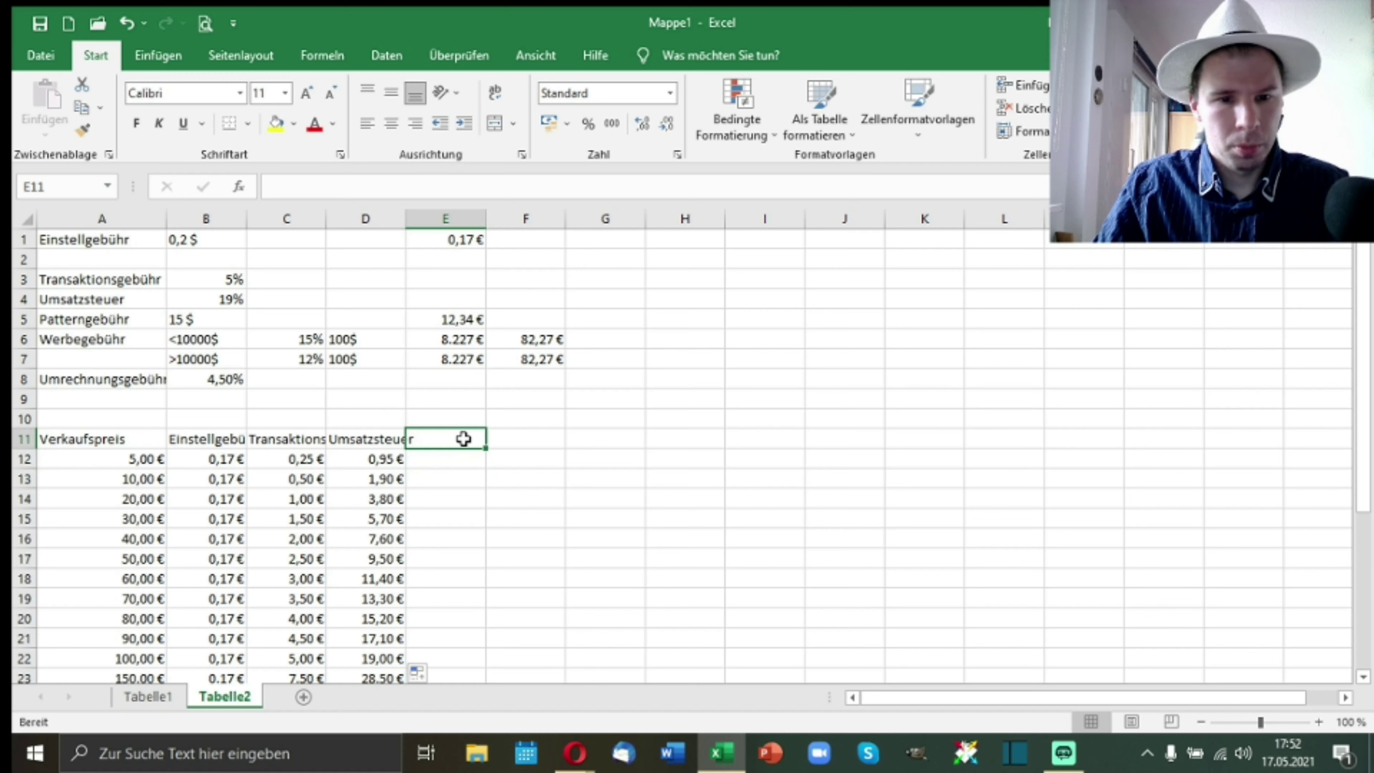
type("=")
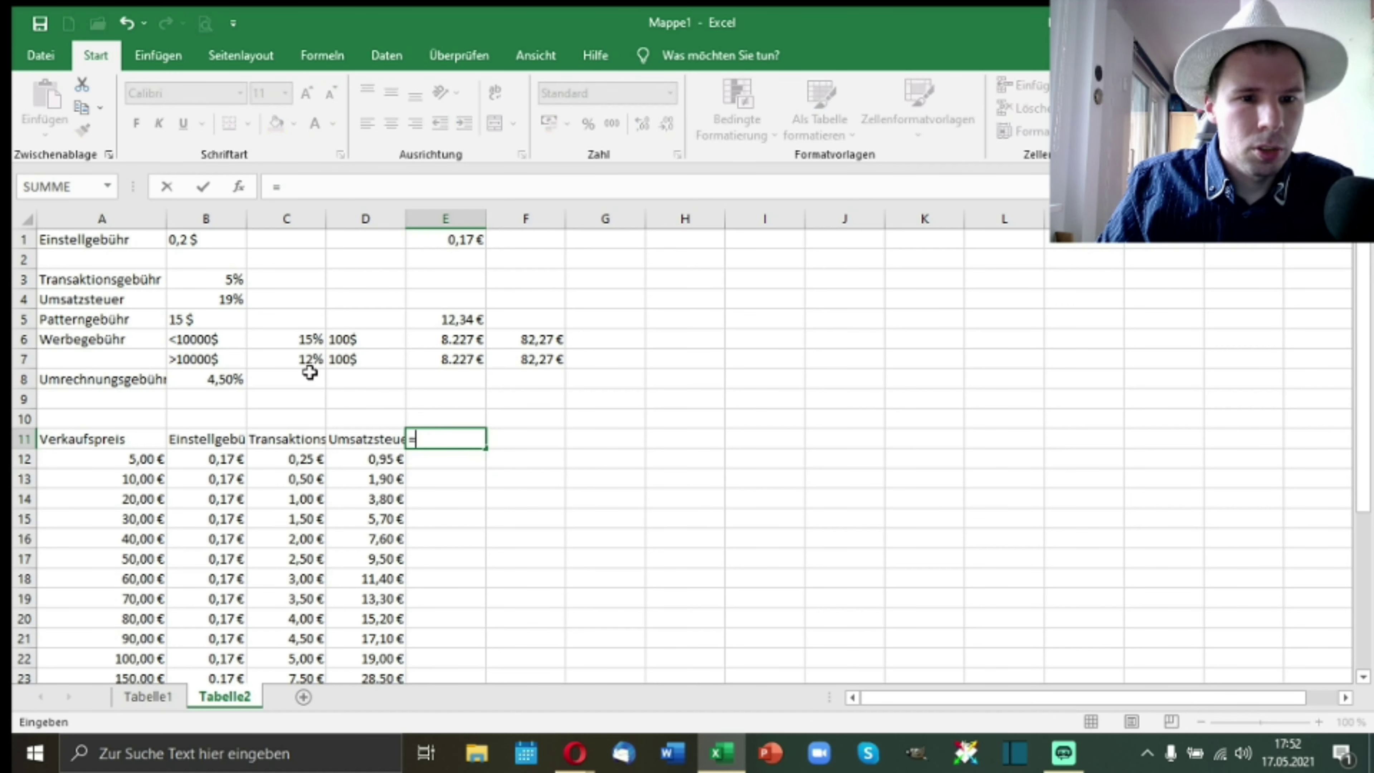
left_click(79, 322)
key("Return")
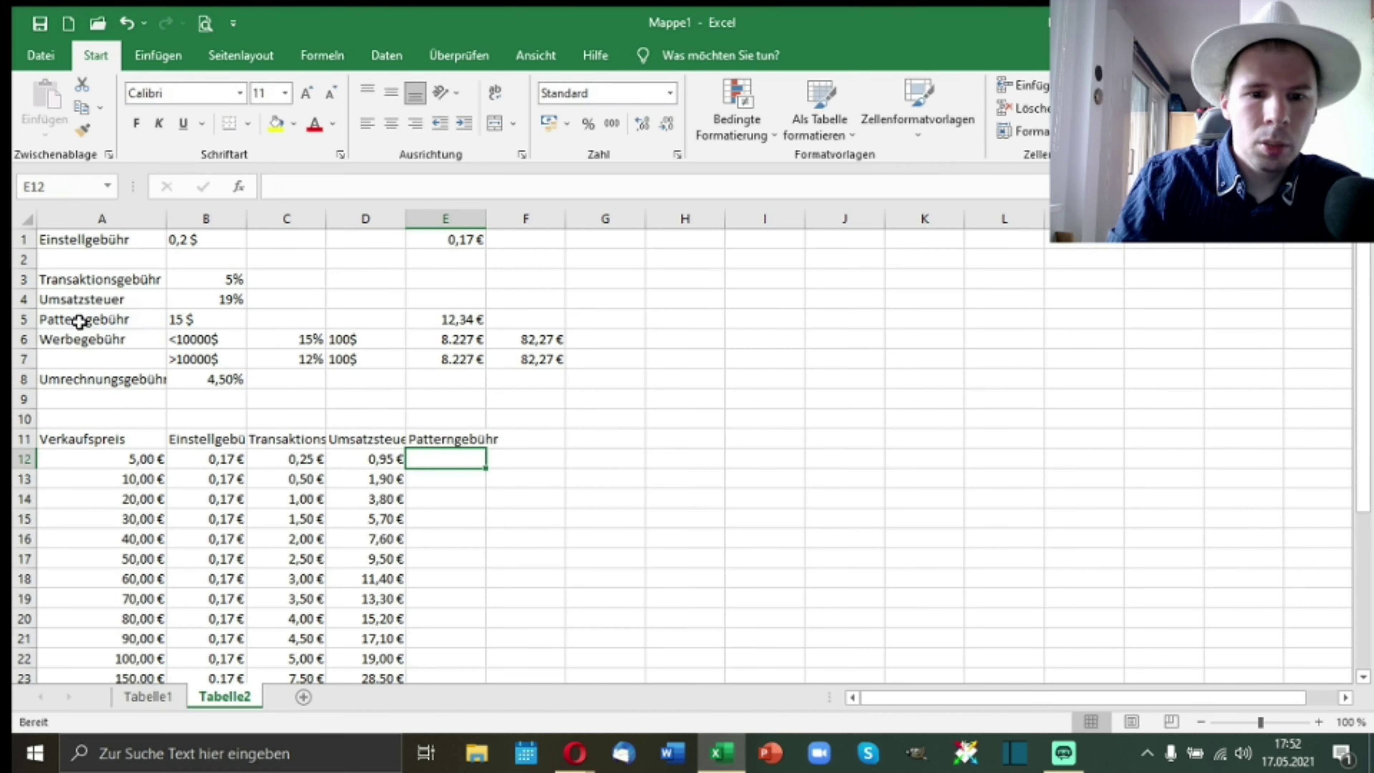
Step: Enter the Patterngebühr in cell E12 with the absolute reference =$E$5 and fill it down for all selling prices
type("=")
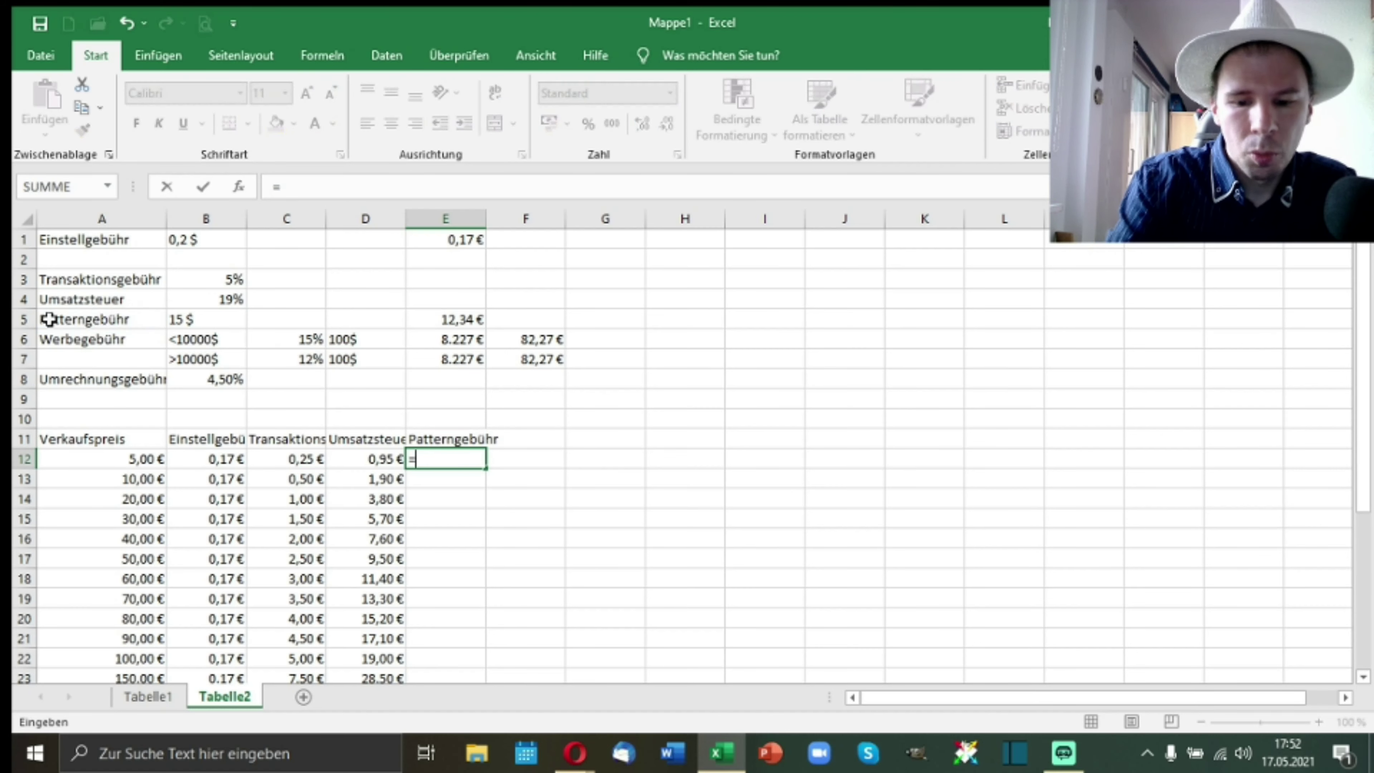
left_click(457, 319)
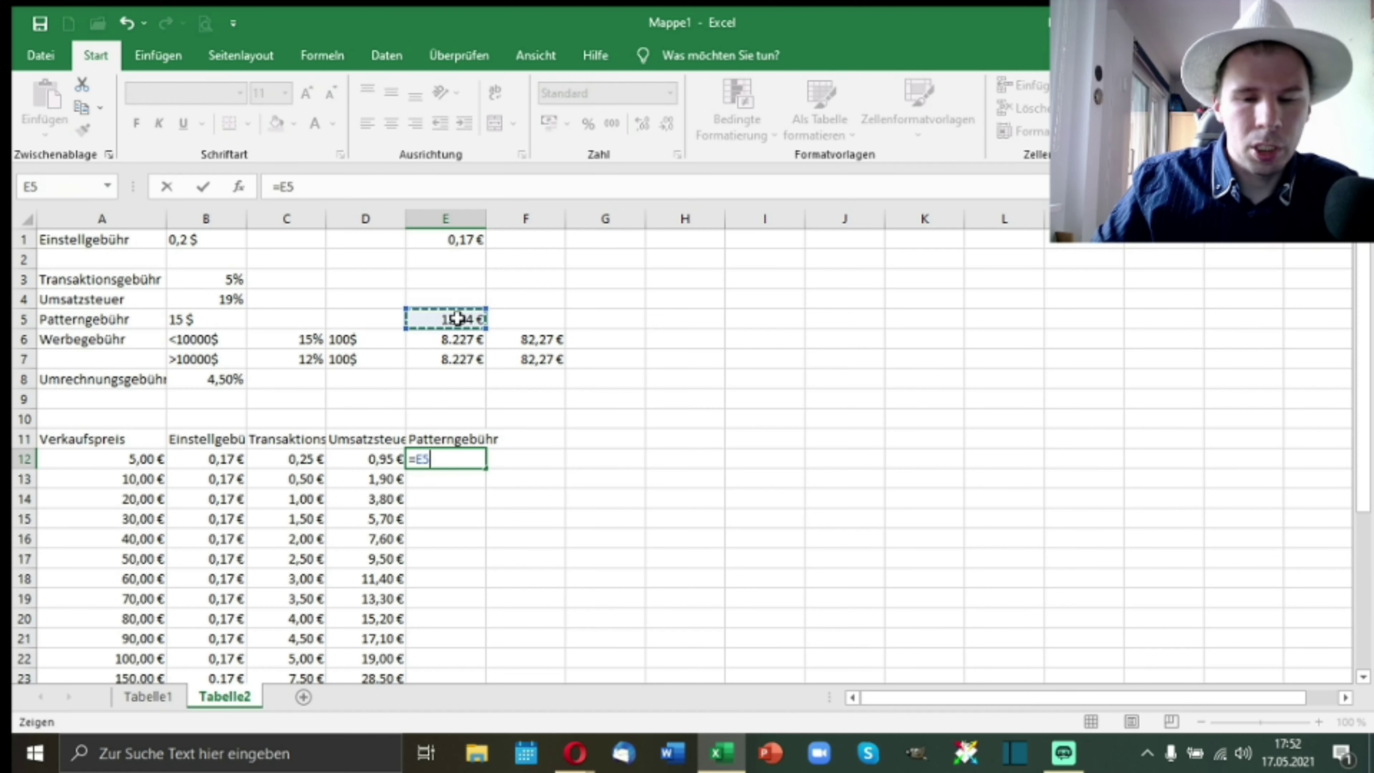
left_click(288, 187)
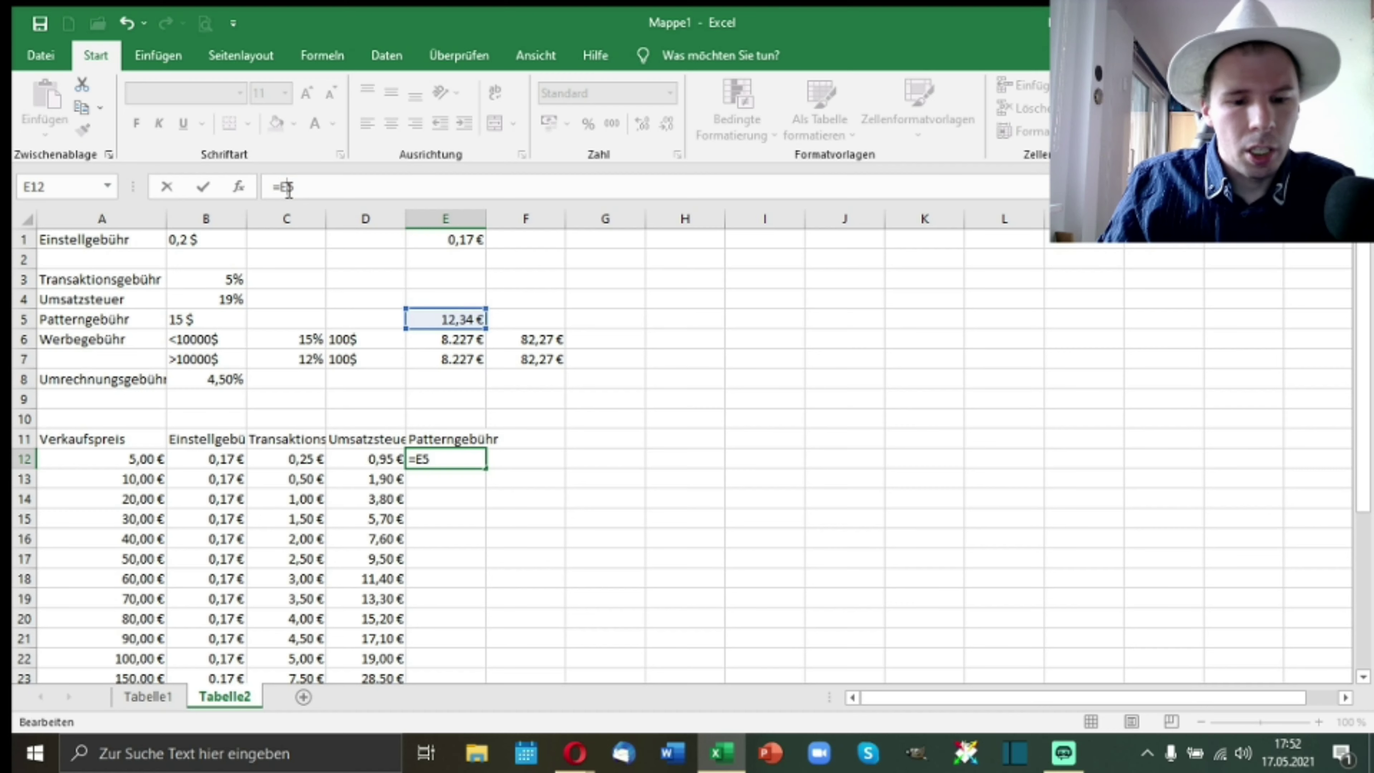
type("$E$")
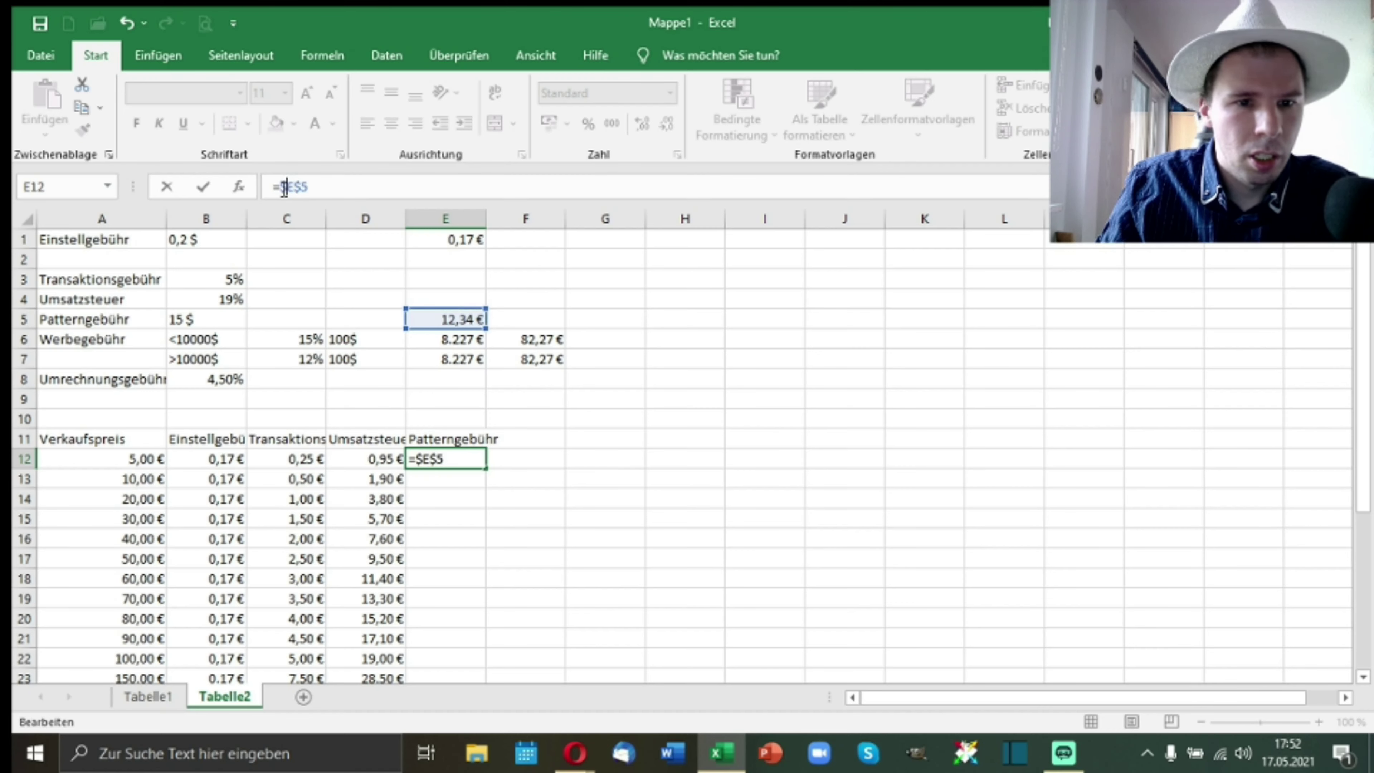
key("Return")
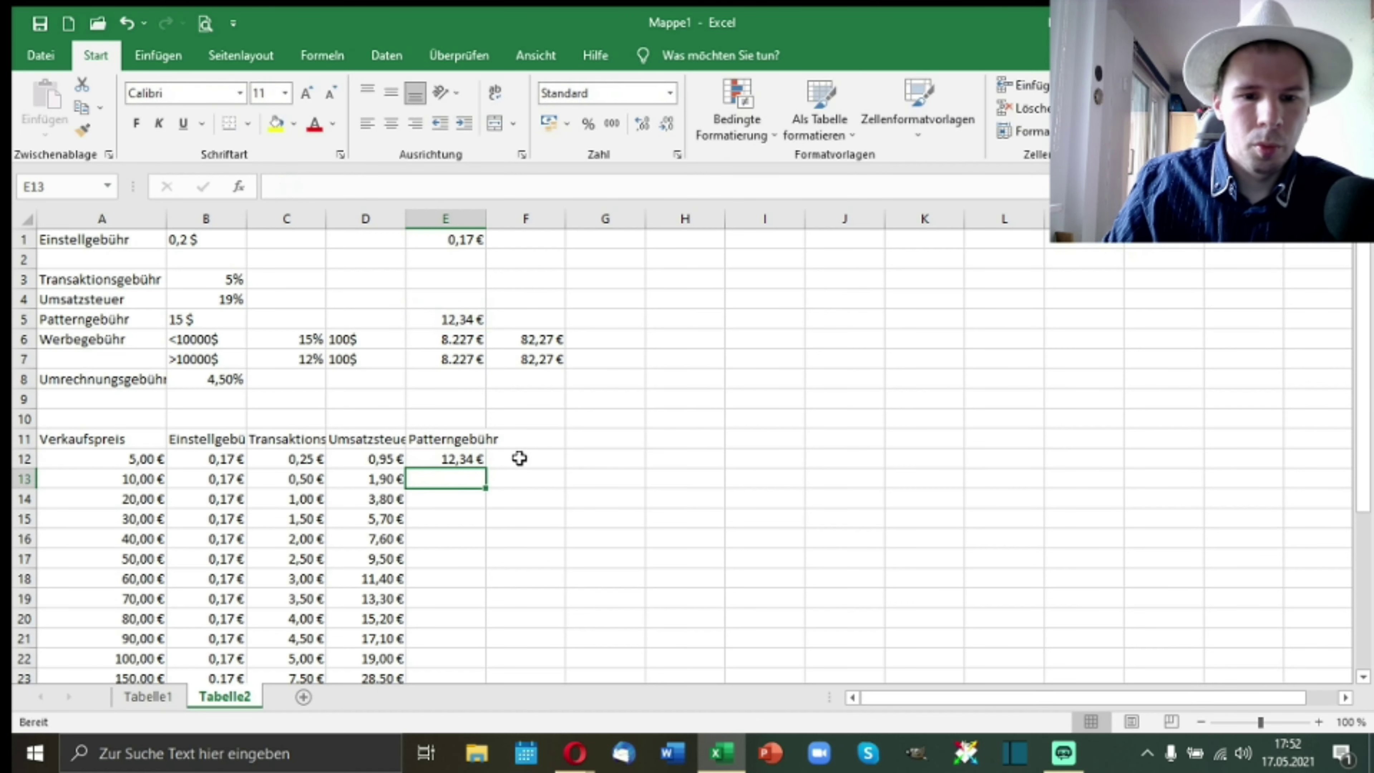
left_click(463, 454)
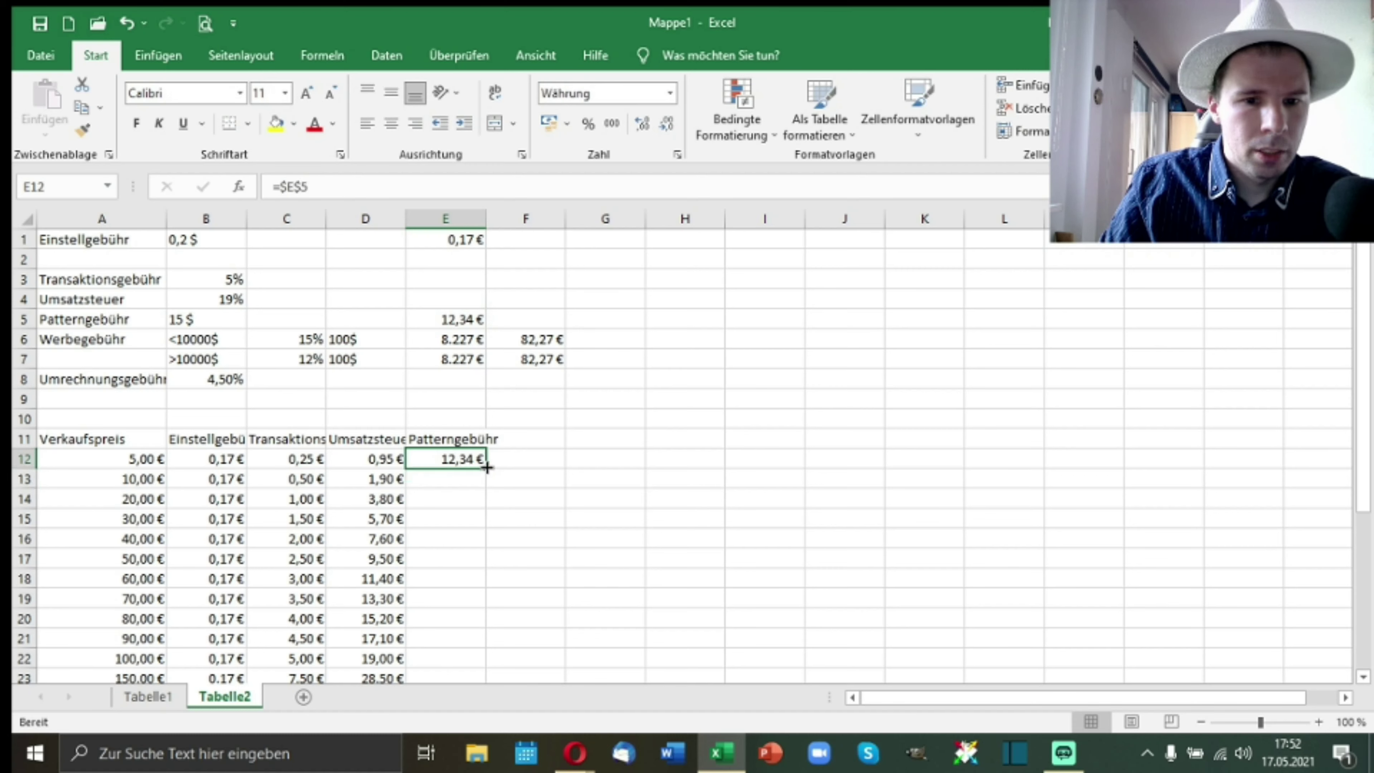
double_click(486, 467)
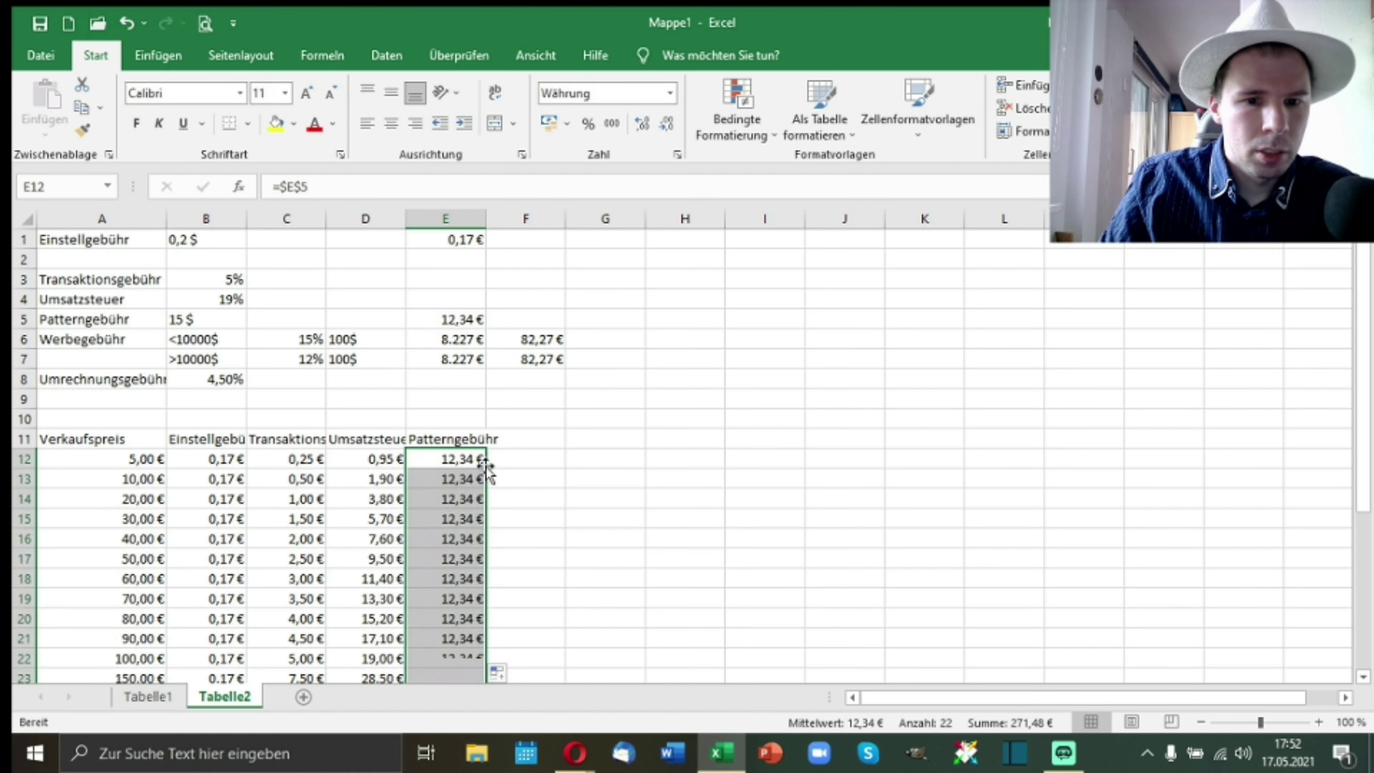
Step: Fit column E to its contents and shade the fee columns in B11:E33 yellow
left_click(534, 460)
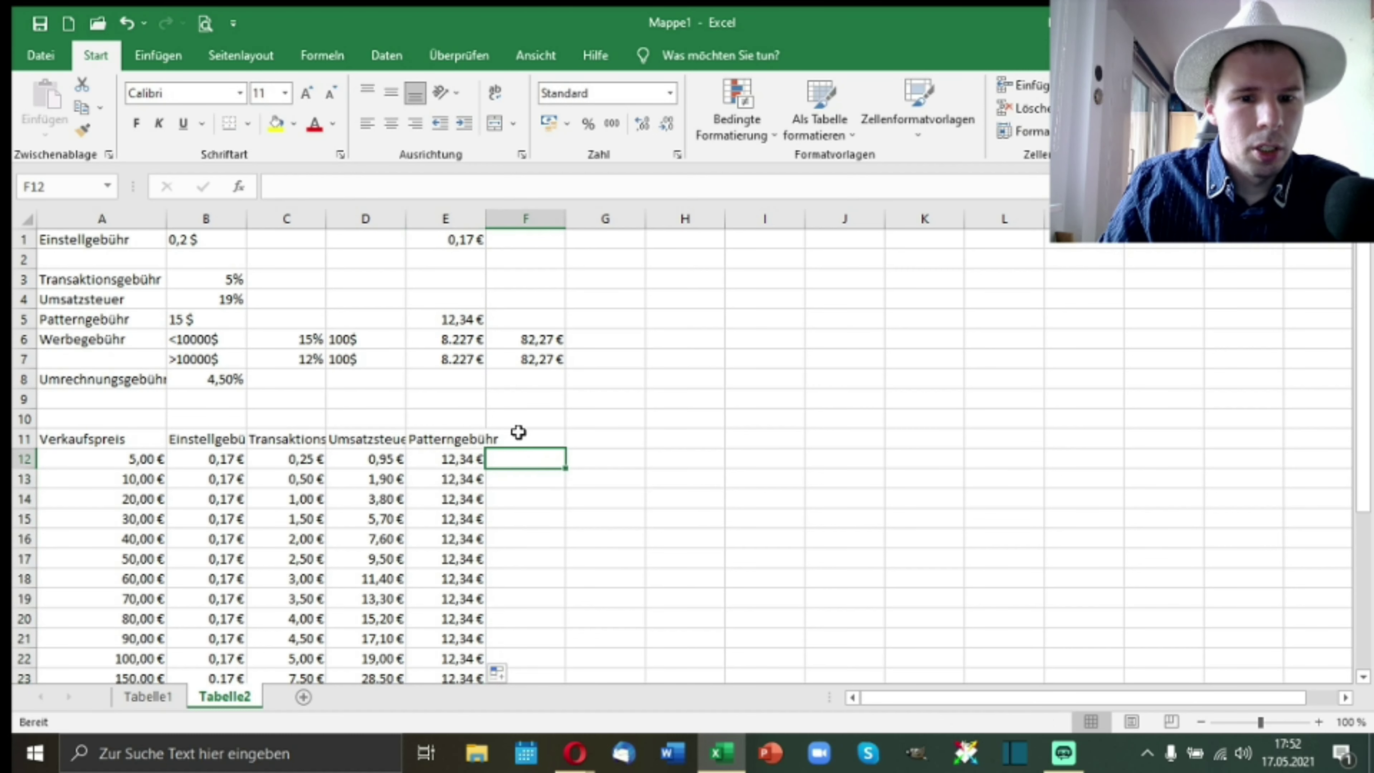
double_click(487, 223)
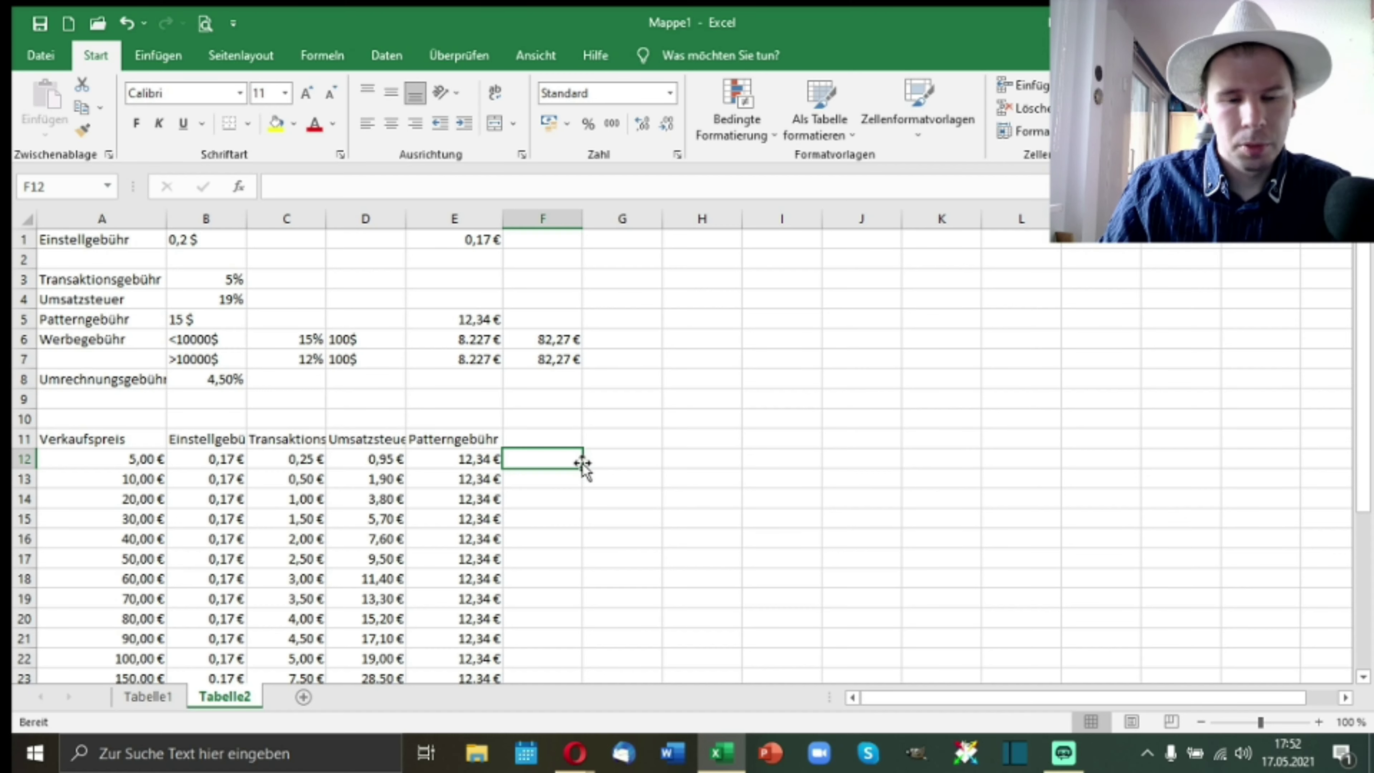
left_click(184, 439)
scroll(189, 438, "down", 5)
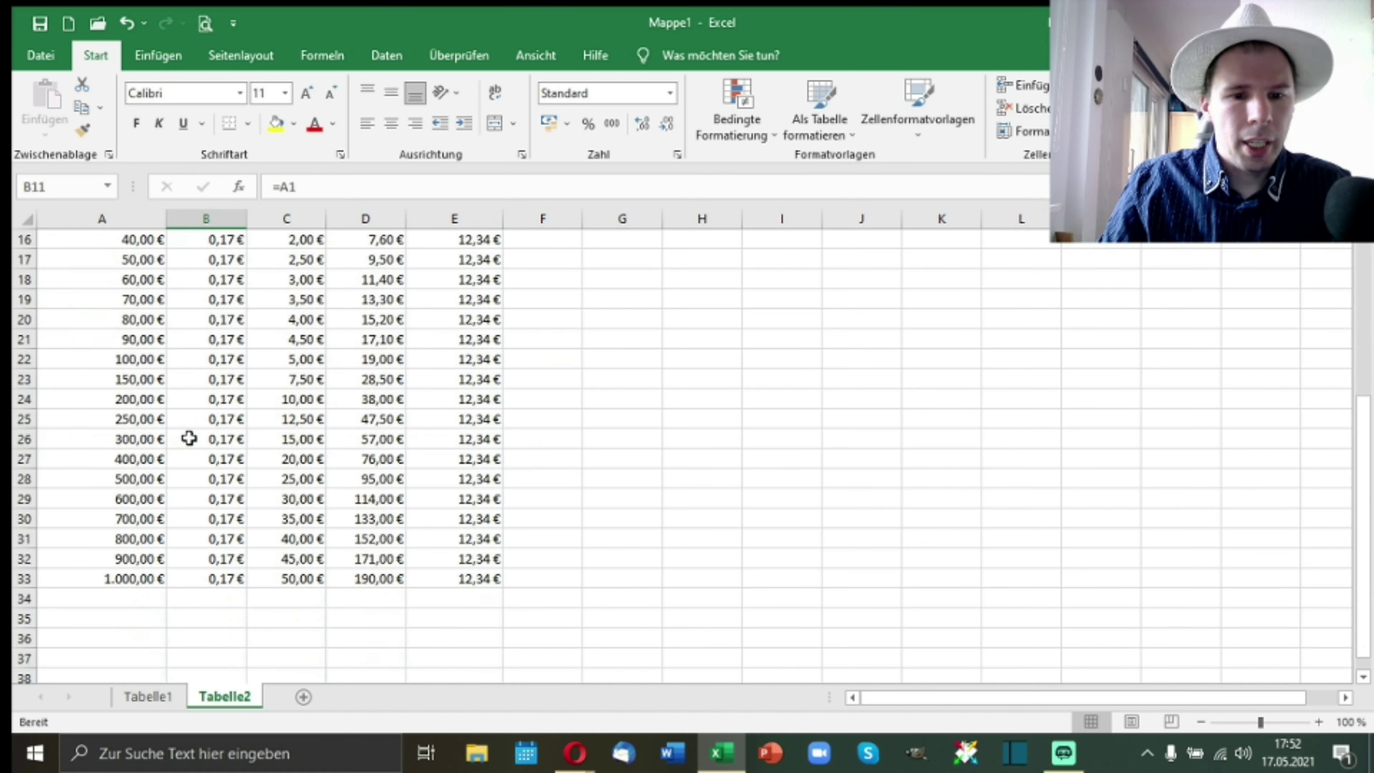
left_click(460, 578, "shift")
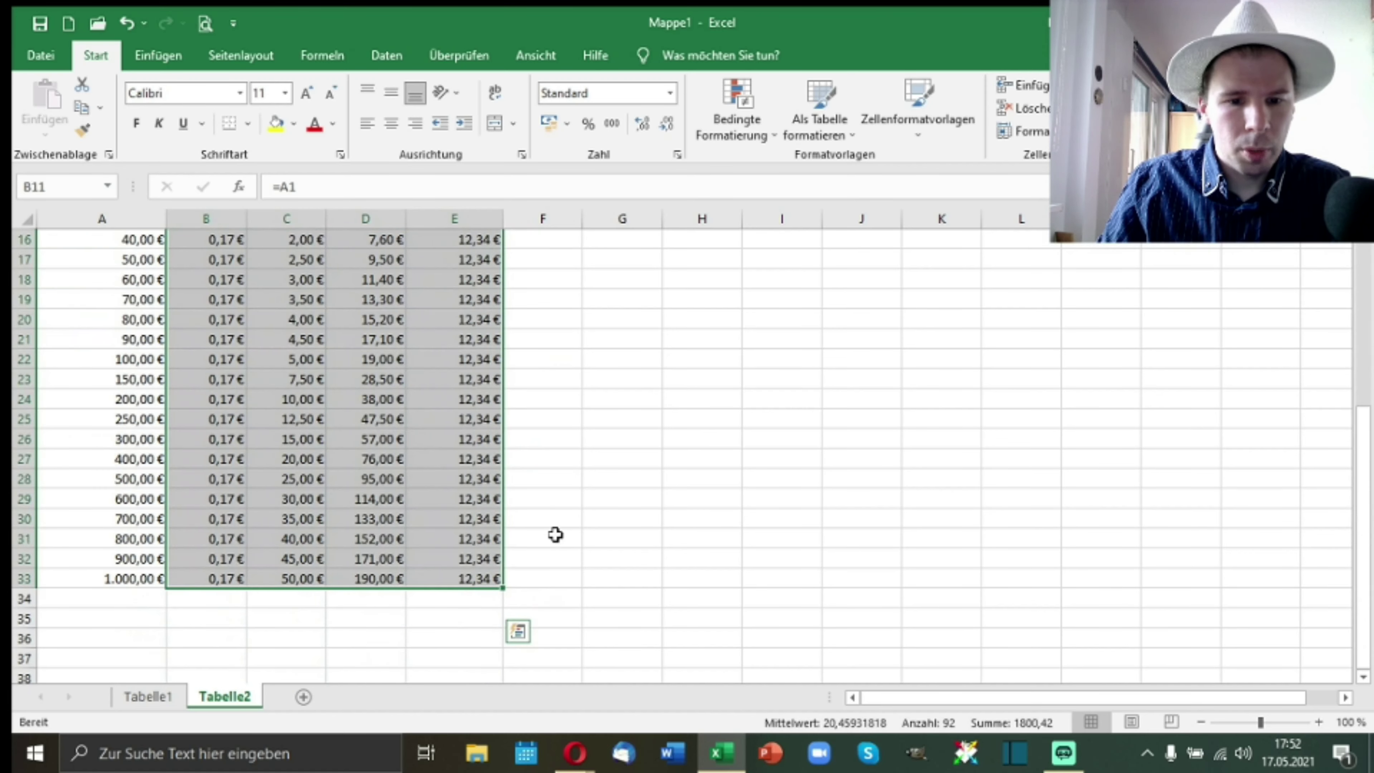
scroll(556, 535, "up", 4)
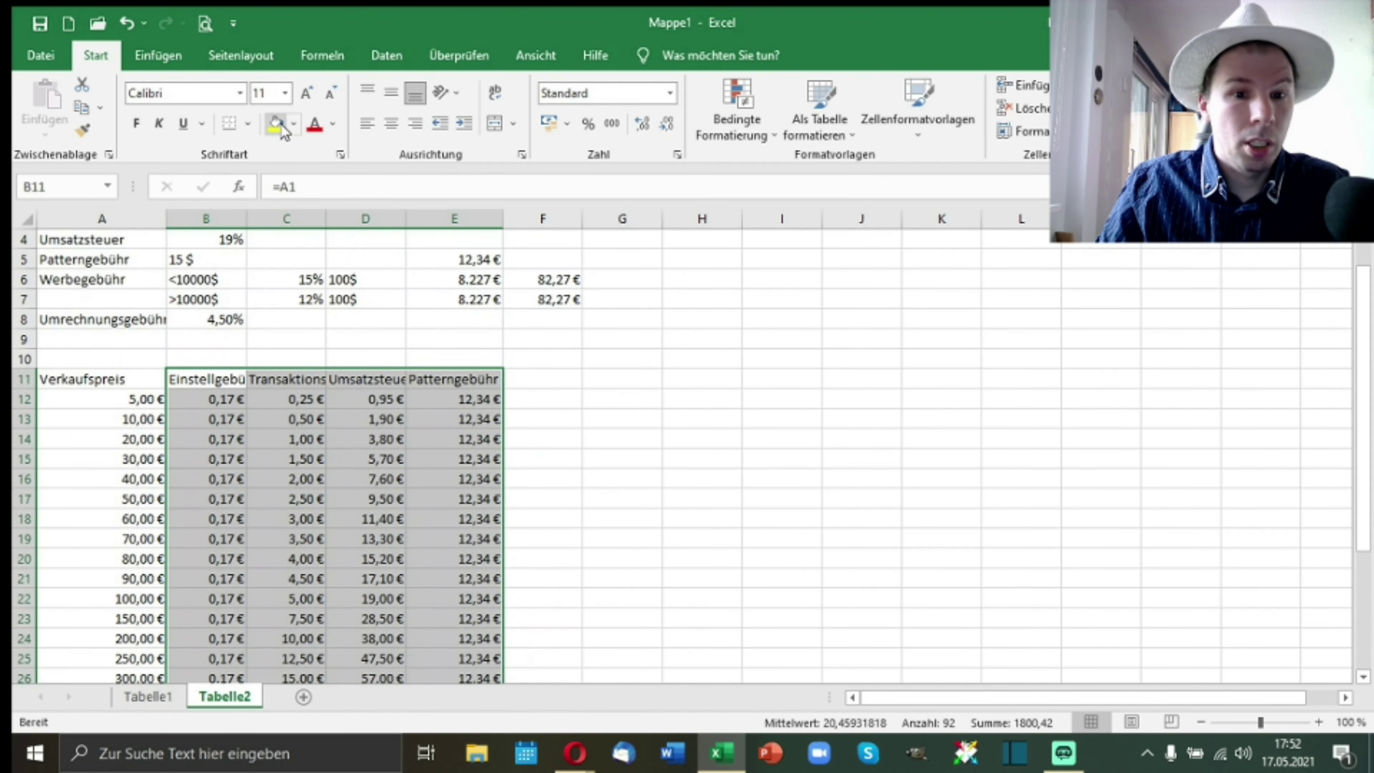
left_click(276, 124)
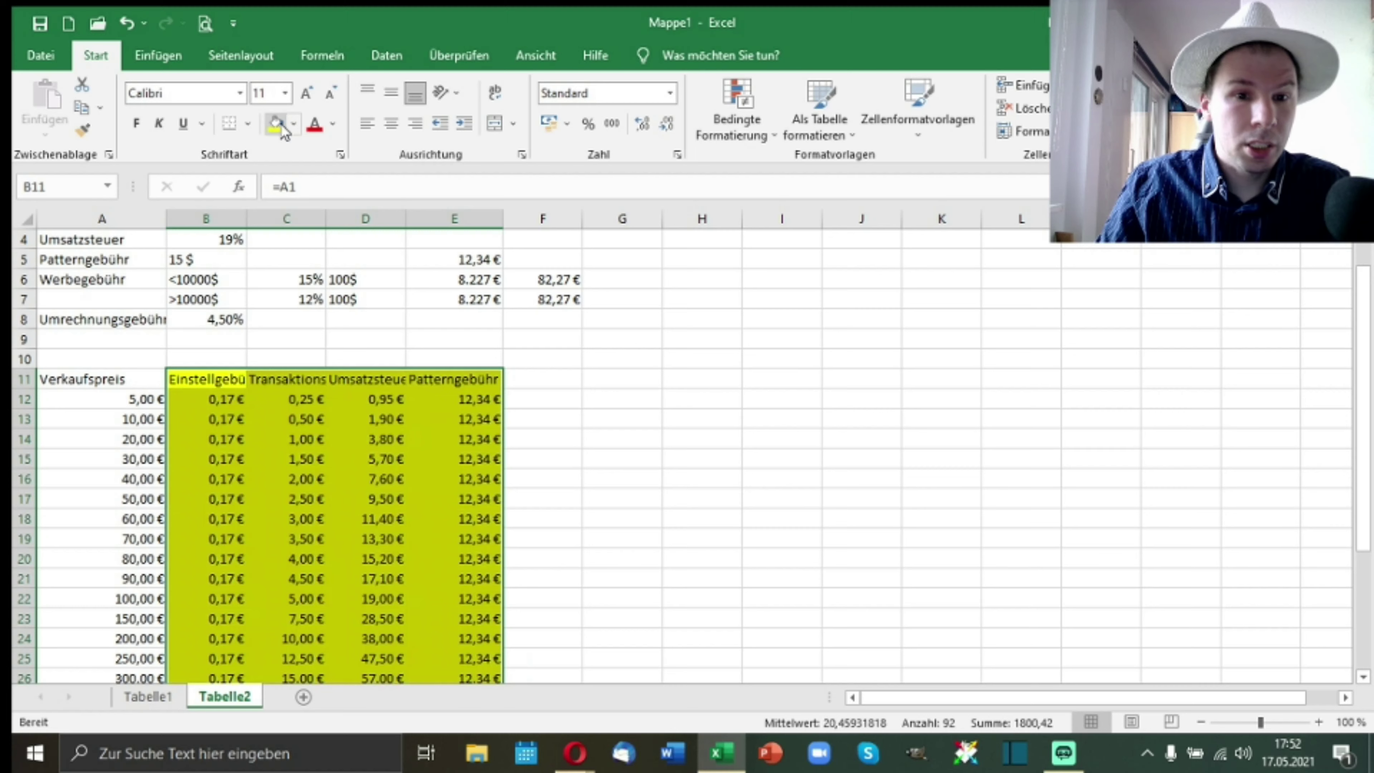
Step: Add a column header reading Marge in cell F11
left_click(547, 378)
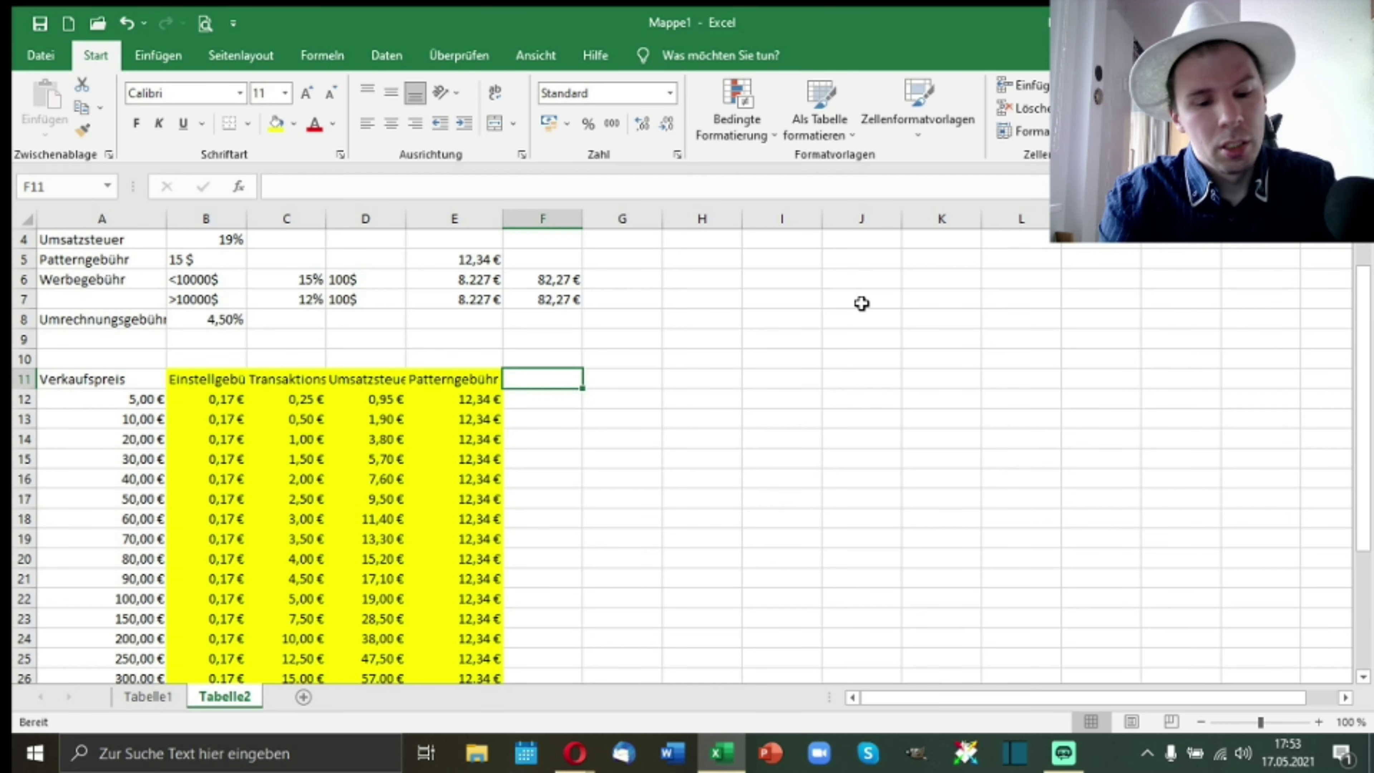
type("Marge")
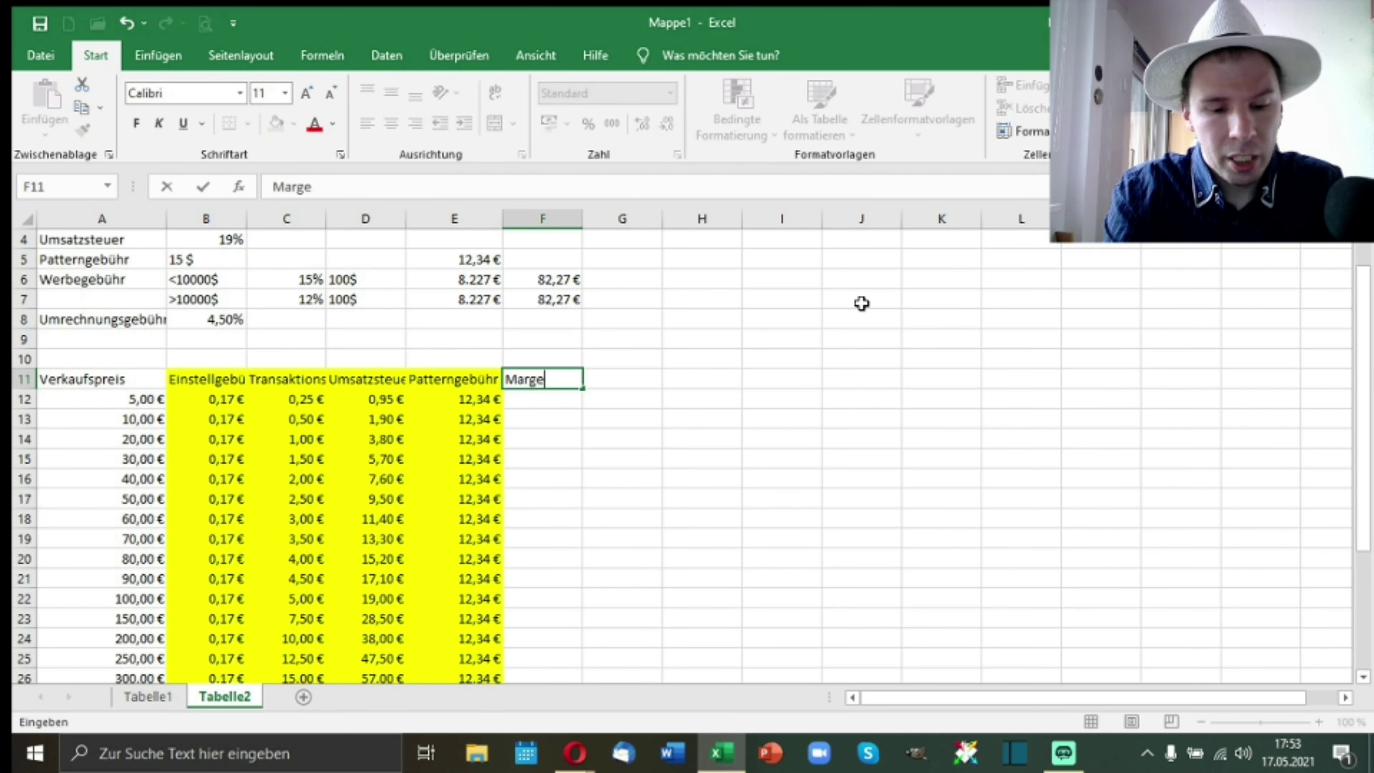
key("Return")
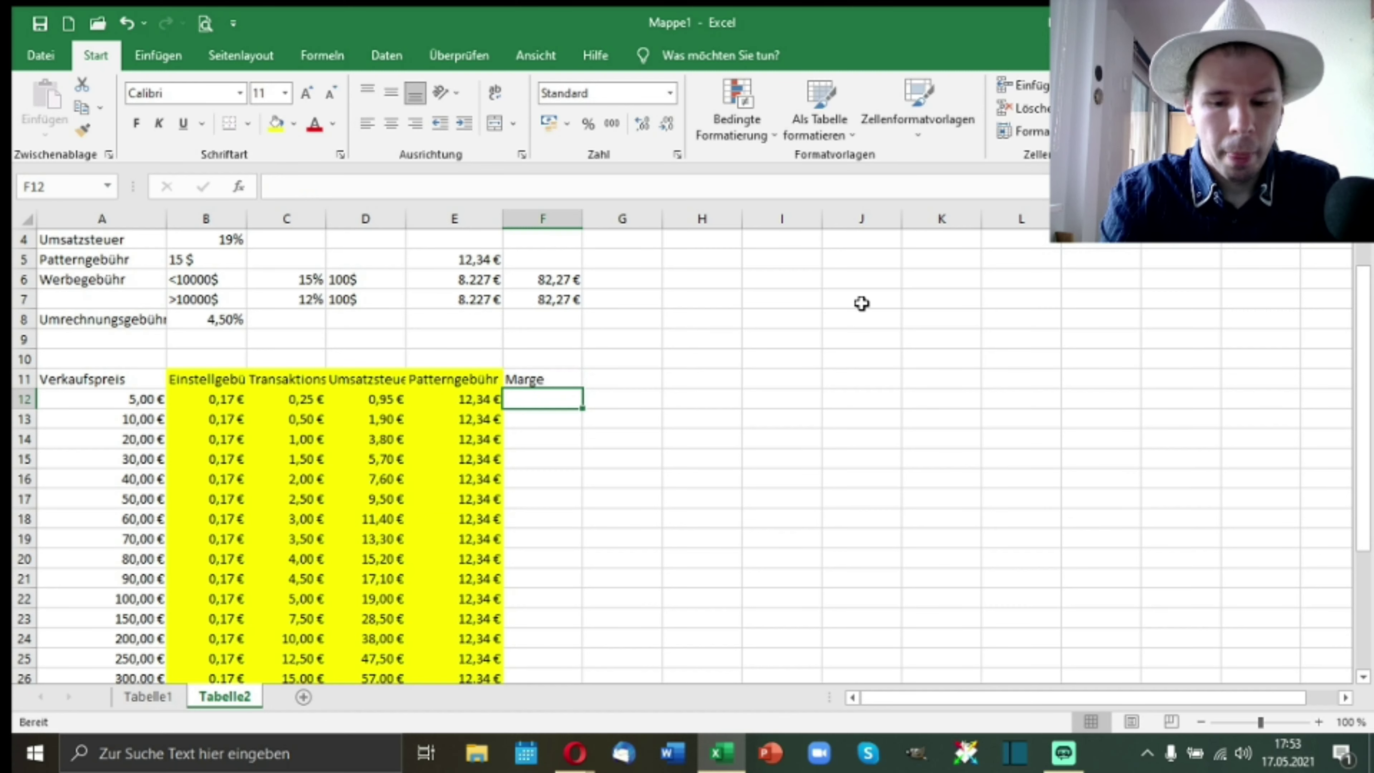
Step: Calculate the Marge in cell F12 with =A12-B12-C12-D12-E12 and fill it down for all selling prices
type("=")
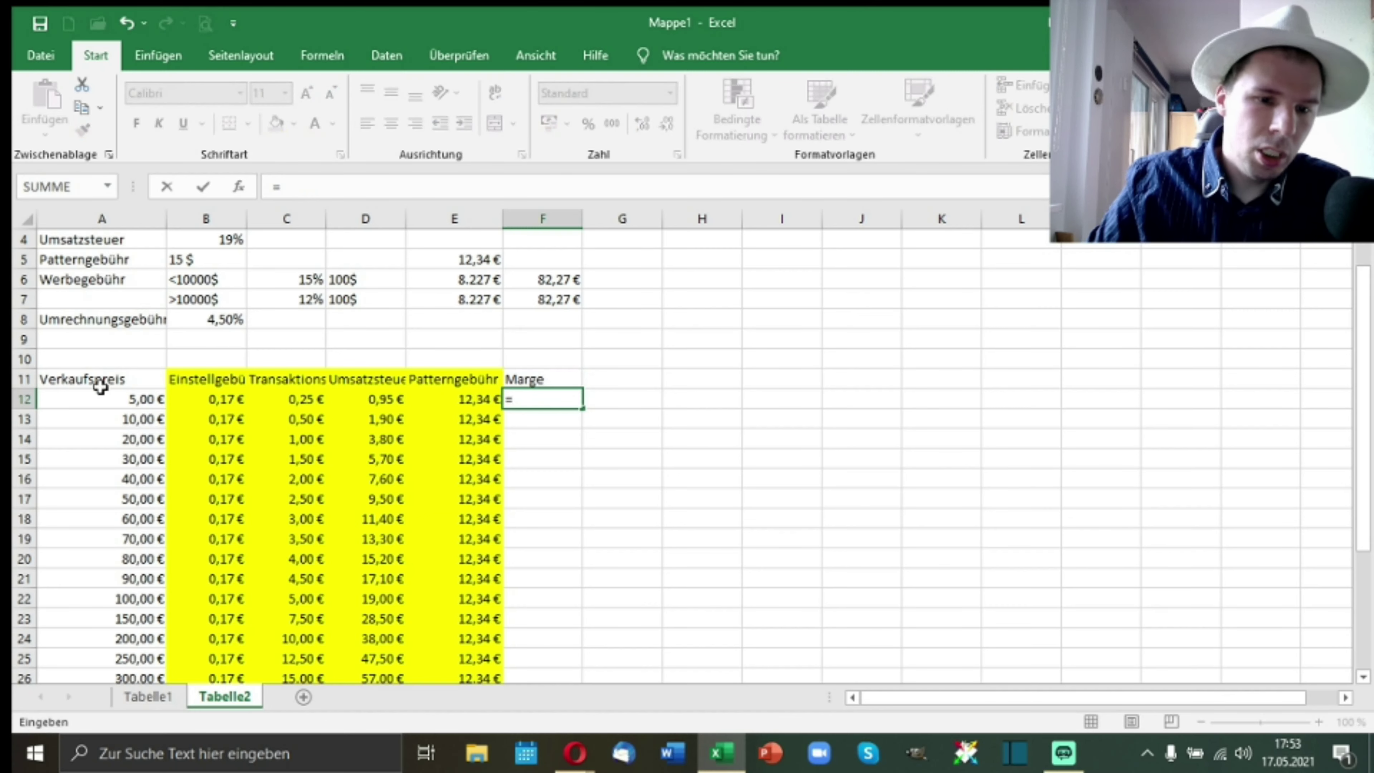
left_click(104, 400)
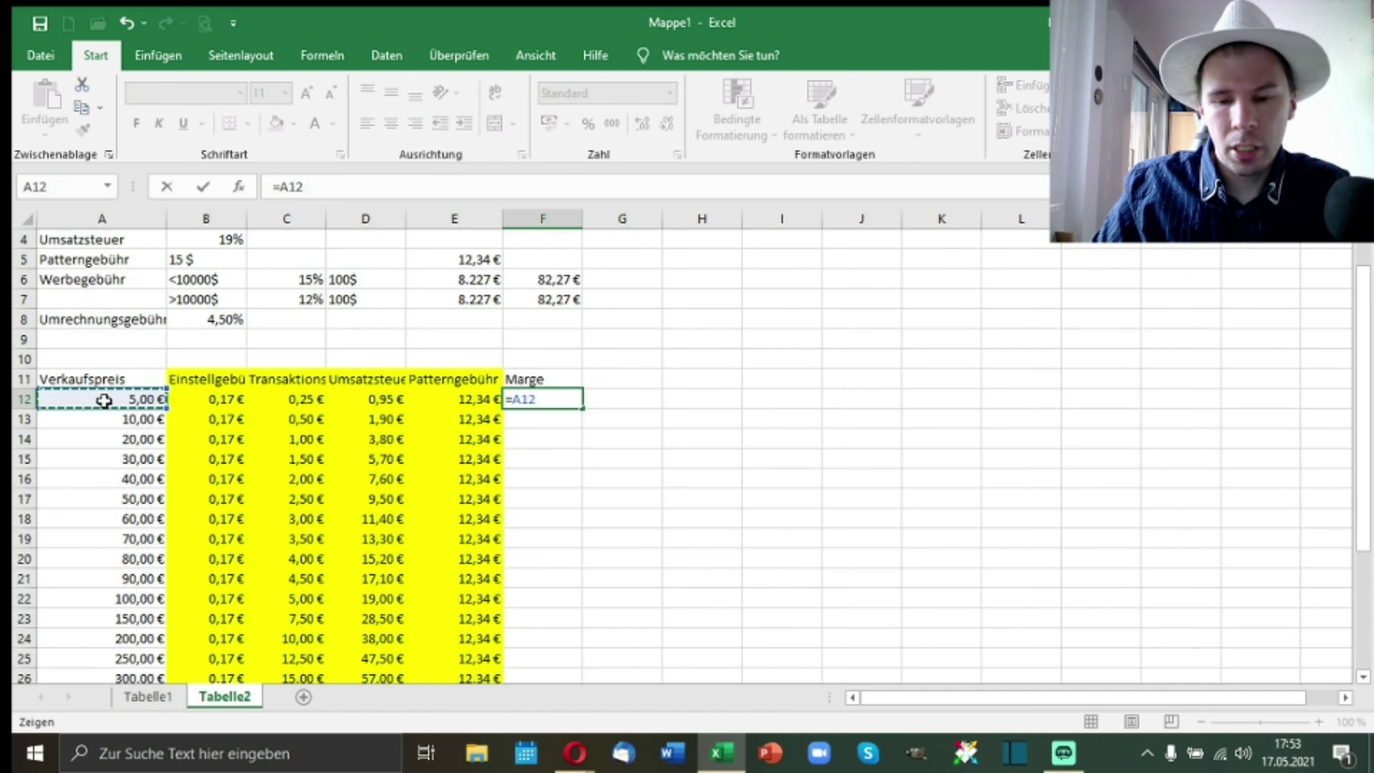
type("-")
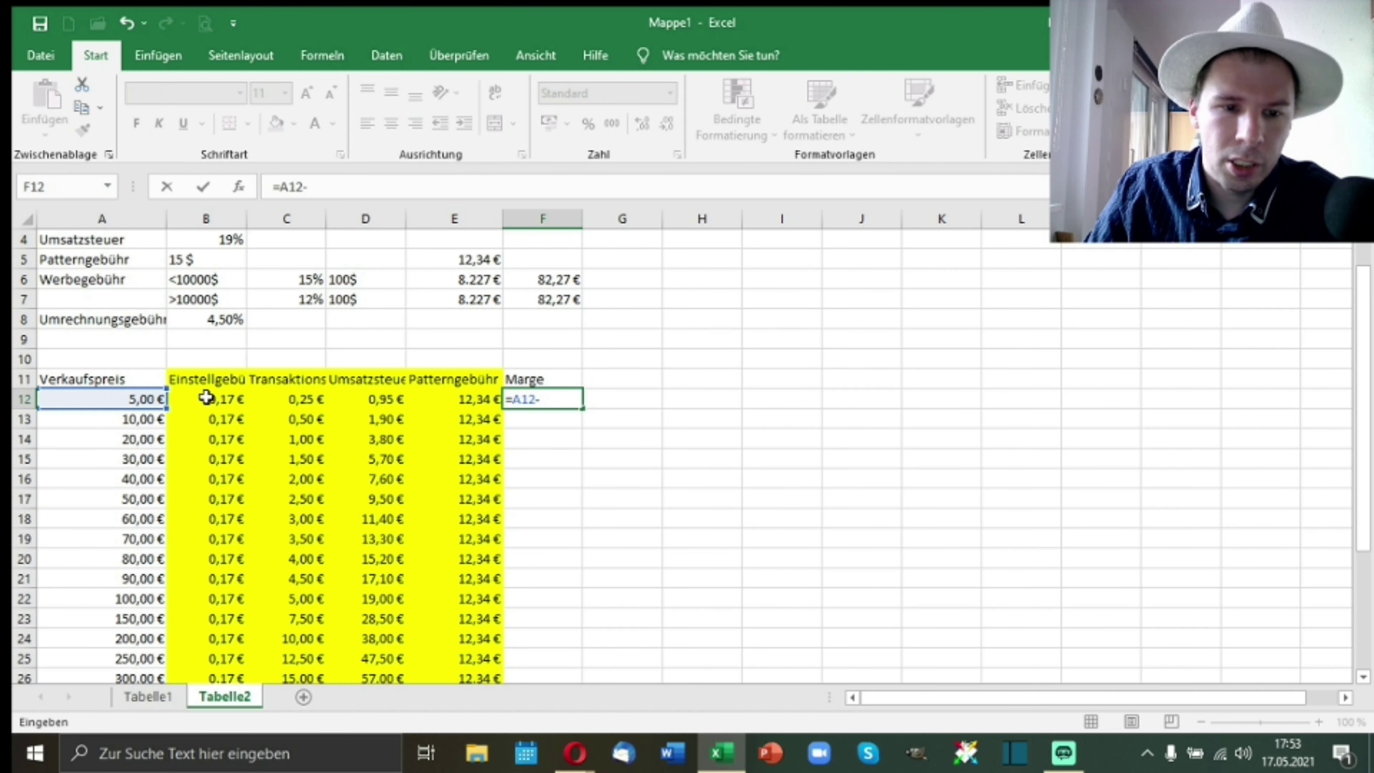
left_click(206, 399)
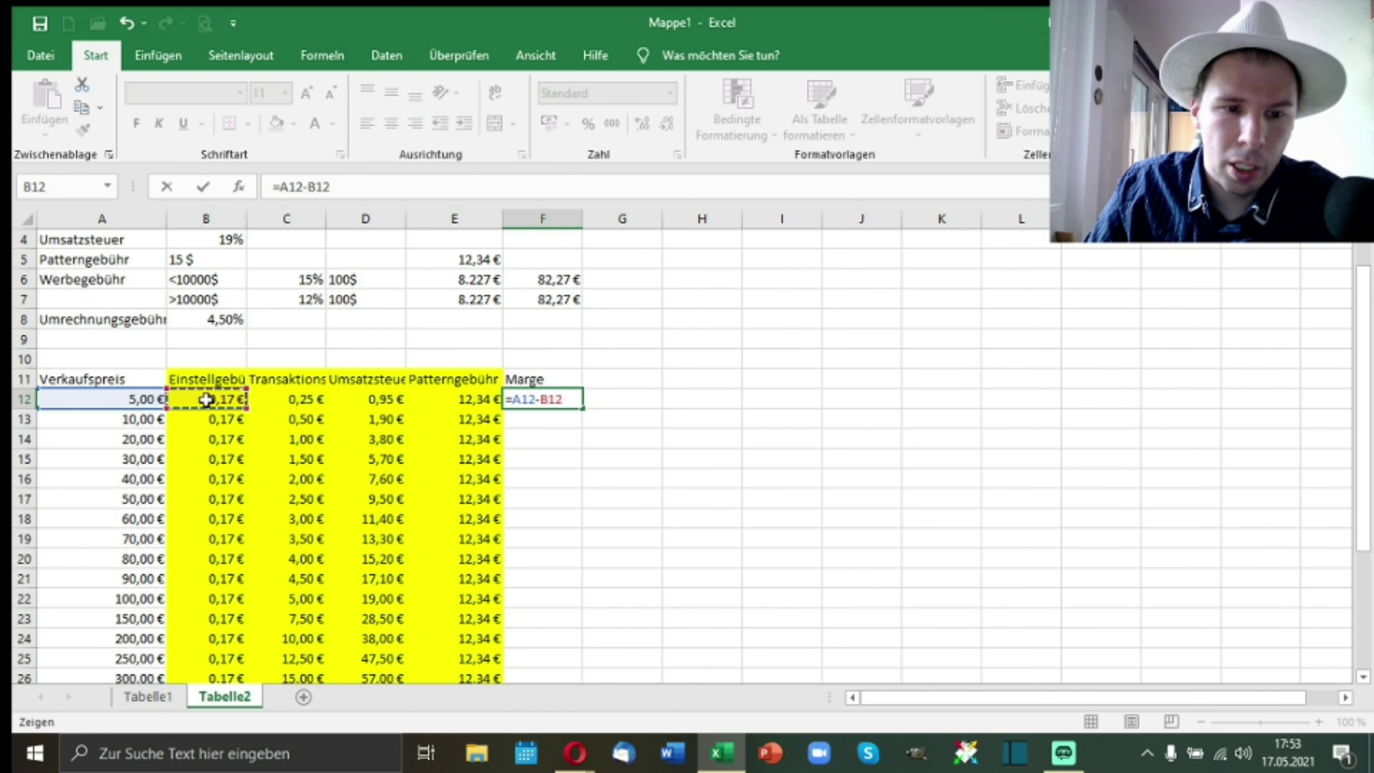
type("-")
left_click(303, 401)
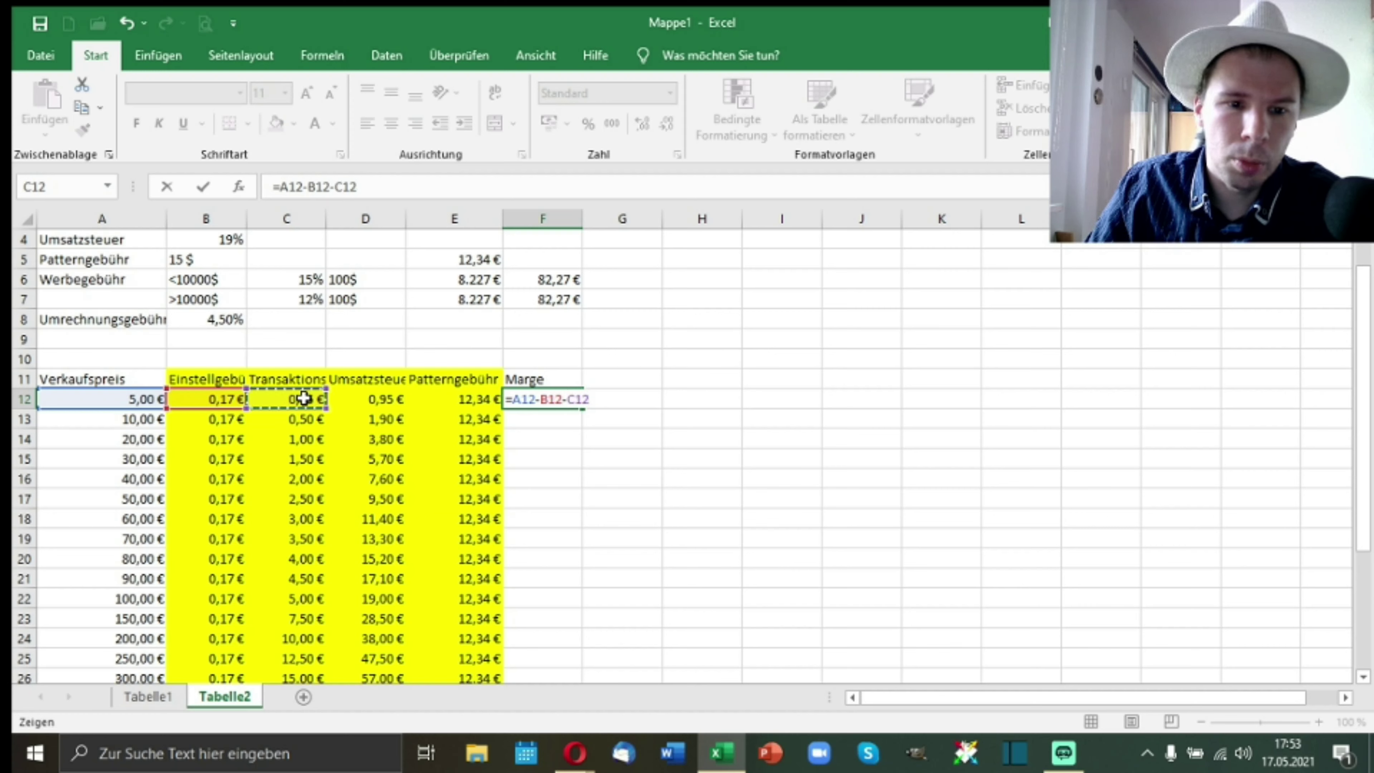
type("-")
left_click(368, 399)
type("-")
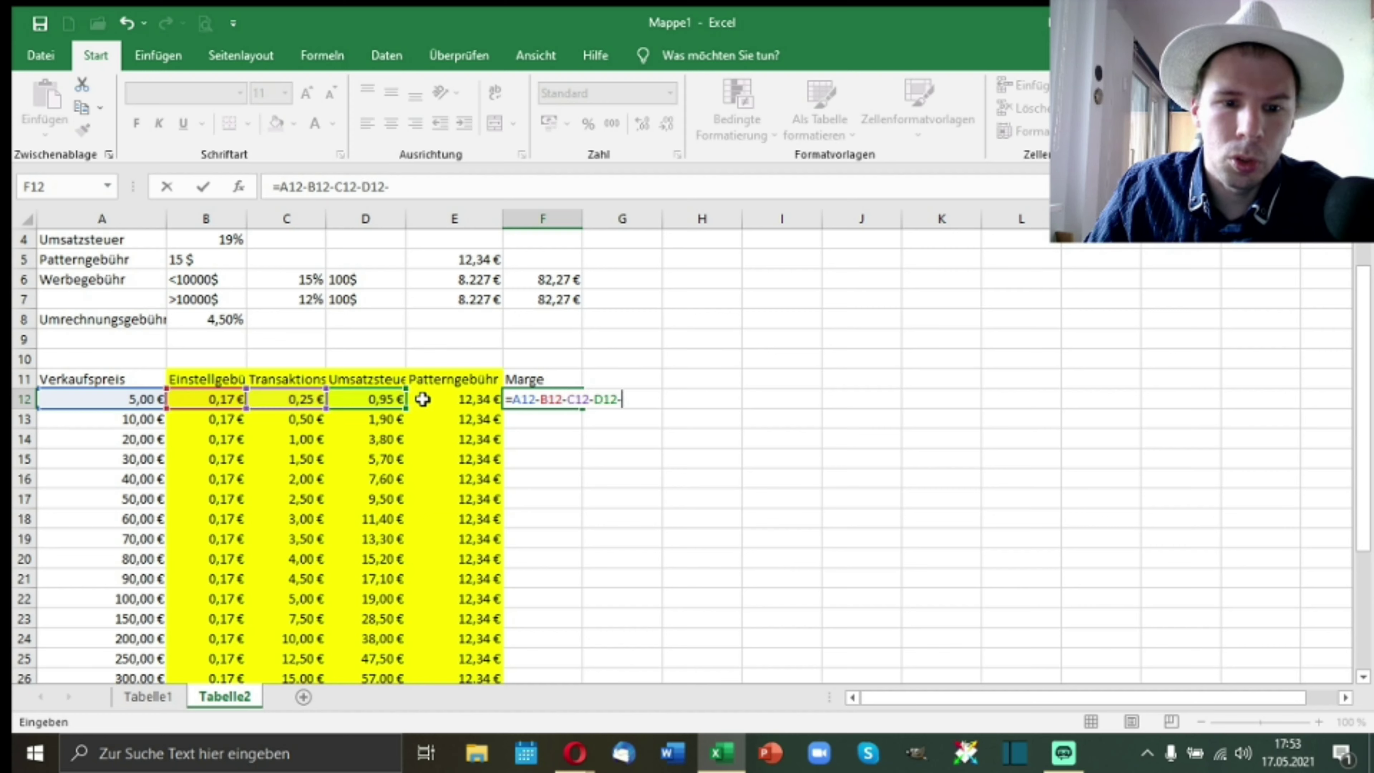
left_click(462, 400)
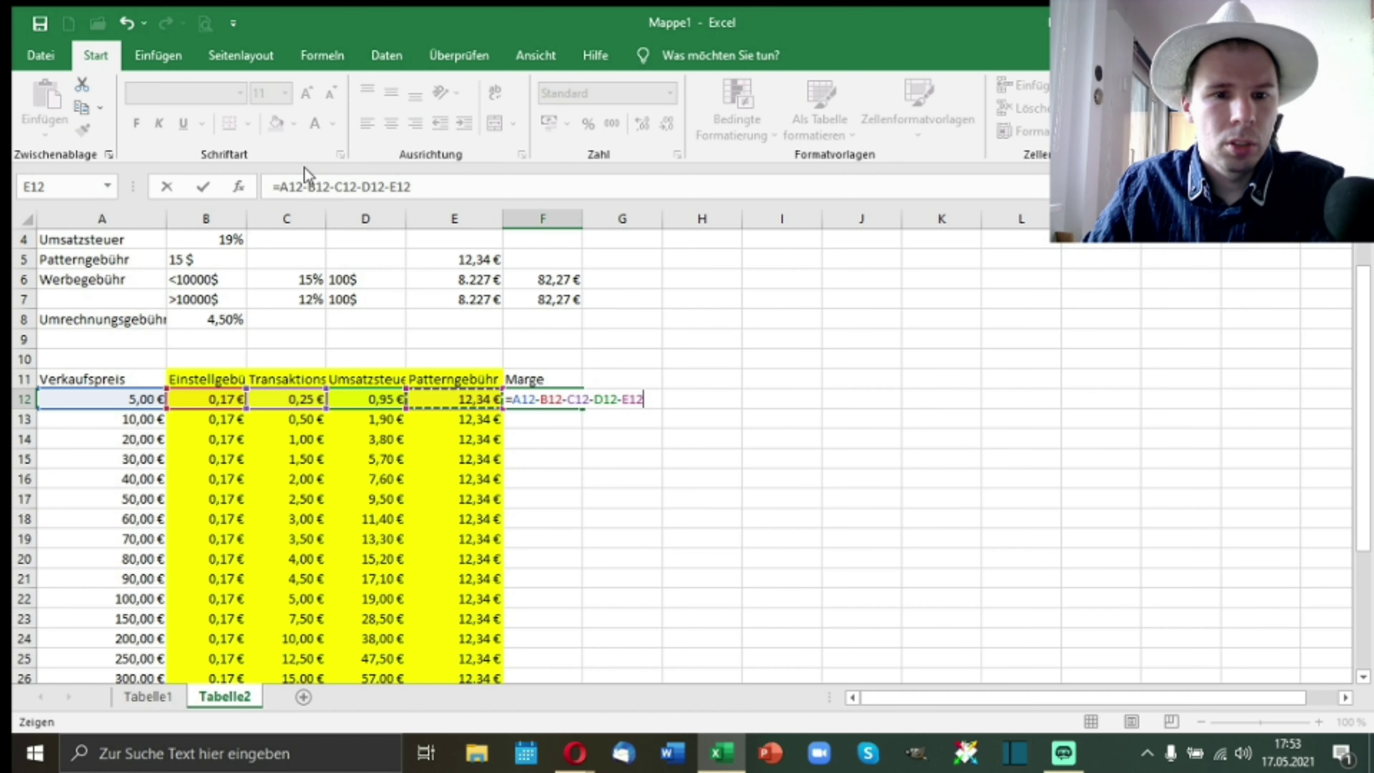
key("Return")
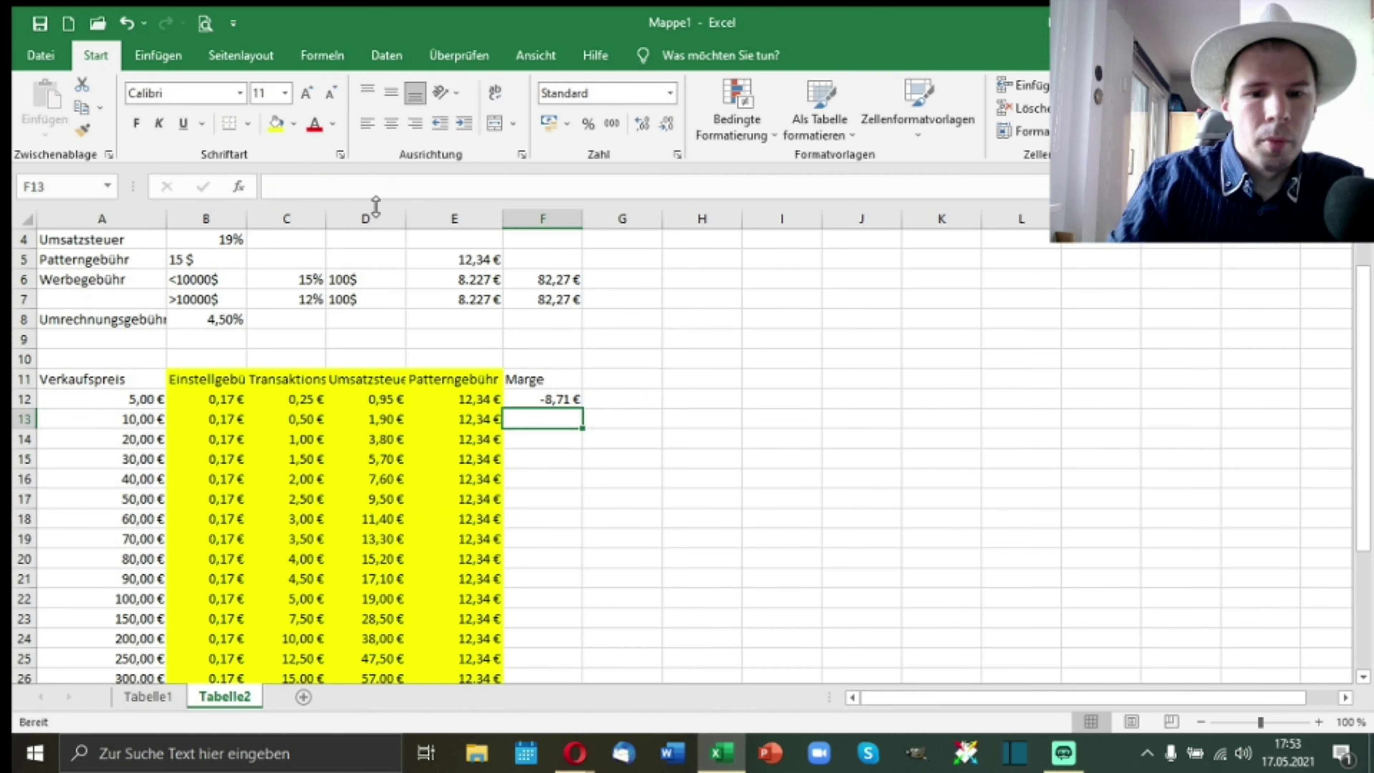
left_click(562, 399)
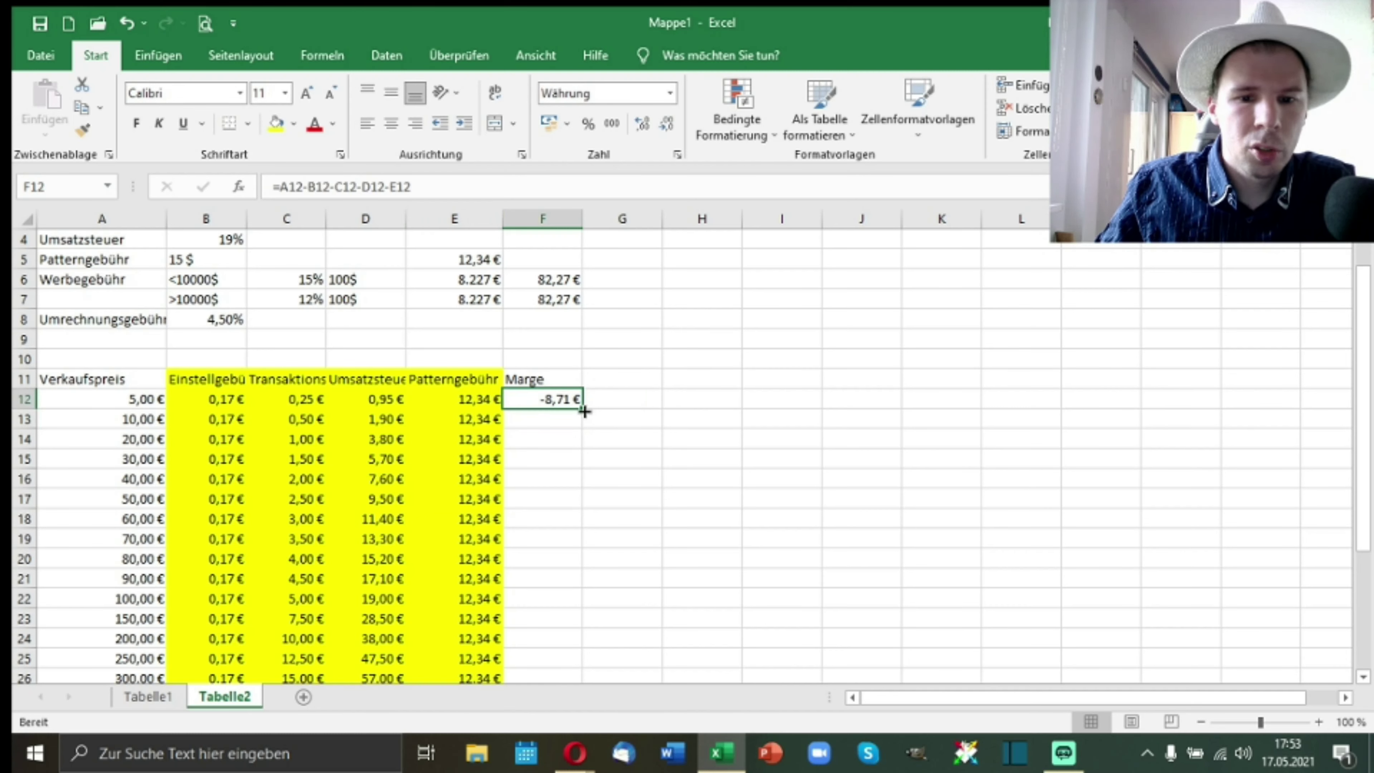
double_click(584, 410)
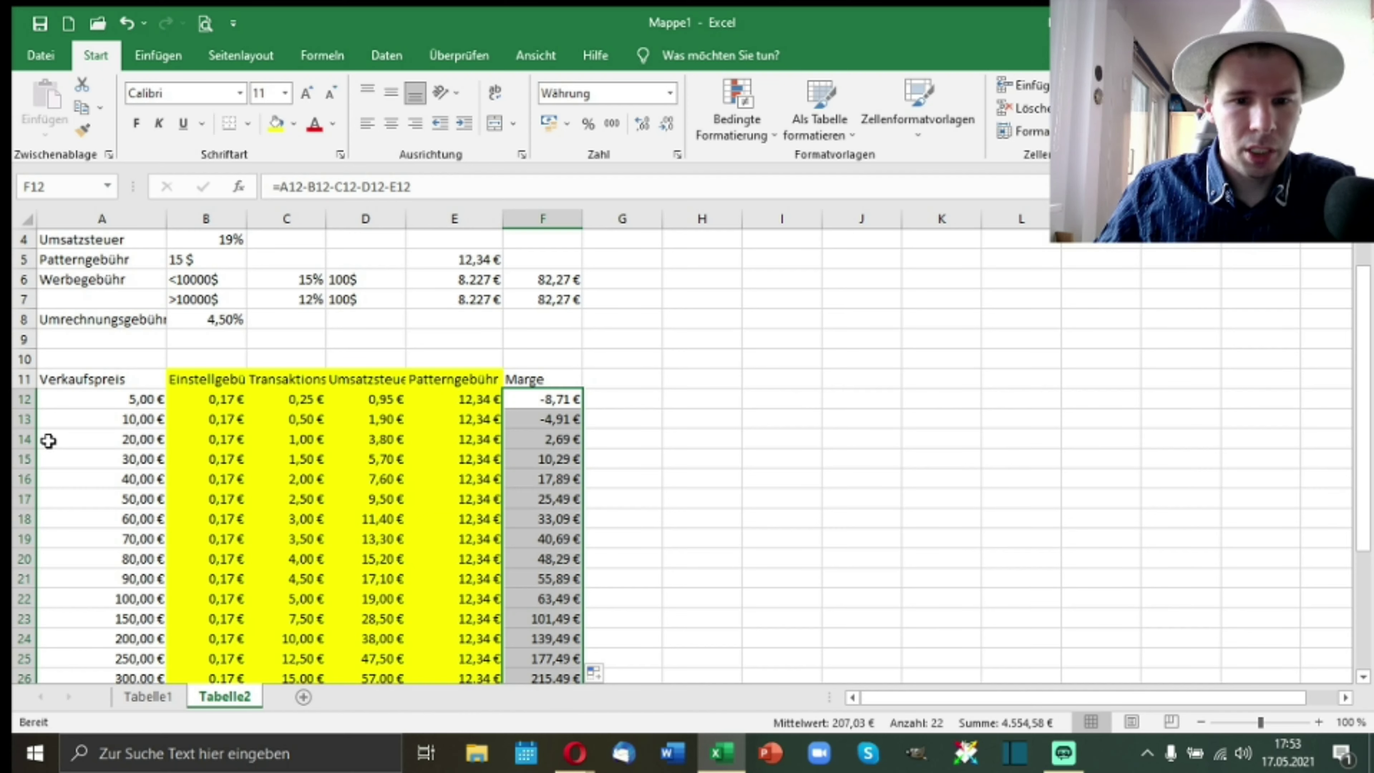
left_click(24, 440)
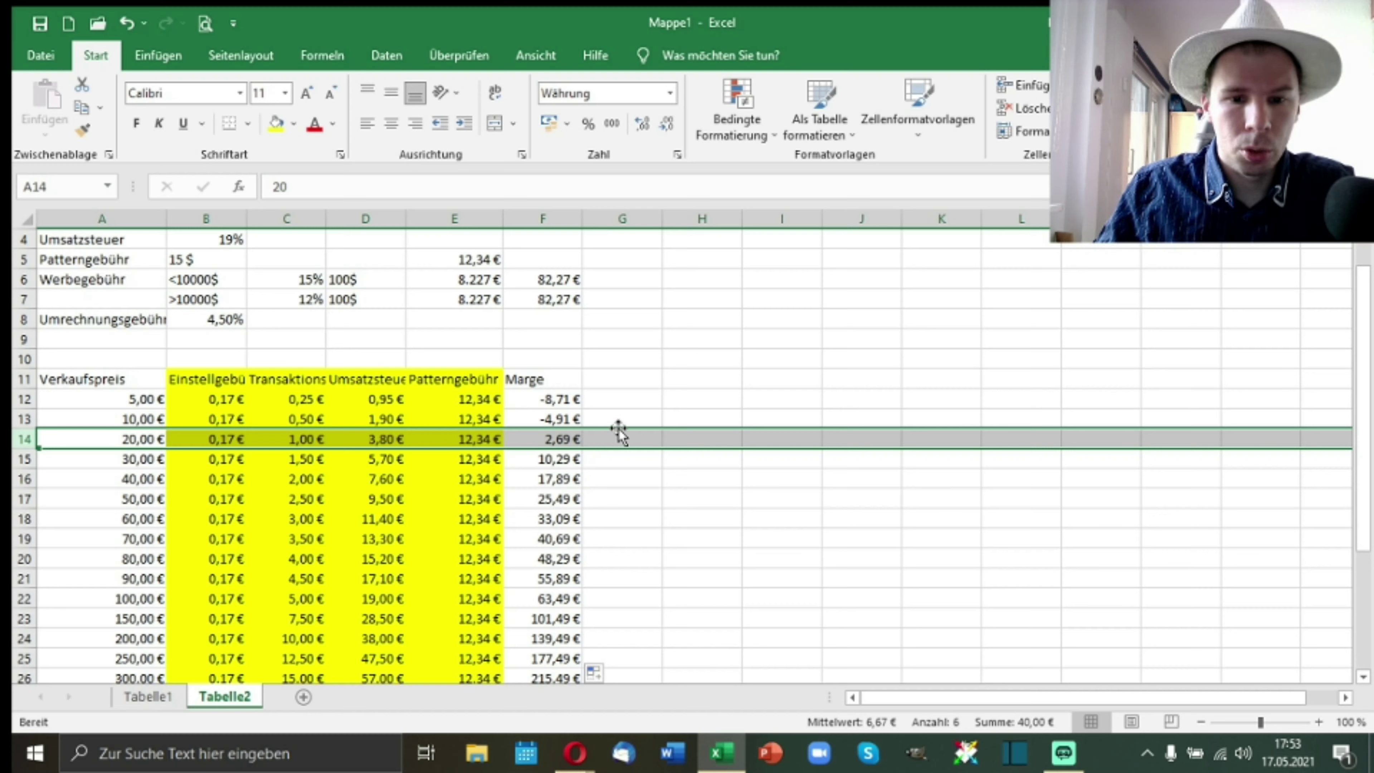
Step: Shade the Marge column from F11 to F33 with the standard red fill
left_click(546, 380)
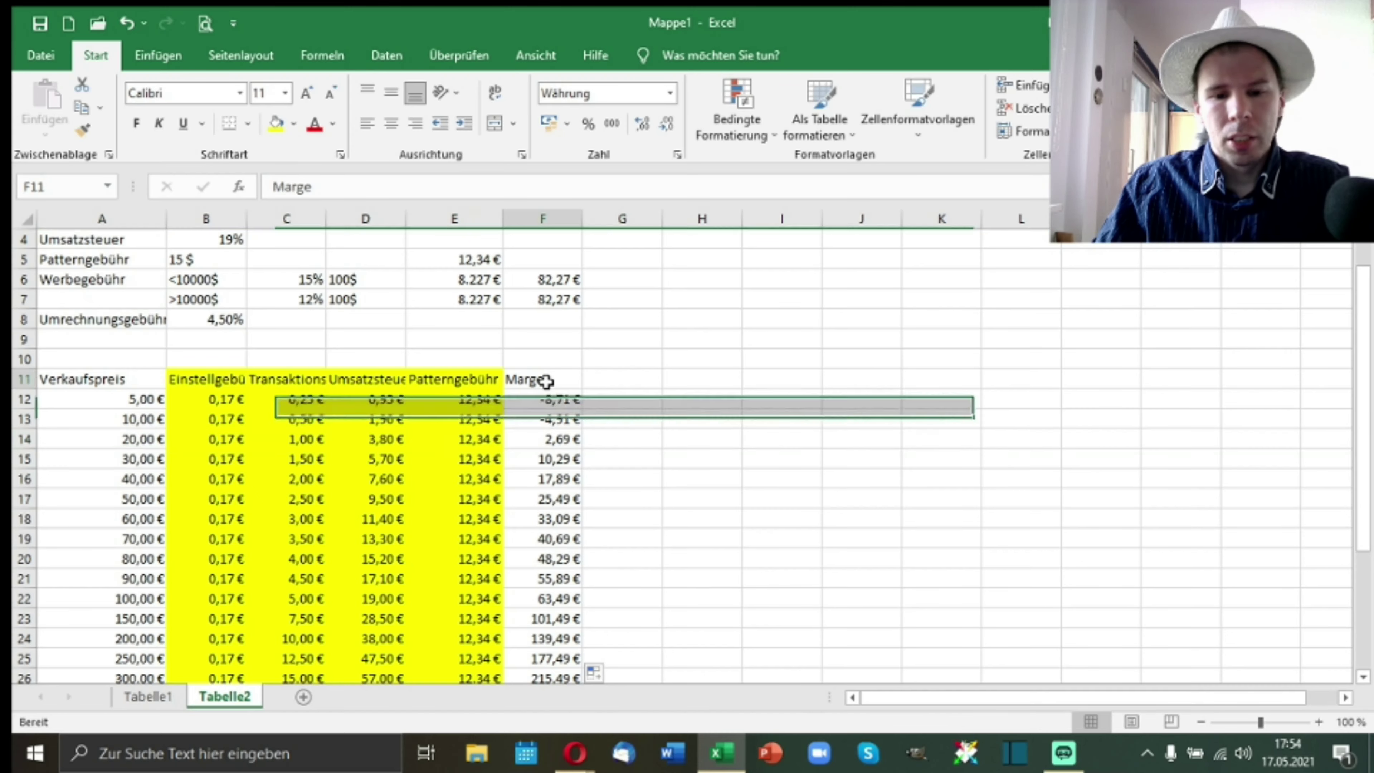
left_click_drag(545, 380, 560, 521)
scroll(568, 460, "down", 5)
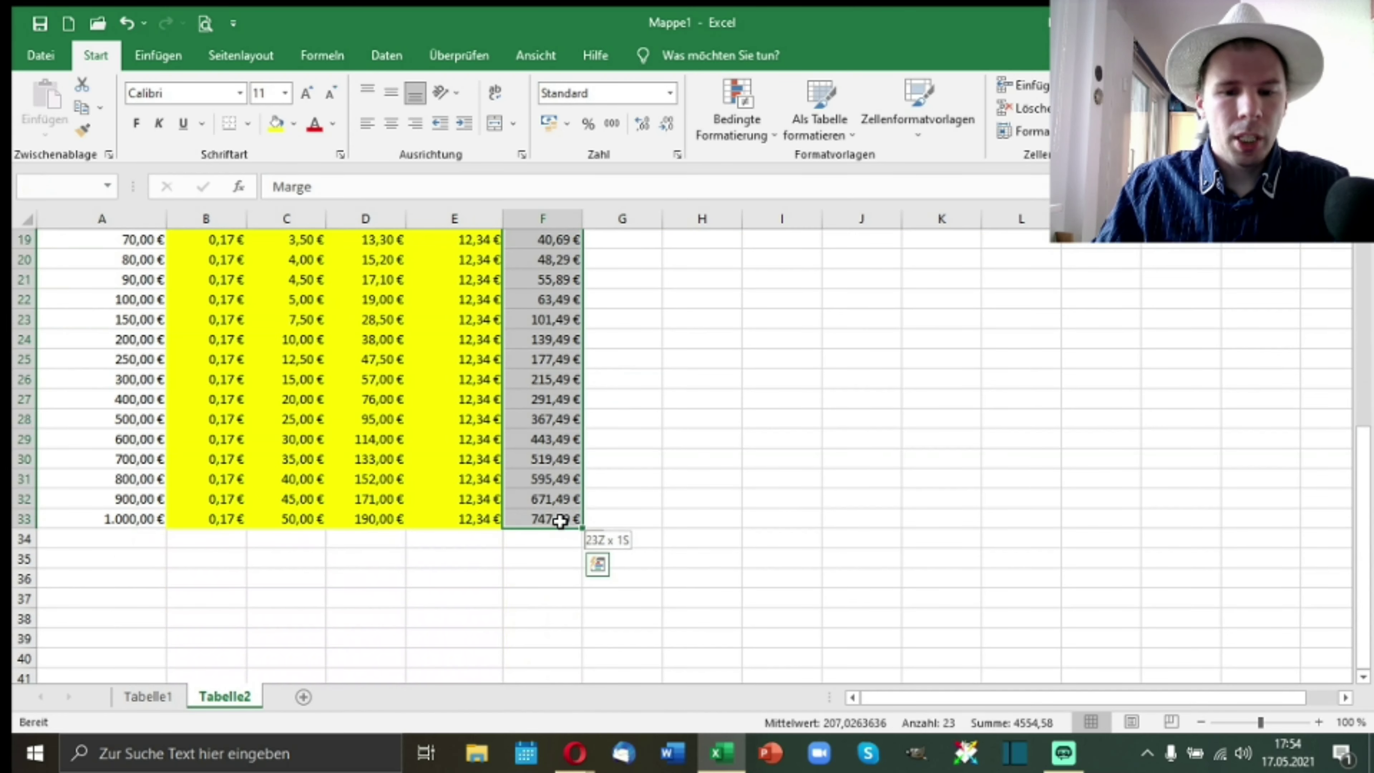
scroll(556, 460, "up", 4)
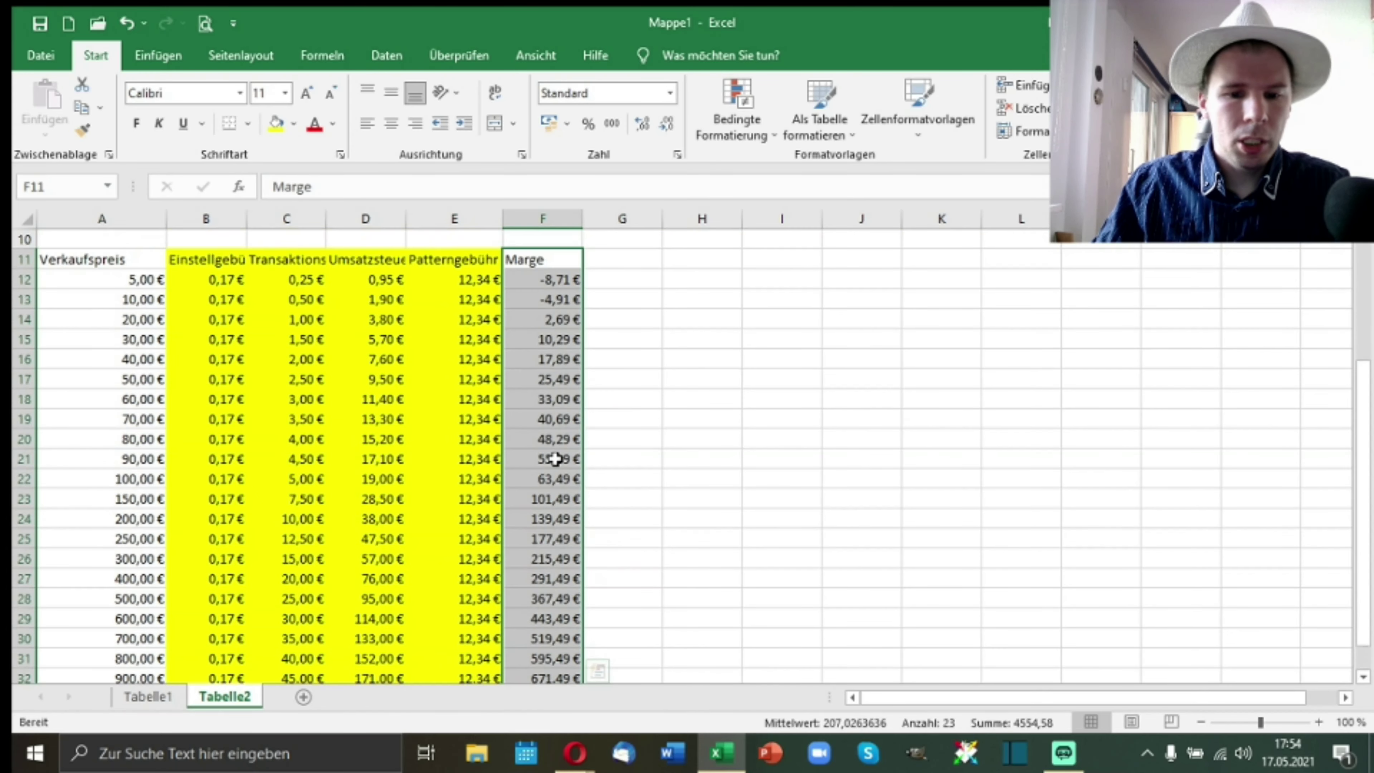
left_click(295, 125)
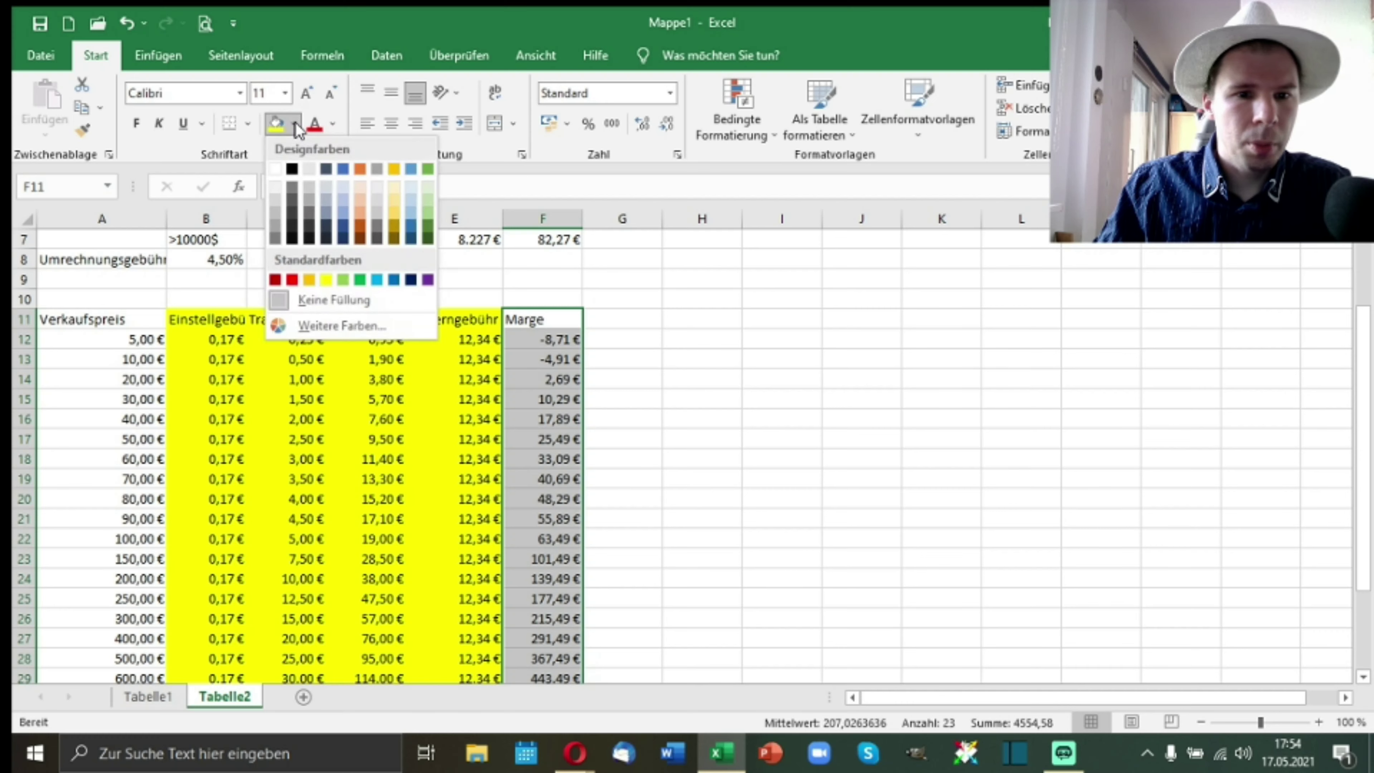
left_click(293, 281)
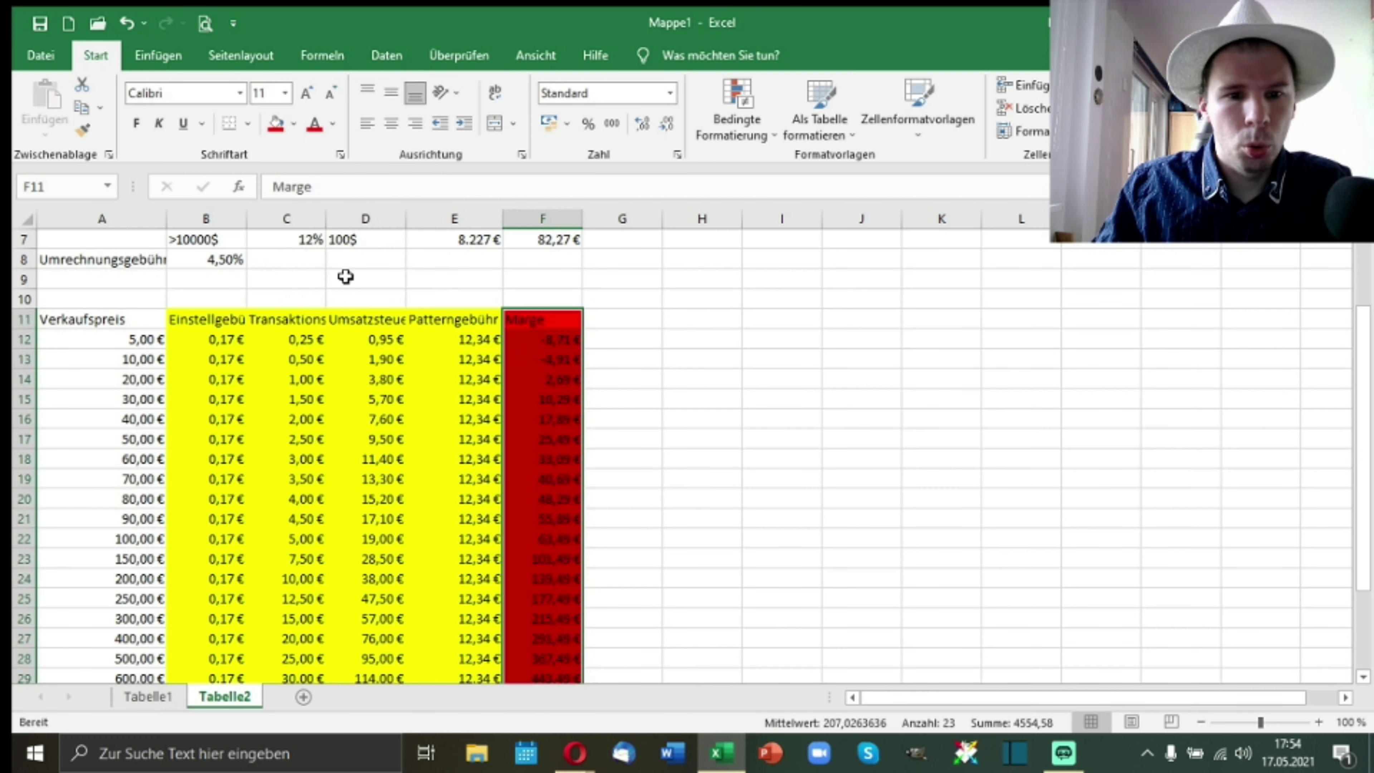
Step: Add a column header reading <8227 in cell G11
scroll(654, 308, "up", 2)
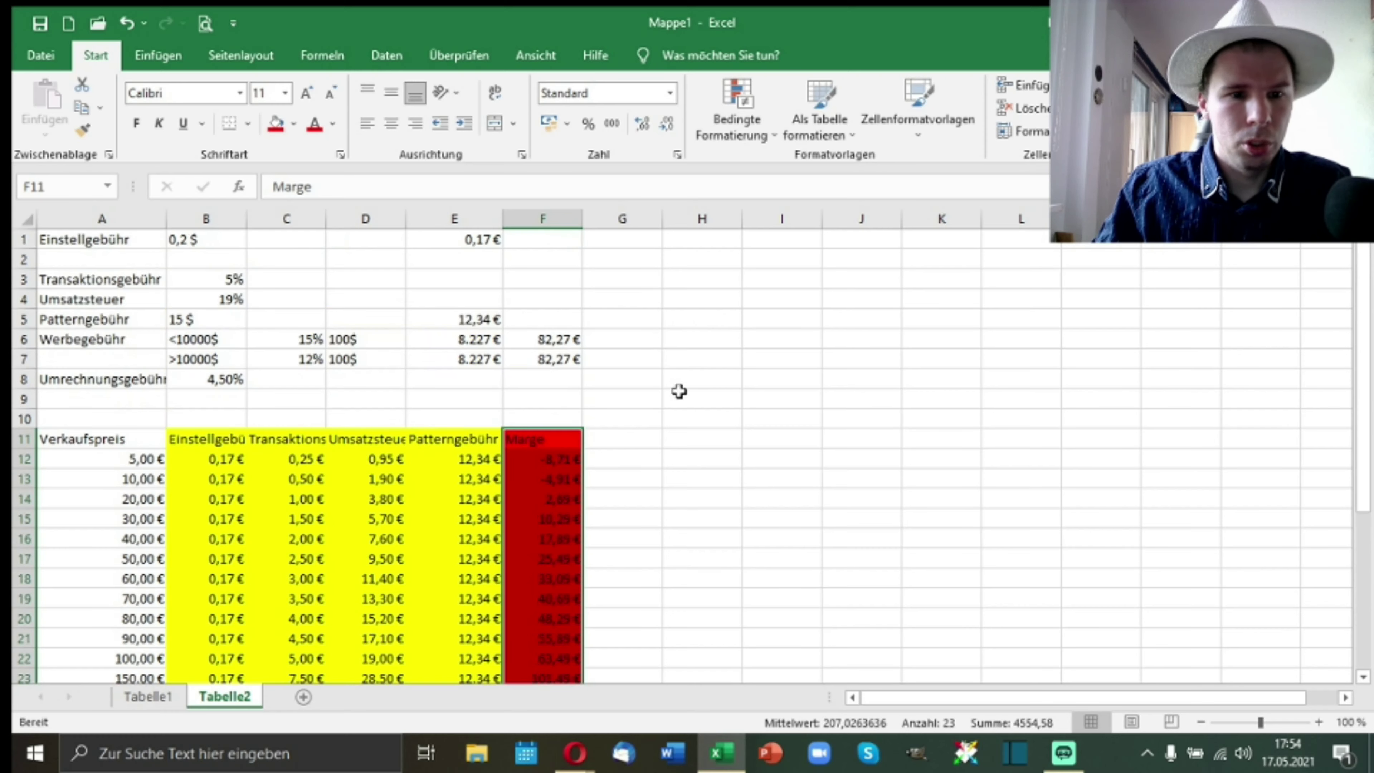
left_click(644, 439)
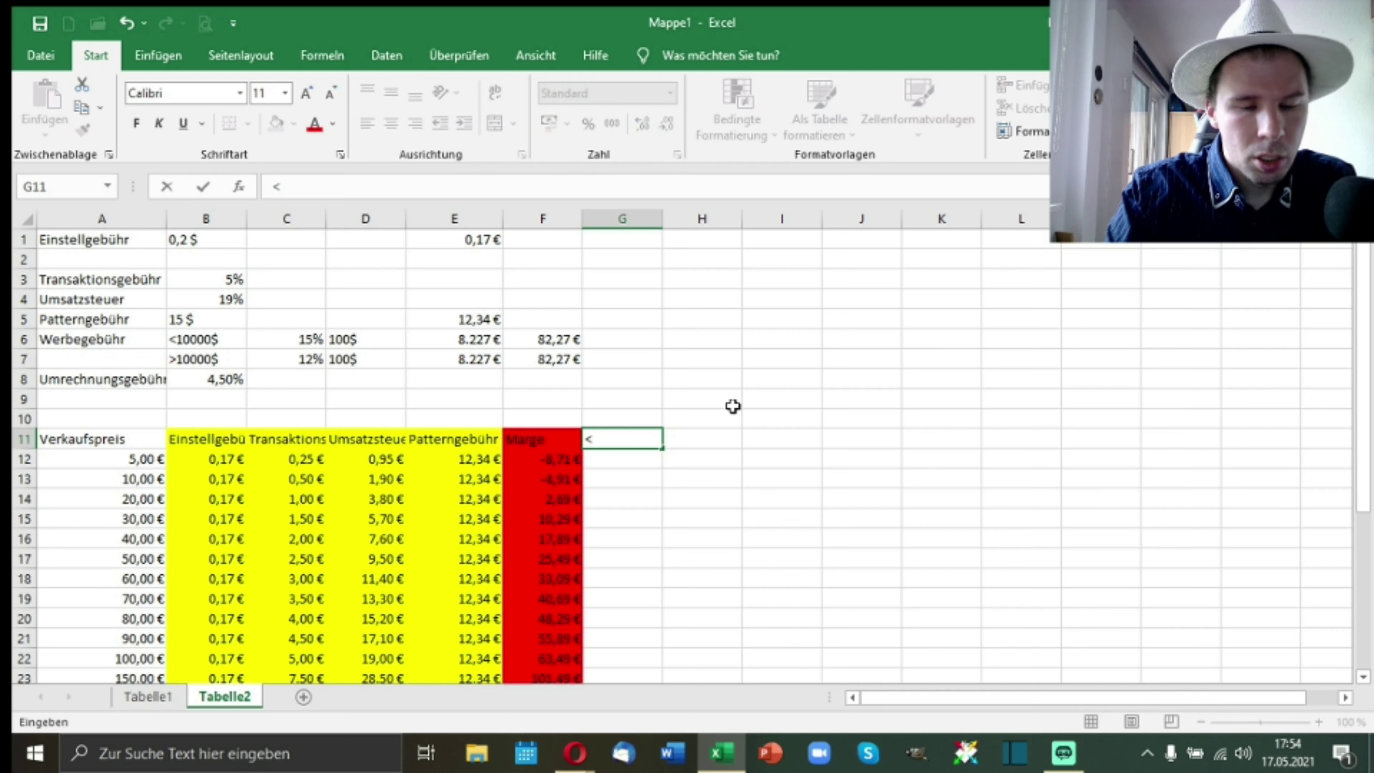
type("8")
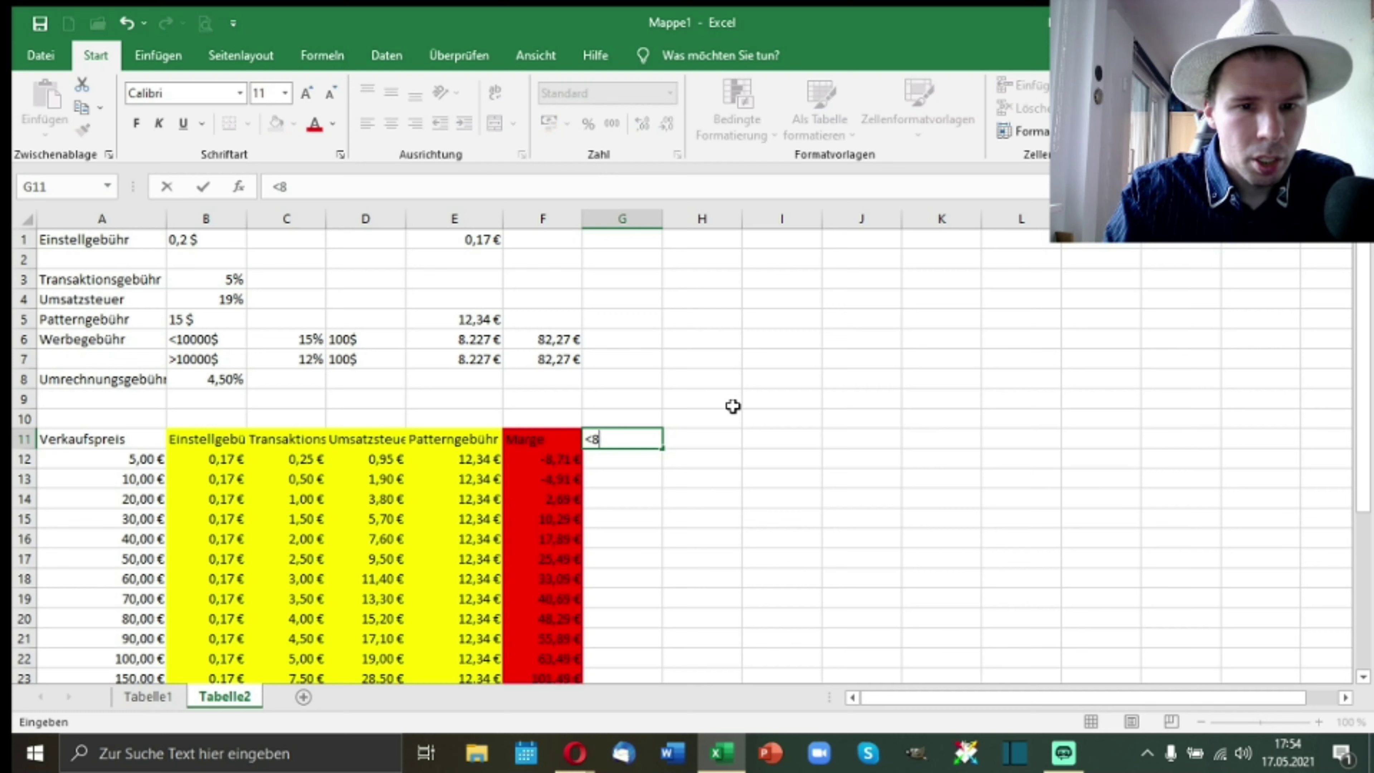
type("227")
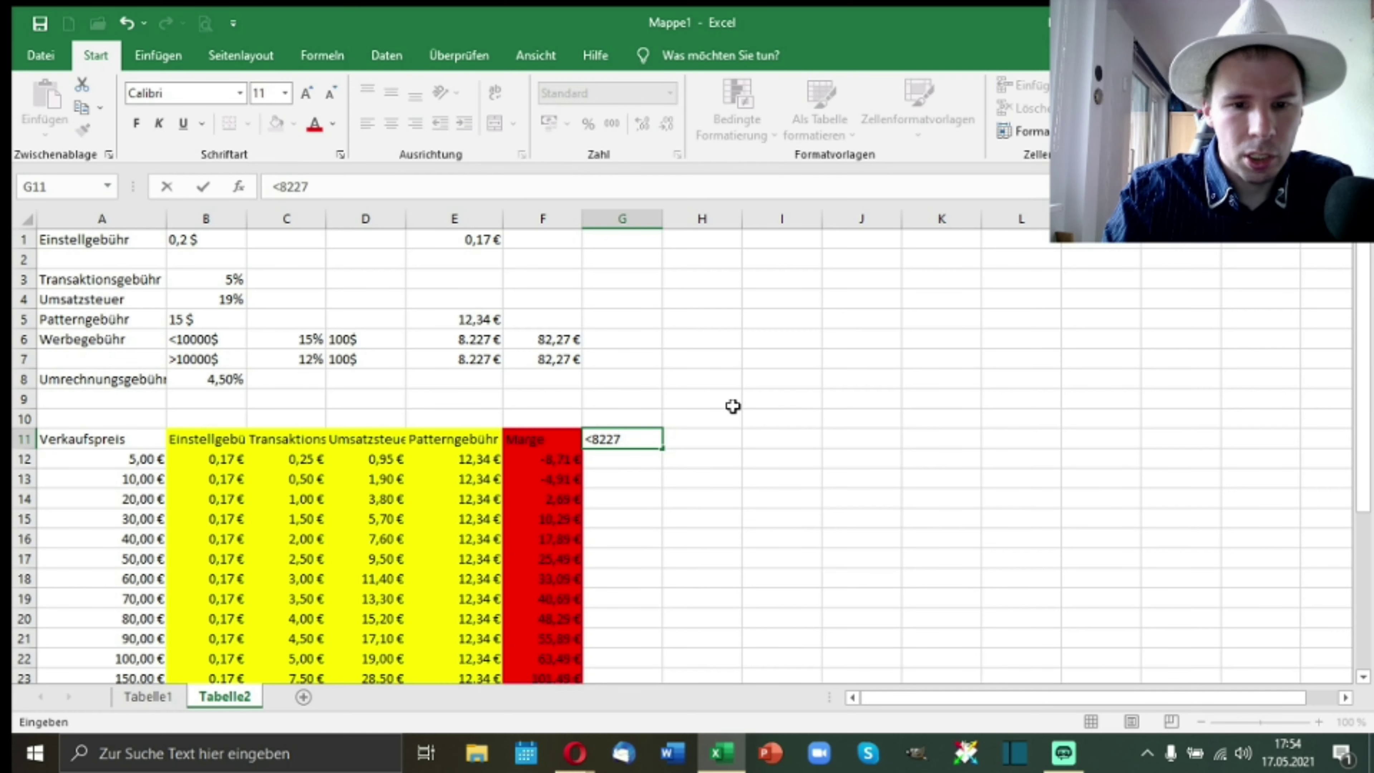
key("Return")
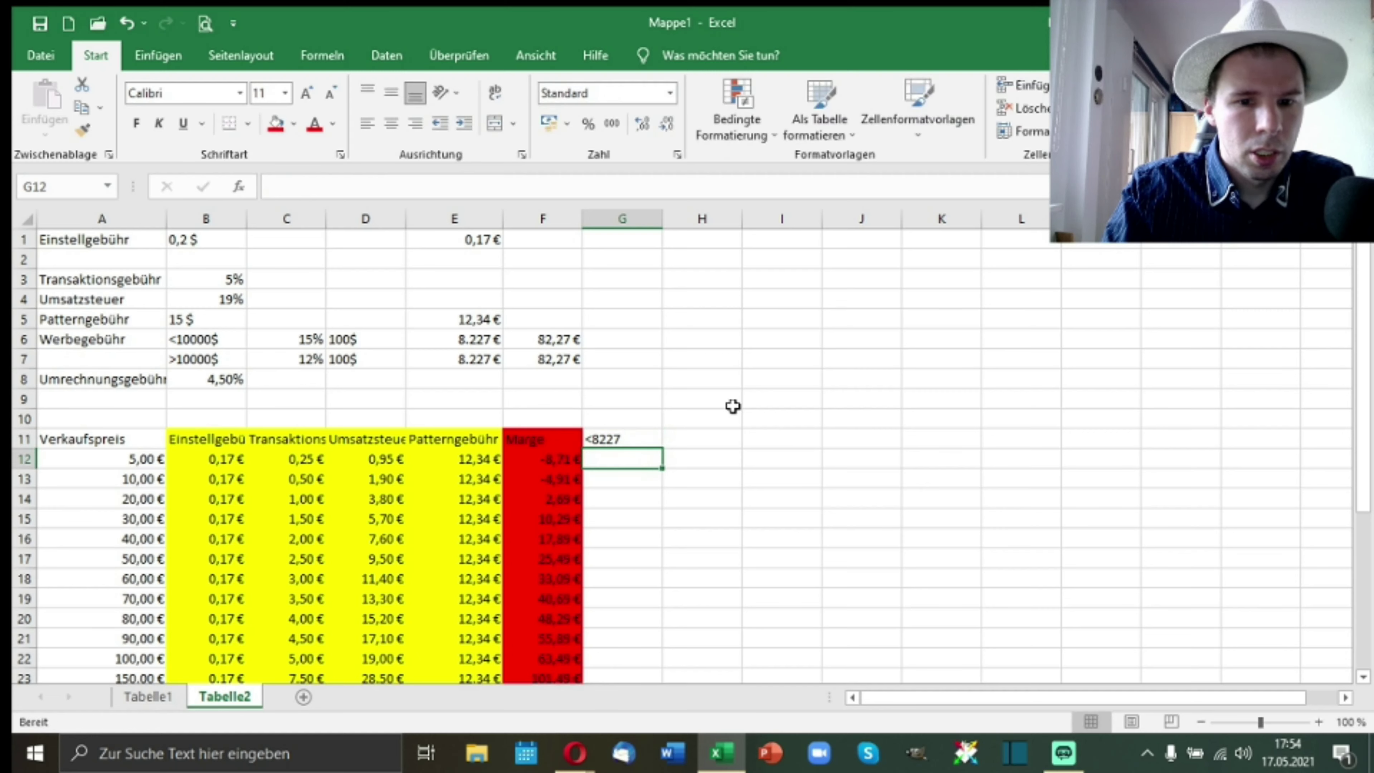
Step: Calculate the 15% Werbegebühr in cell G12 with =A12*$C$6 and fill it down for all selling prices
type("=")
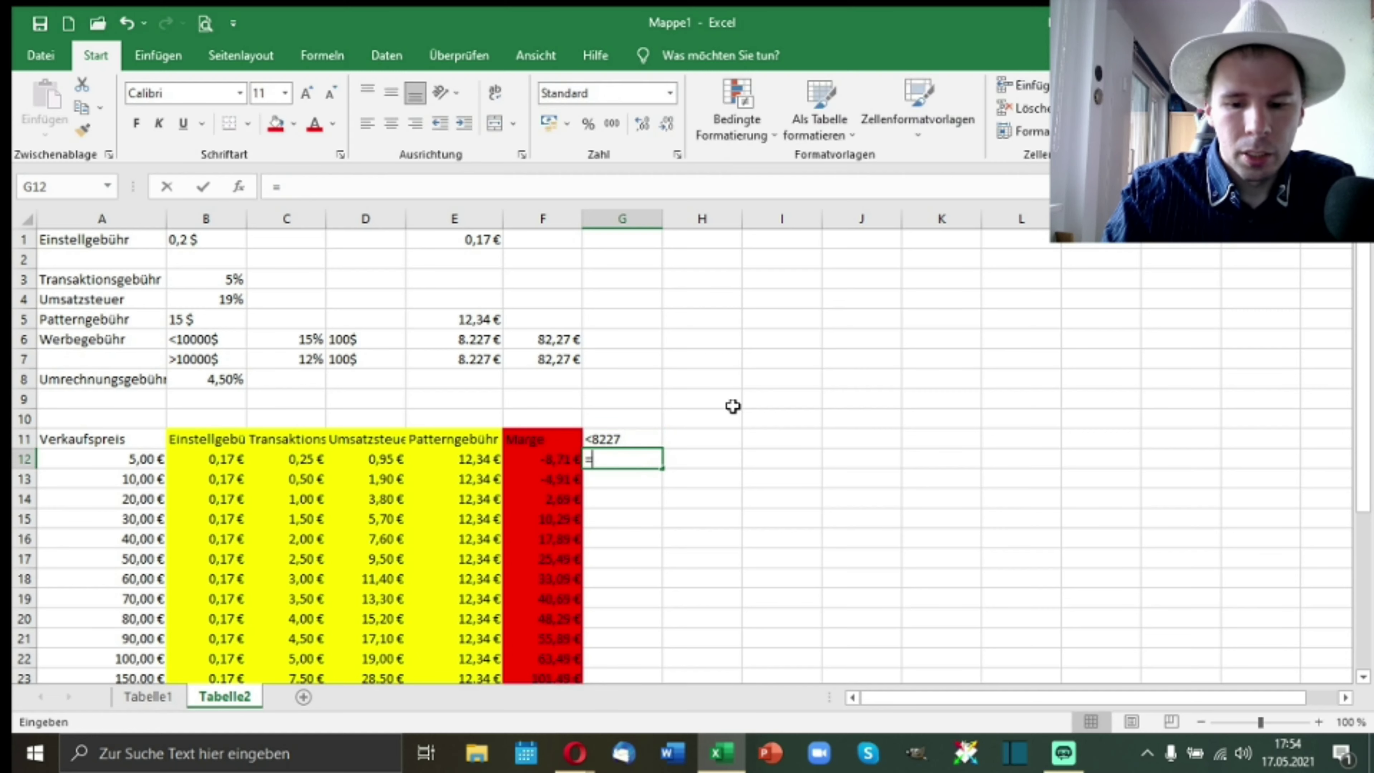
left_click(117, 464)
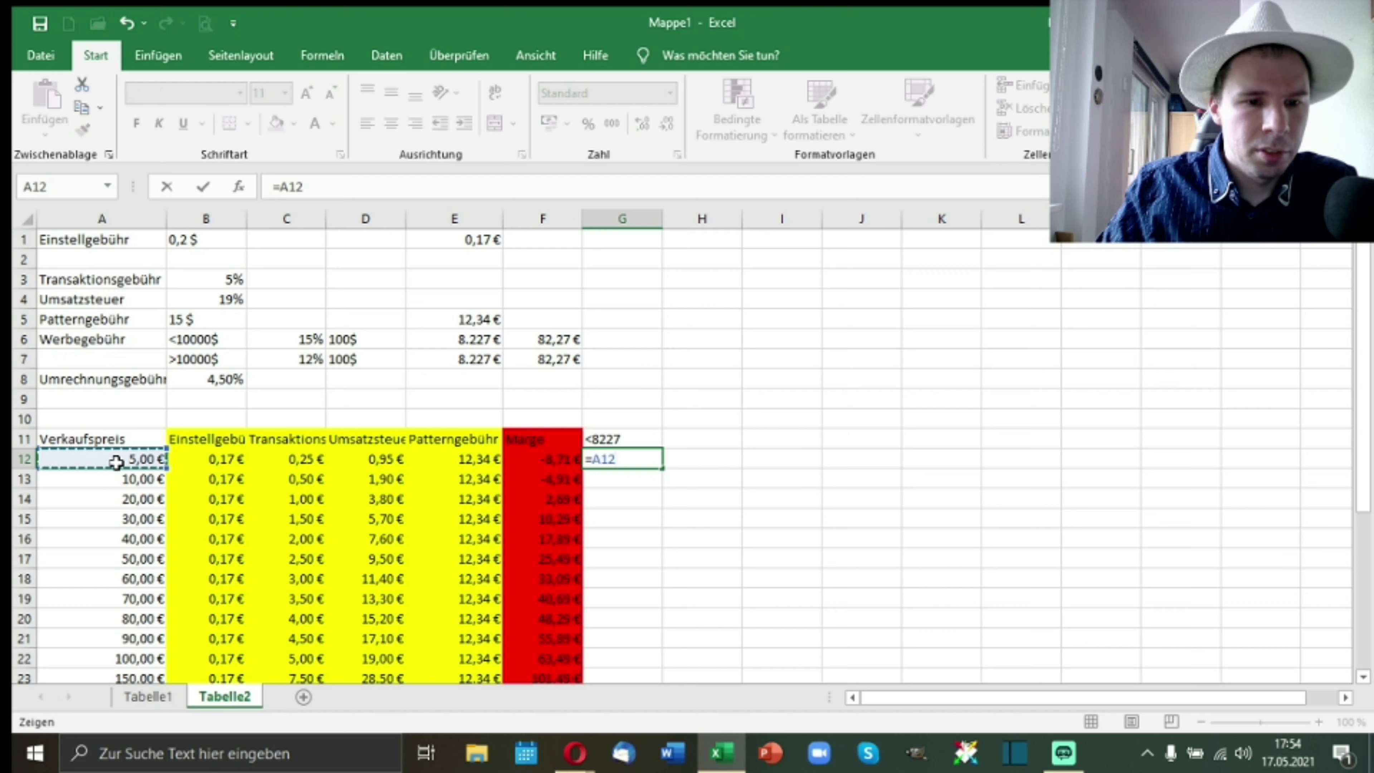
type("*")
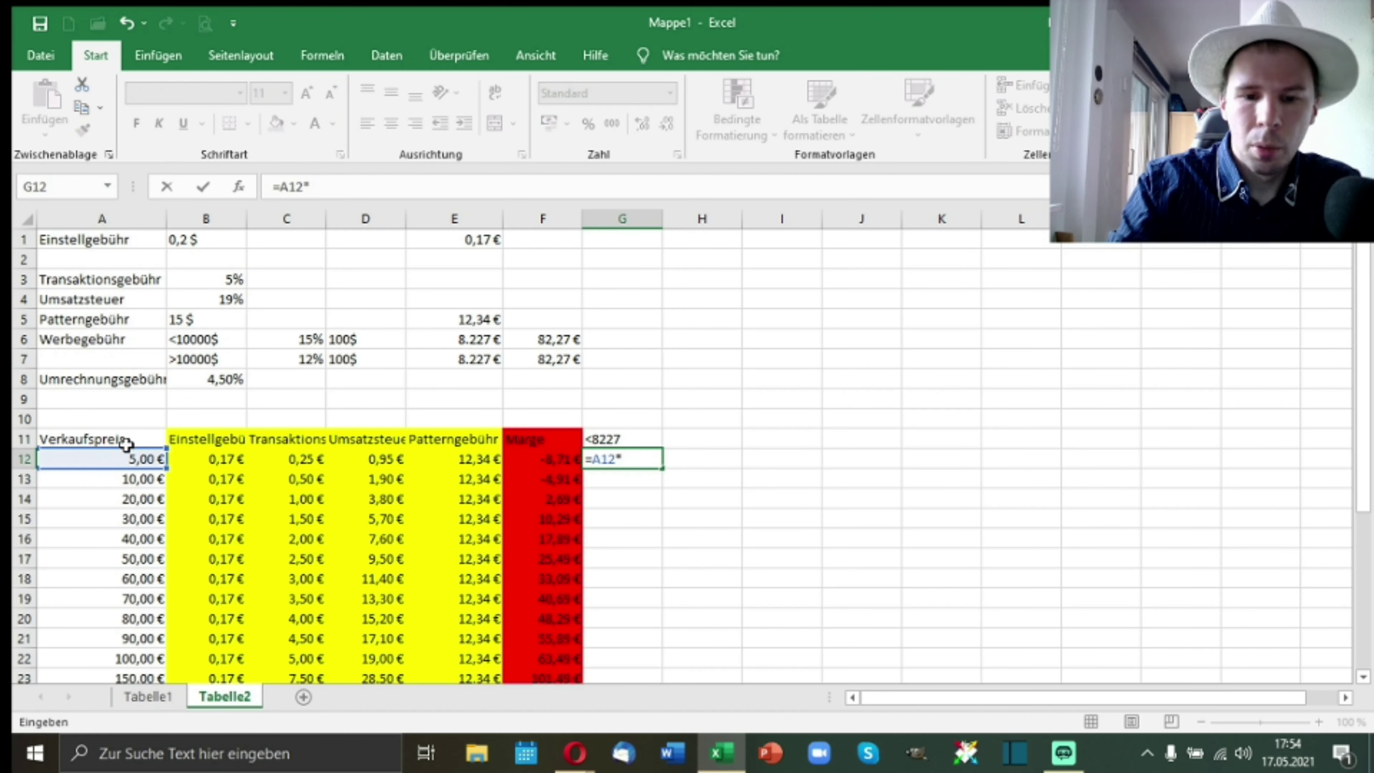
left_click(265, 342)
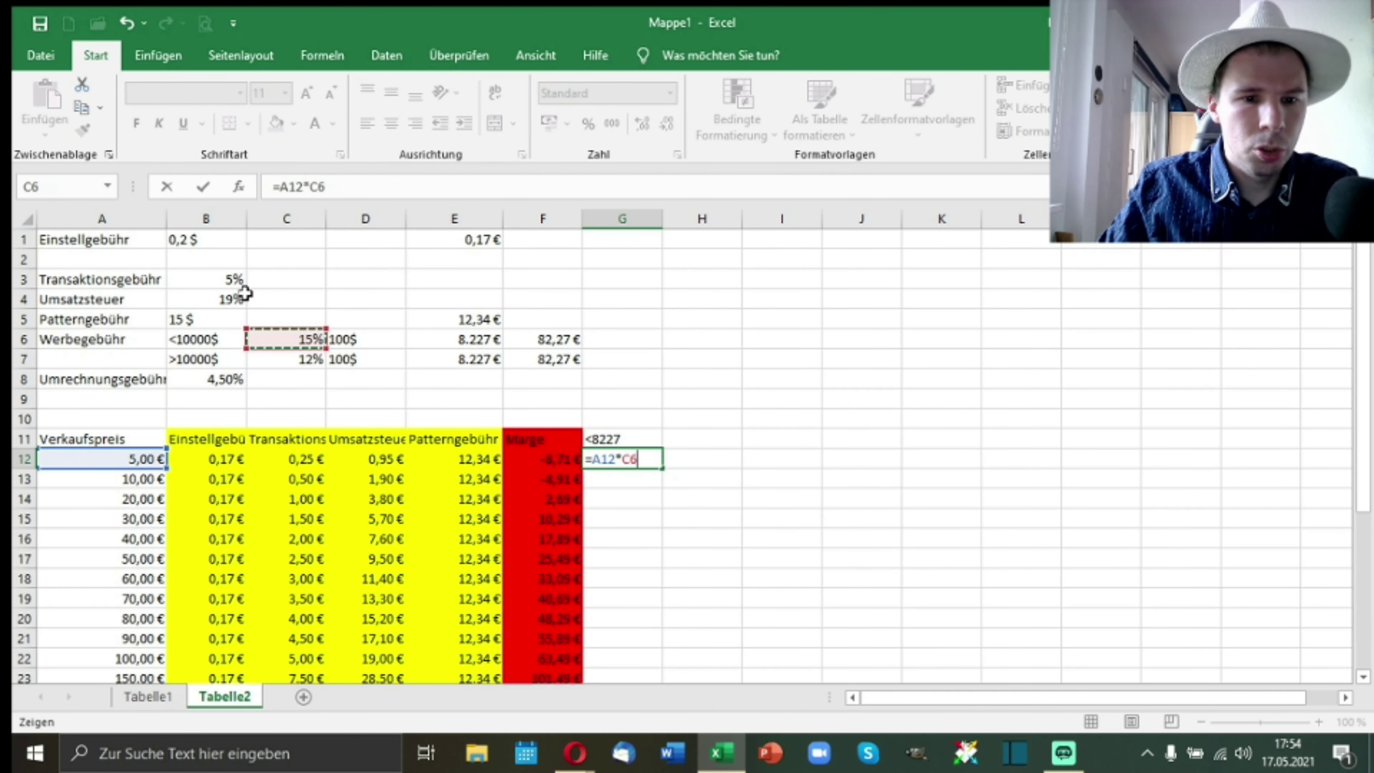
left_click(313, 188)
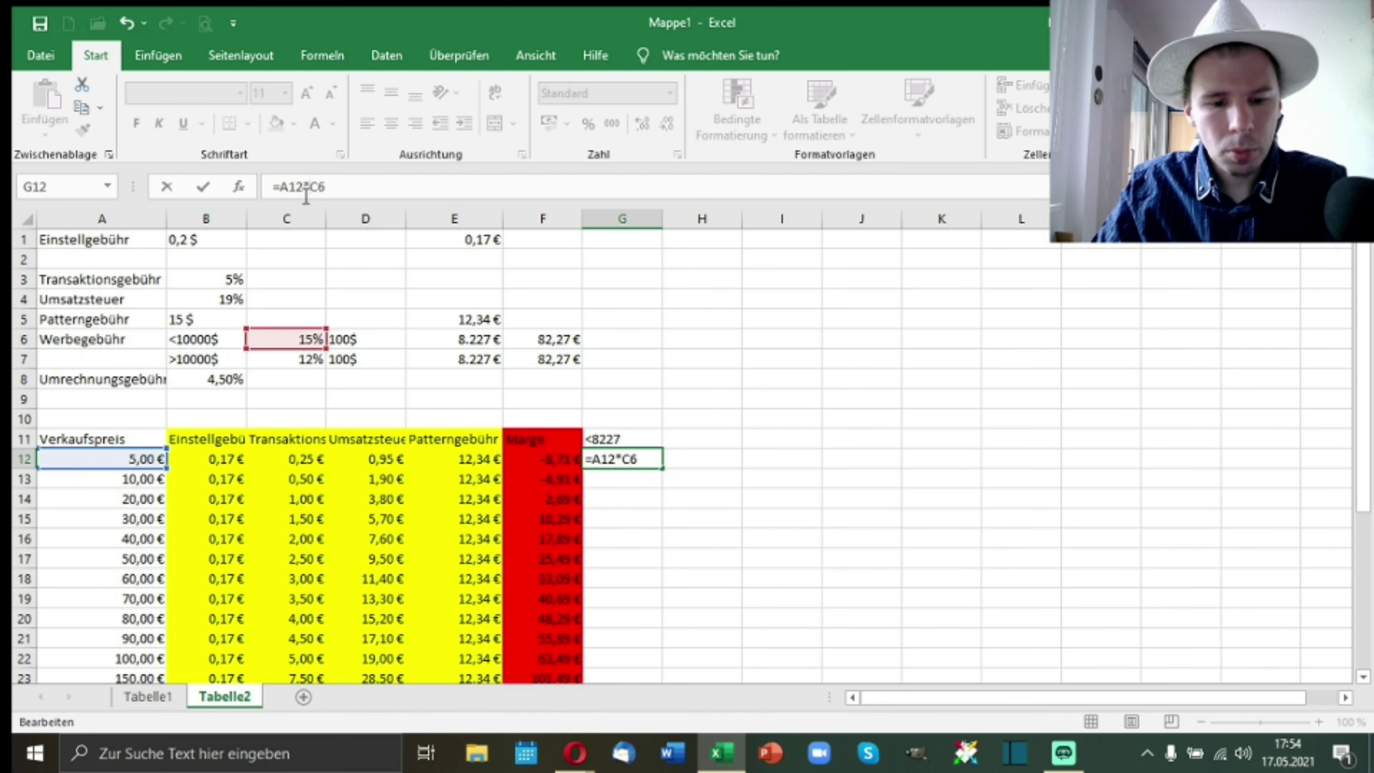
type("$")
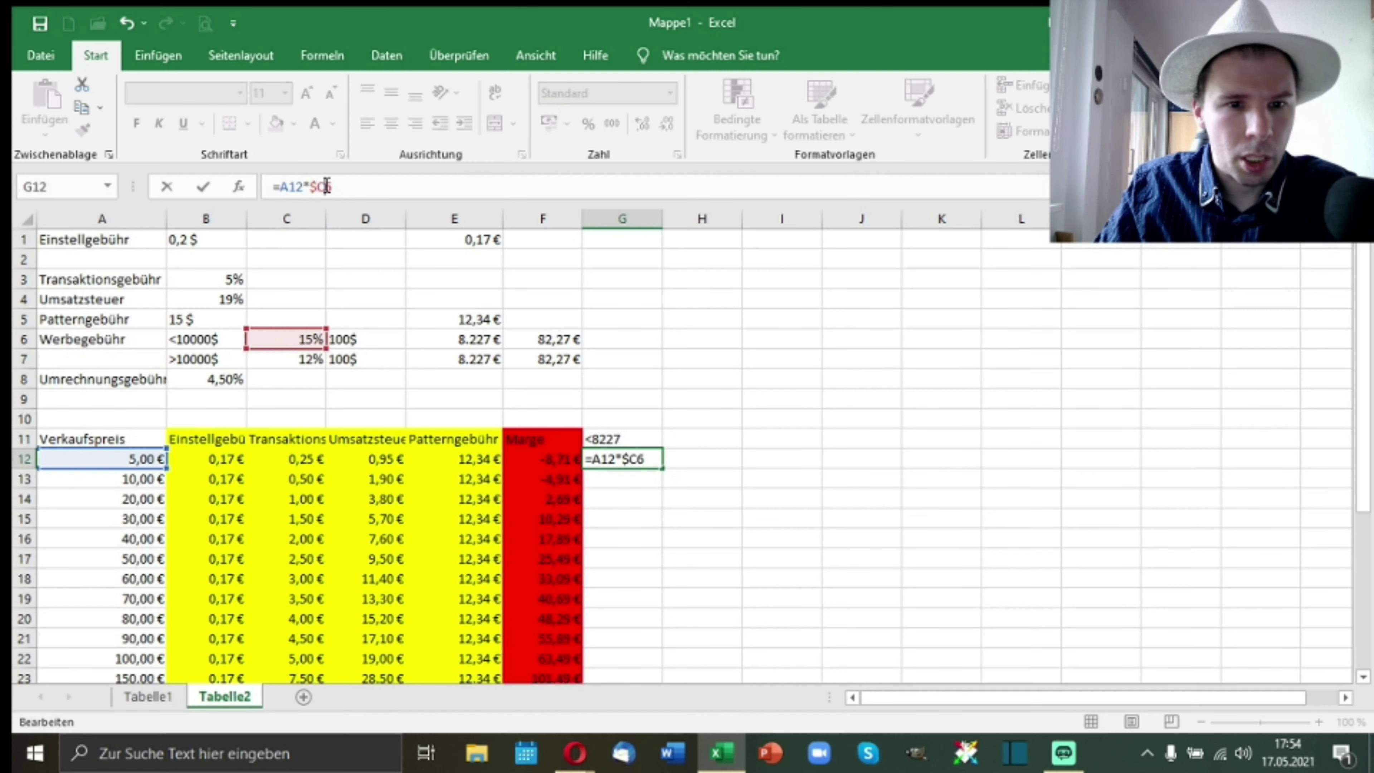
left_click(327, 186)
type("$")
key("Return")
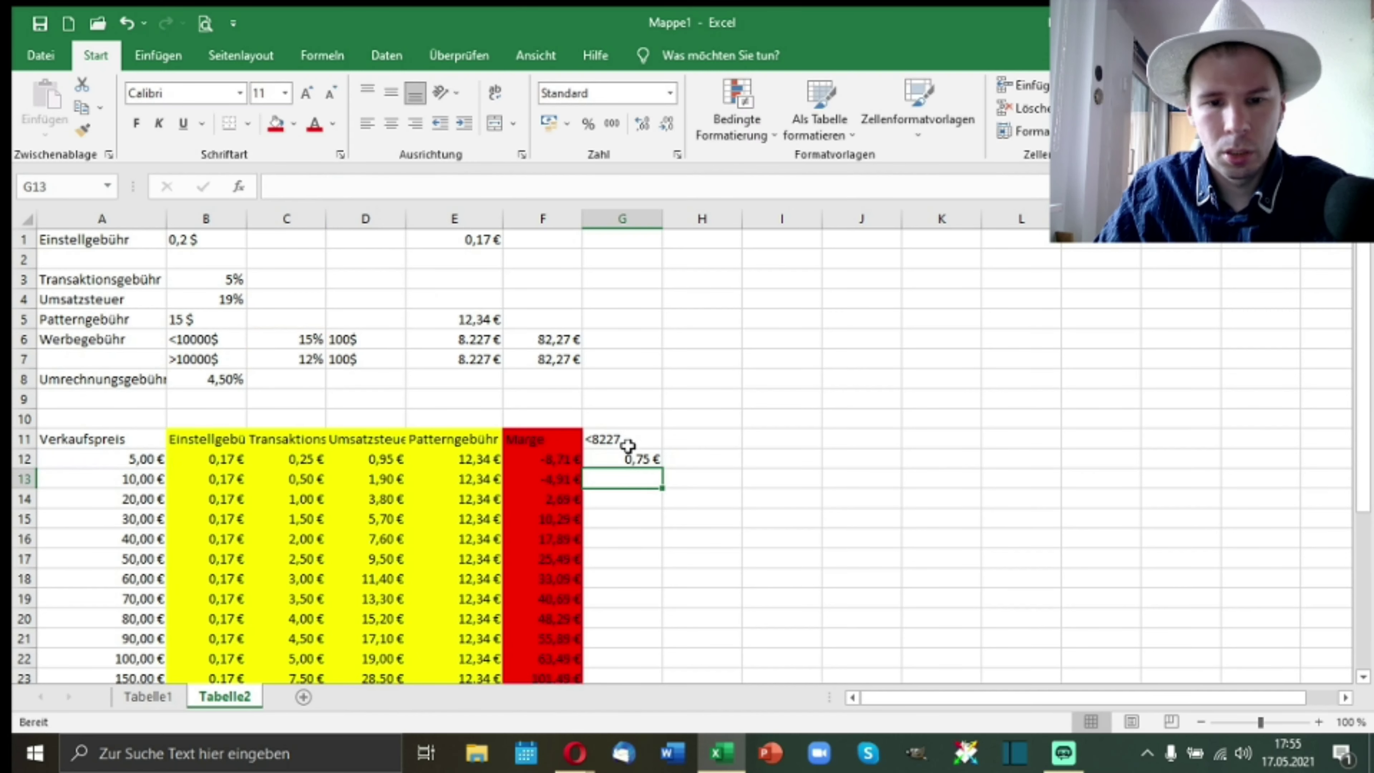
left_click(637, 458)
double_click(661, 468)
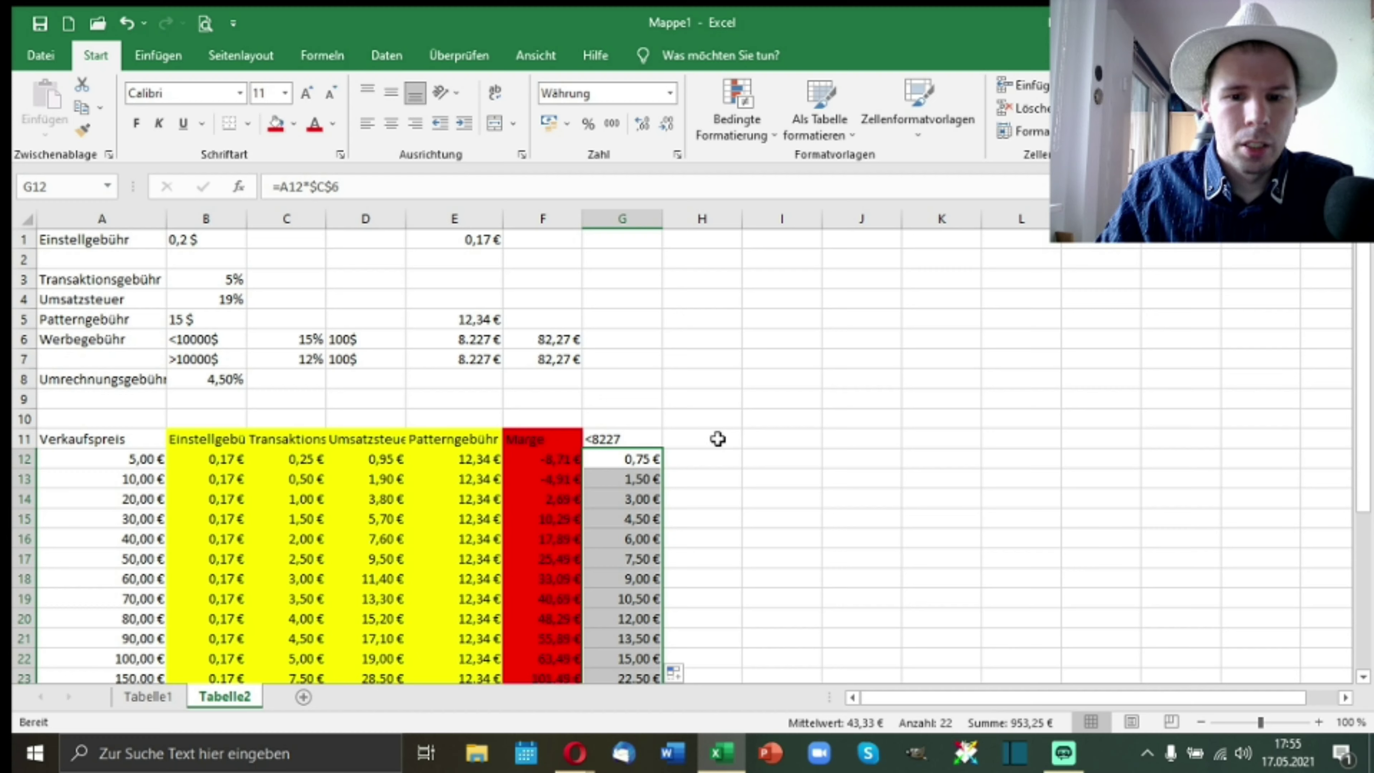
Step: Add a column header reading Gesammtmarge u10K in cell H11
left_click(714, 438)
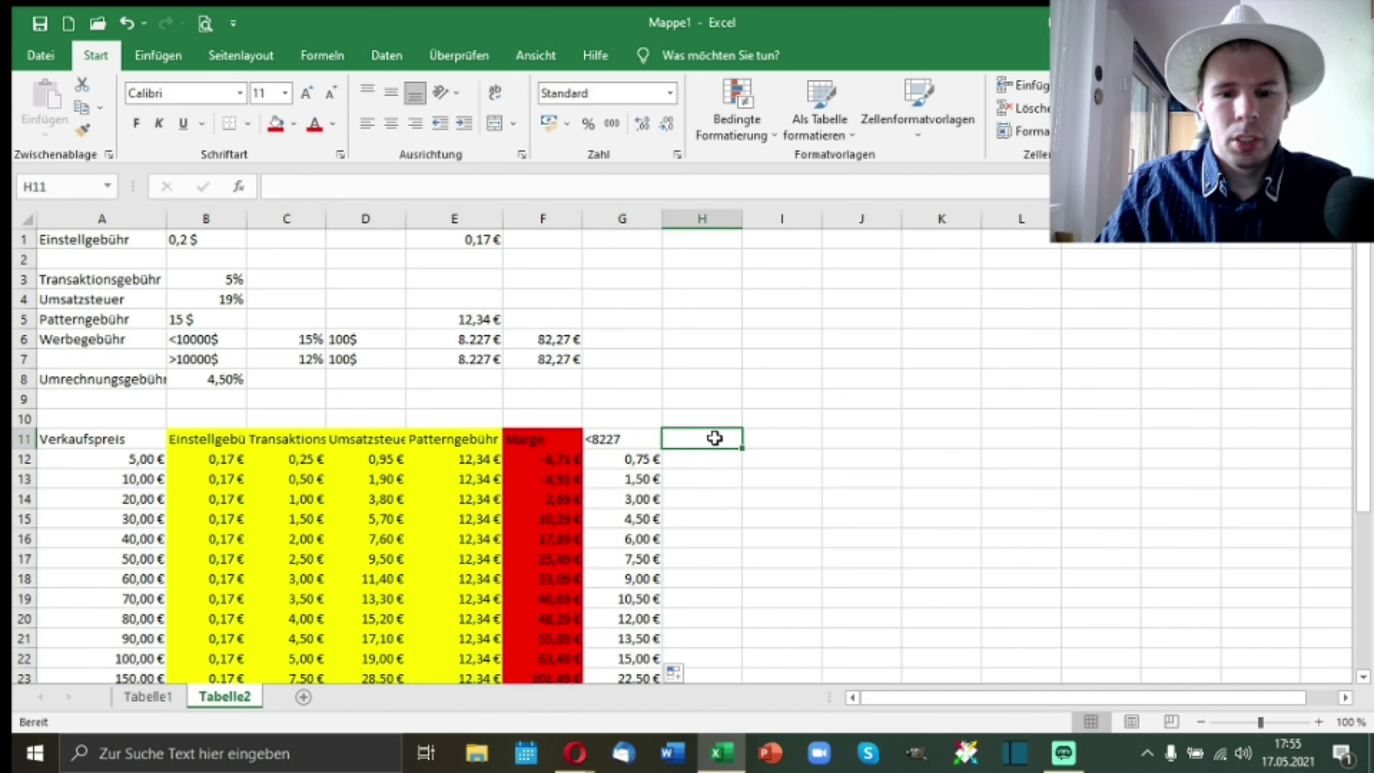
type("Gesammt")
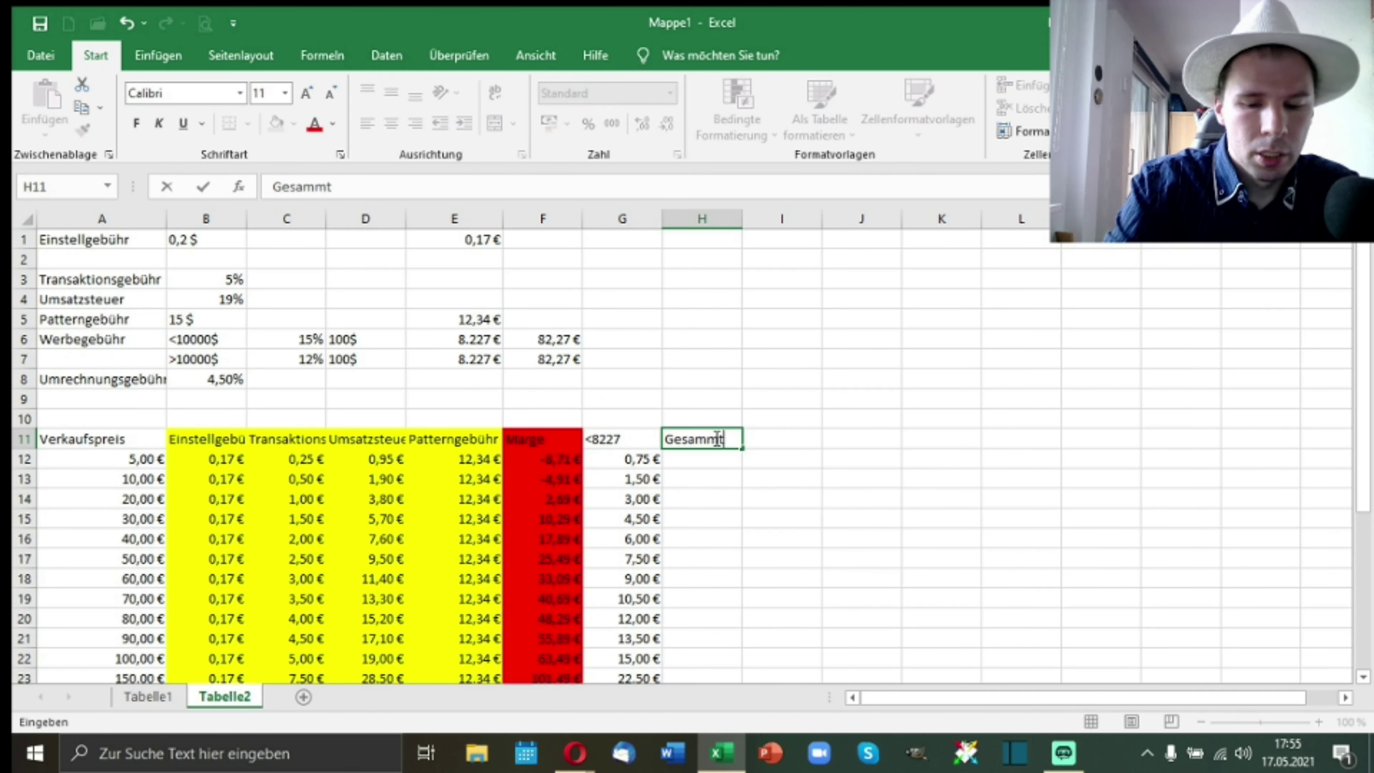
type("marge")
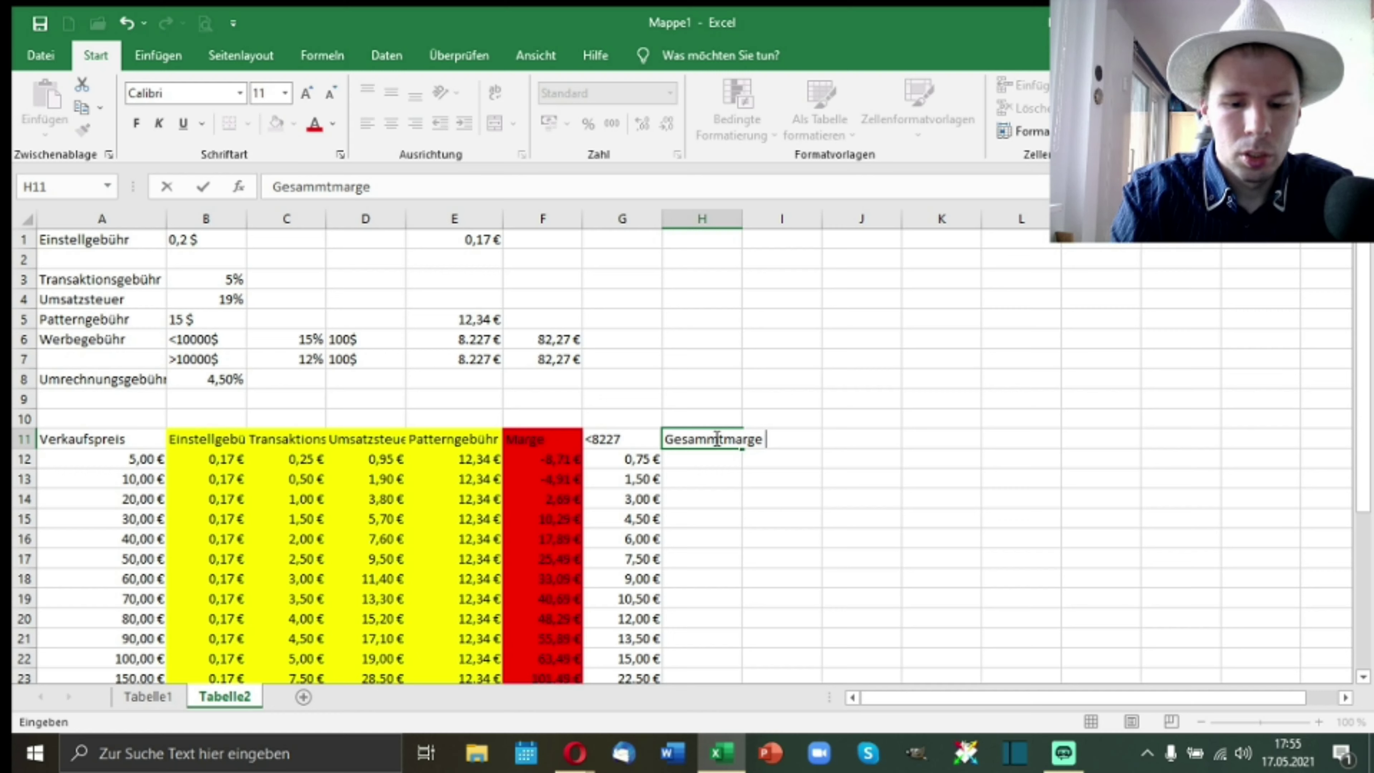
type(" u10K")
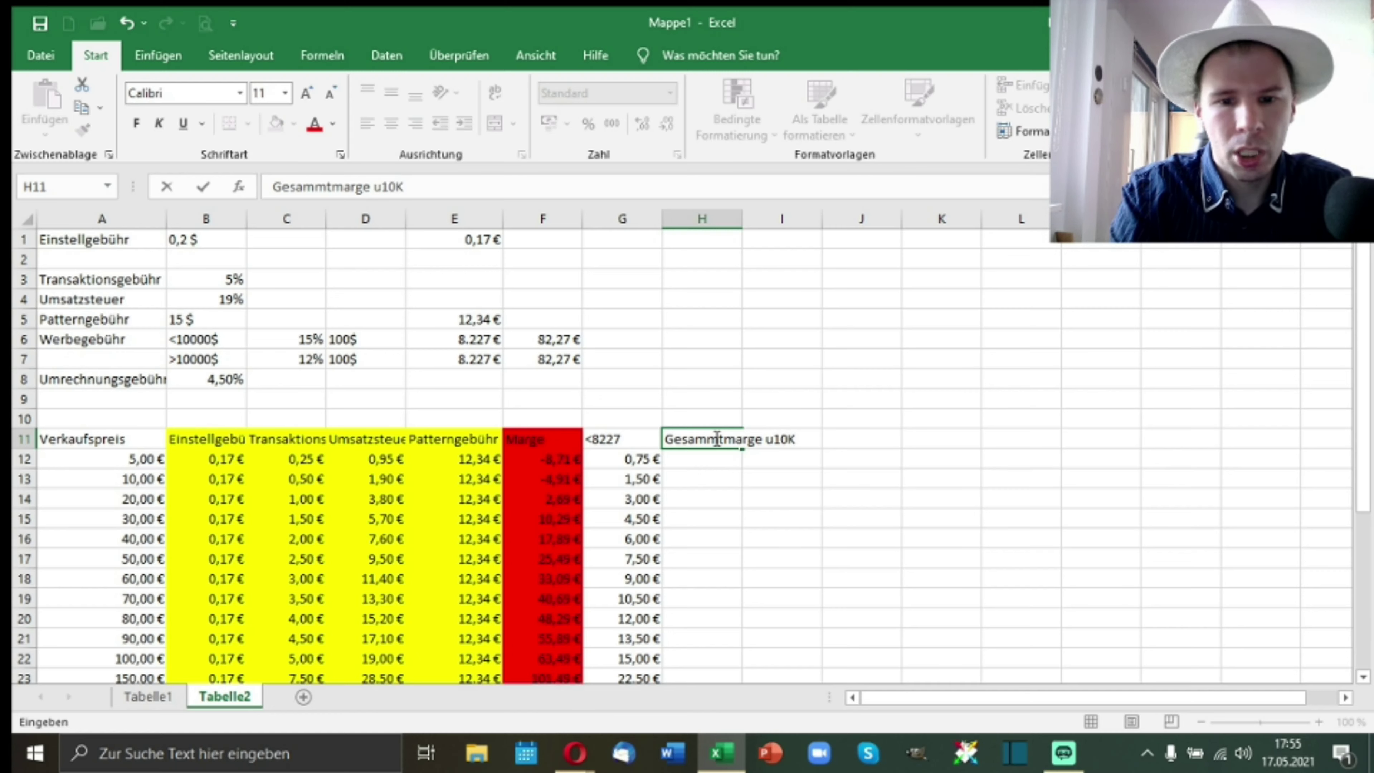
key("Return")
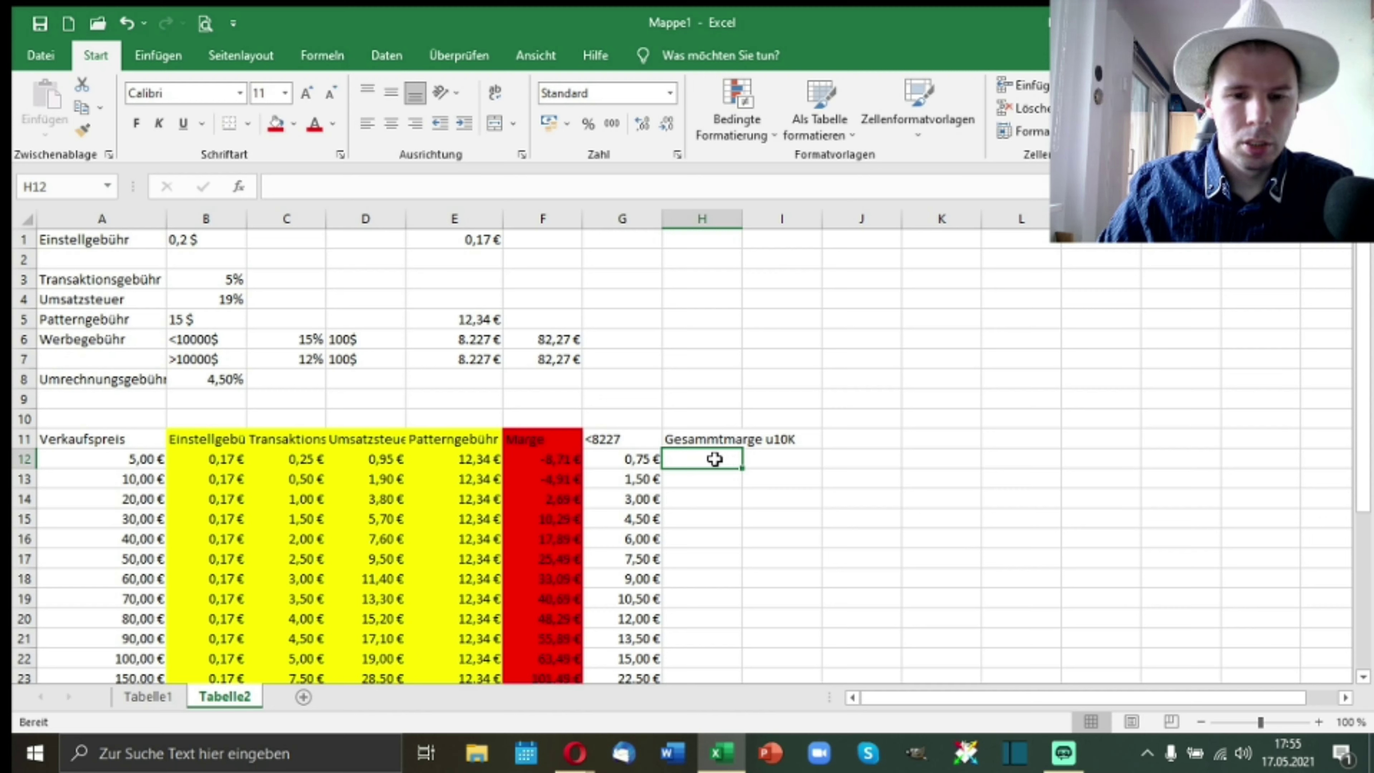
Step: Calculate the total margin in cell H12 with =A12-B12-C12-D12-E12-G12 and fill it down for all selling prices
type("=")
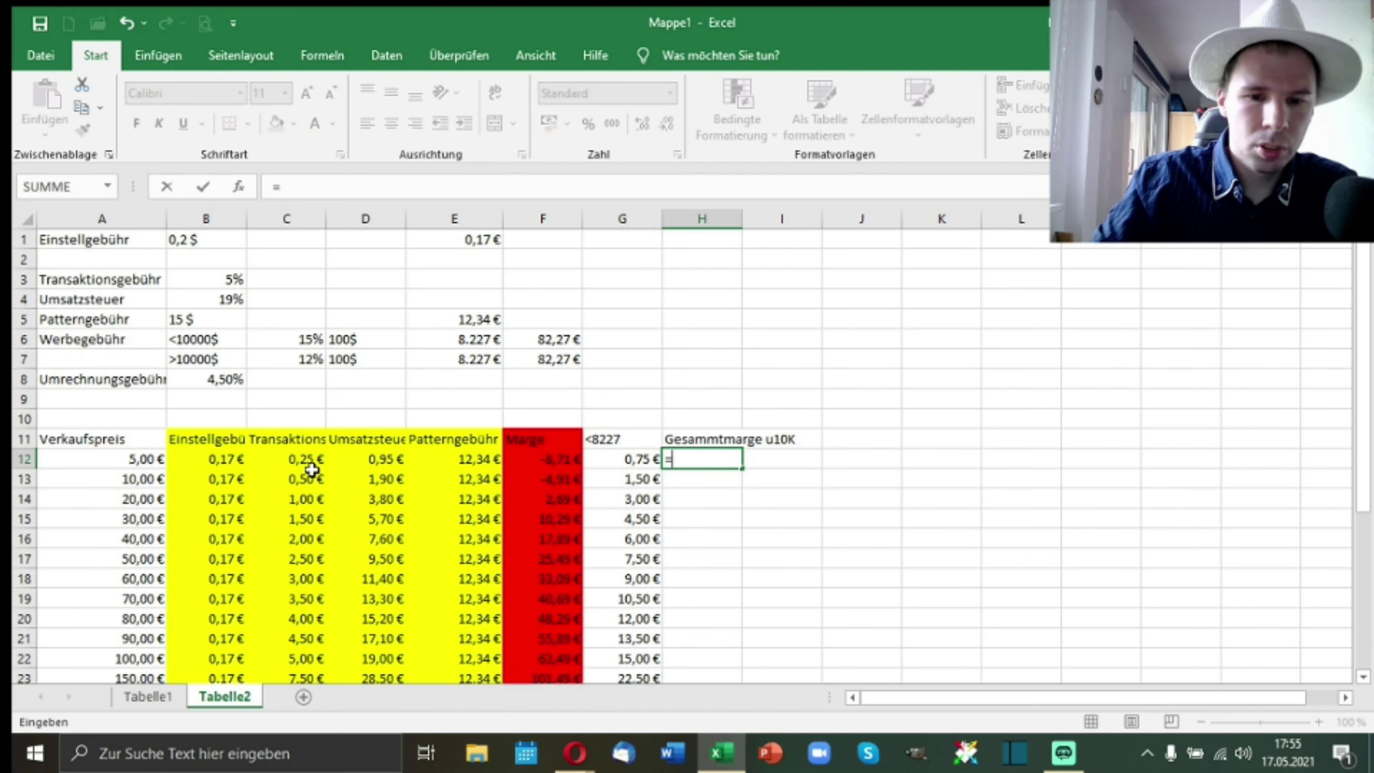
left_click(74, 456)
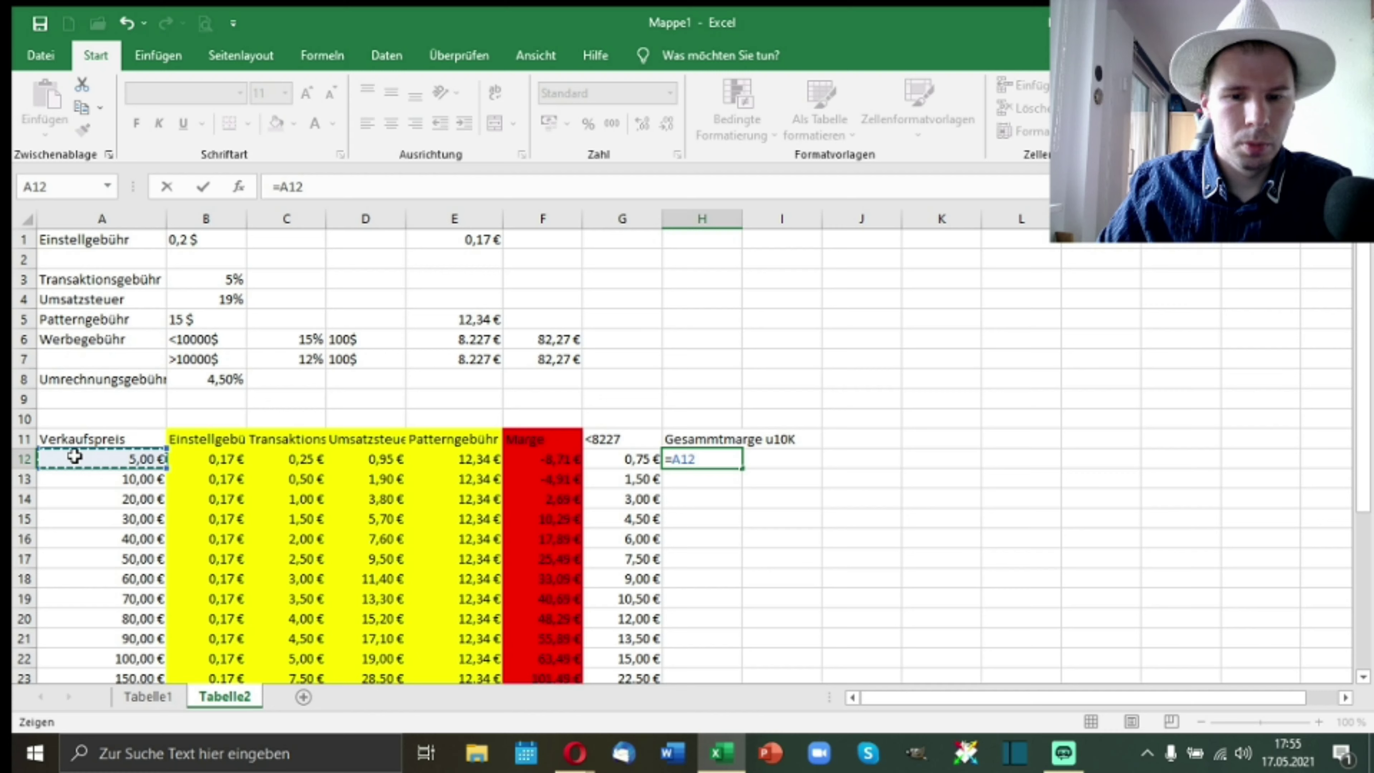
type("-")
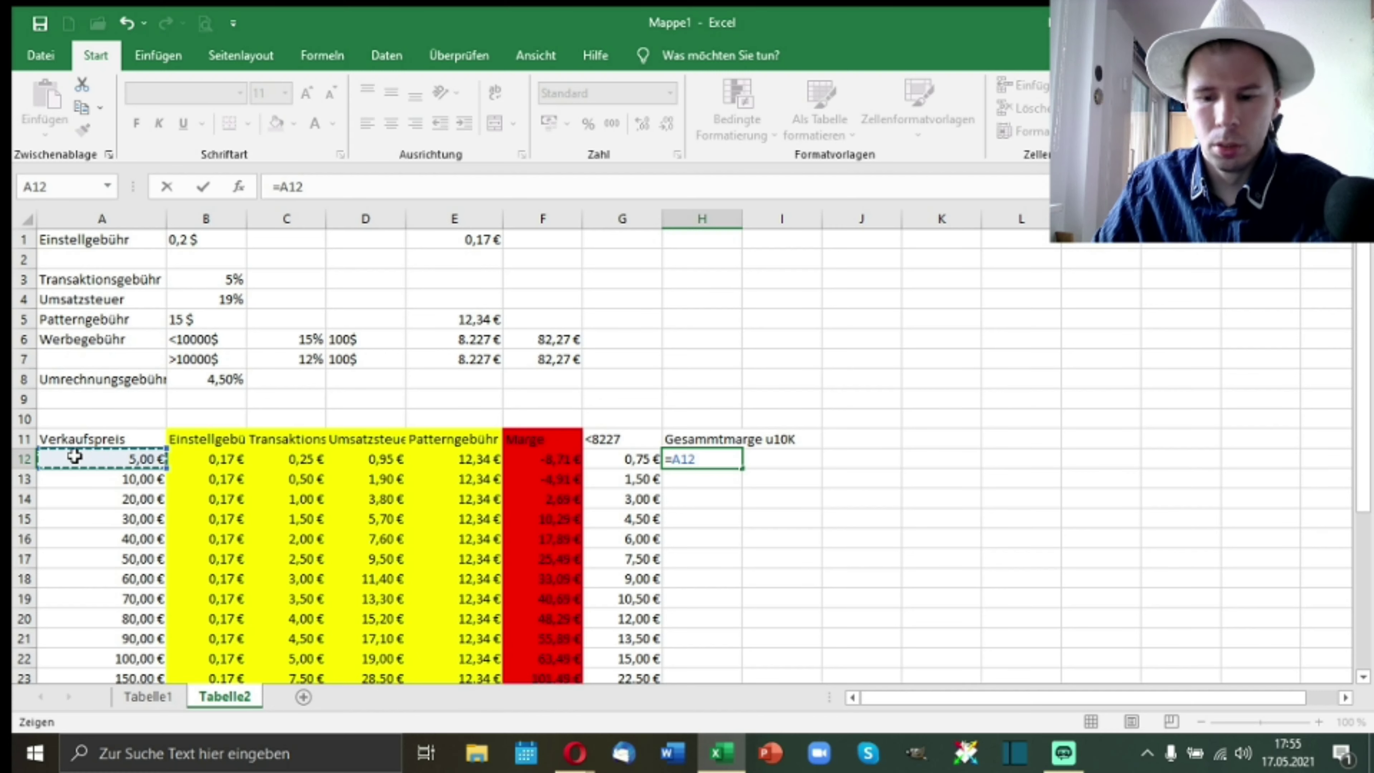
left_click(200, 462)
type("-")
left_click(294, 460)
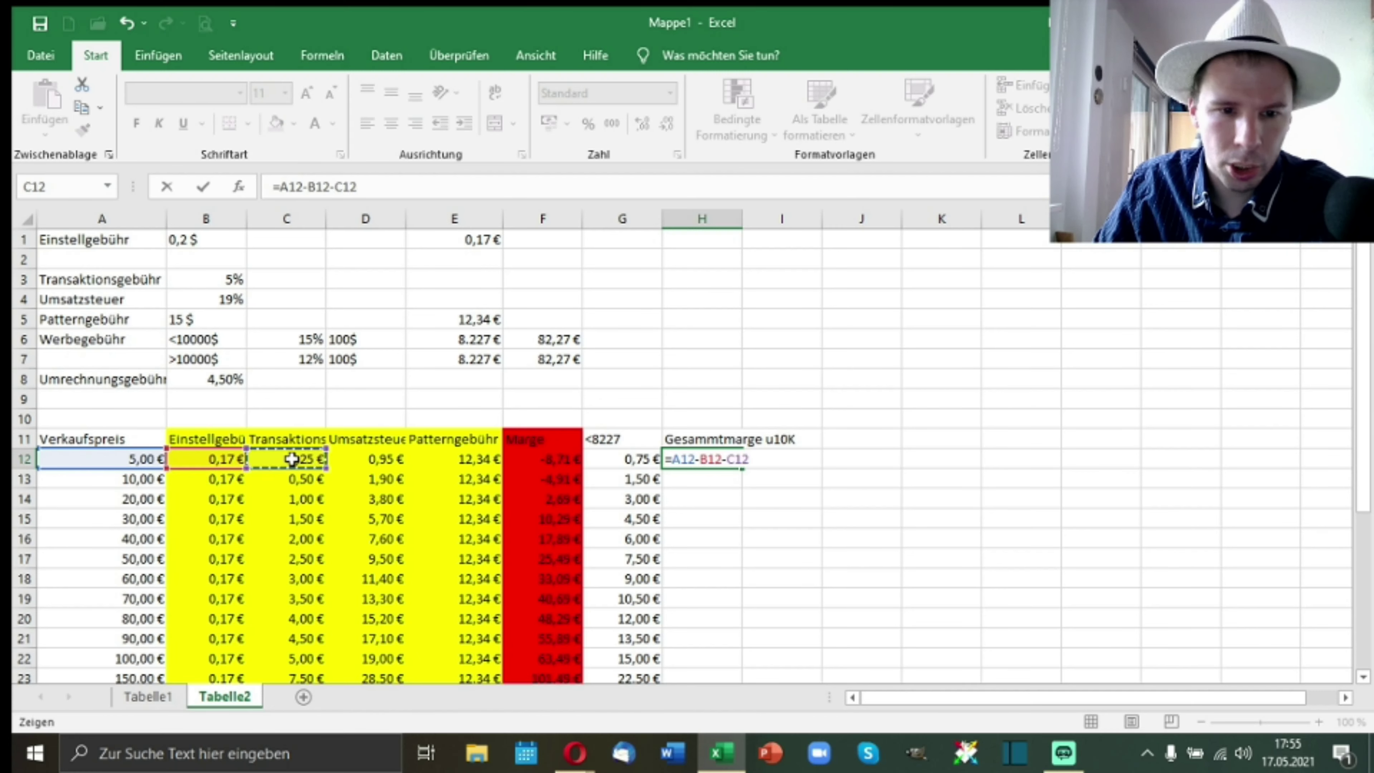
type("-")
left_click(379, 459)
type("-")
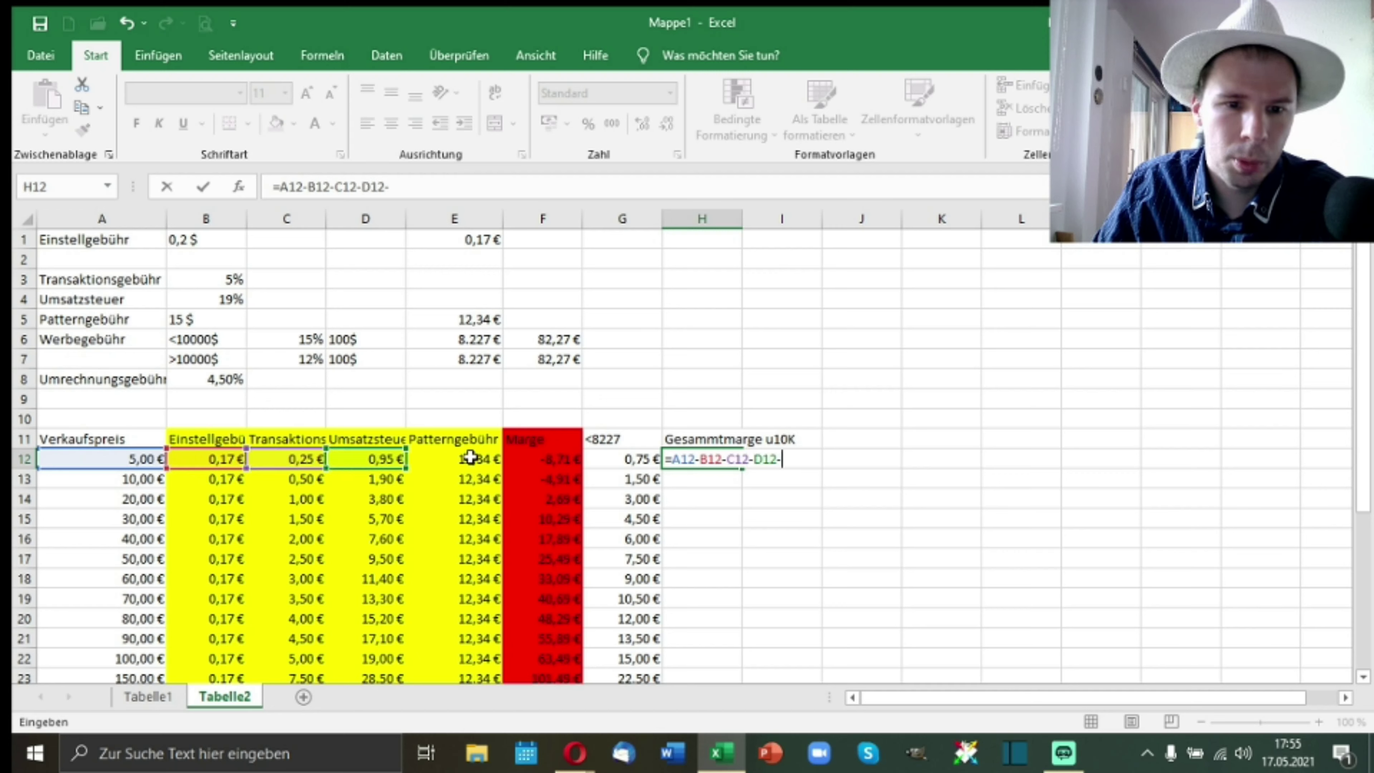
left_click(469, 459)
type("-")
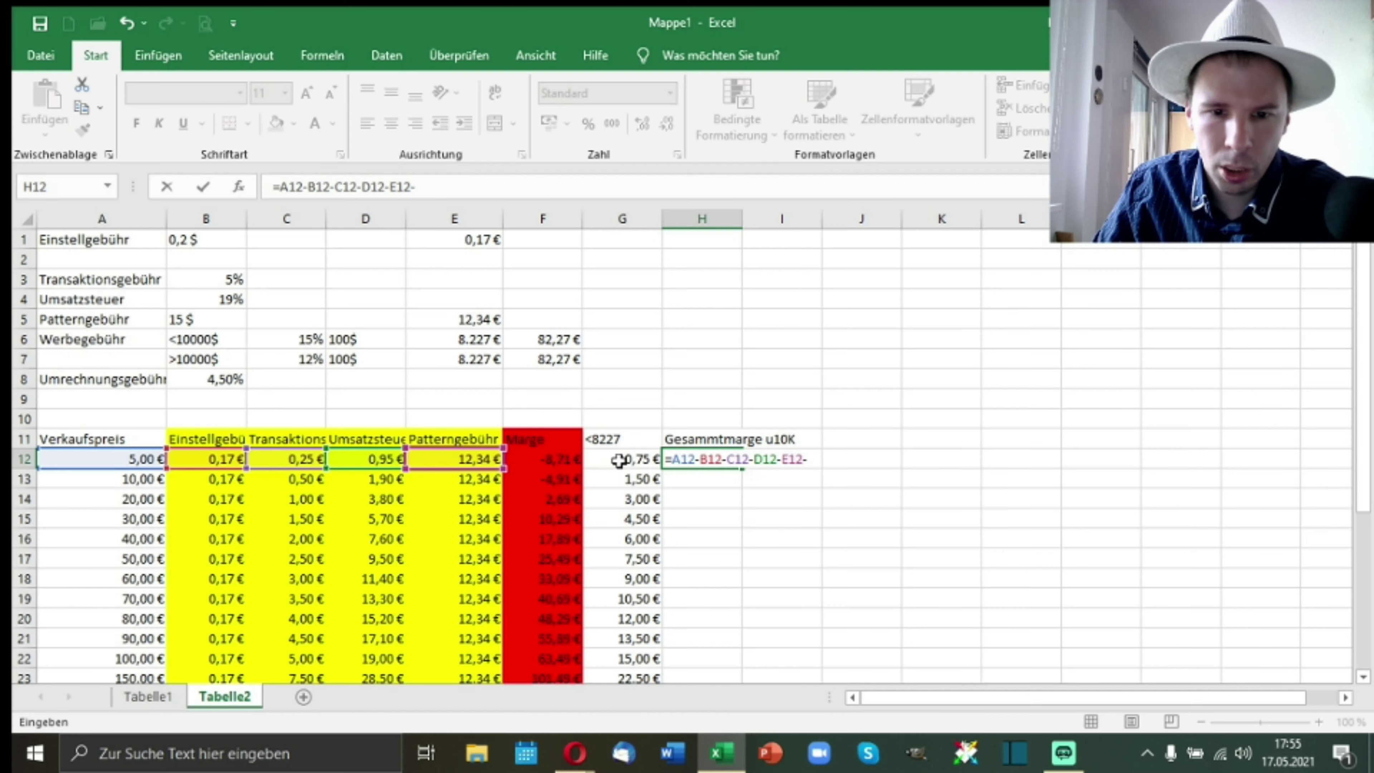
left_click(621, 460)
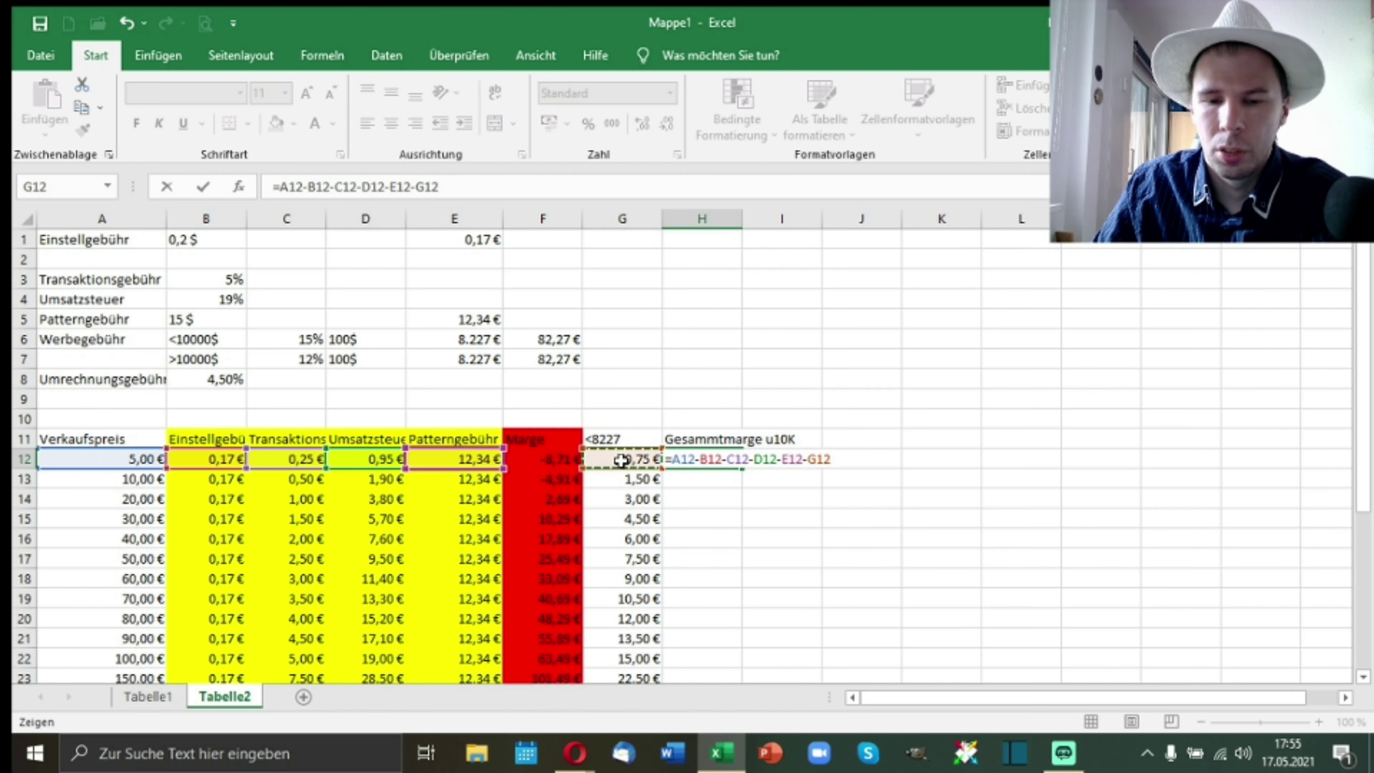
key("Return")
left_click(712, 459)
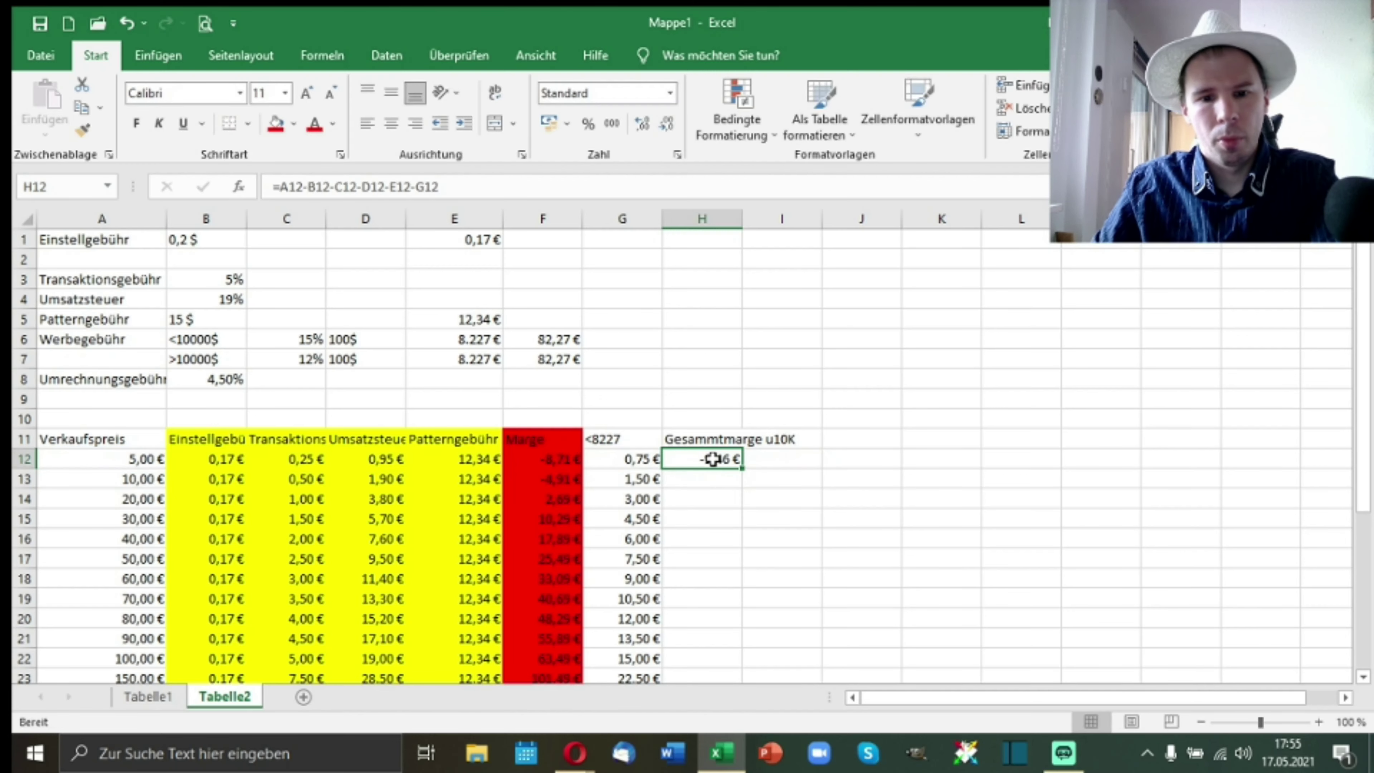
double_click(745, 468)
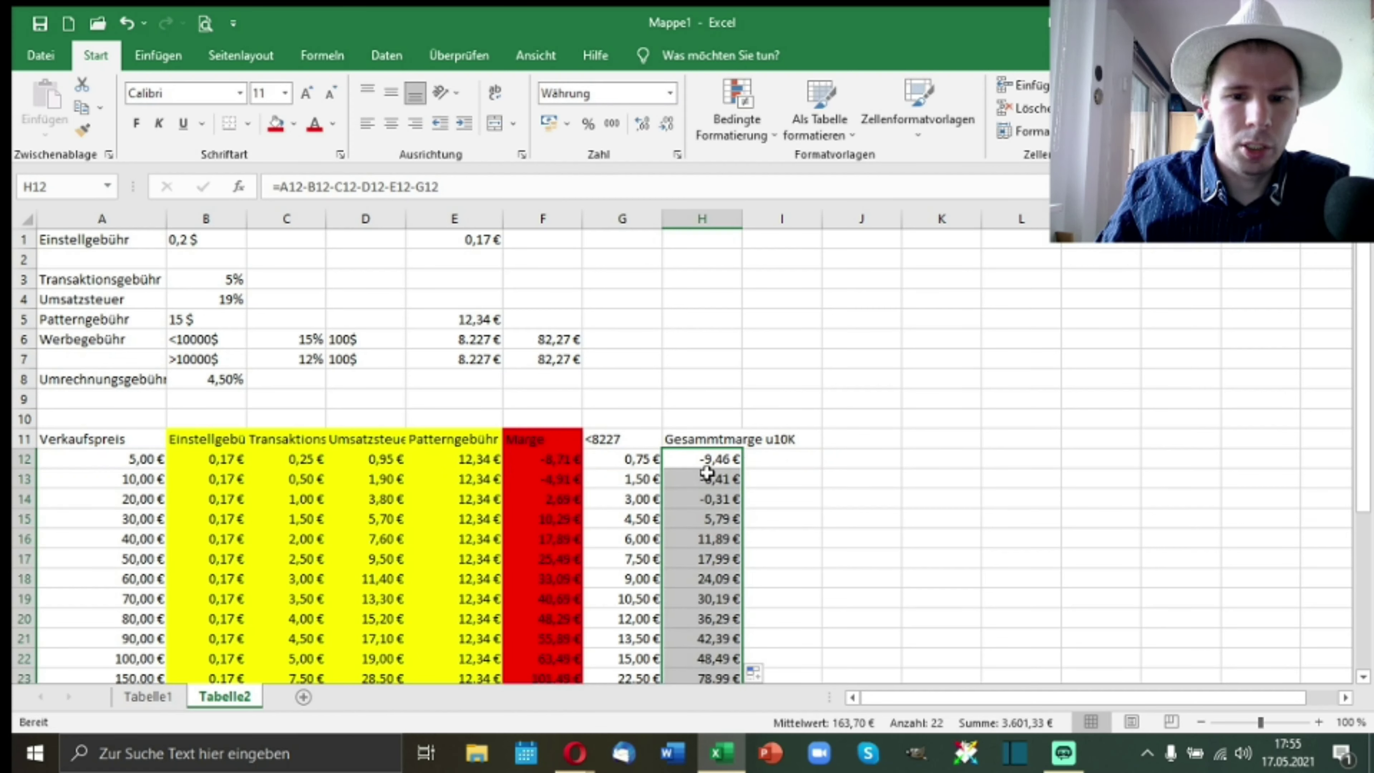
Step: Shade the total margin values from H12 down with the standard light blue fill and autofit the width of column H
left_click(295, 125)
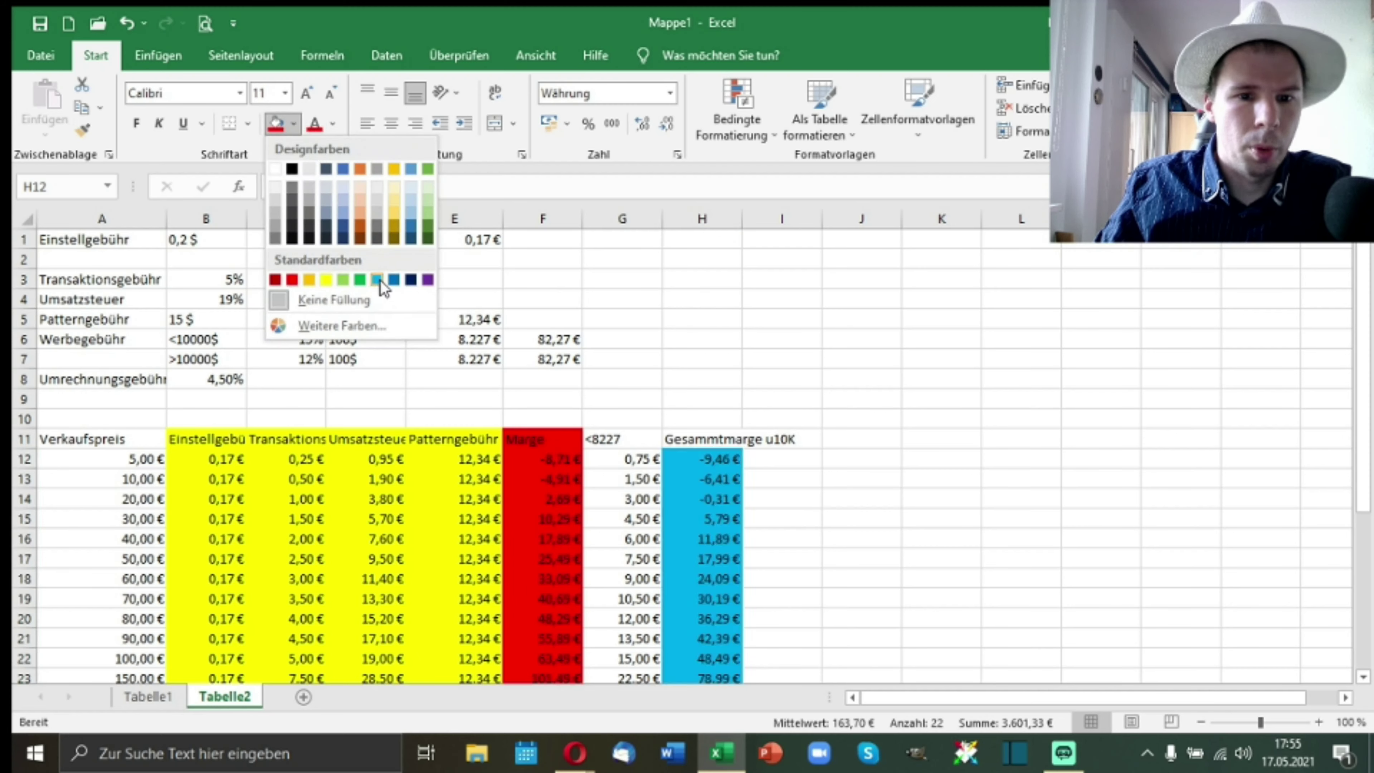
left_click(379, 281)
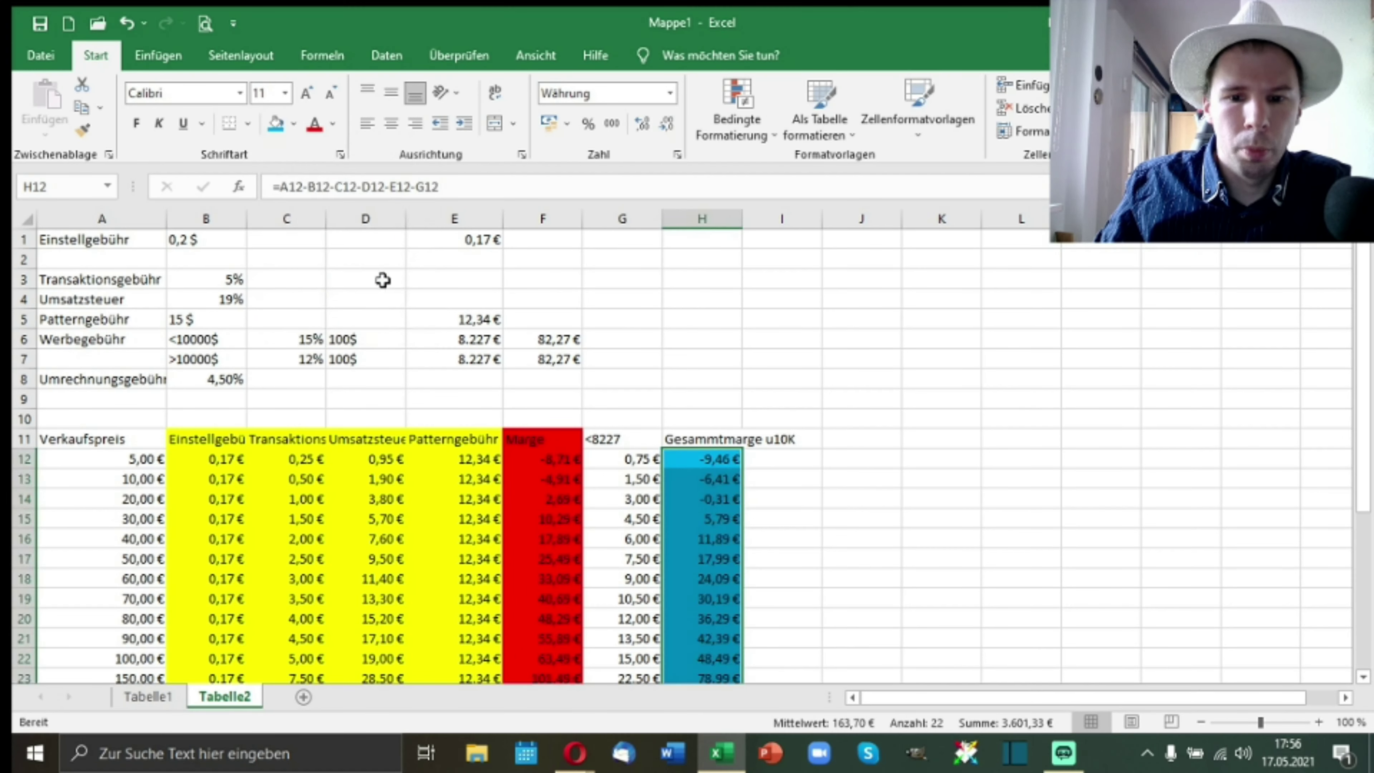
double_click(743, 219)
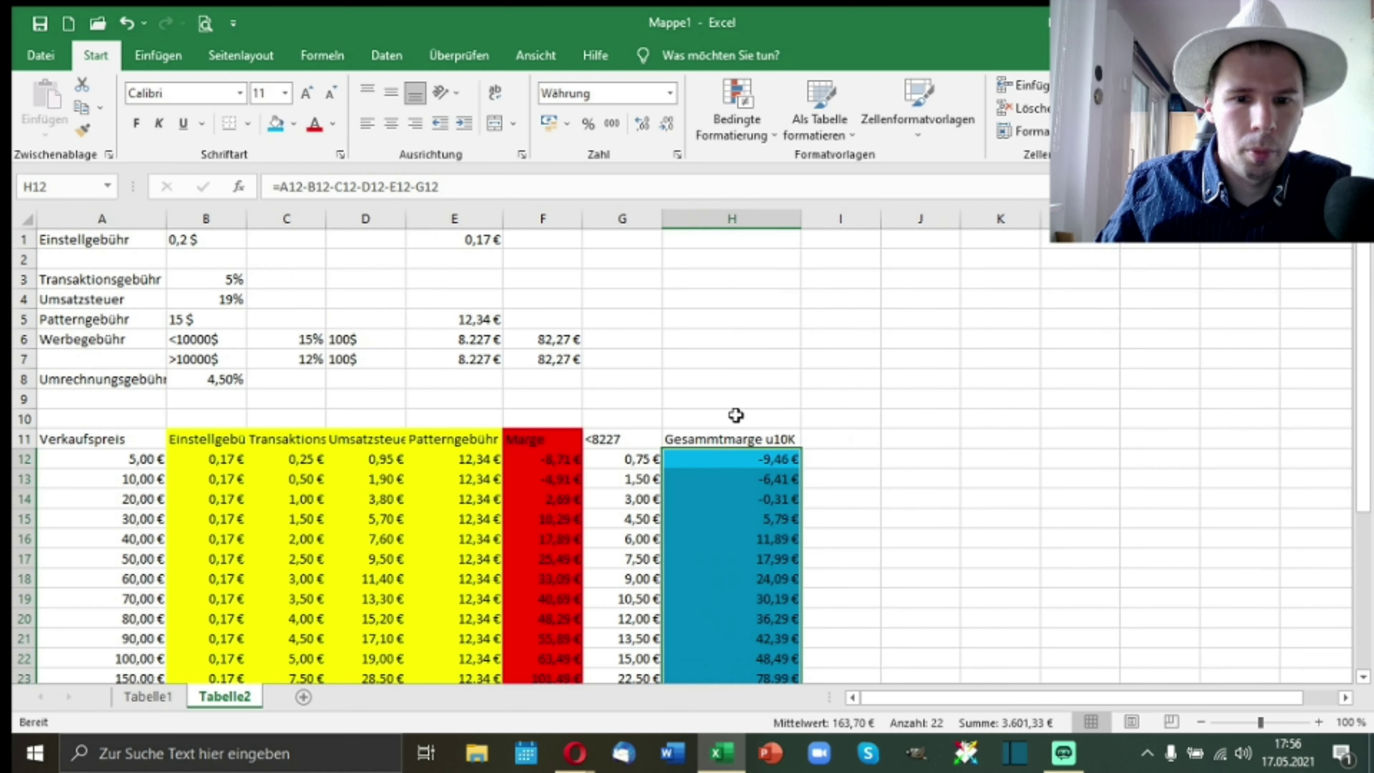
Step: Shade header cell H11 with the same light blue fill and correct its text to Gesamtmarge u10K
left_click(725, 438)
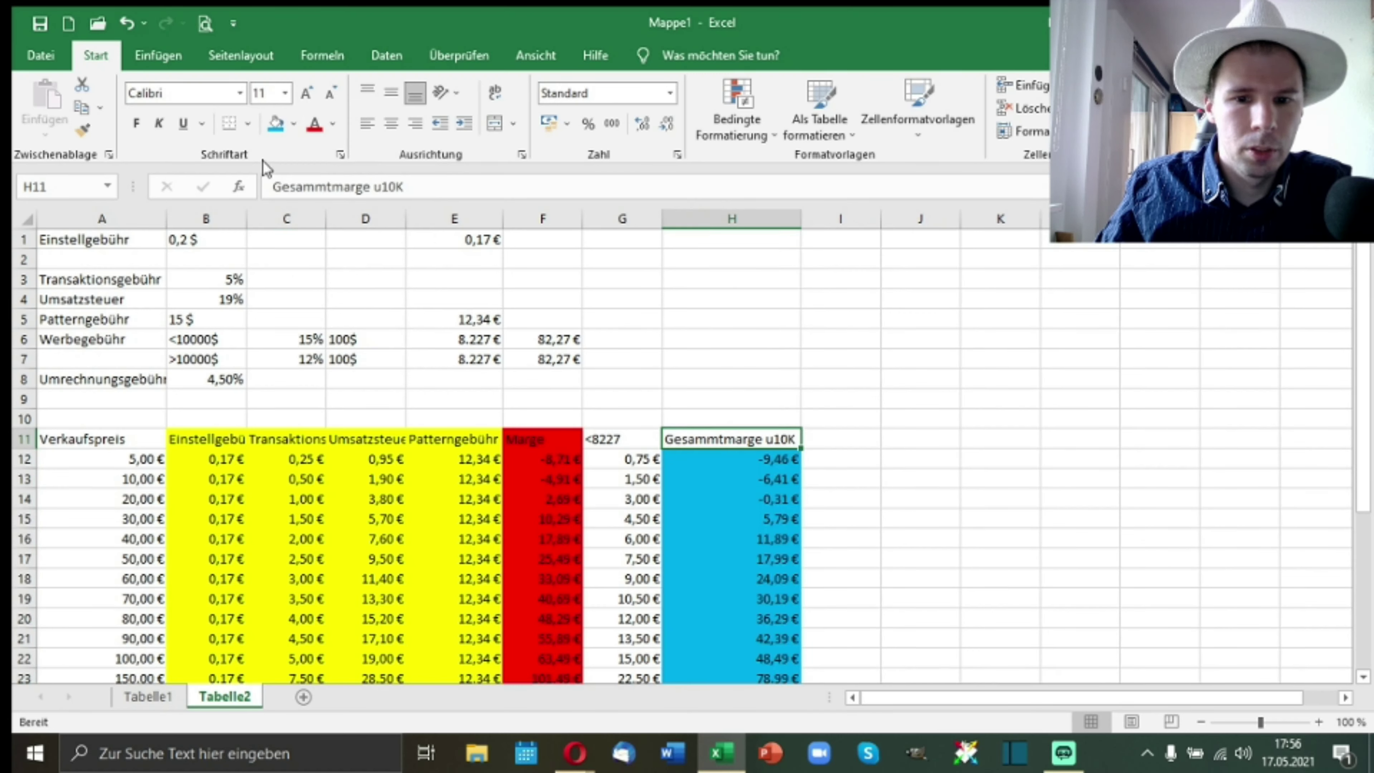
left_click(275, 124)
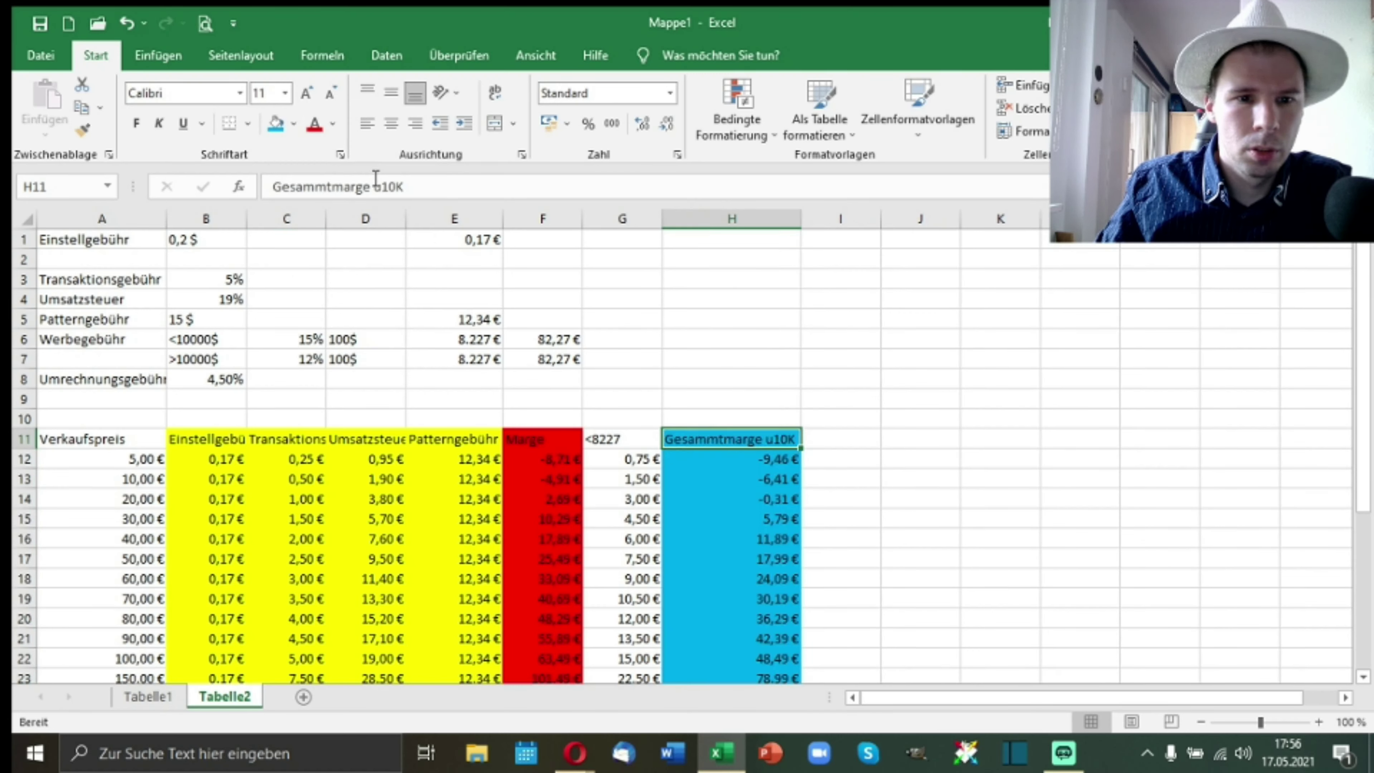
left_click(329, 187)
key("Return")
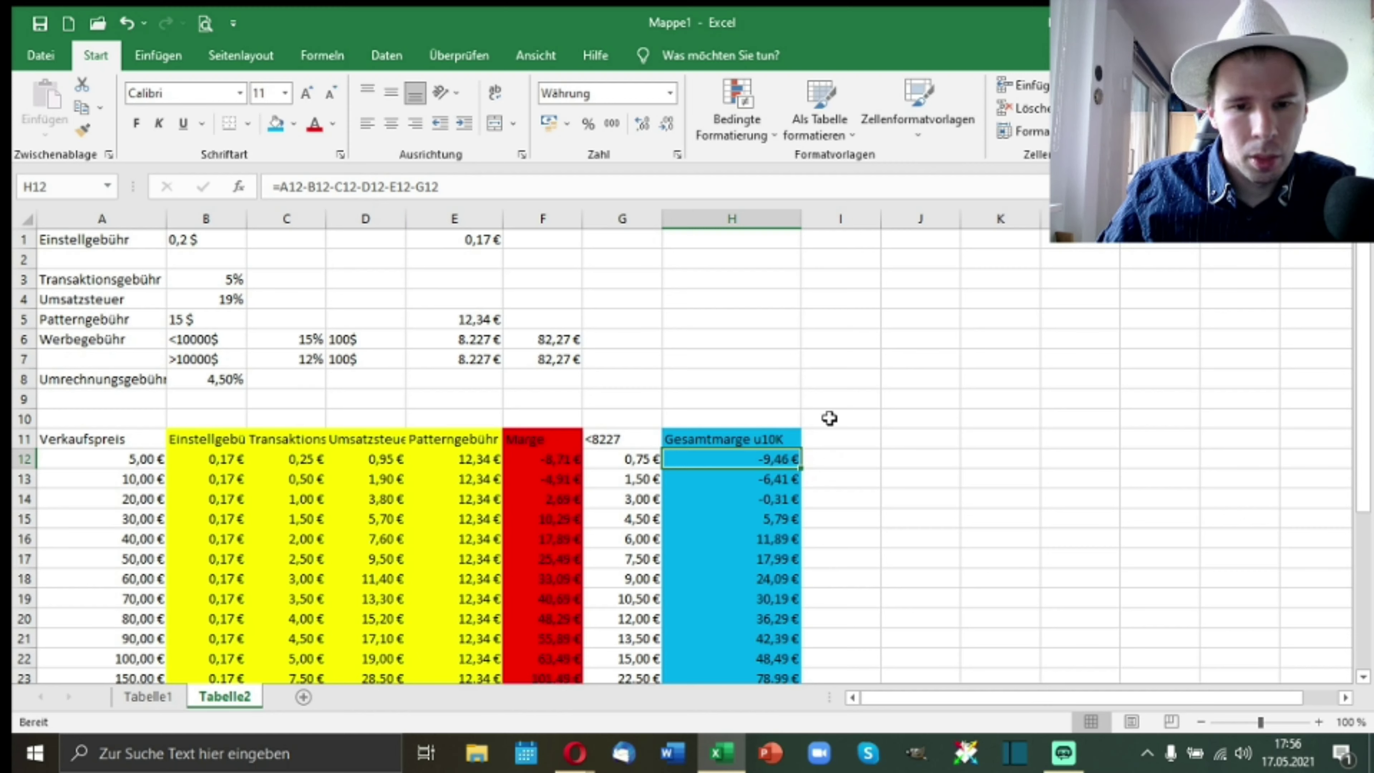
Step: Add a column header reading >8227 in cell I11
left_click(847, 440)
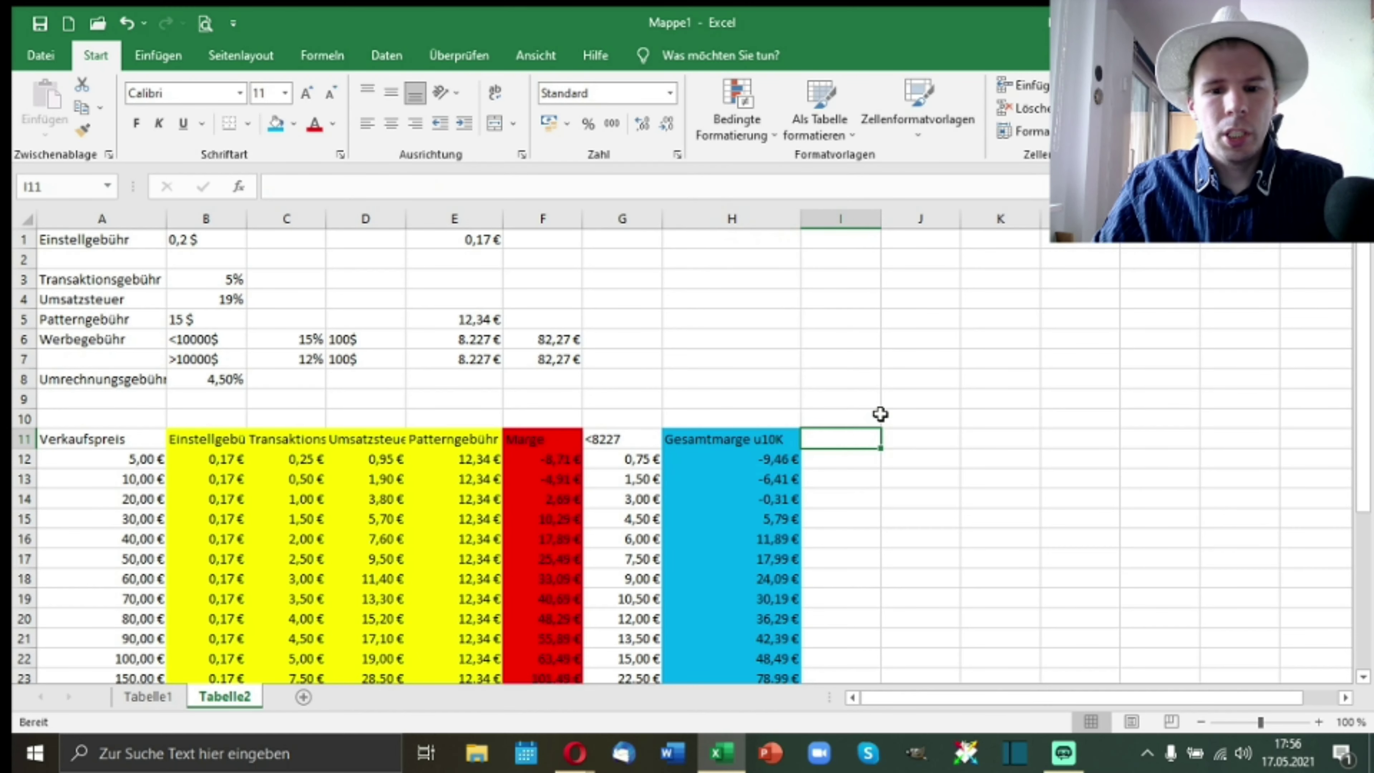
type("<")
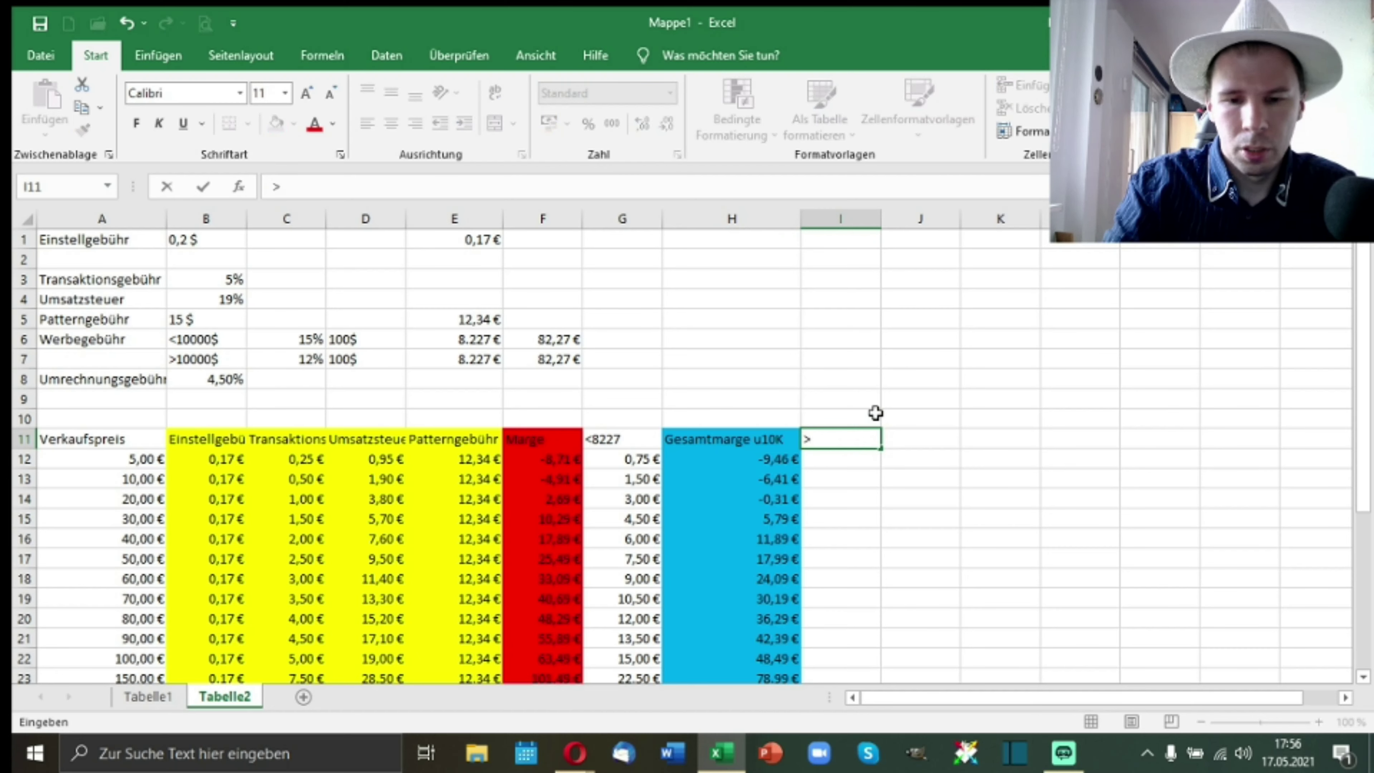
type("8227")
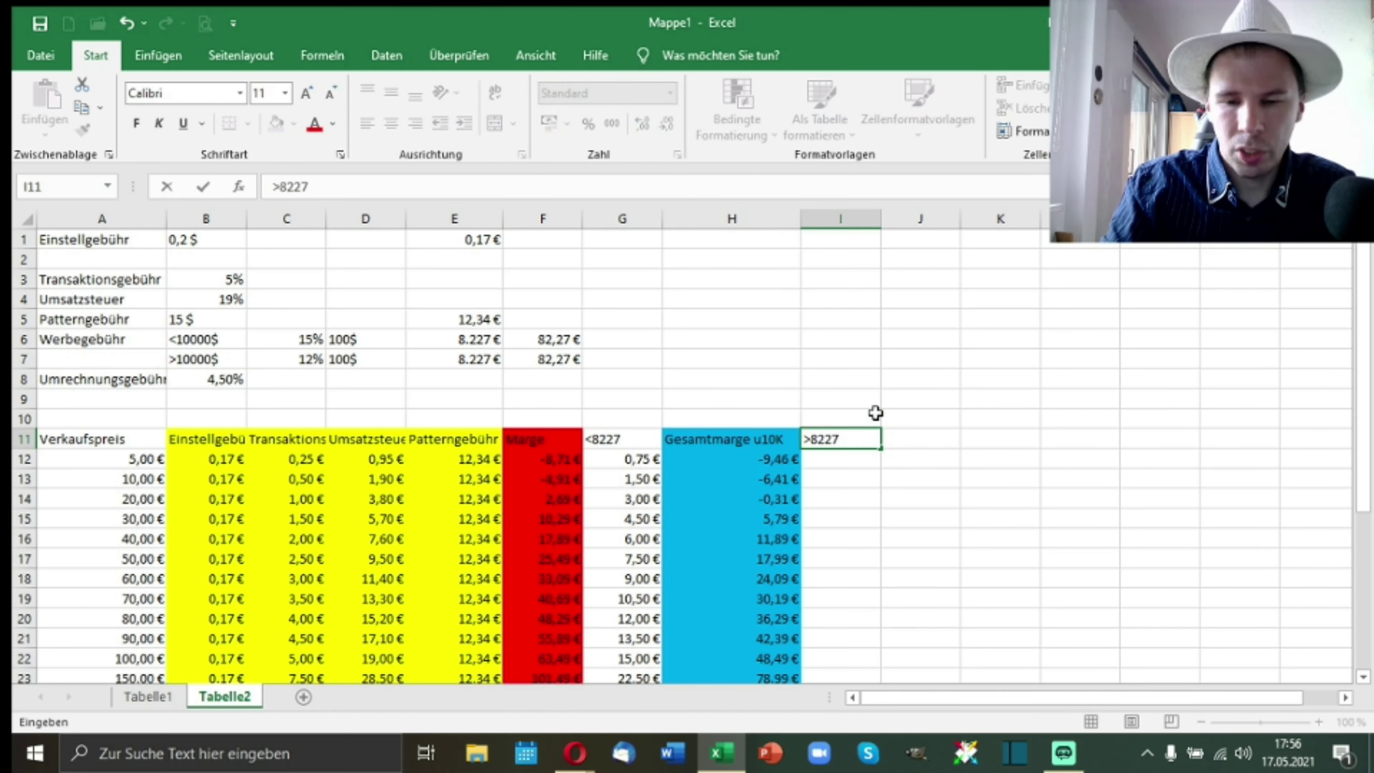
key("Return")
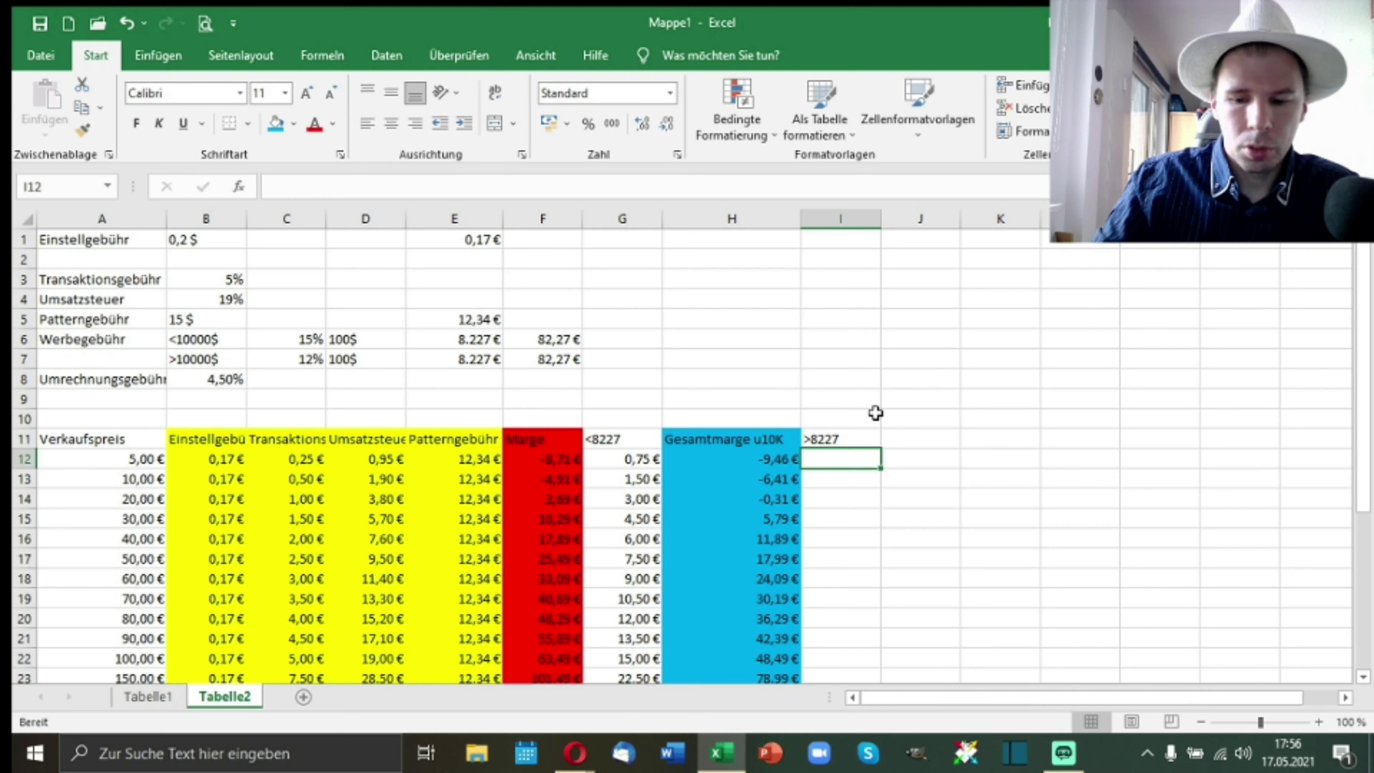
Step: Calculate the 12% Werbegebühr in cell I12 with =A12*$C$7 and fill it down for all selling prices
type("=")
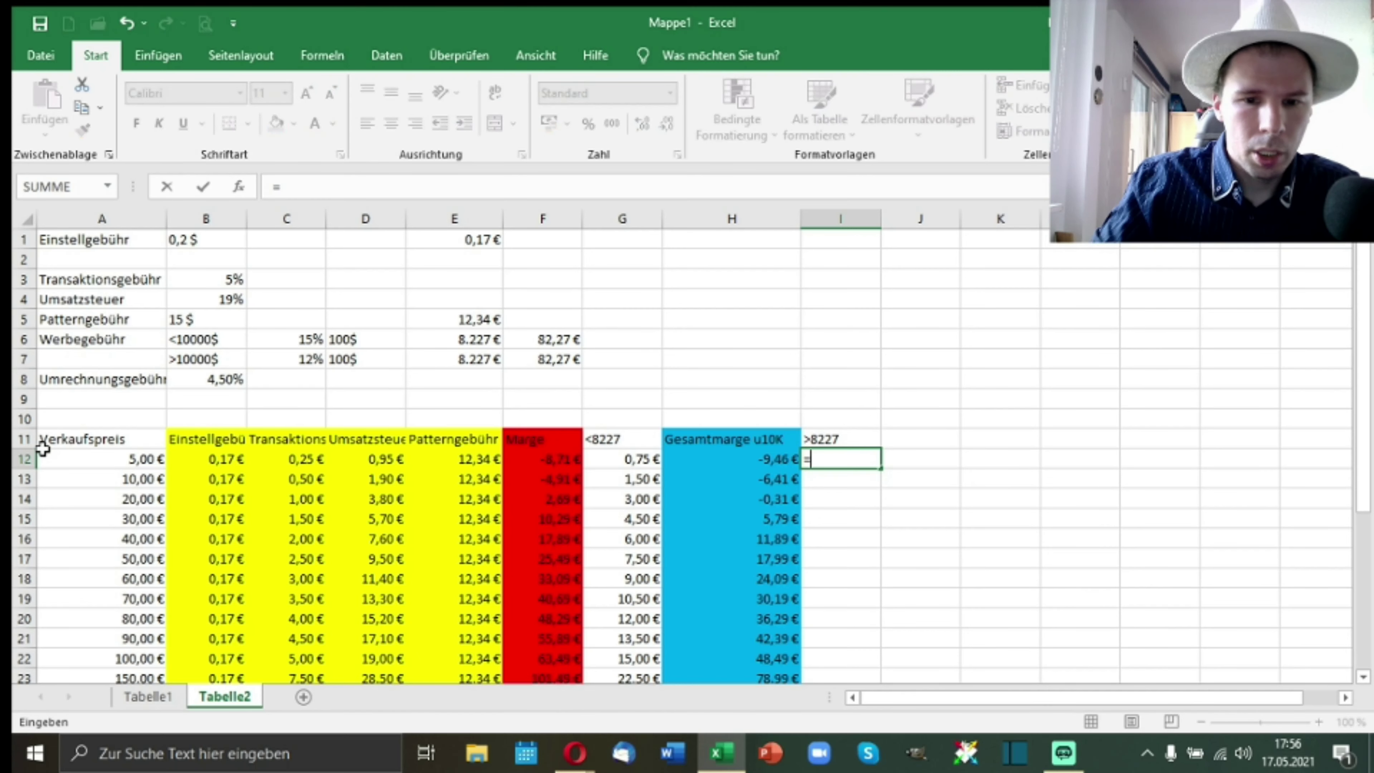
left_click(67, 460)
type("*")
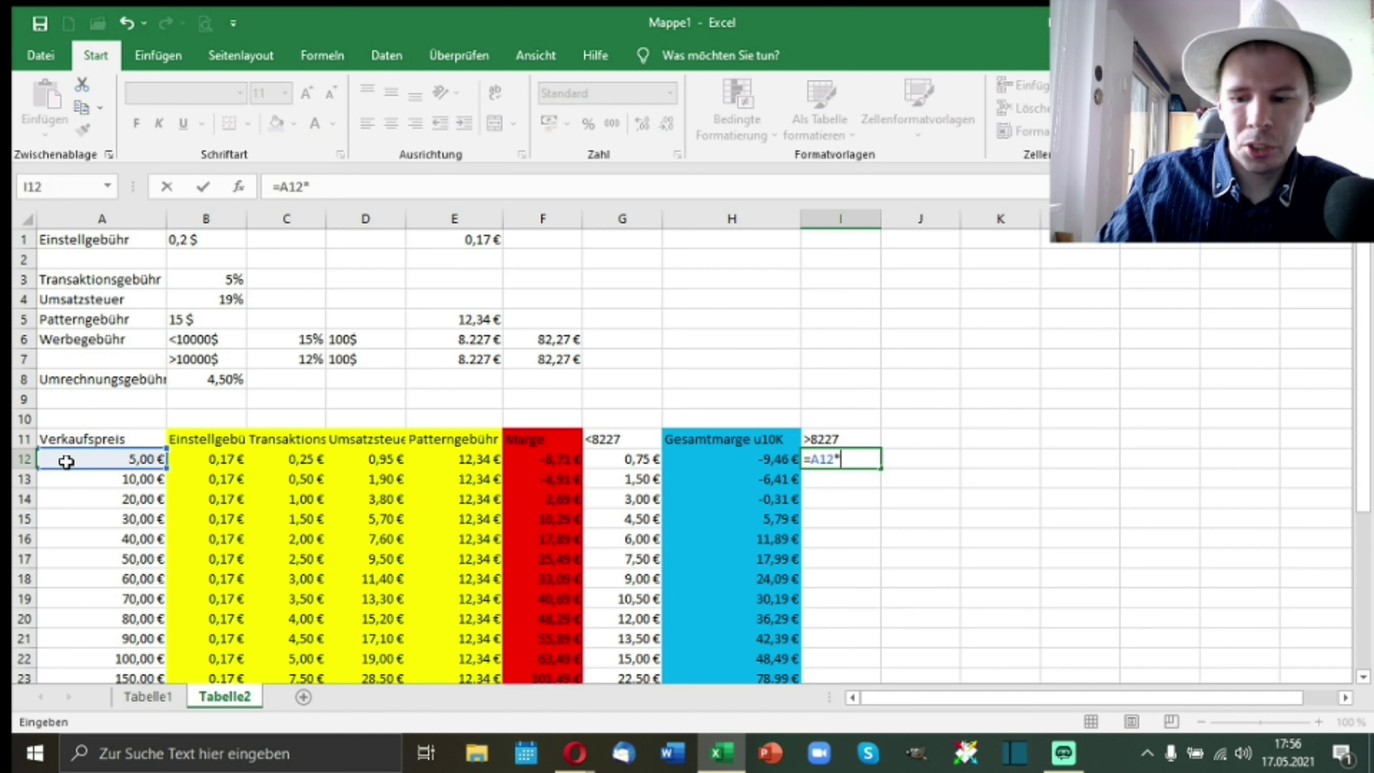
left_click(281, 358)
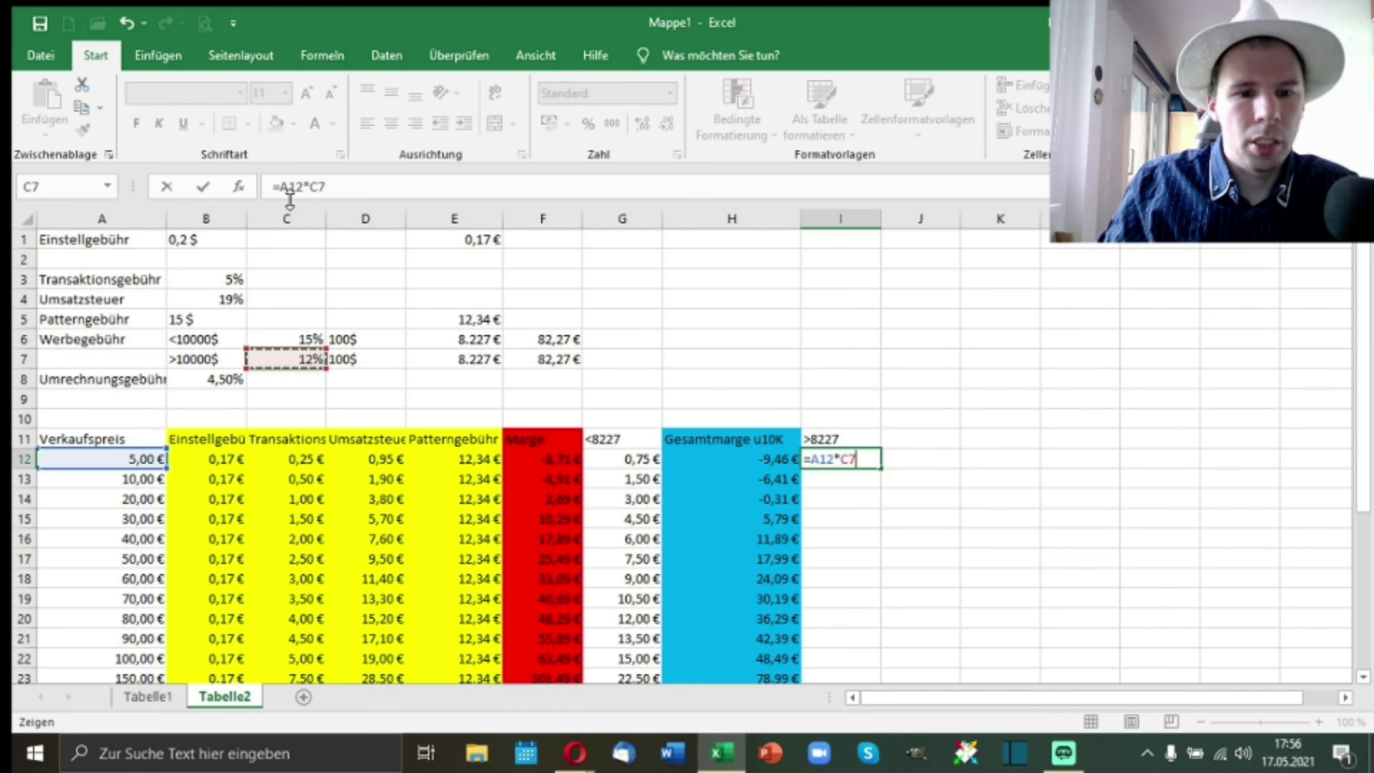
left_click(304, 187)
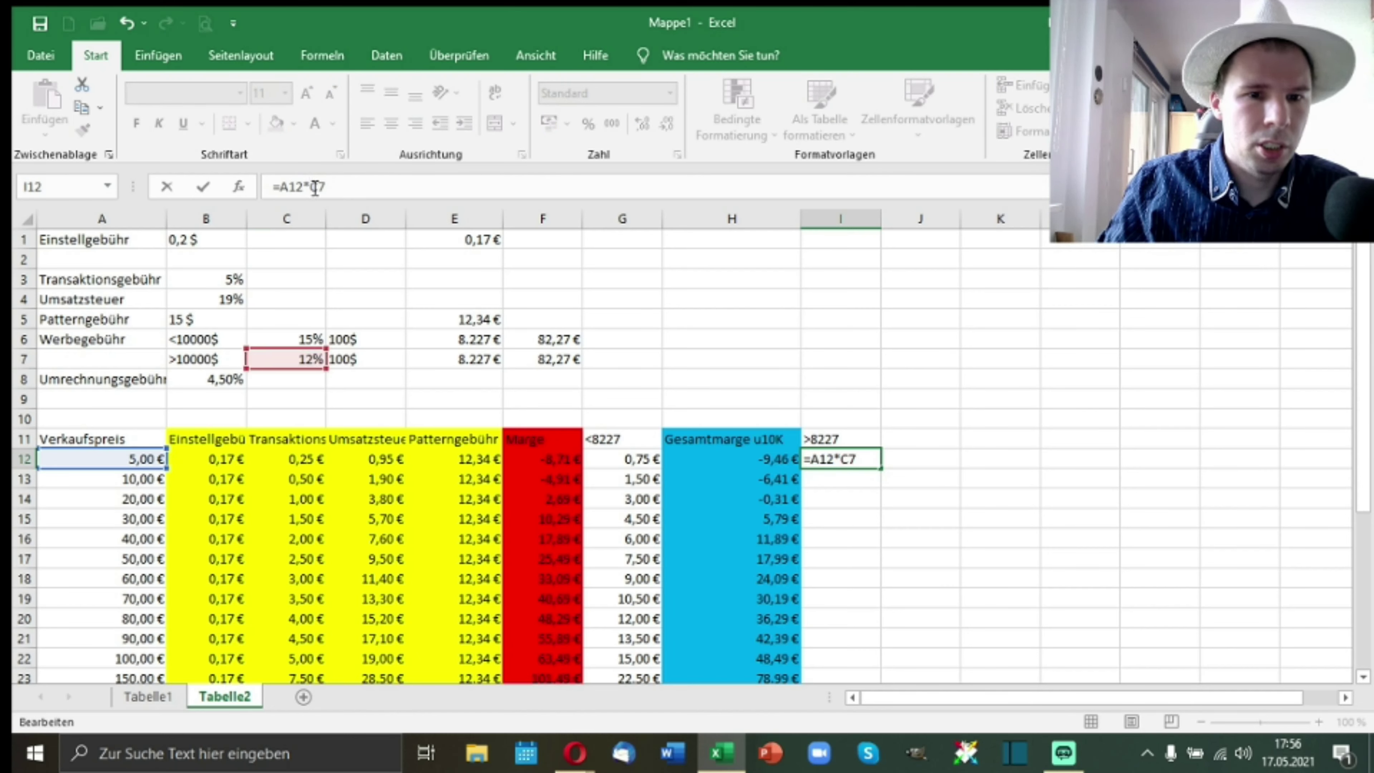
type("$")
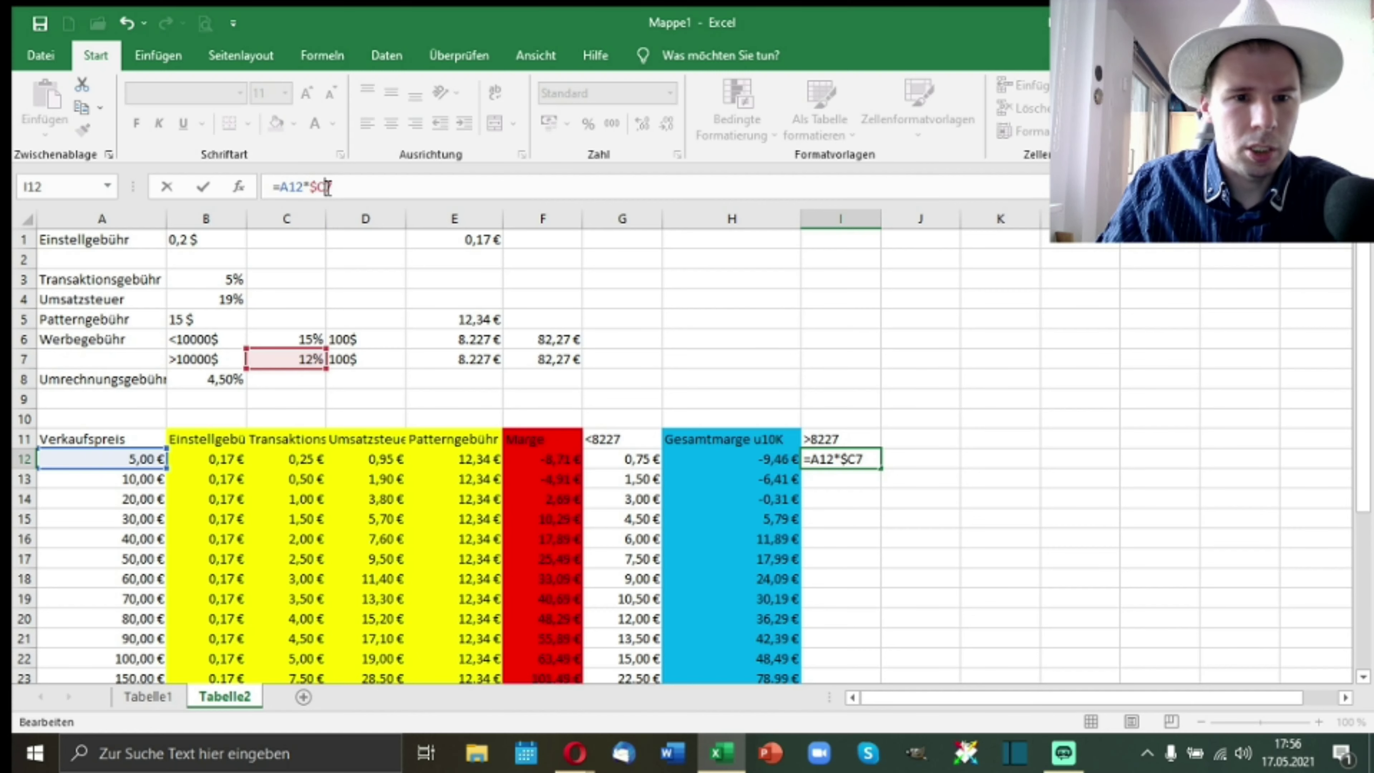
left_click(327, 187)
type("$")
key("Return")
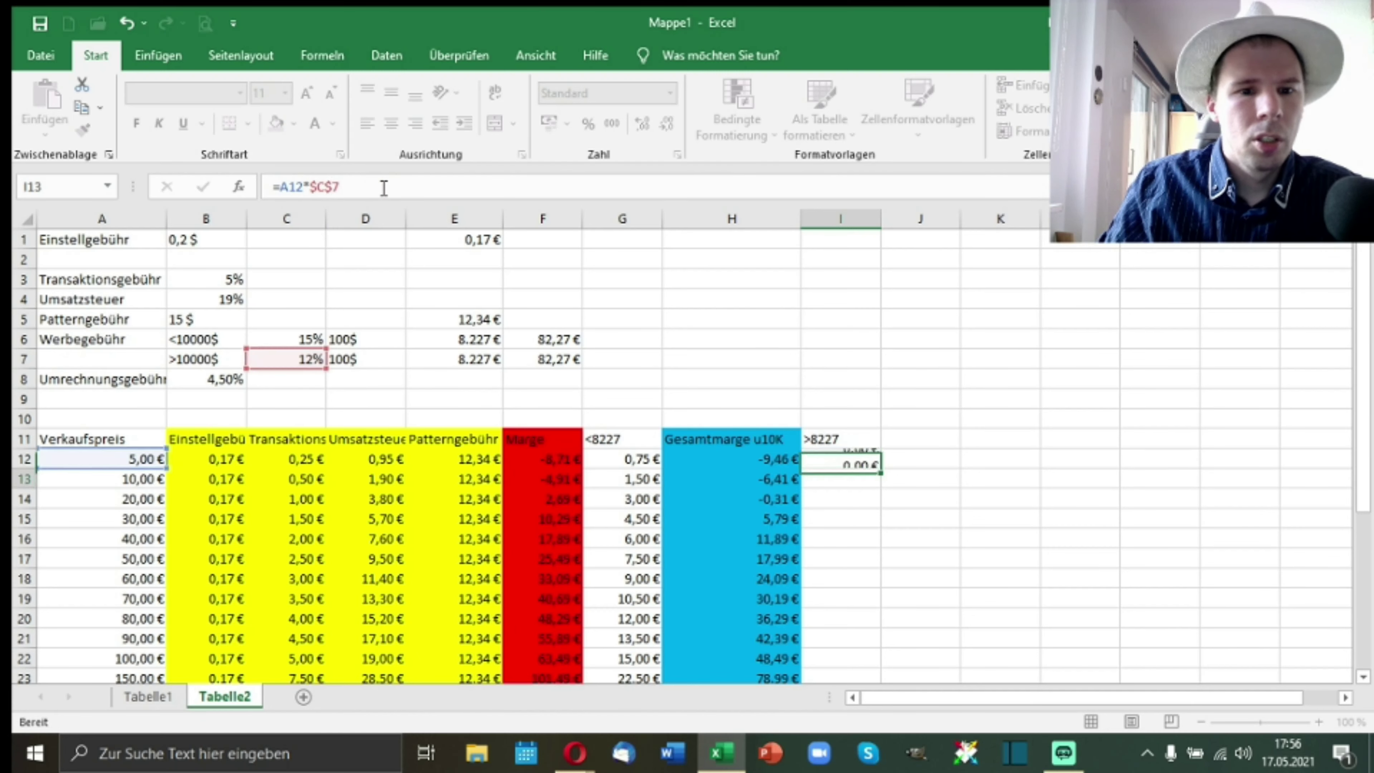
left_click(854, 461)
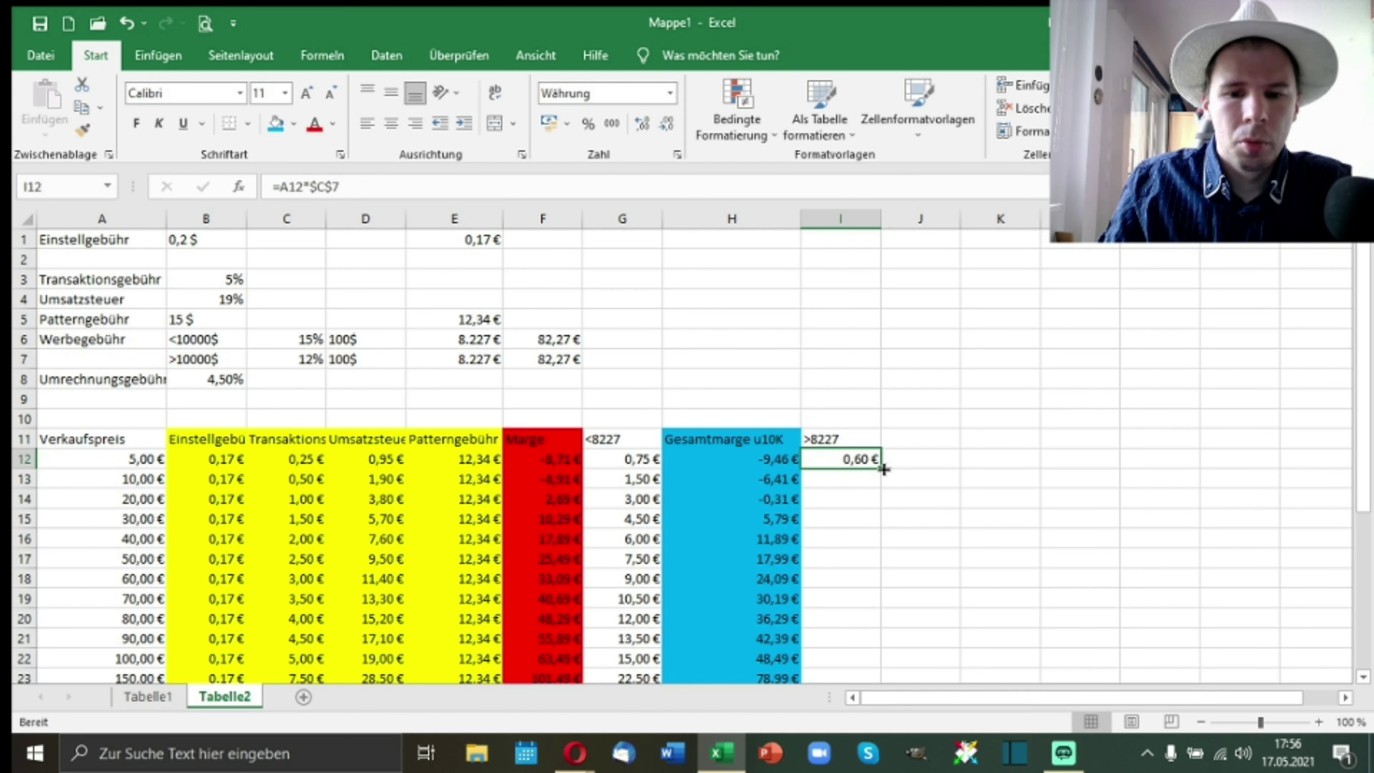
double_click(884, 470)
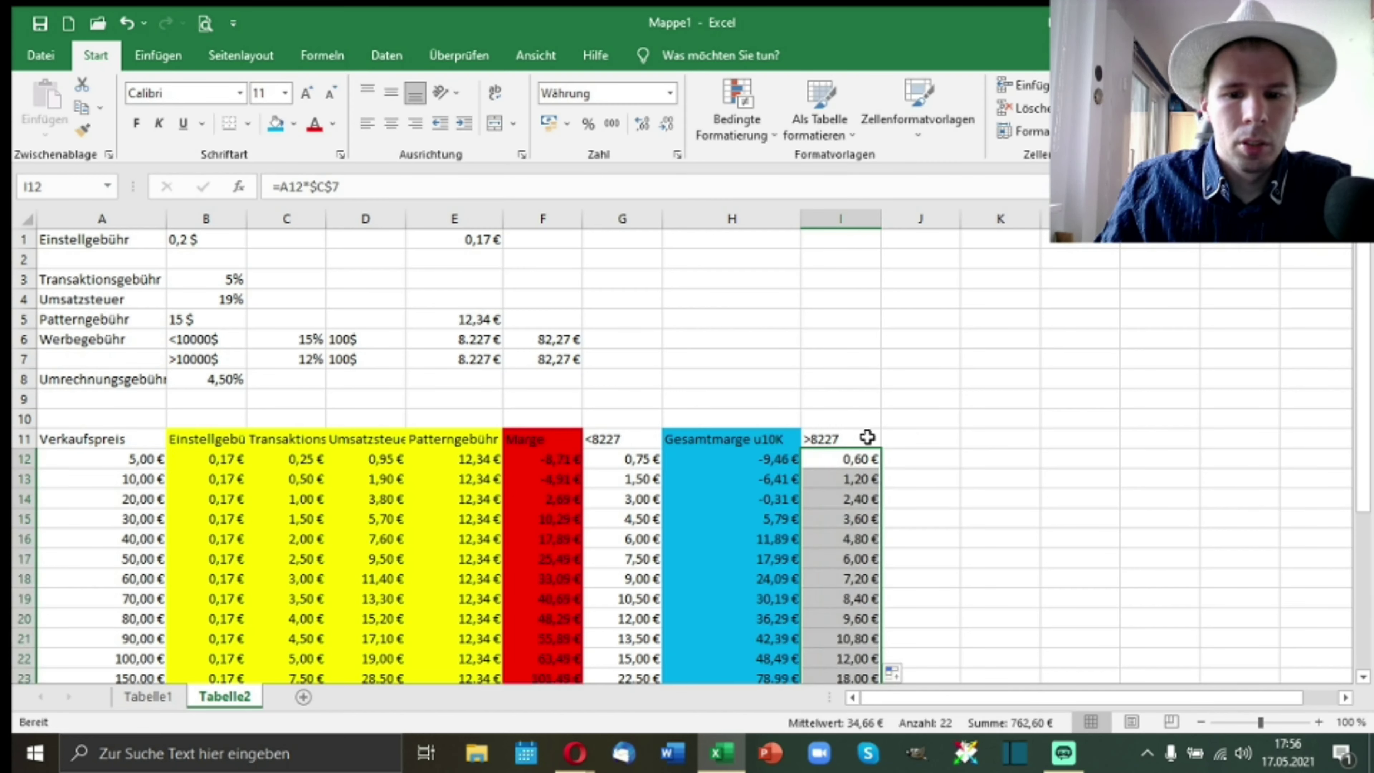
Step: Add a selling price of 8000 in cell A34 below the last price in the Verkaufspreis column
scroll(887, 438, "down", 2)
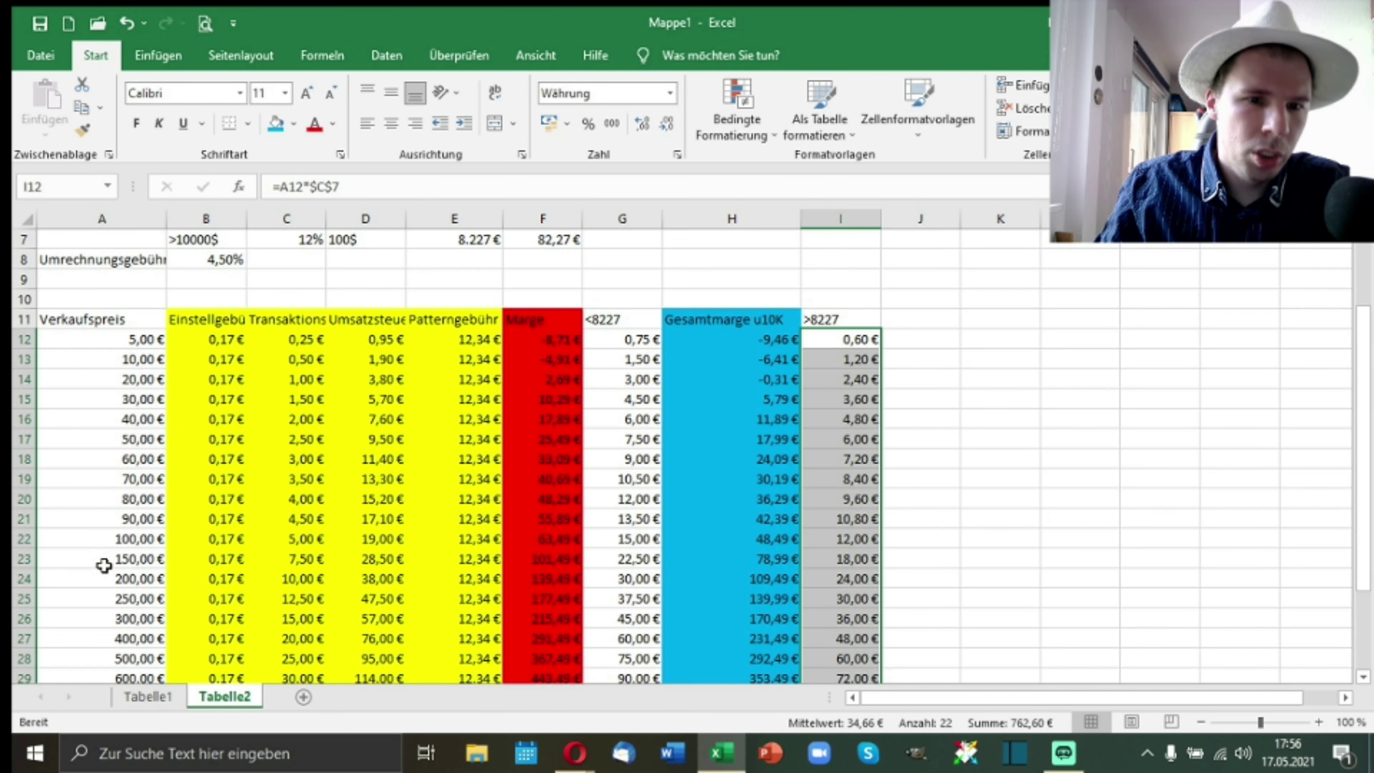
scroll(103, 564, "down", 3)
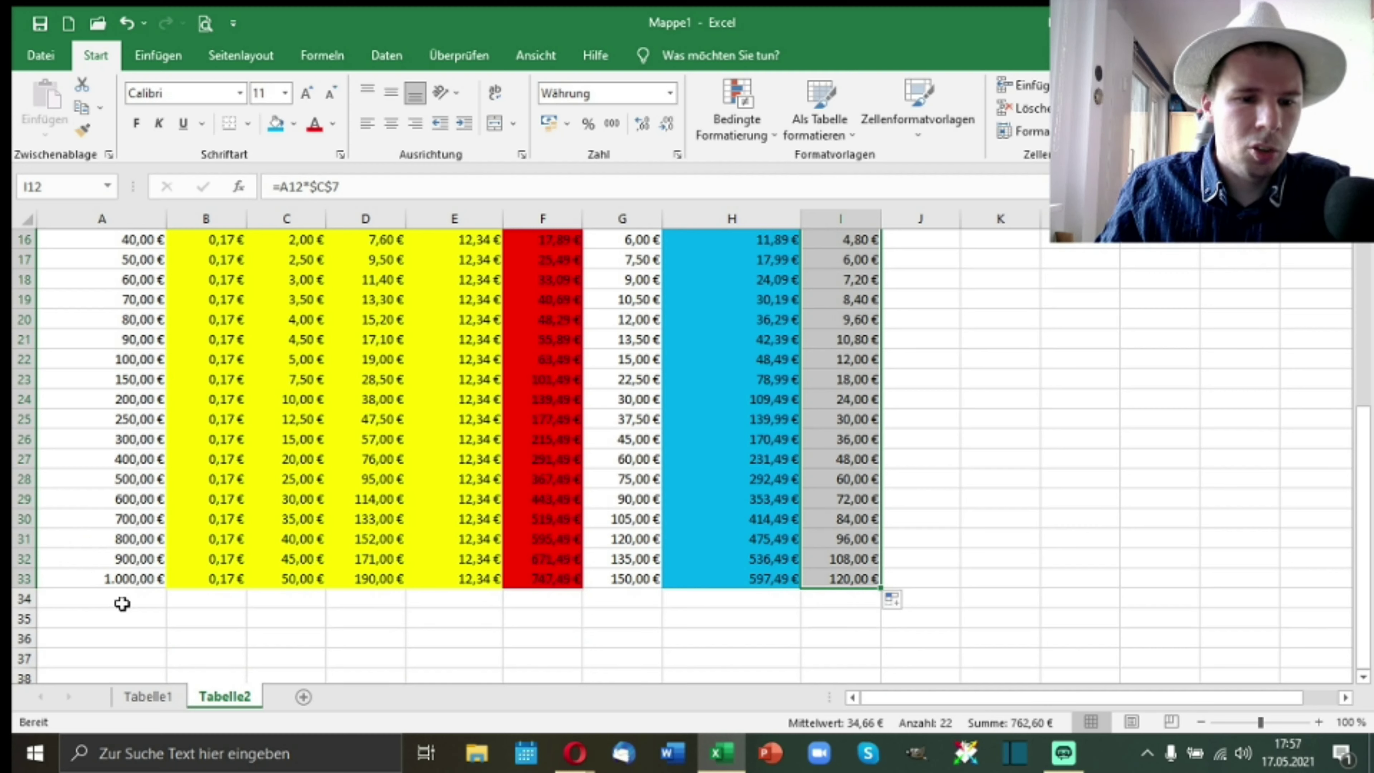
left_click(108, 577)
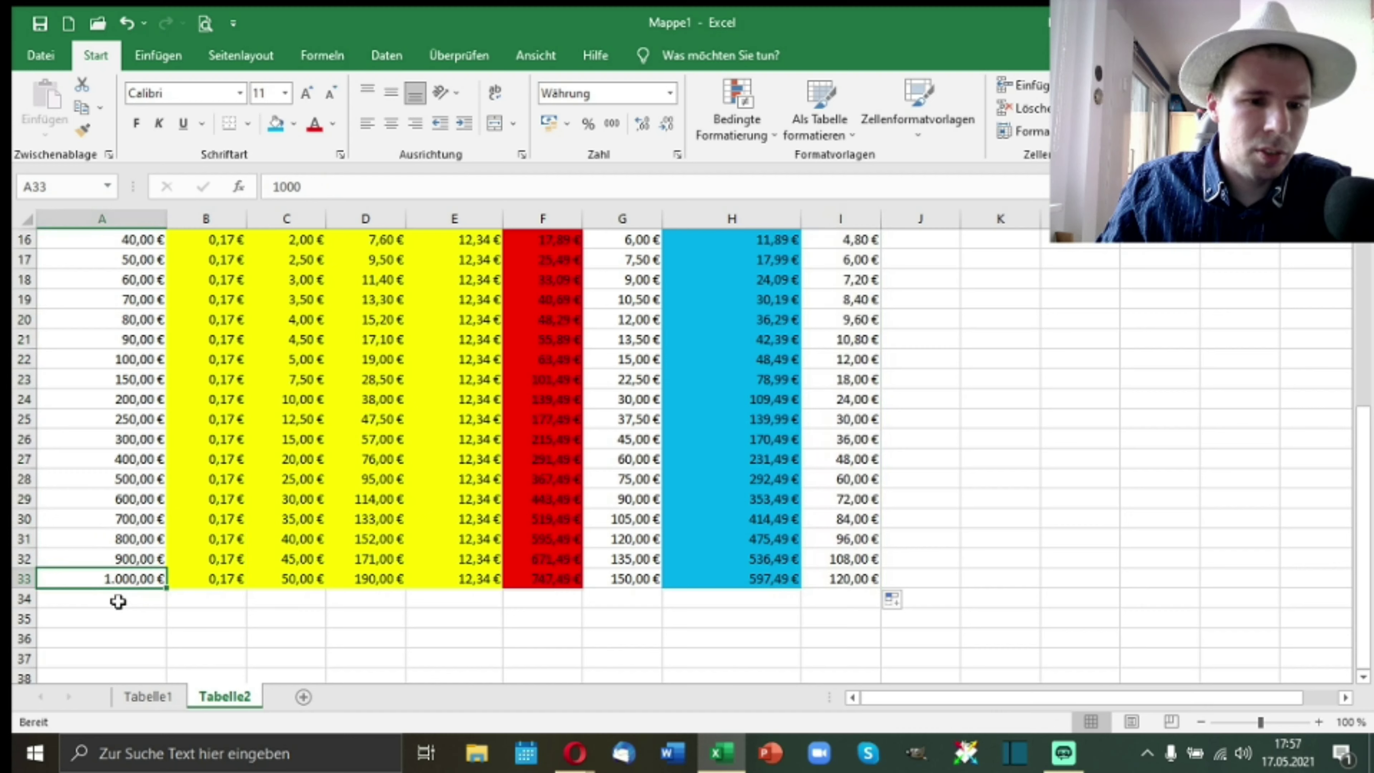
left_click(128, 600)
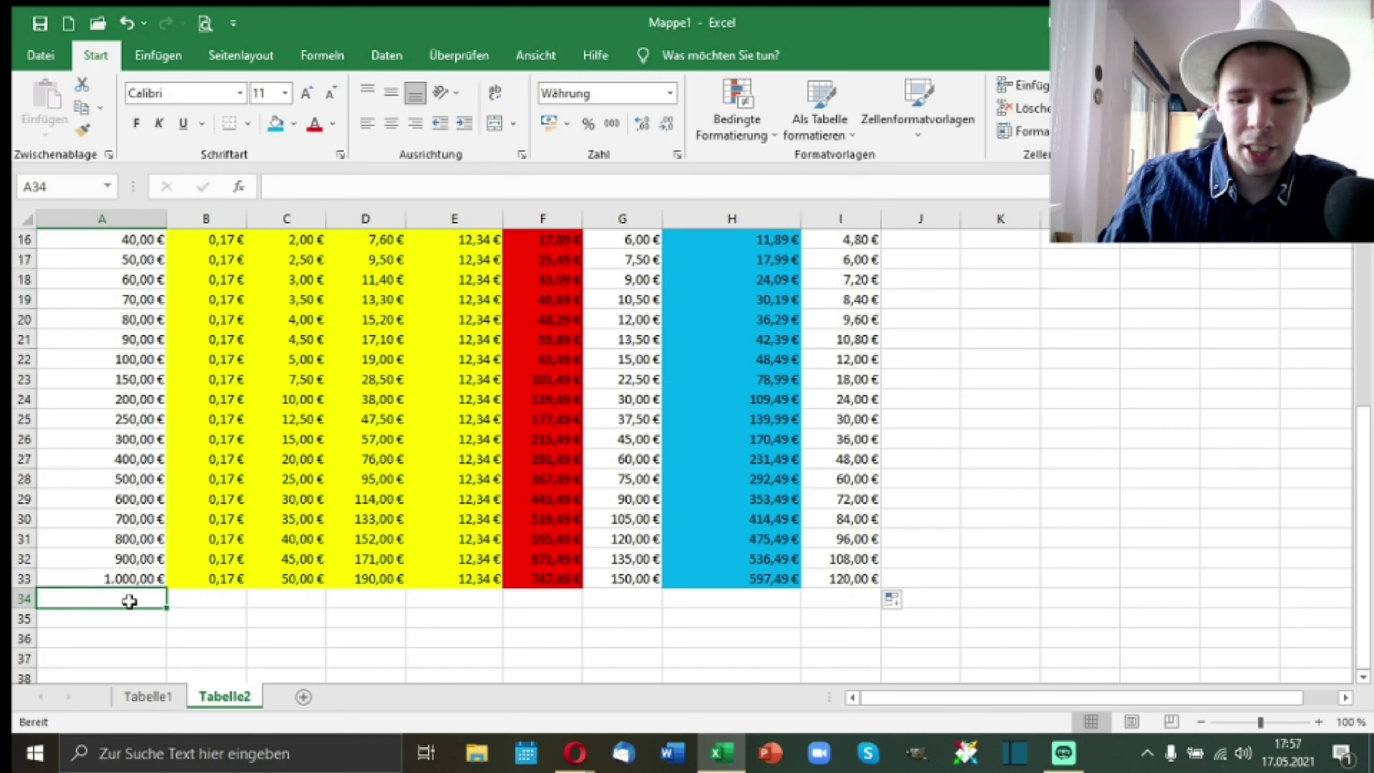
type("1000")
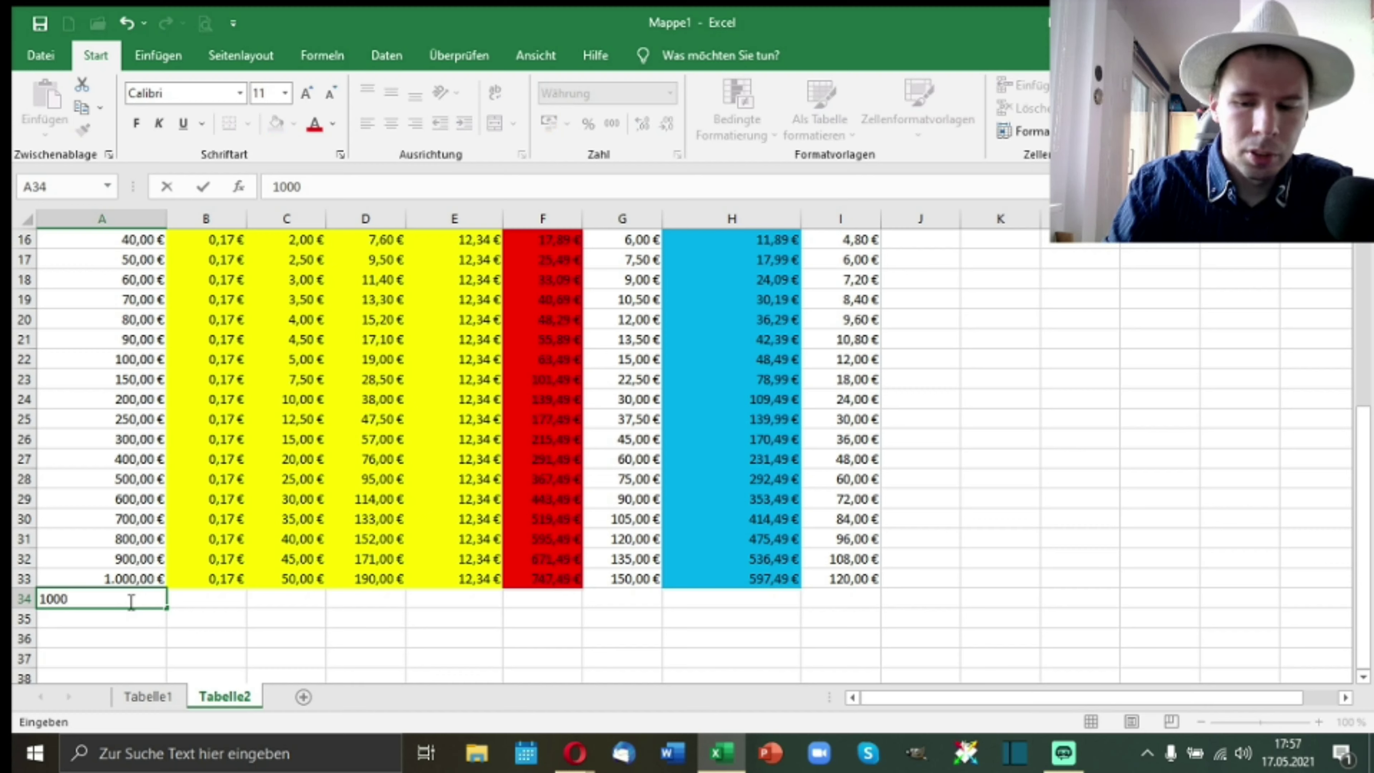
key("BackSpace")
key("BackSpace")
key("BackSpace")
type("000")
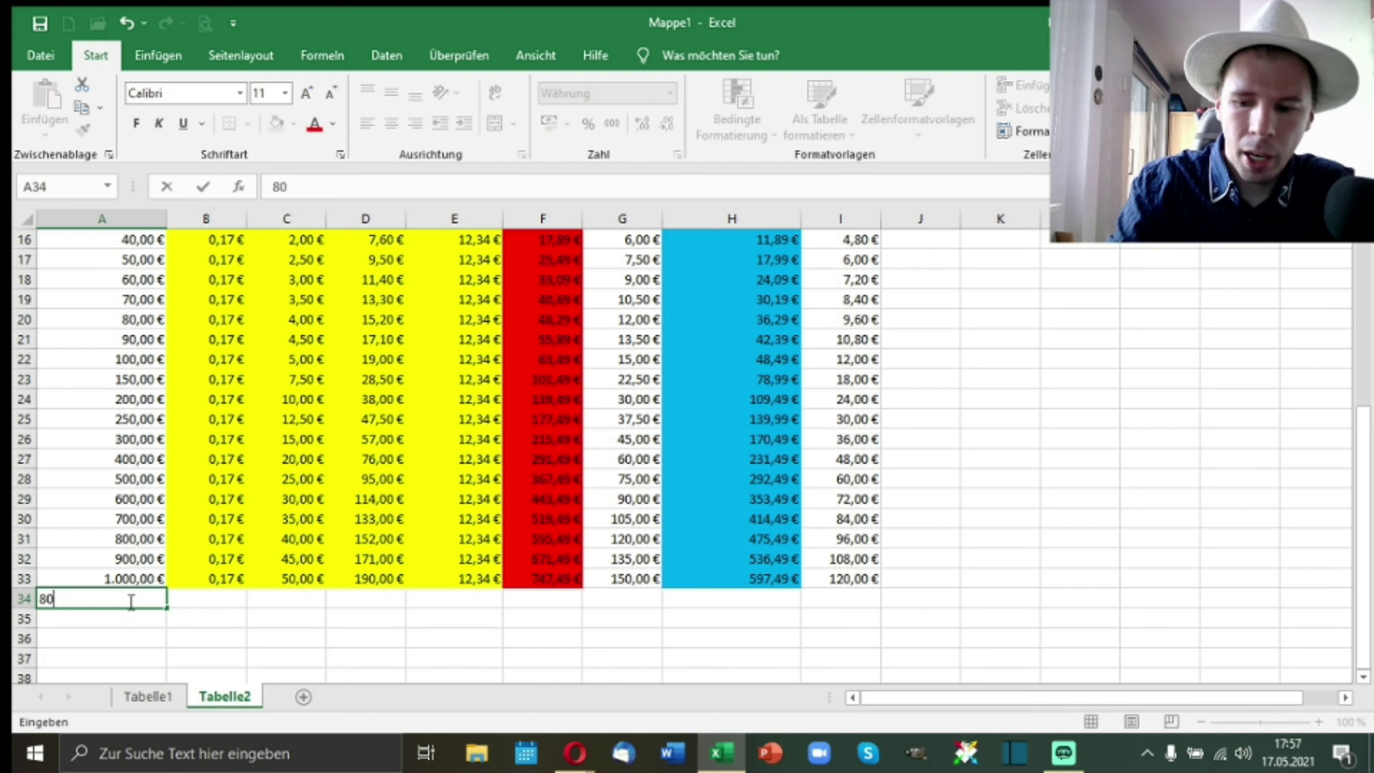
key("Return")
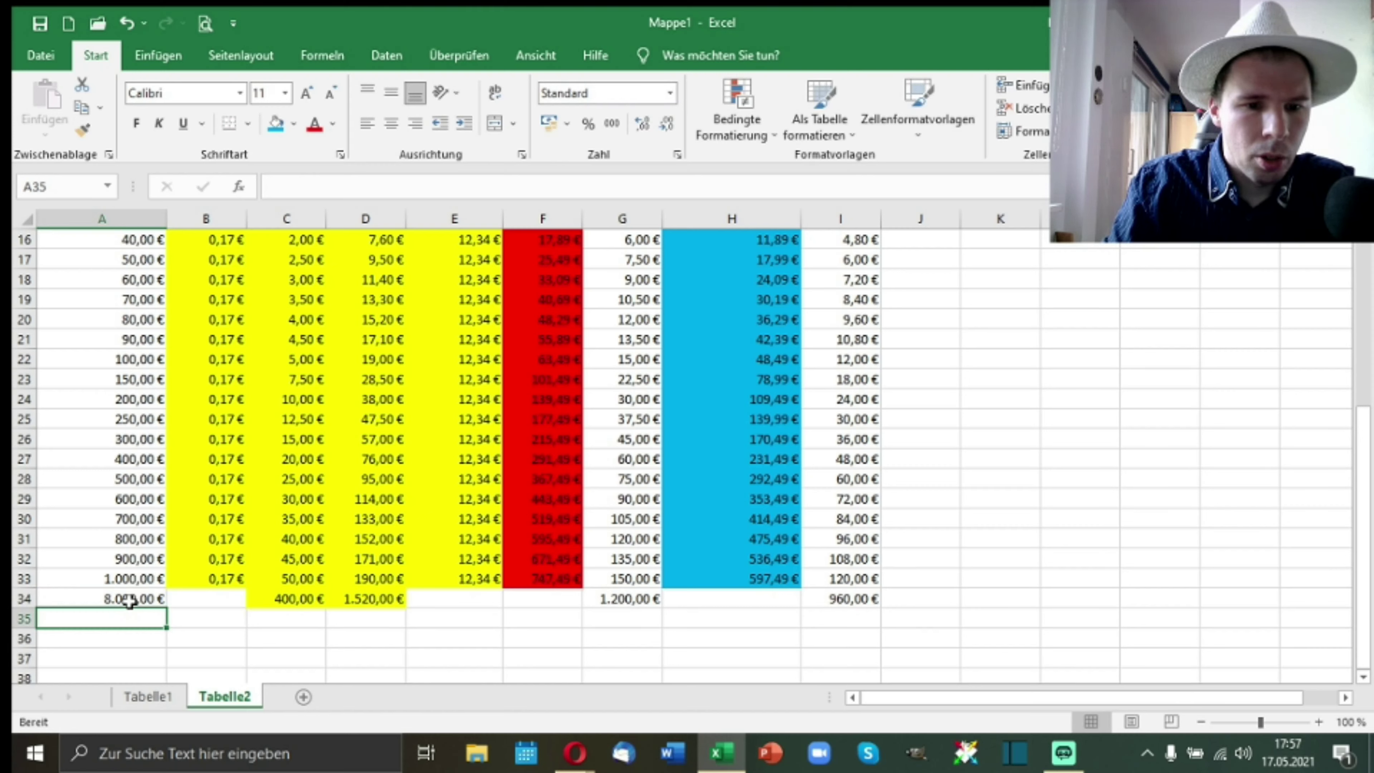
Step: Add the selling prices 9000 and 10000 in cells A35 and A36
type("9")
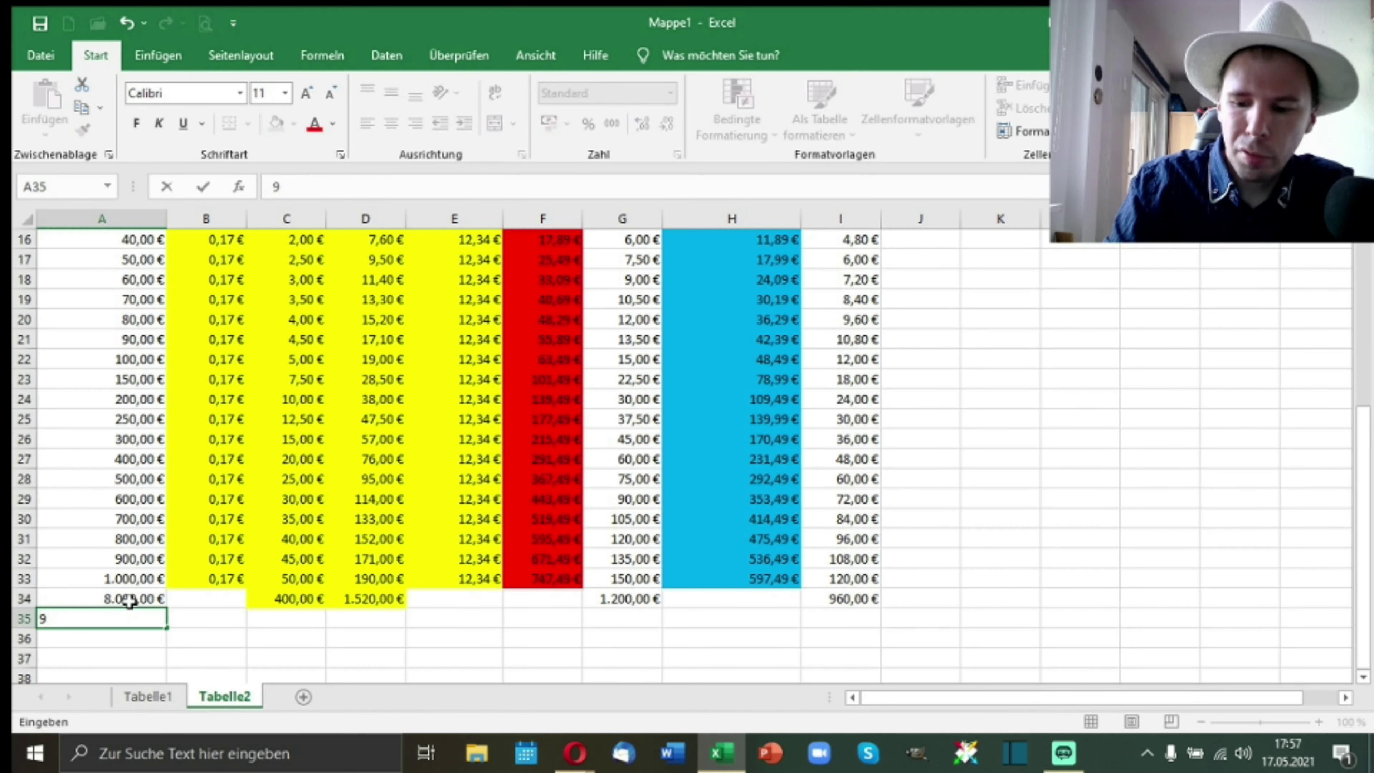
type(".000")
key("Return")
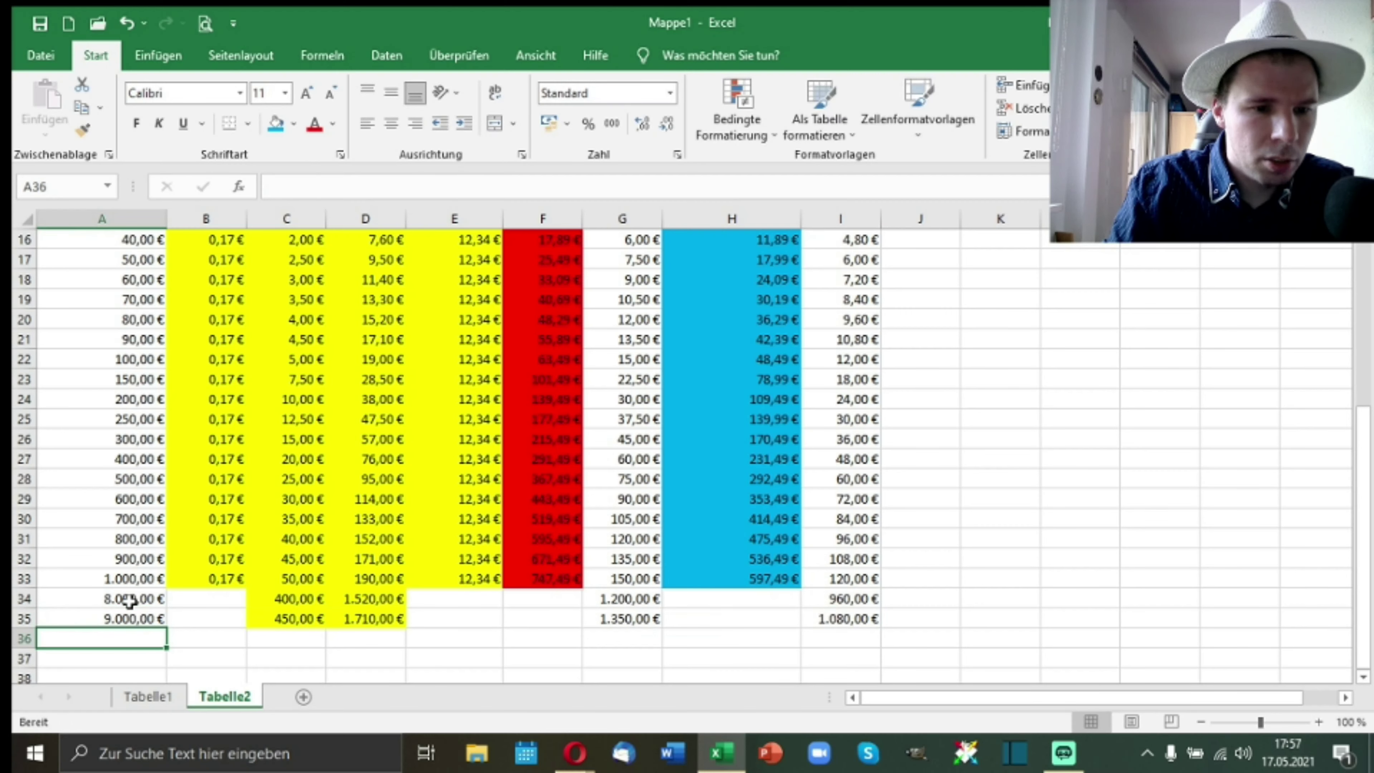
type("10.000")
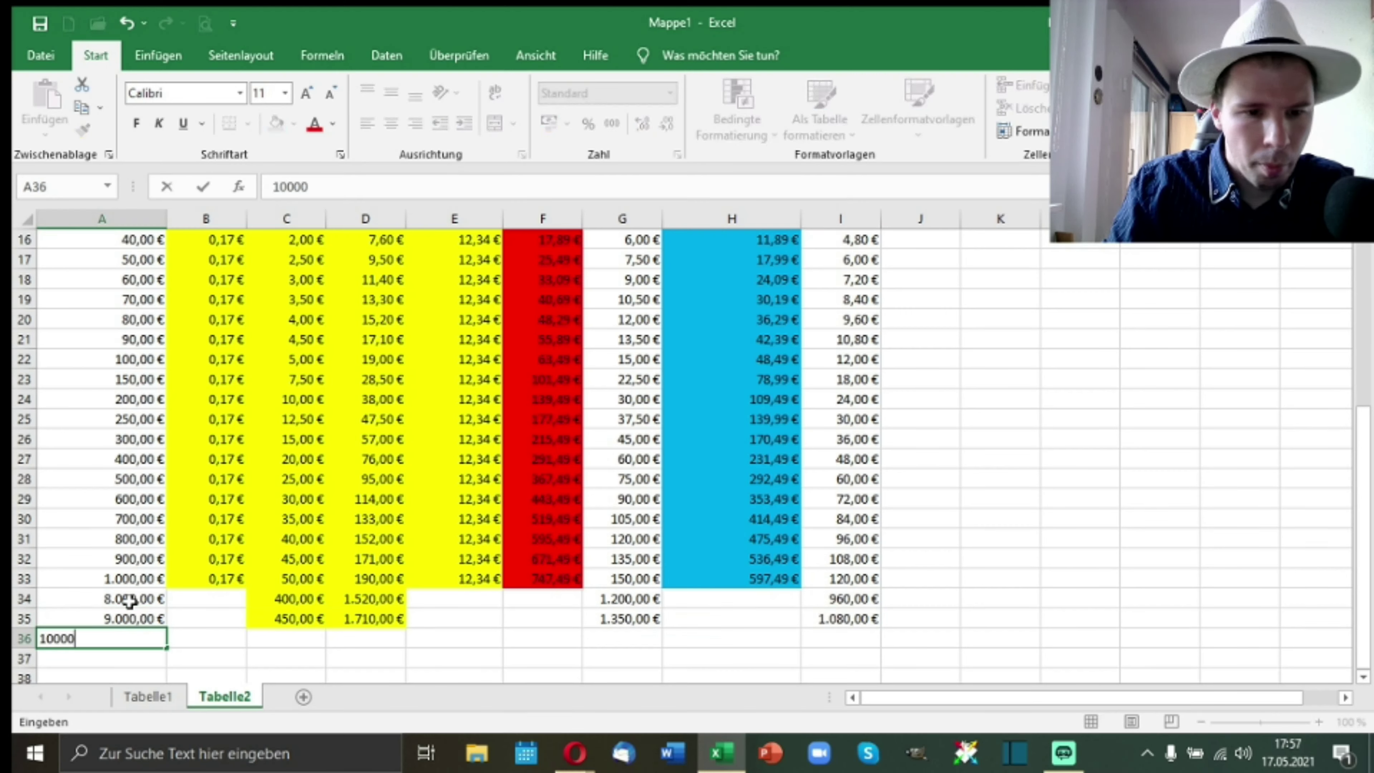
key("Return")
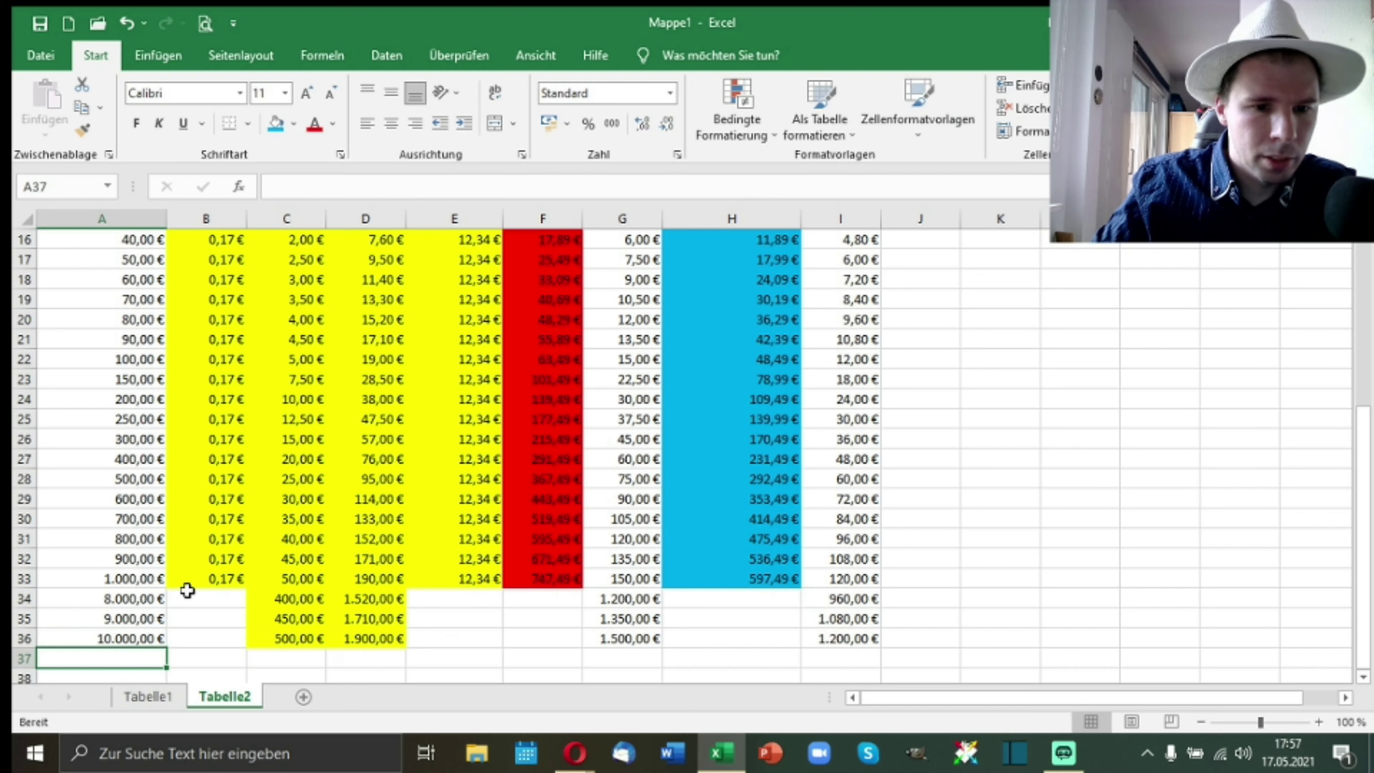
Step: Fill the Einstellgebühr formula from B33 and the Patterngebühr formula from E33 down to row 36
left_click(212, 576)
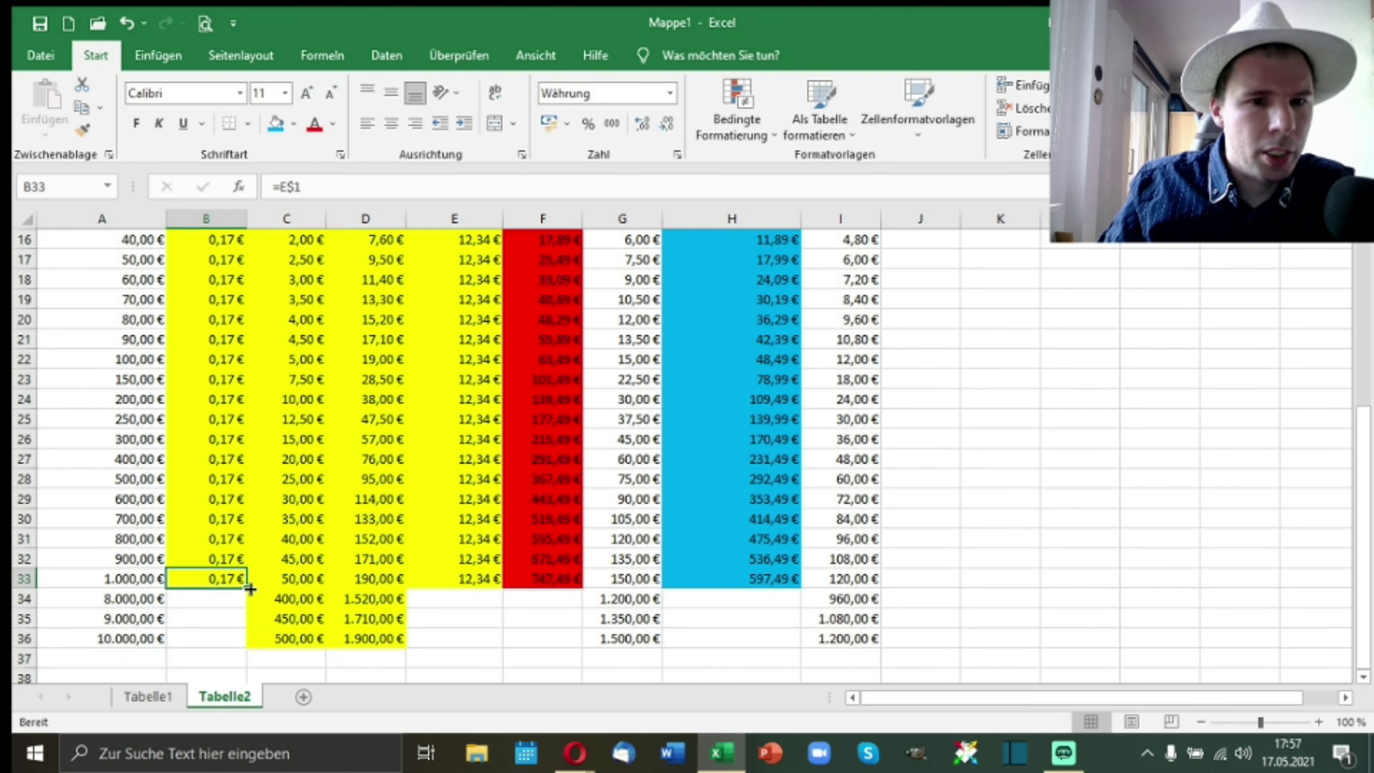
left_click_drag(243, 590, 244, 641)
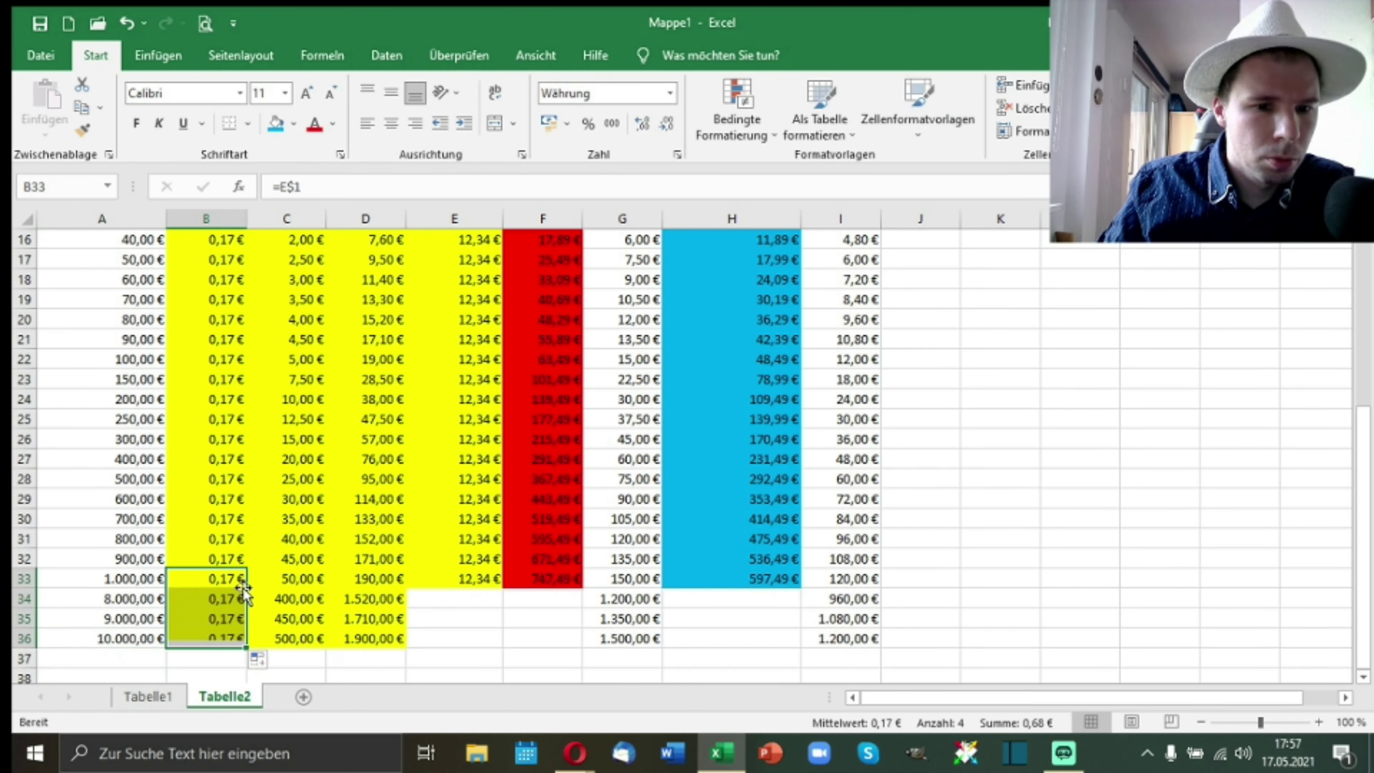
left_click(467, 580)
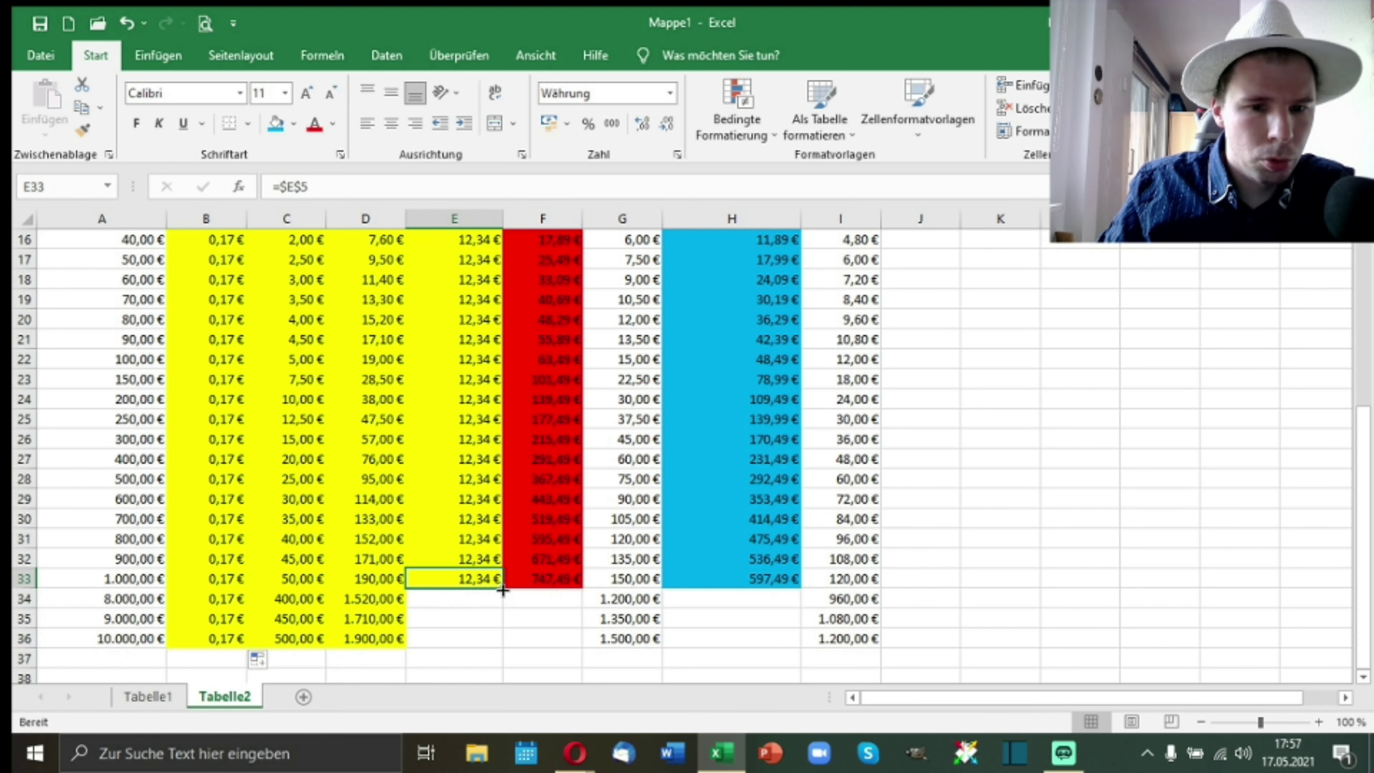
left_click_drag(501, 590, 501, 643)
Step: Fill the Marge formula from F33 and the Gesamtmarge u10K formula from H33 down to row 36
left_click(549, 578)
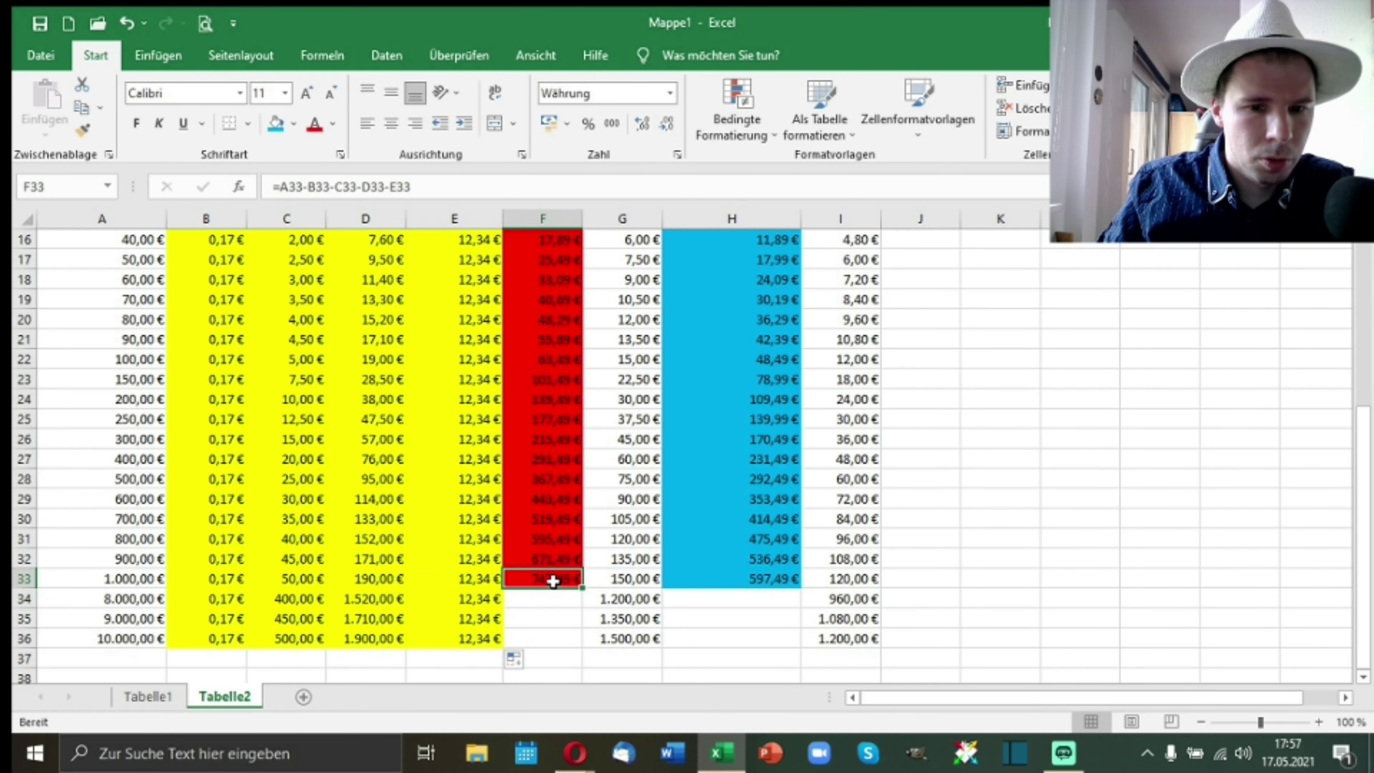
double_click(583, 589)
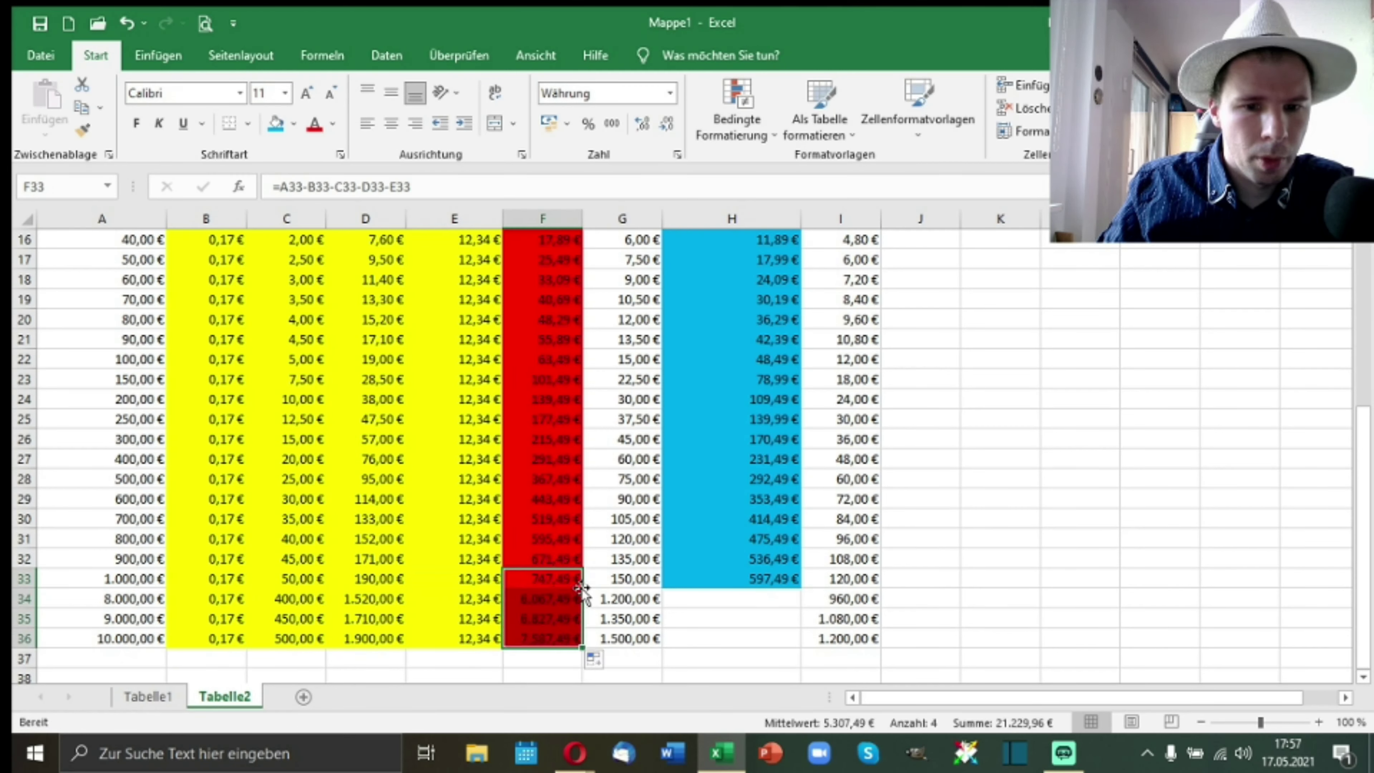
left_click(753, 576)
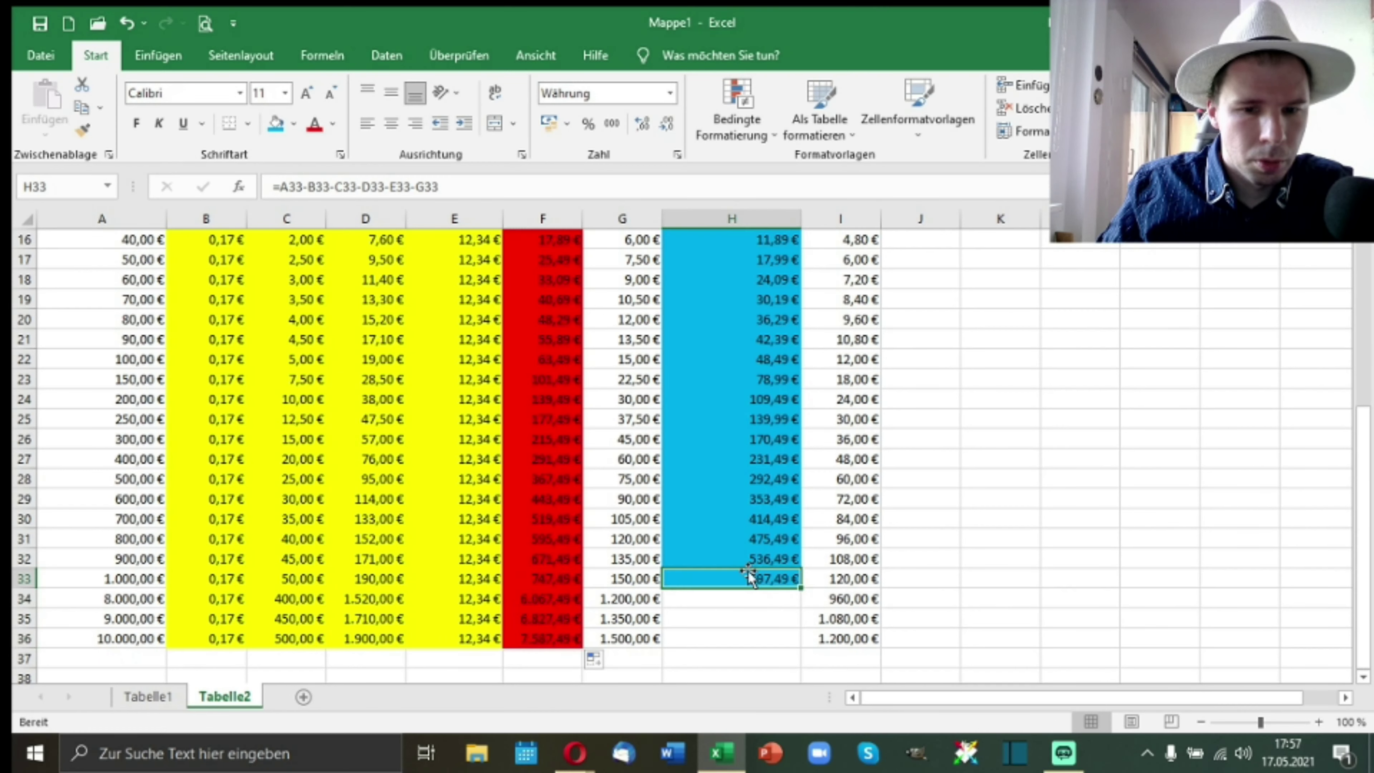
double_click(800, 589)
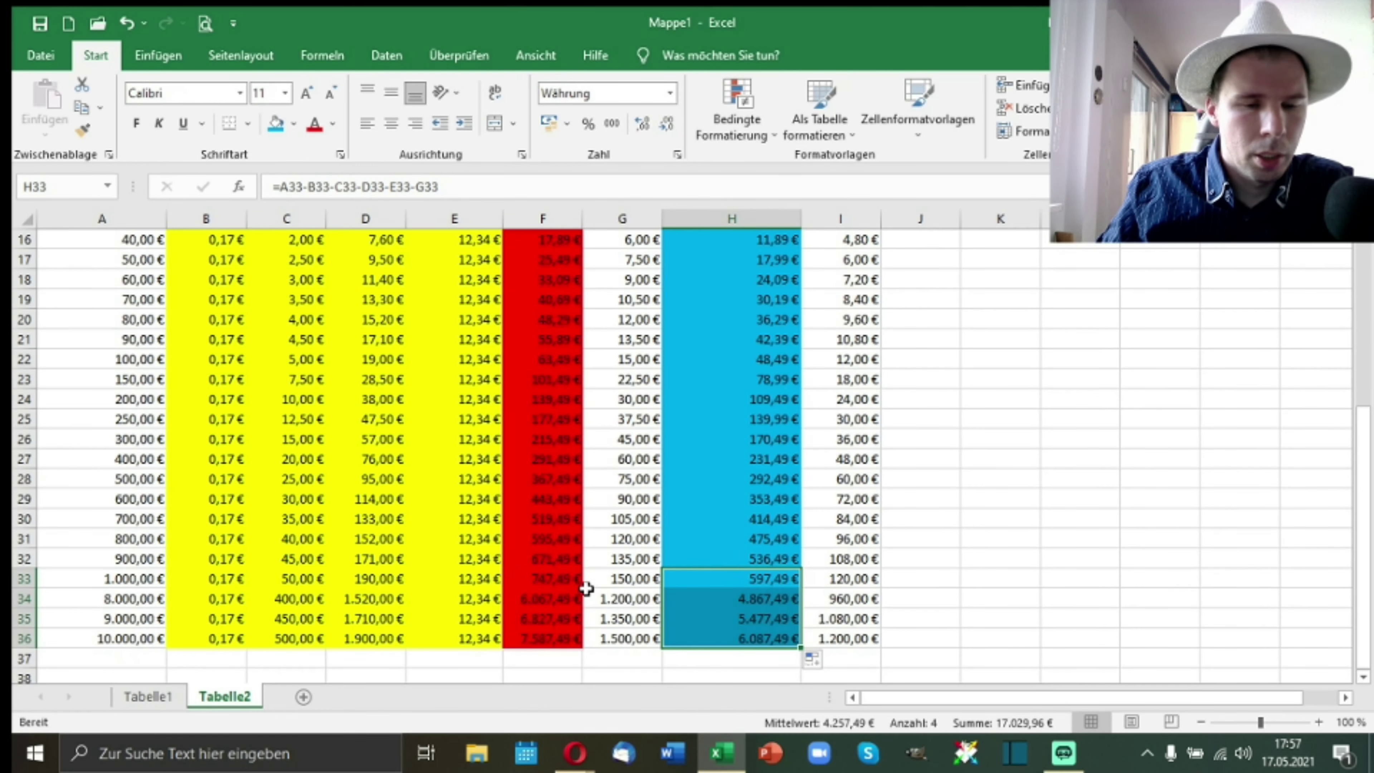
Step: Clear both contents and formatting from cells G35:H36, the under-8227 values for the 9.000 € and 10.000 € prices
scroll(574, 546, "up", 4)
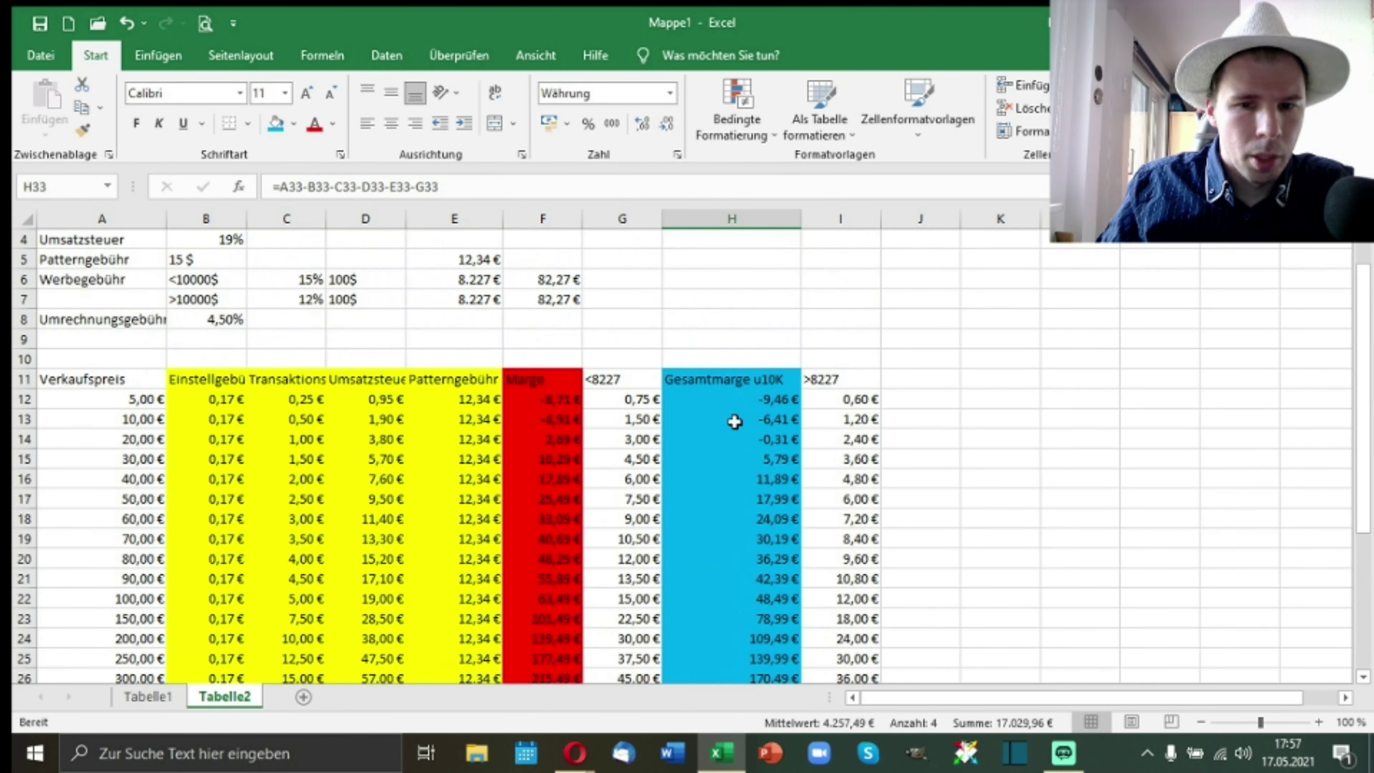
scroll(713, 403, "down", 4)
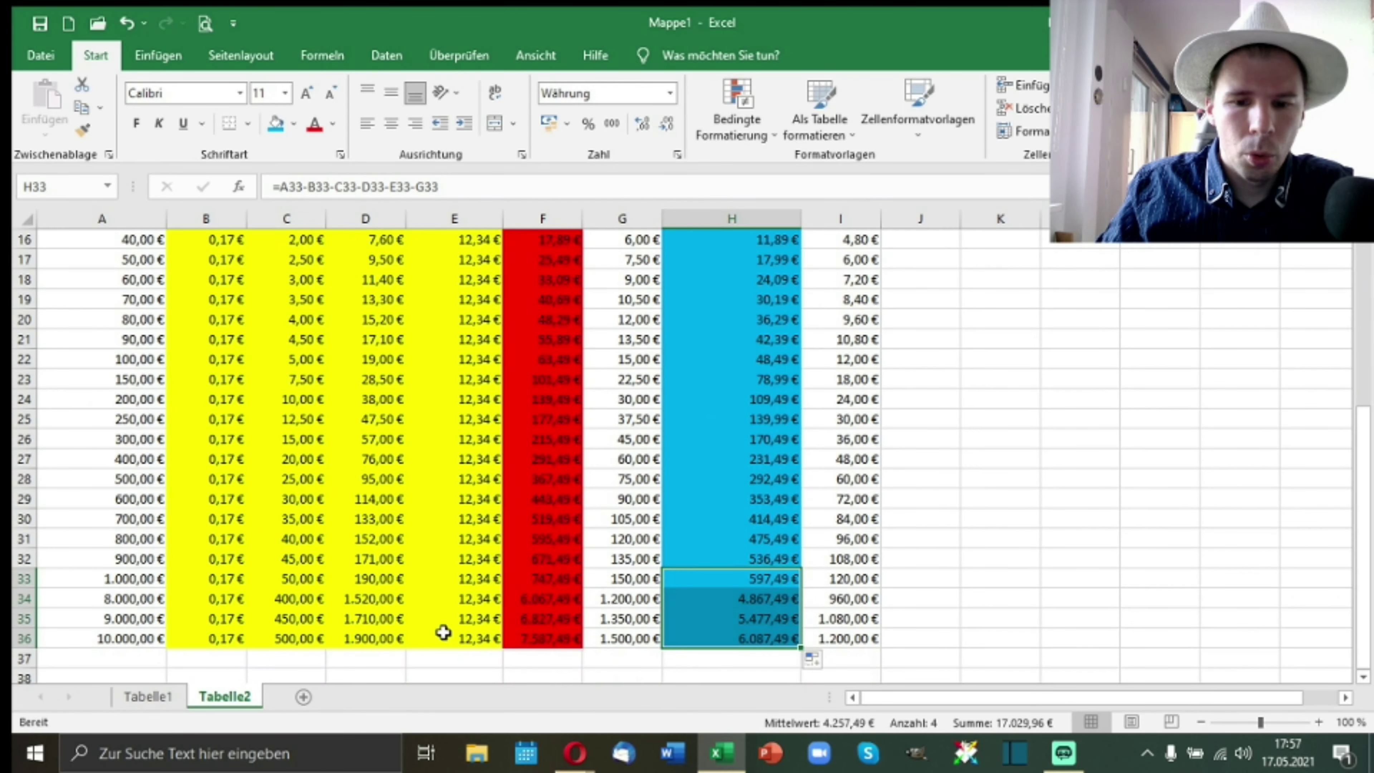
left_click_drag(639, 641, 709, 639)
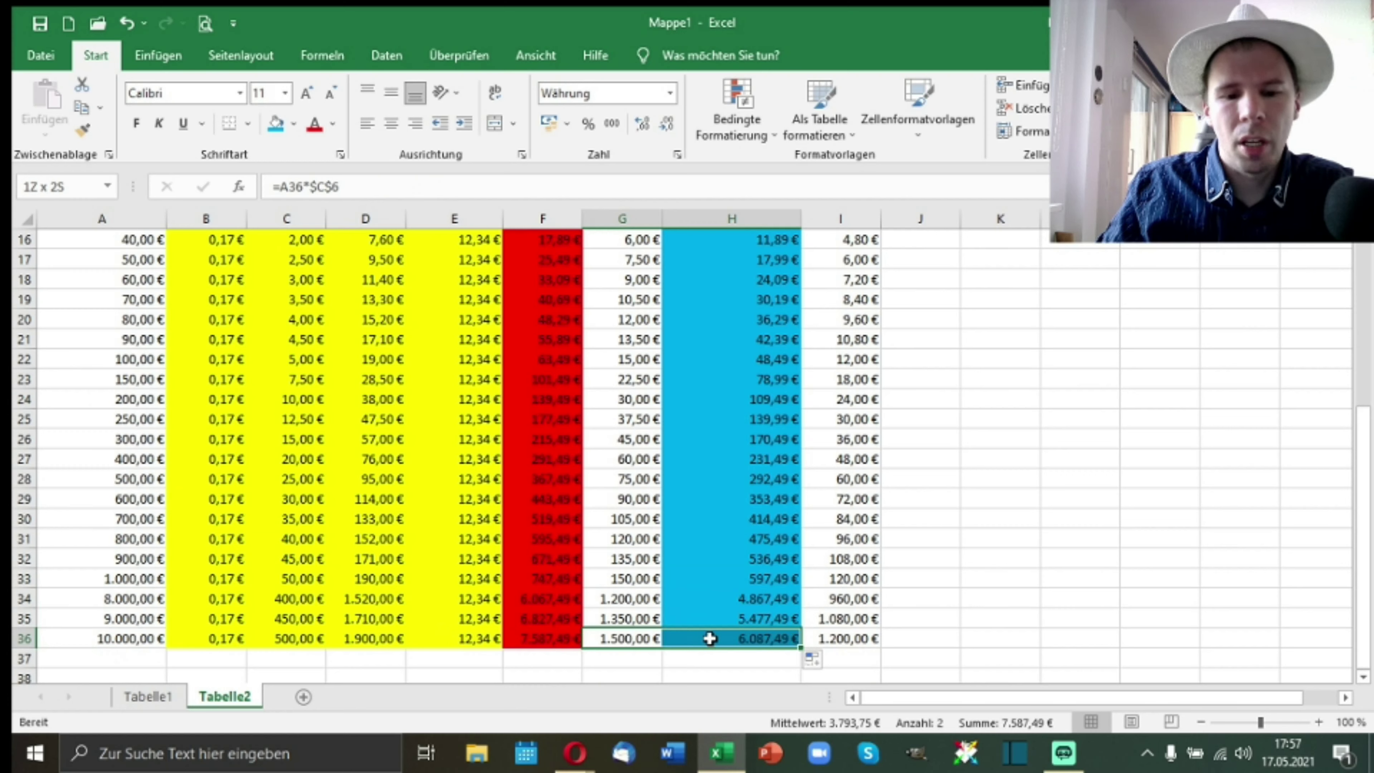
left_click_drag(710, 639, 708, 622)
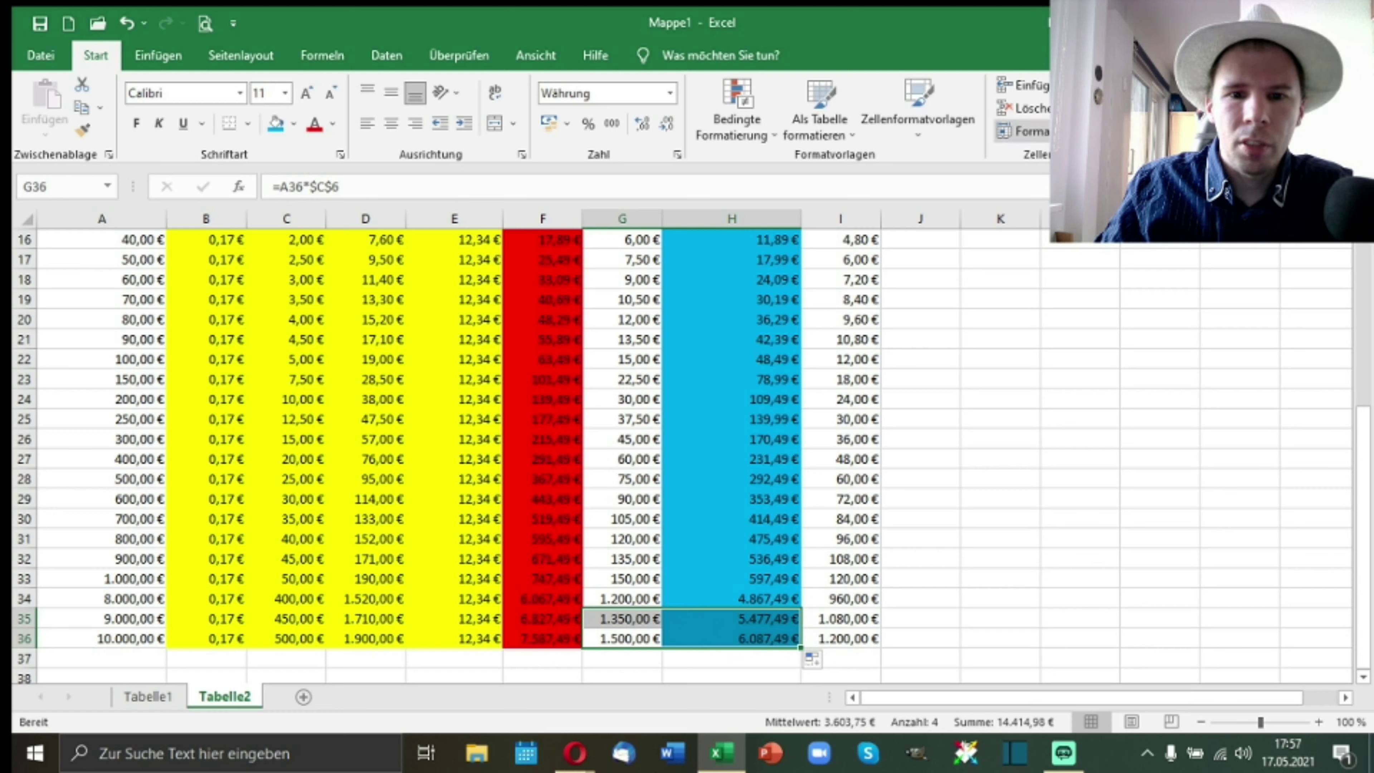
left_click(1025, 108)
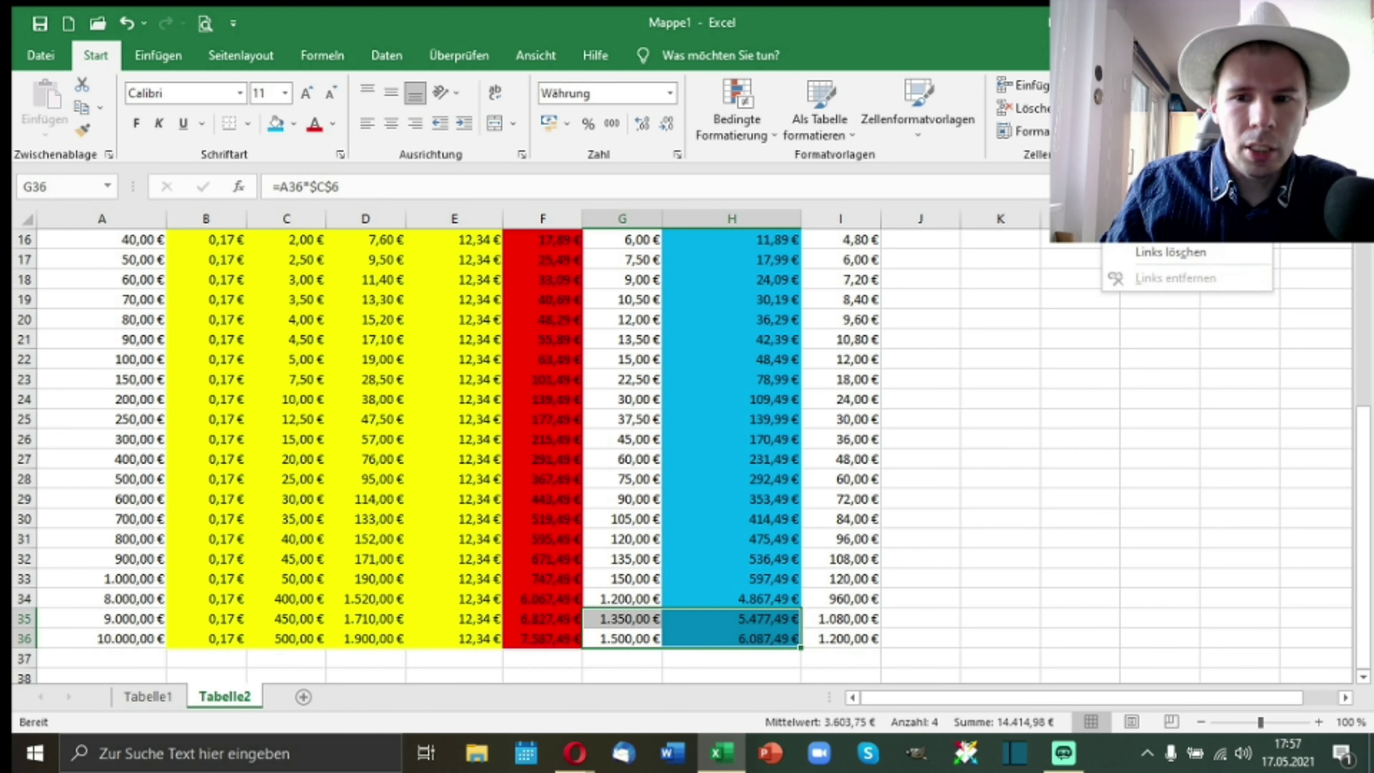
left_click(1169, 148)
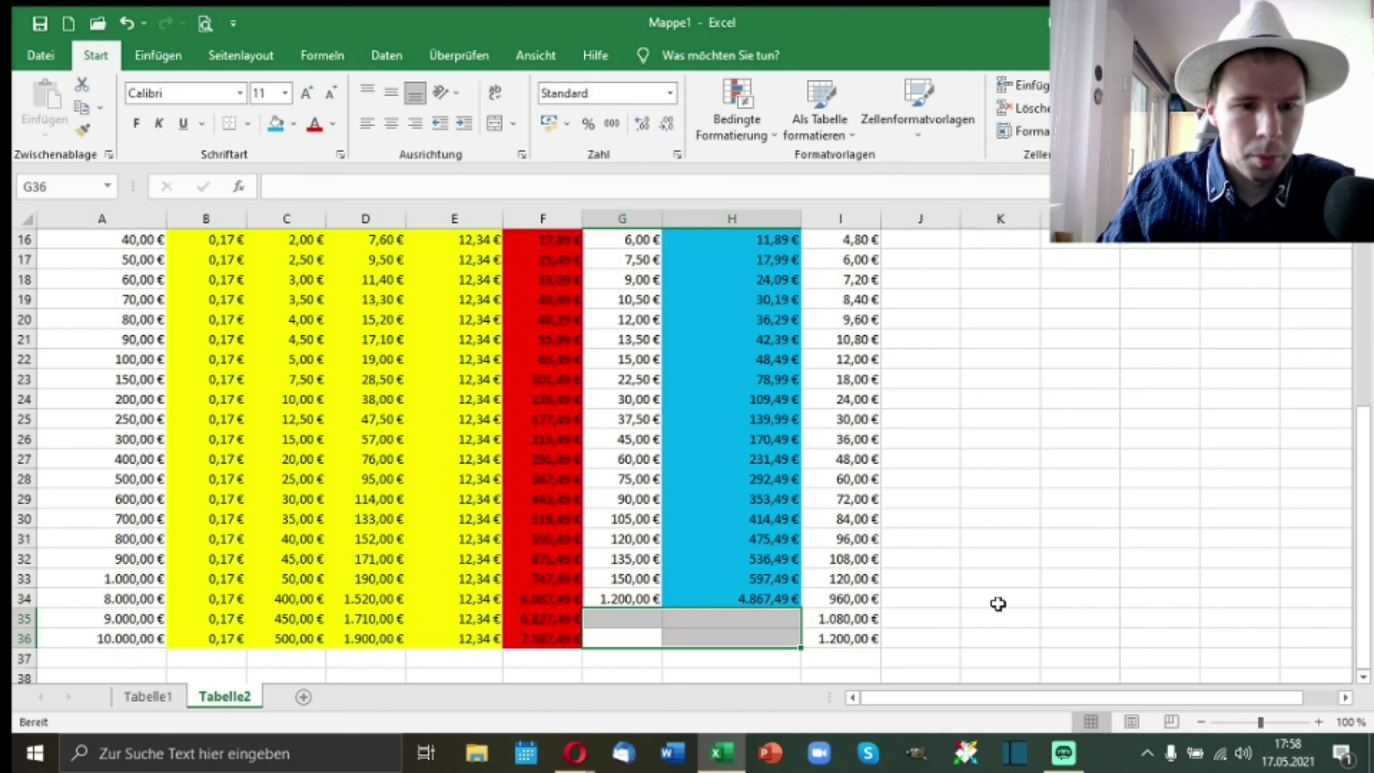
Step: Add a column header reading Gesamtmarge Ü10K in cell J11
scroll(966, 531, "up", 2)
scroll(938, 538, "down", 3)
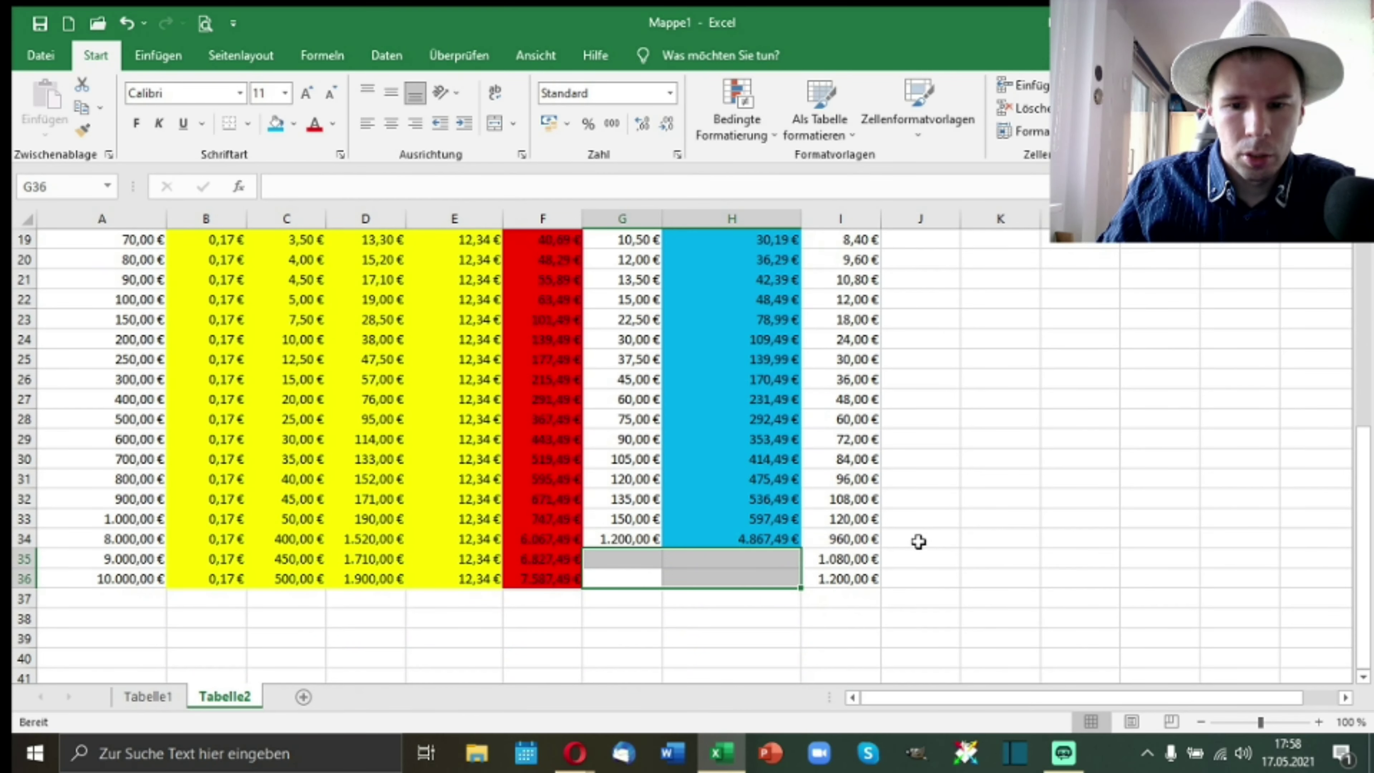
scroll(926, 541, "up", 6)
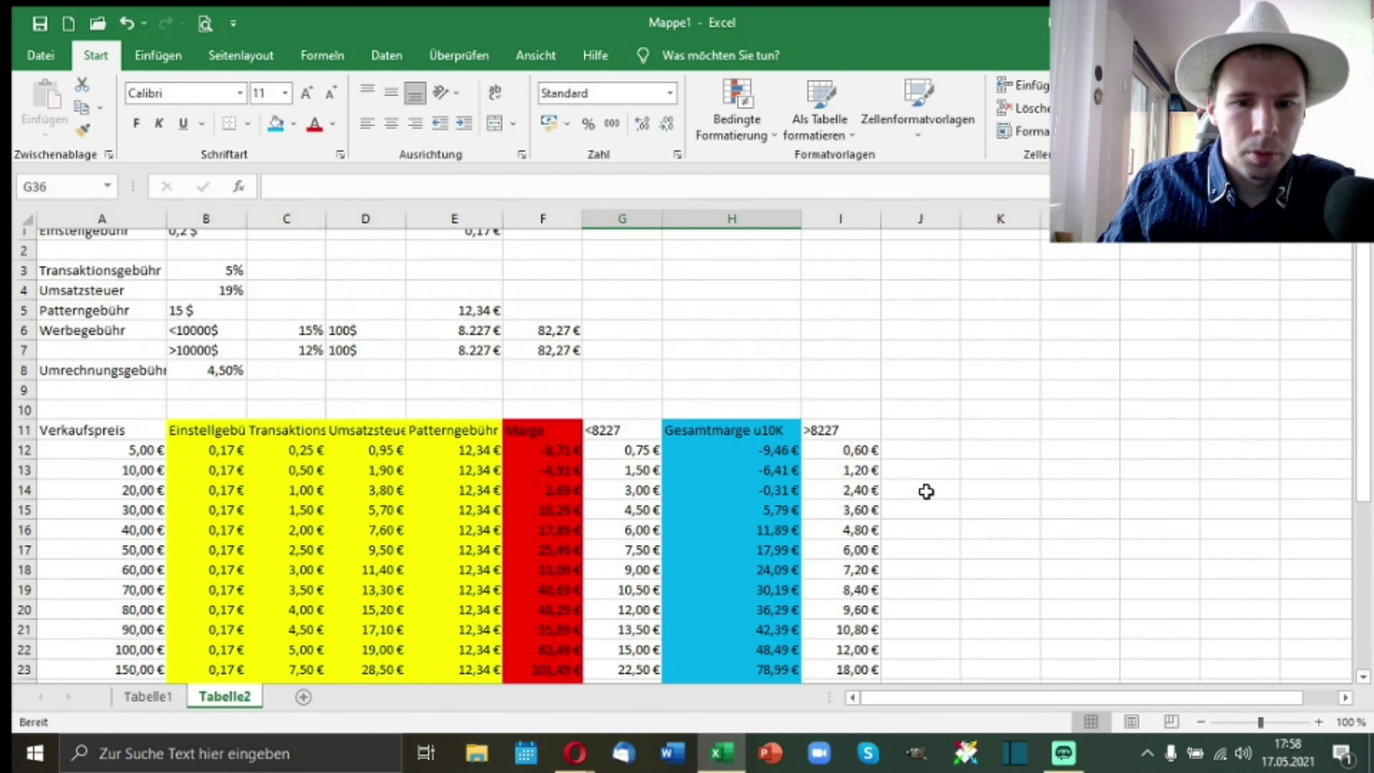
left_click(927, 439)
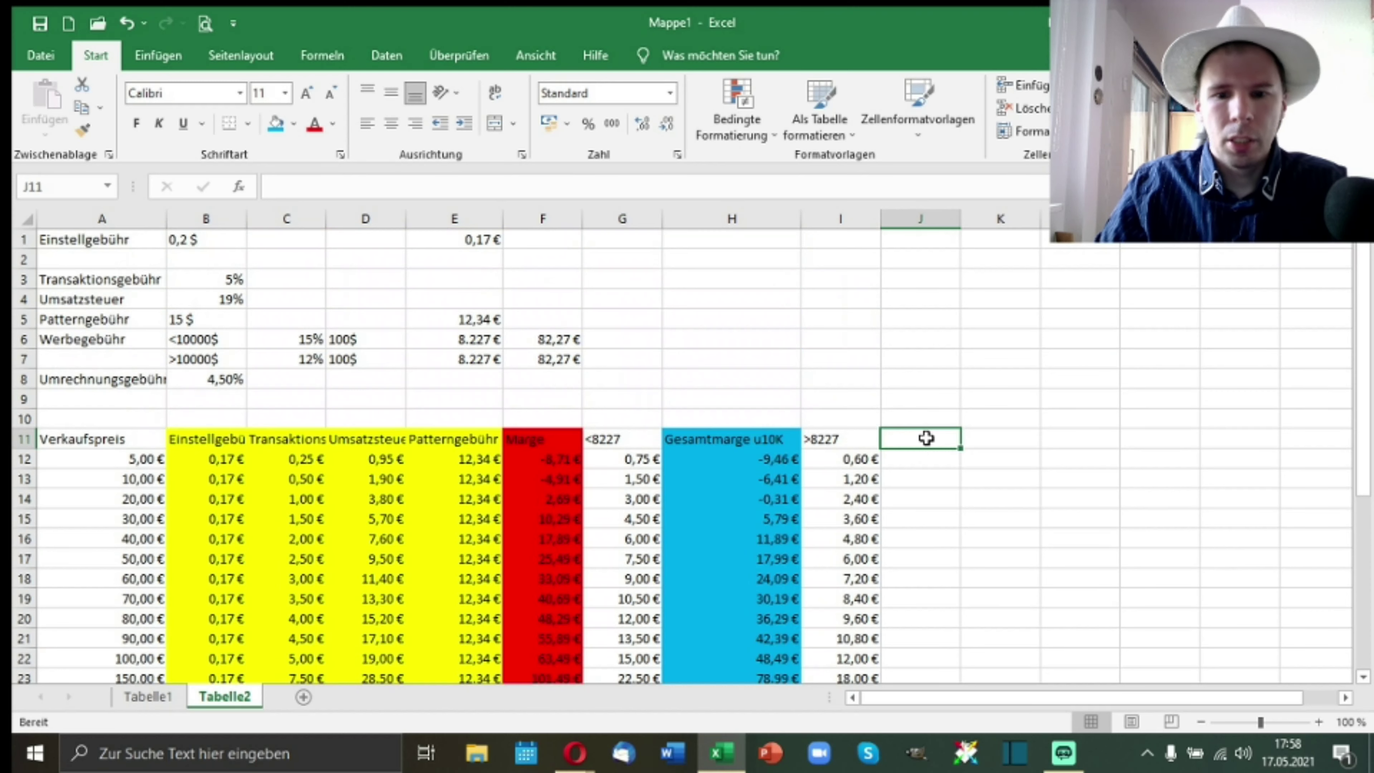
type("Gesamt")
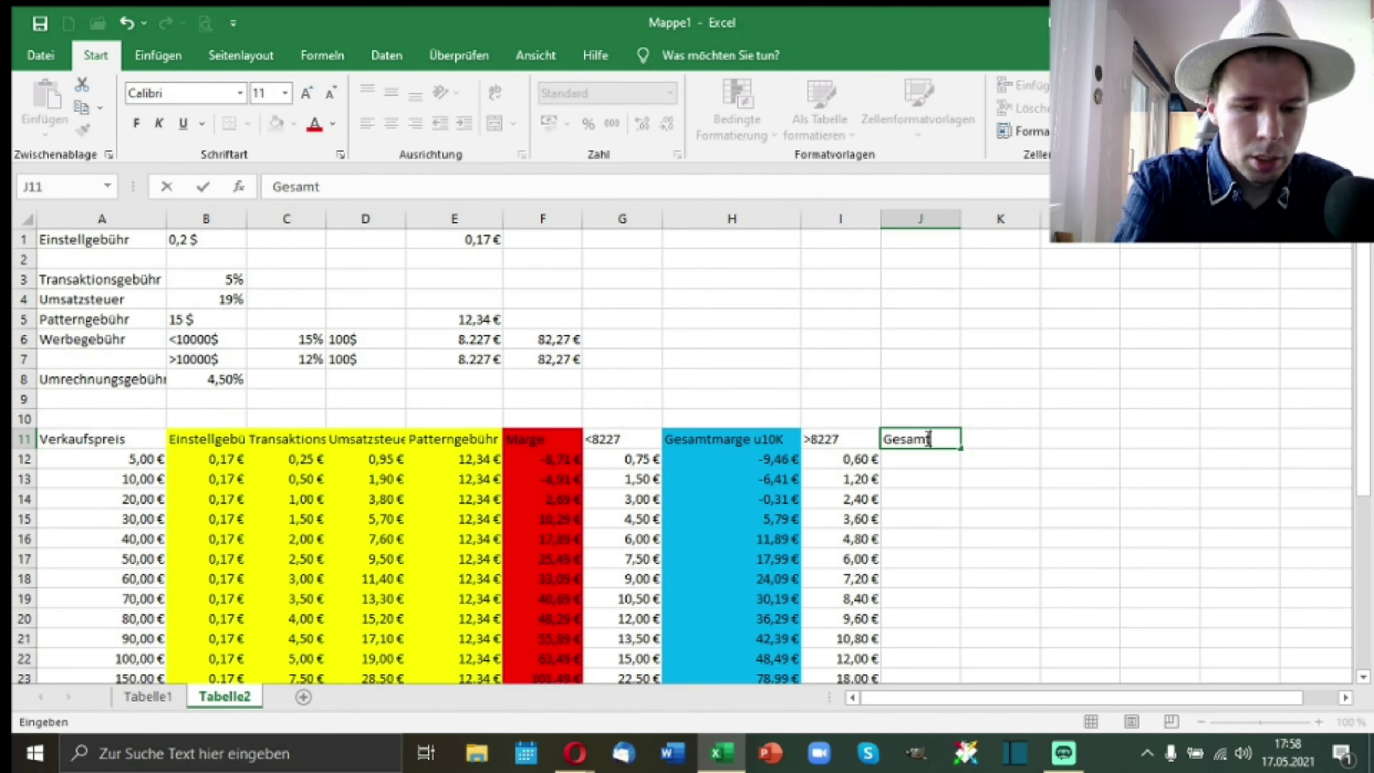
type("marge ")
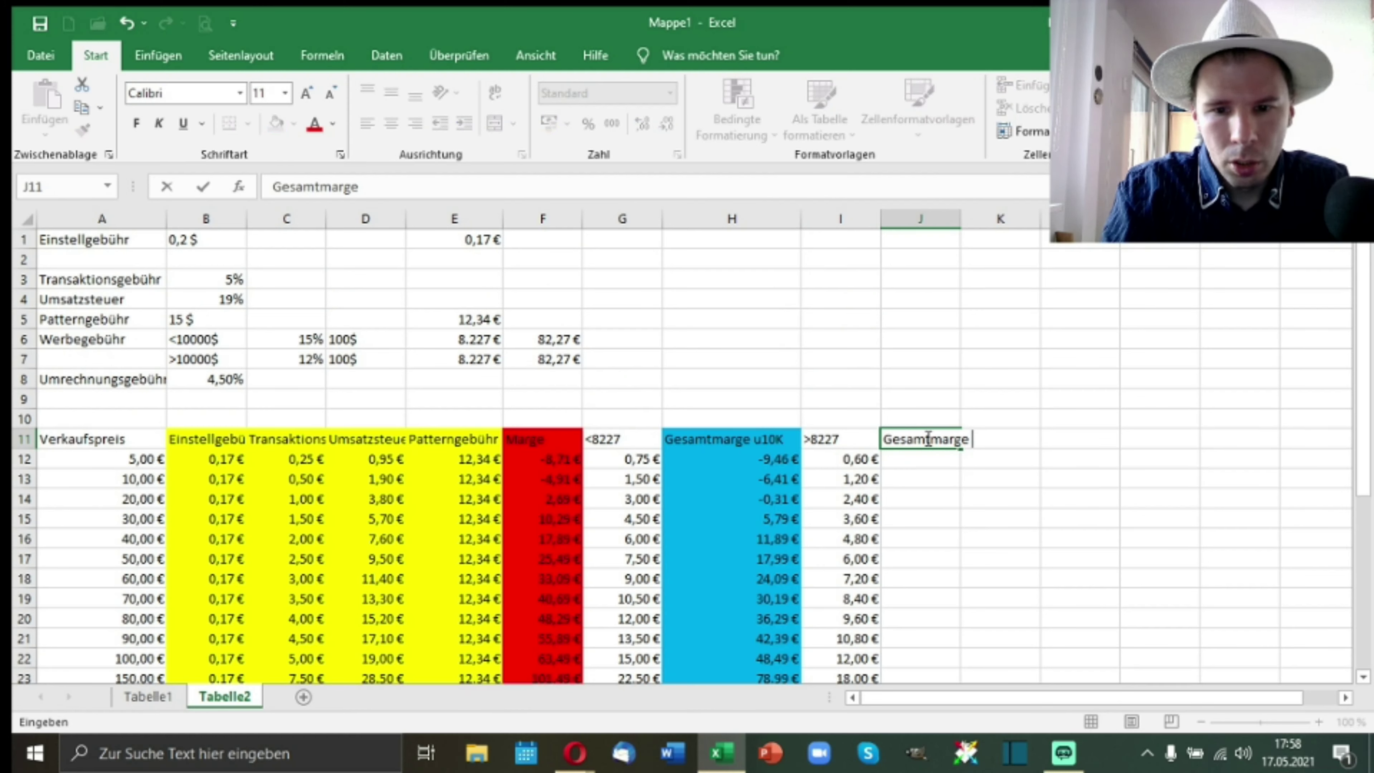
type("Ü10K")
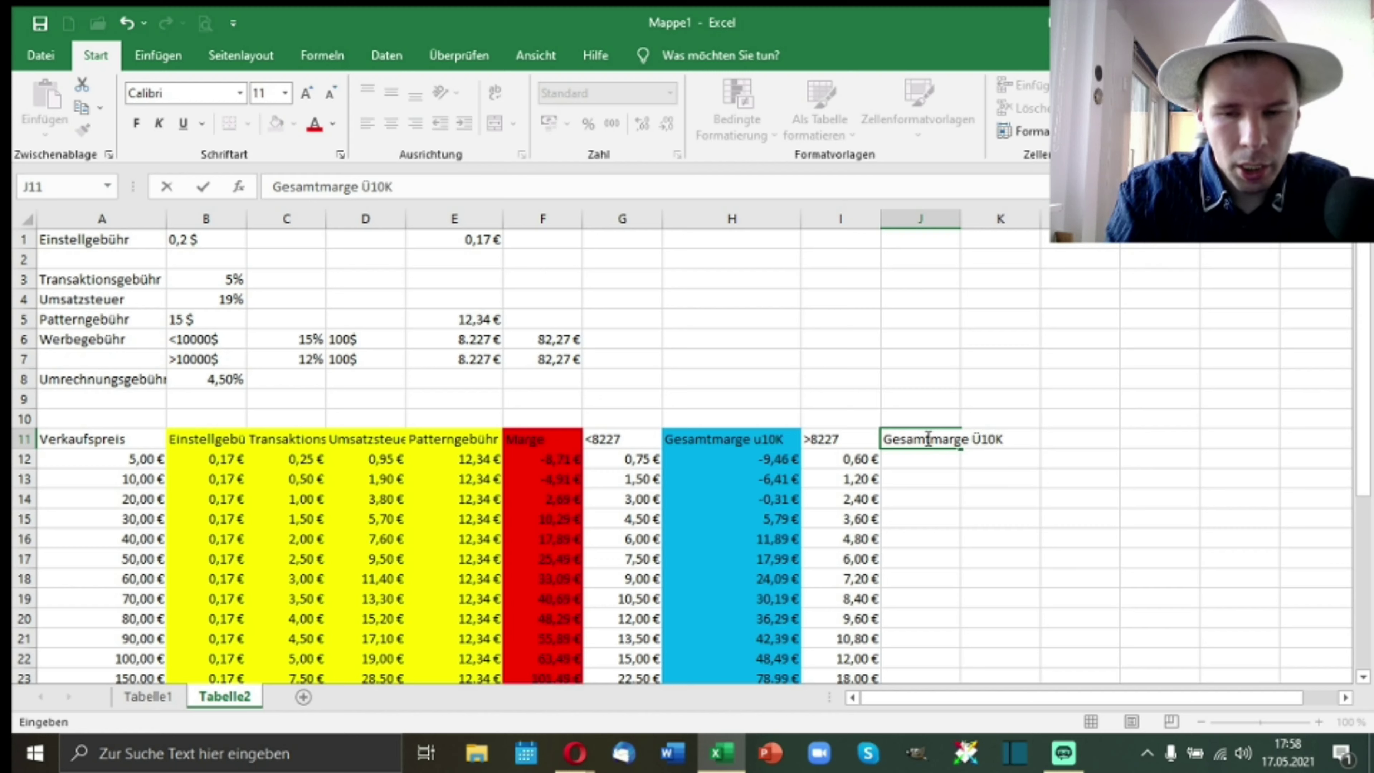
key("Return")
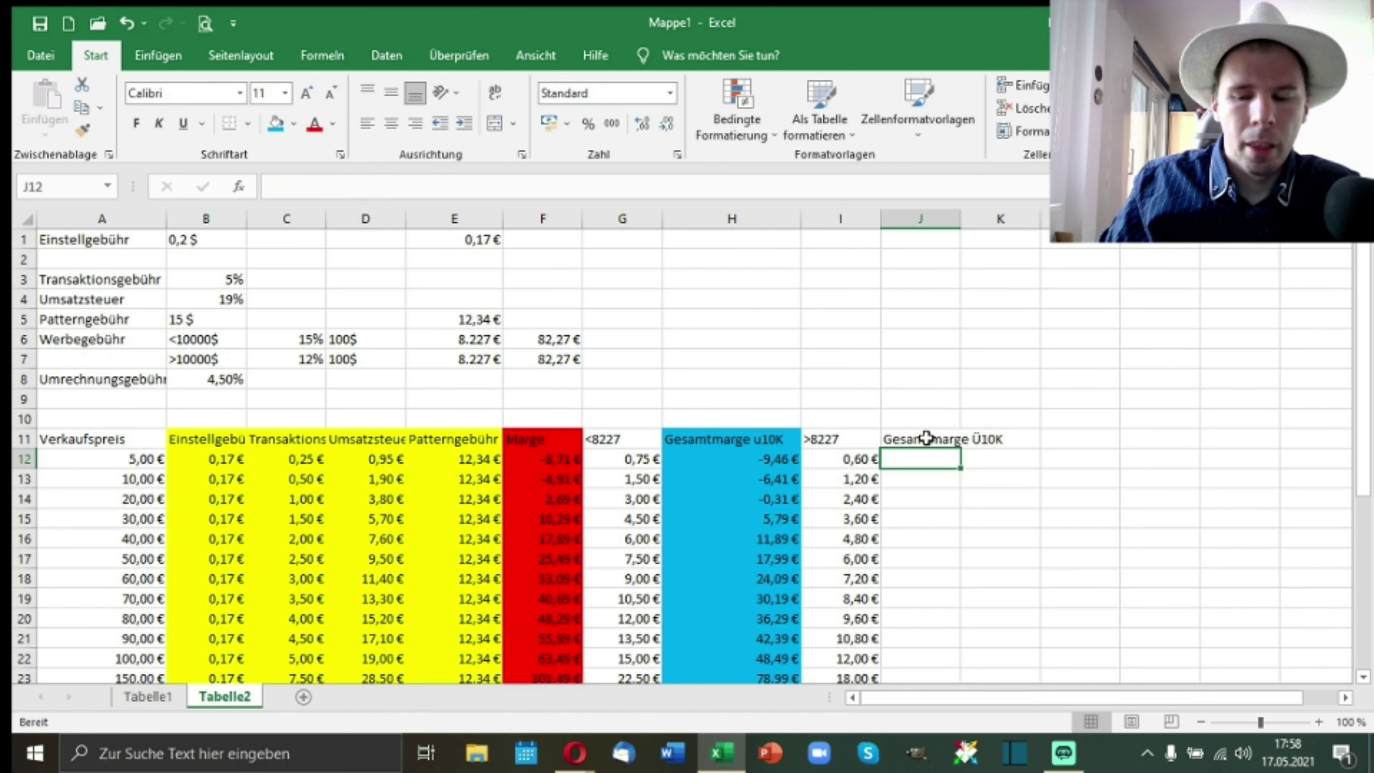
Step: Enter the formula =A12*$C$7 in cell J12 of the Gesamtmarge Ü10K column
type("=")
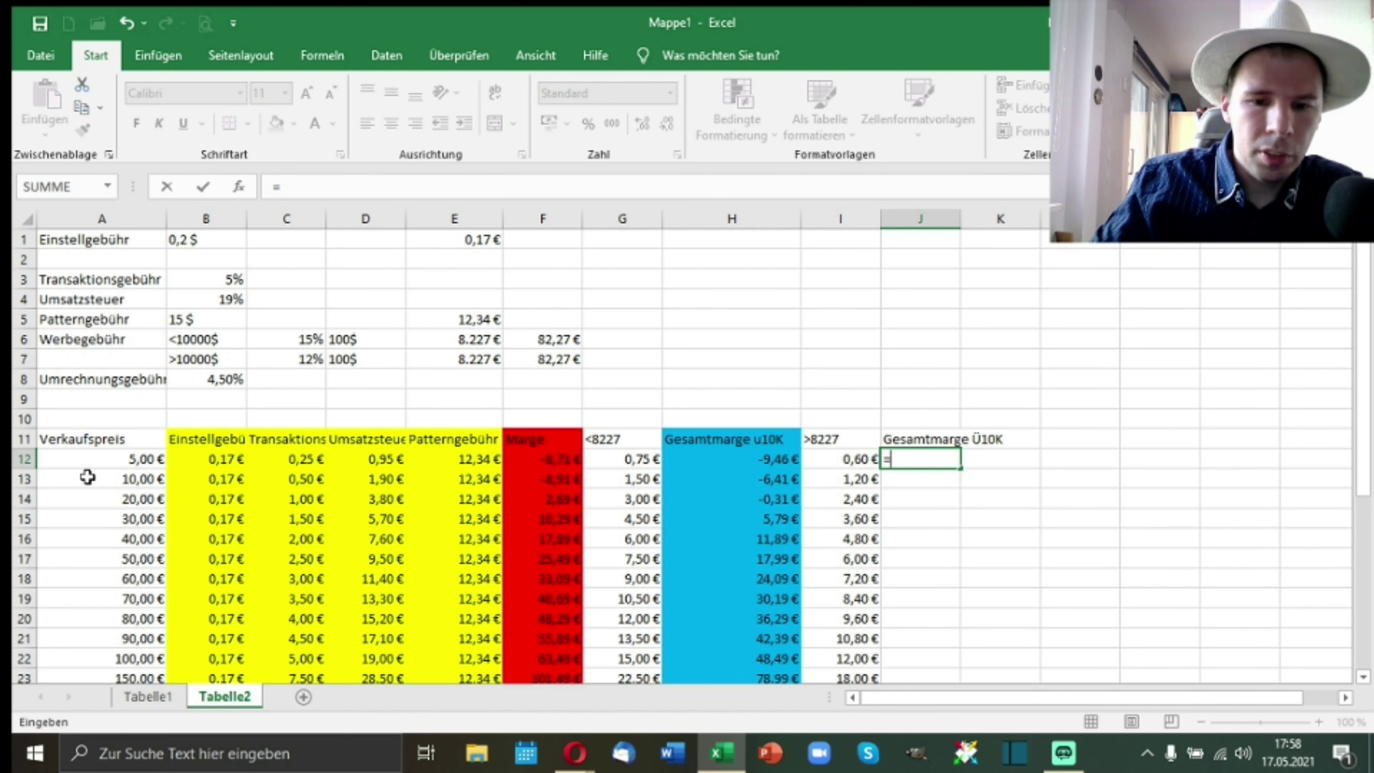
left_click(70, 460)
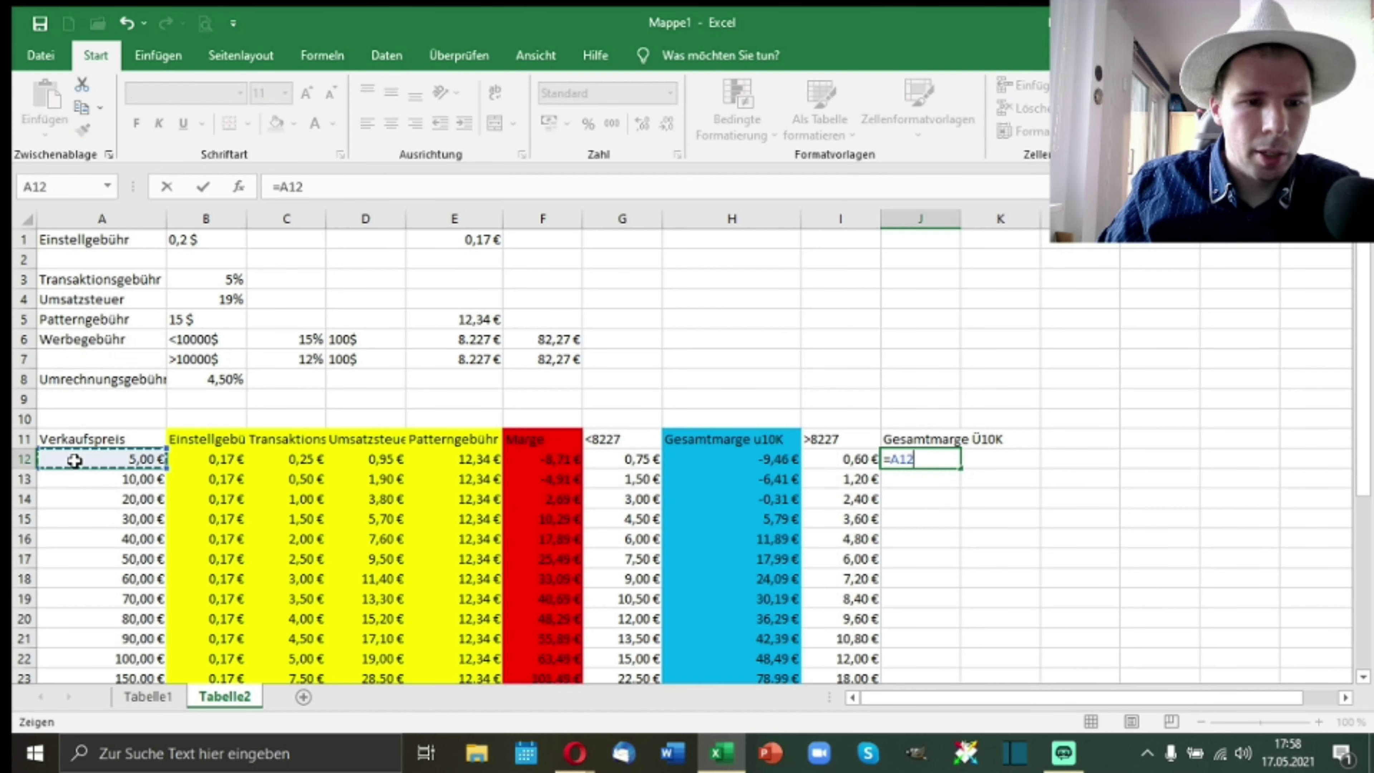
type("*")
left_click(282, 359)
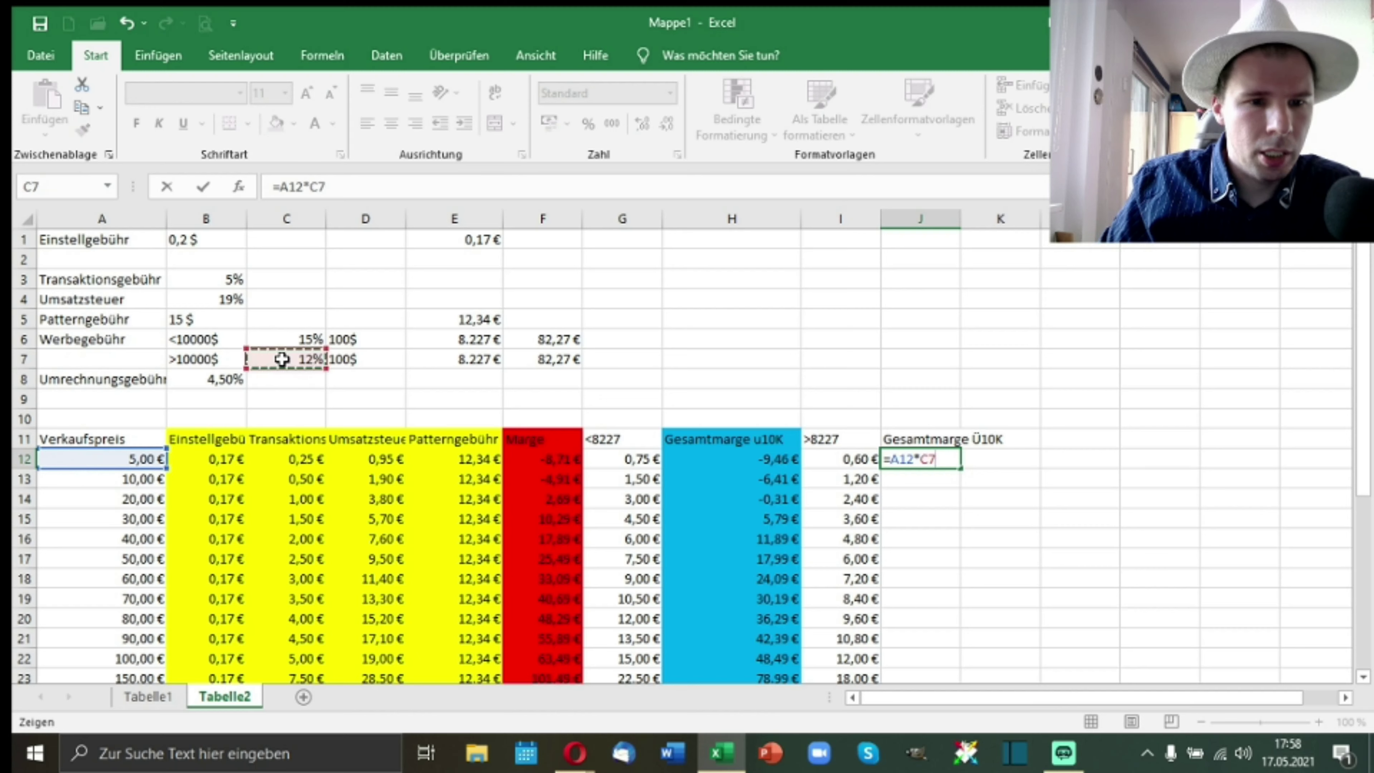
left_click(310, 187)
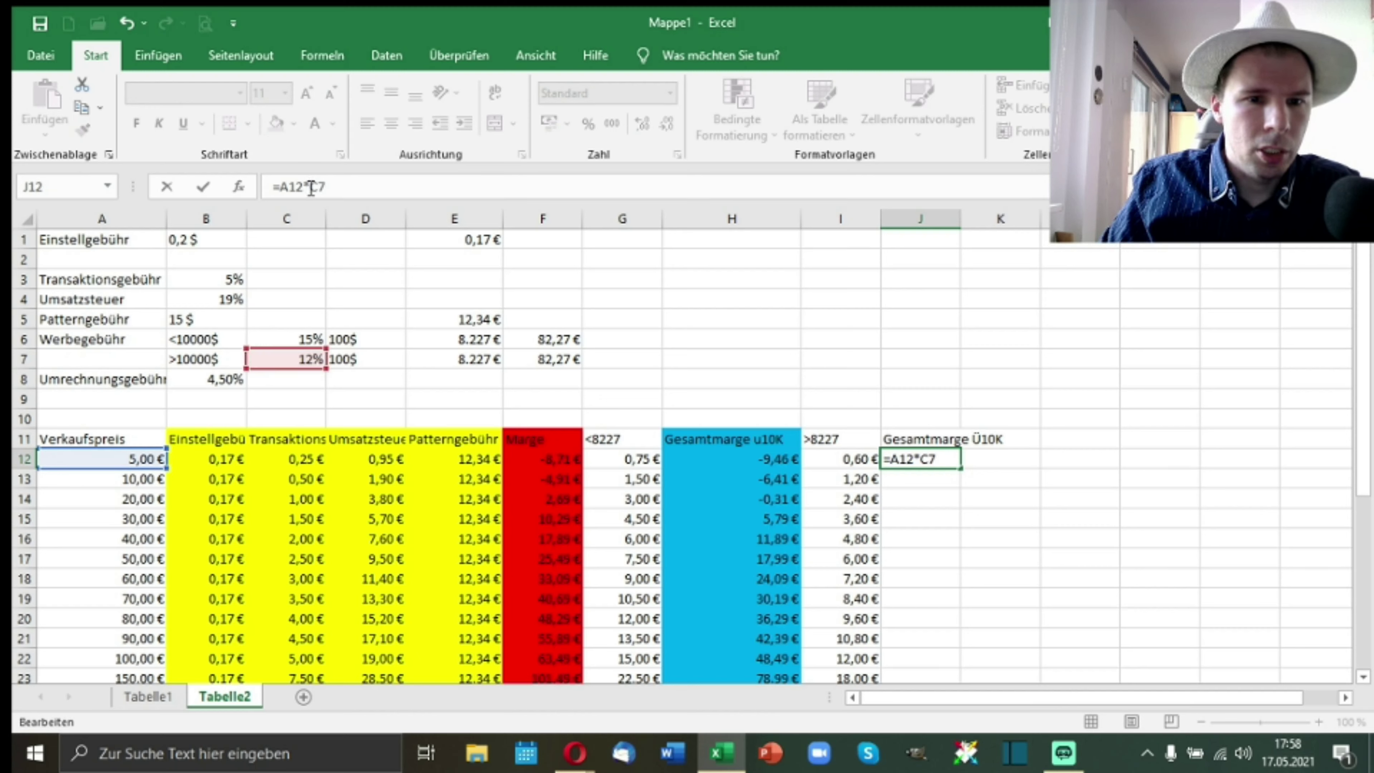
type("$")
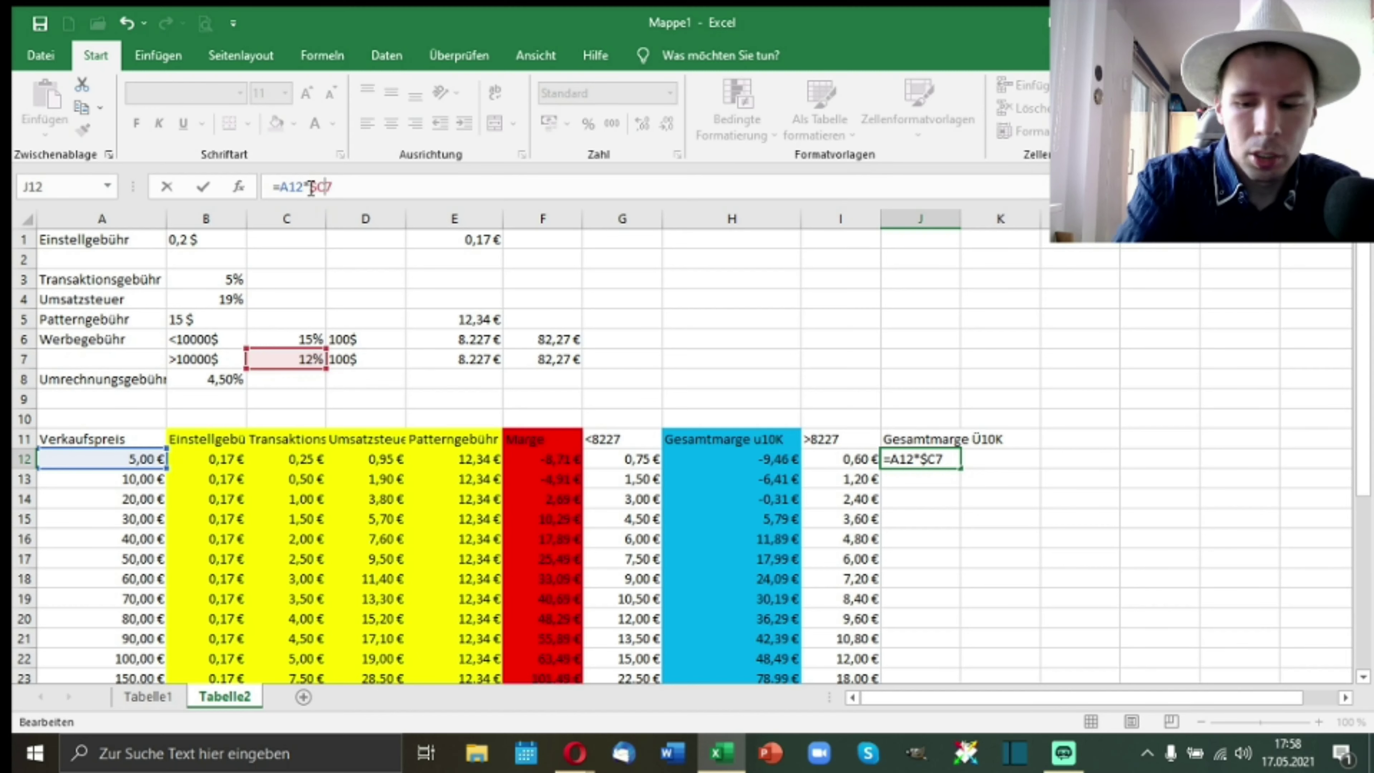
type("$")
key("Return")
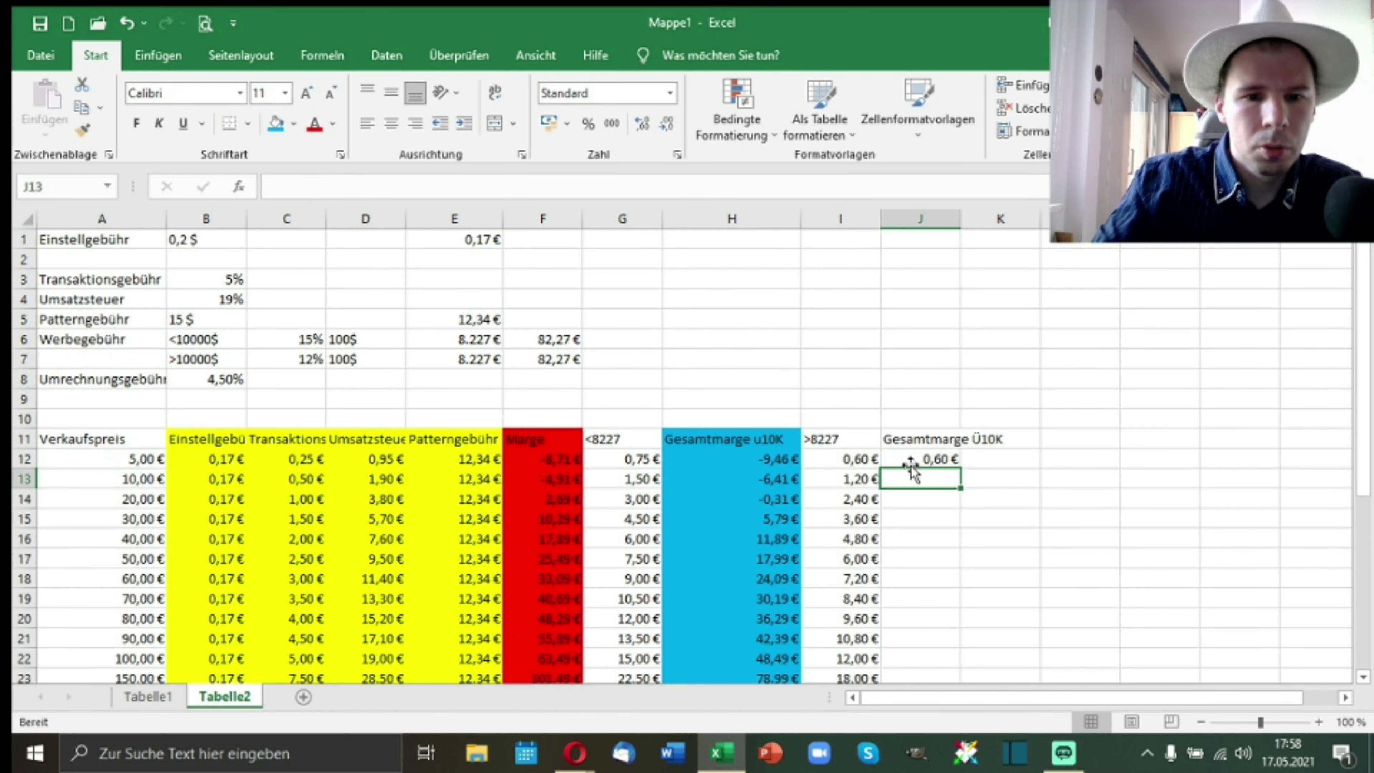
Step: Replace the formula in J12 with =A12-B12-C12-D12-E12-I12, subtracting all fees from the selling price
left_click(854, 463)
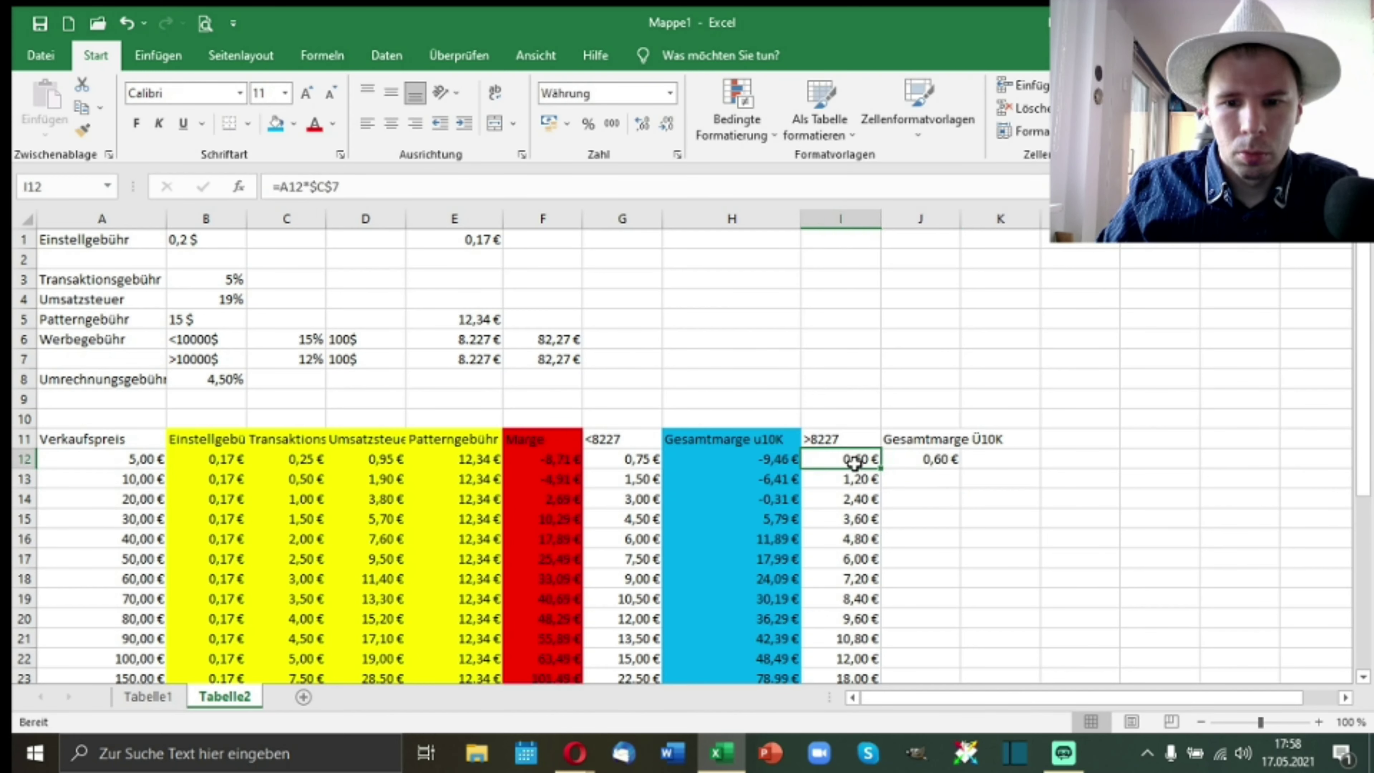
left_click(940, 460)
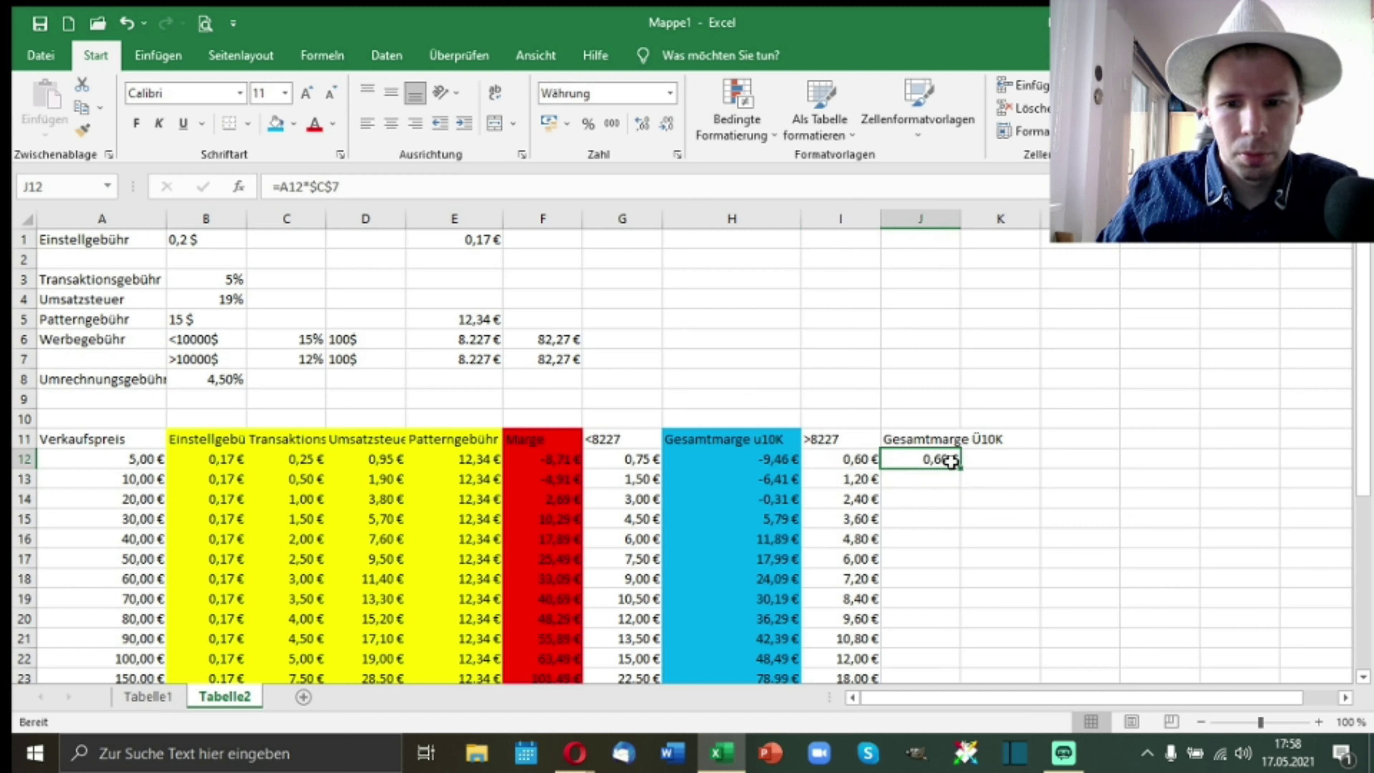
double_click(951, 460)
key("Escape")
type("=")
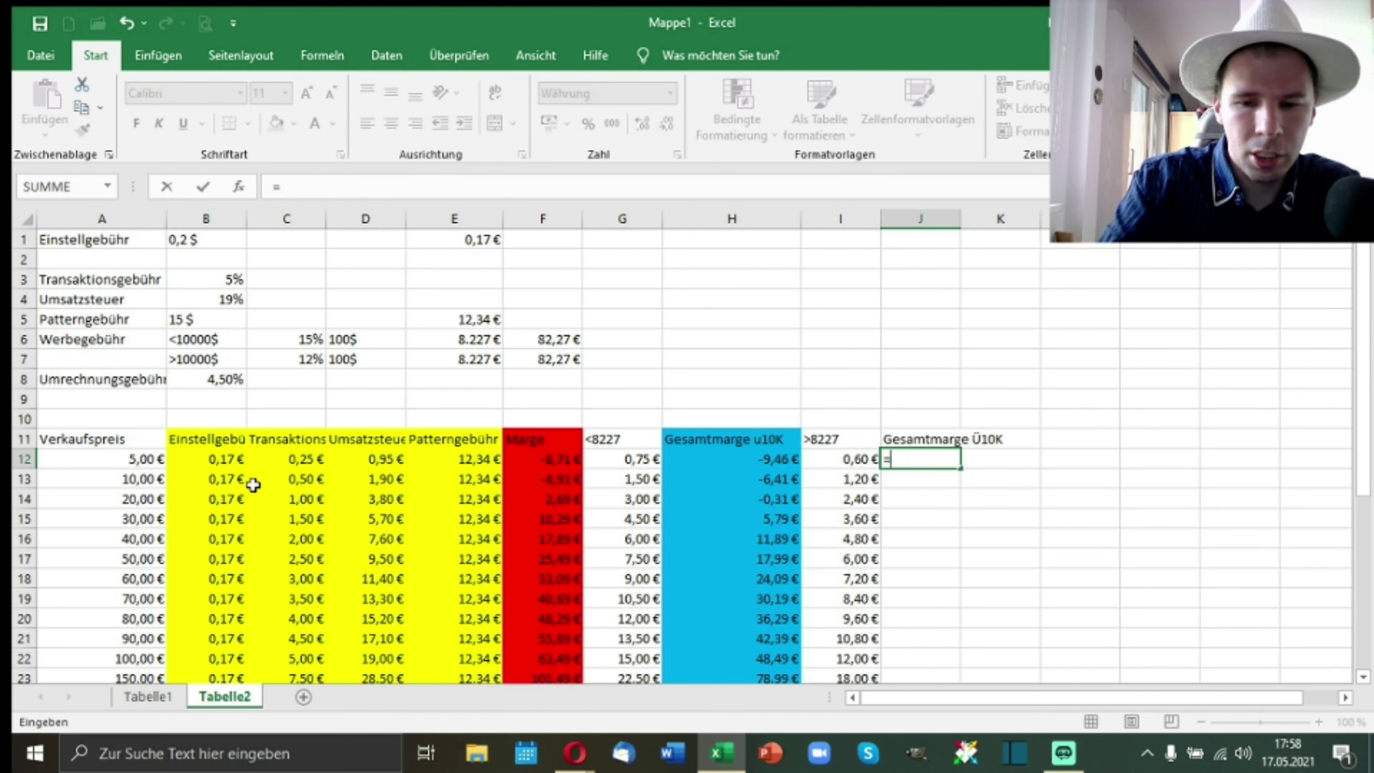
left_click(91, 460)
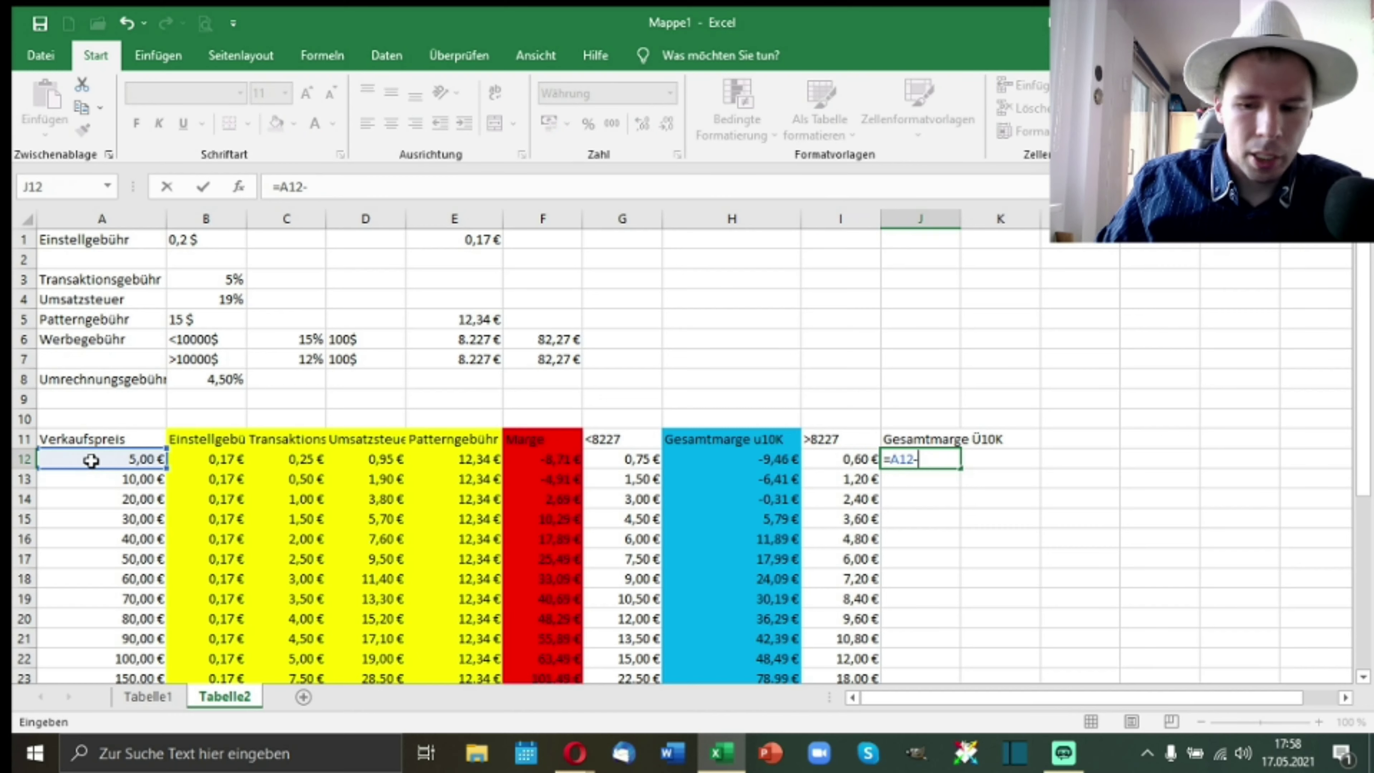
type("-")
left_click(194, 464)
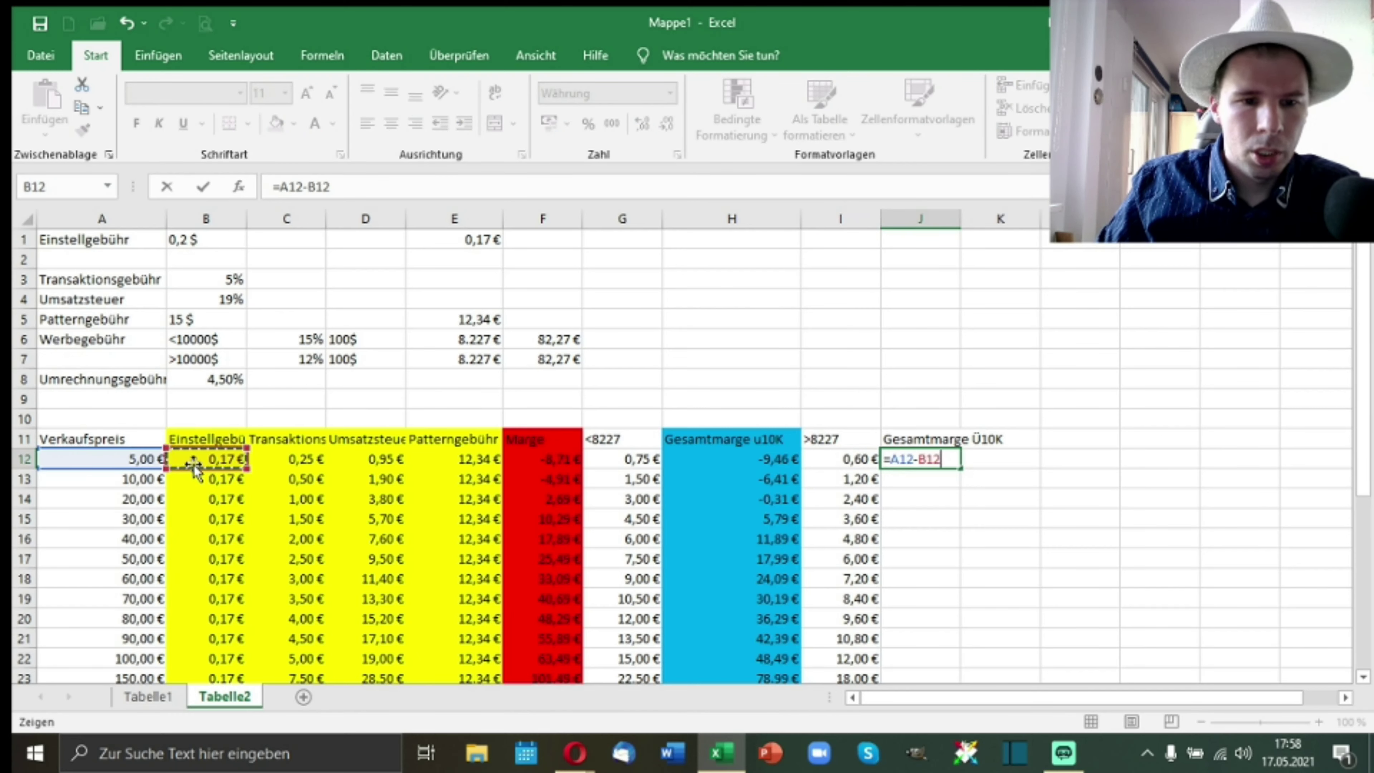
type("-")
left_click(305, 460)
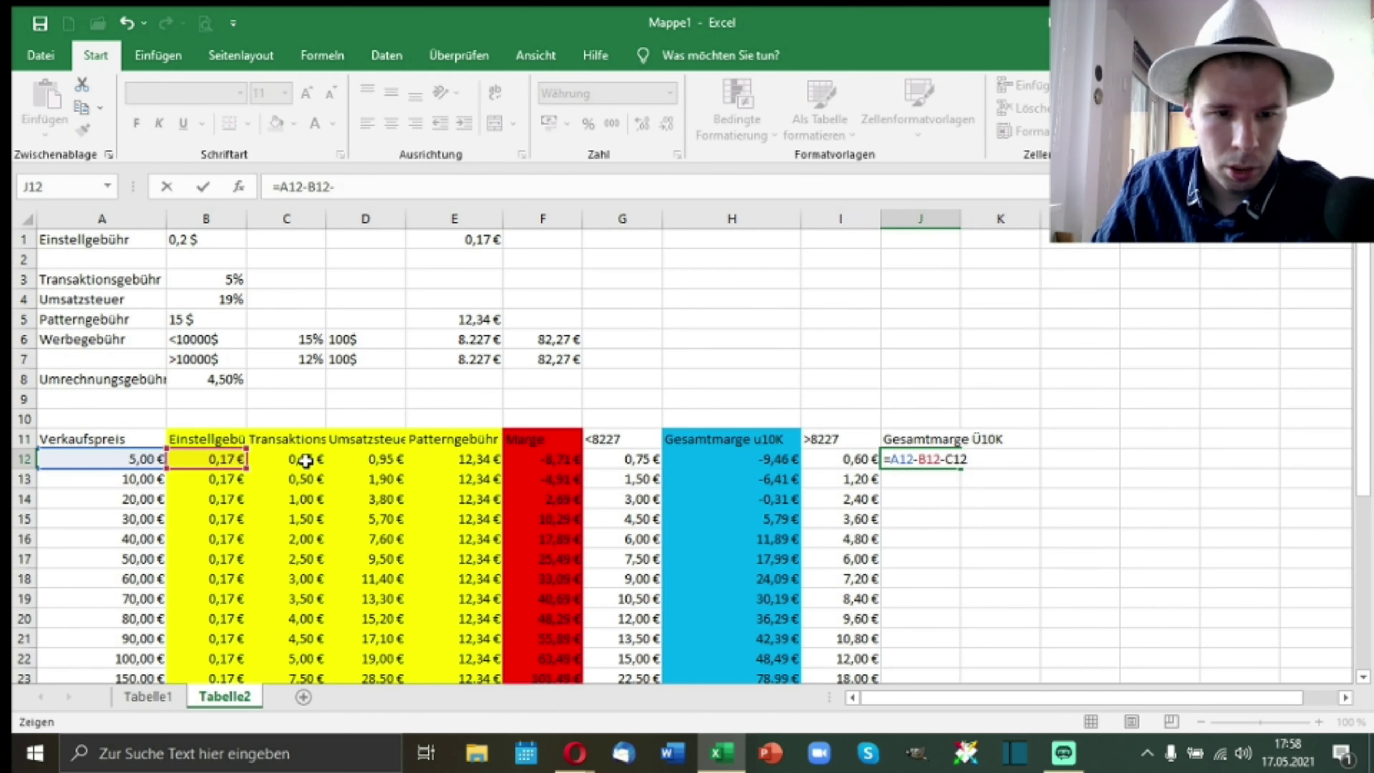
type("-")
left_click(371, 460)
type("-")
left_click(466, 459)
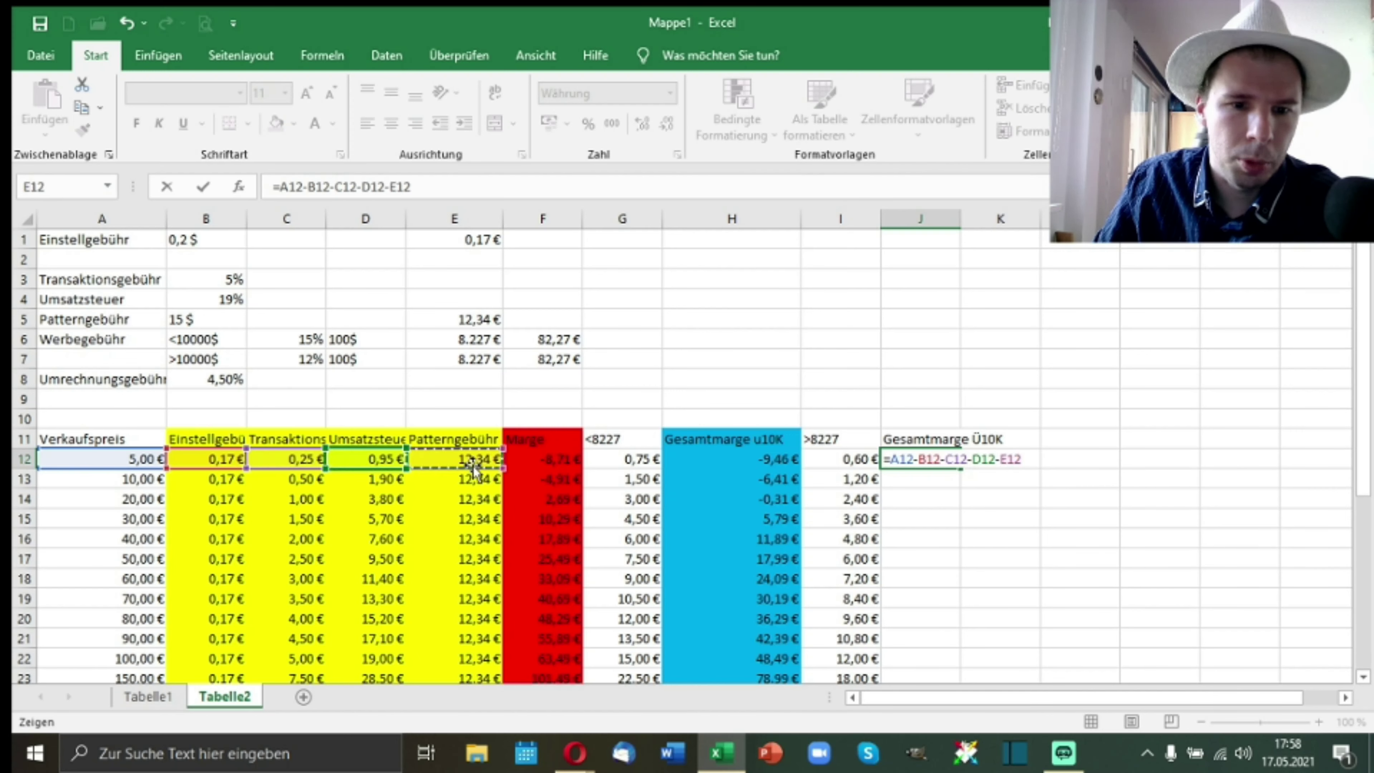
type("-")
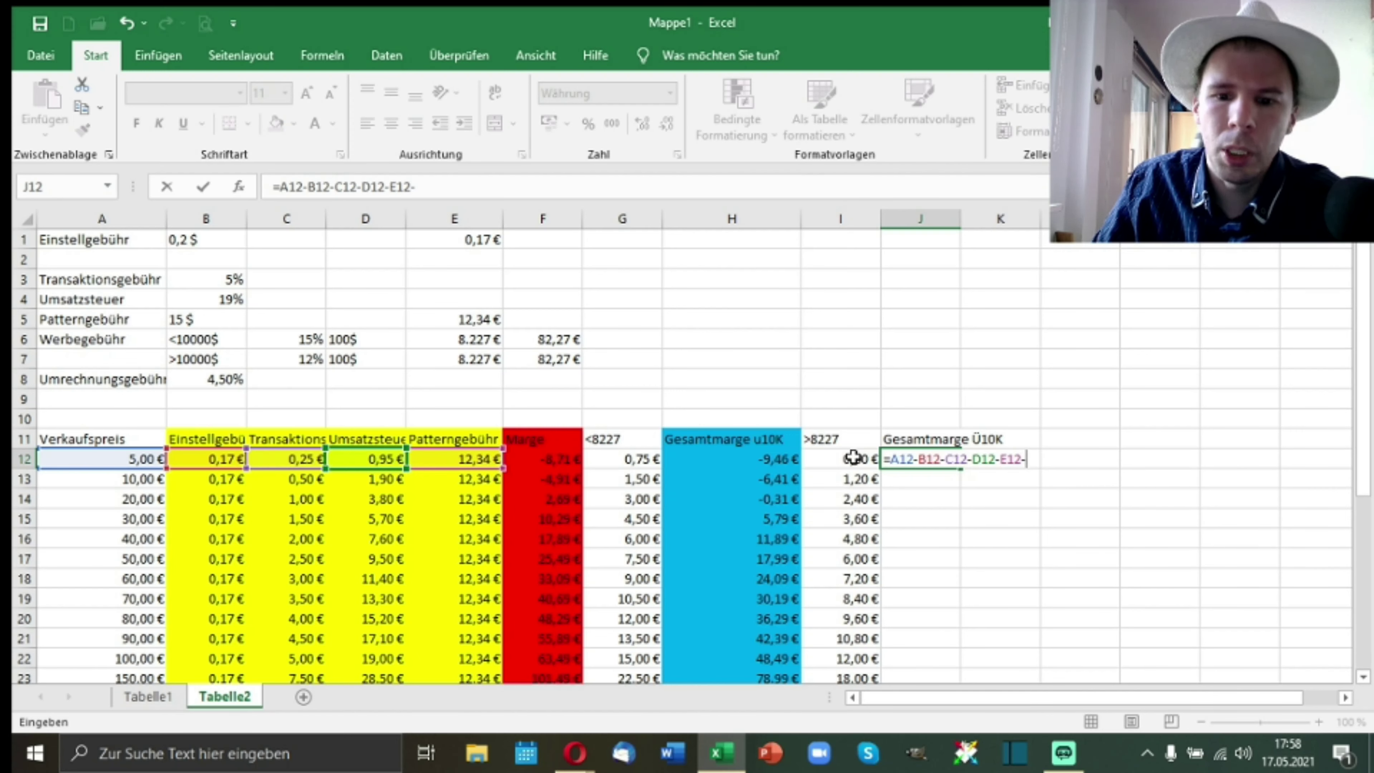
left_click(854, 458)
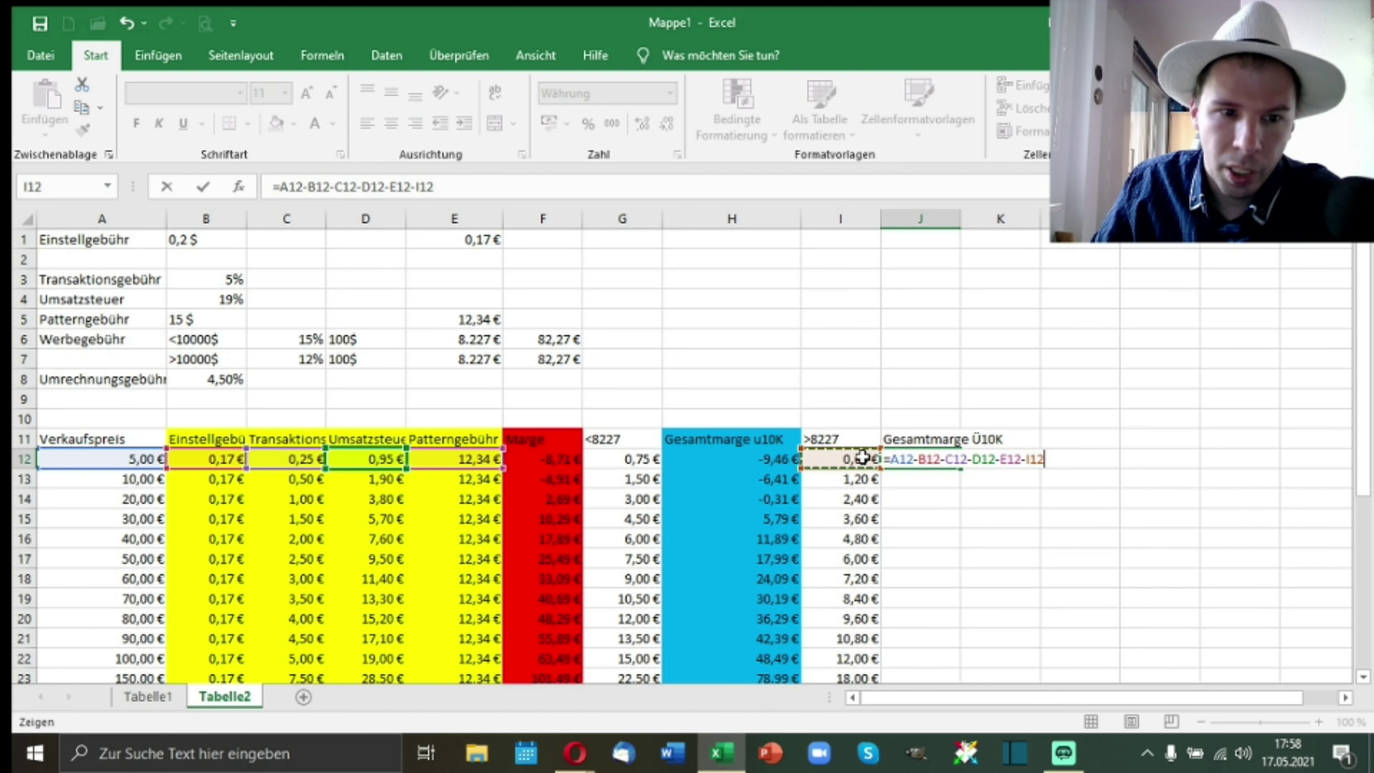
key("Return")
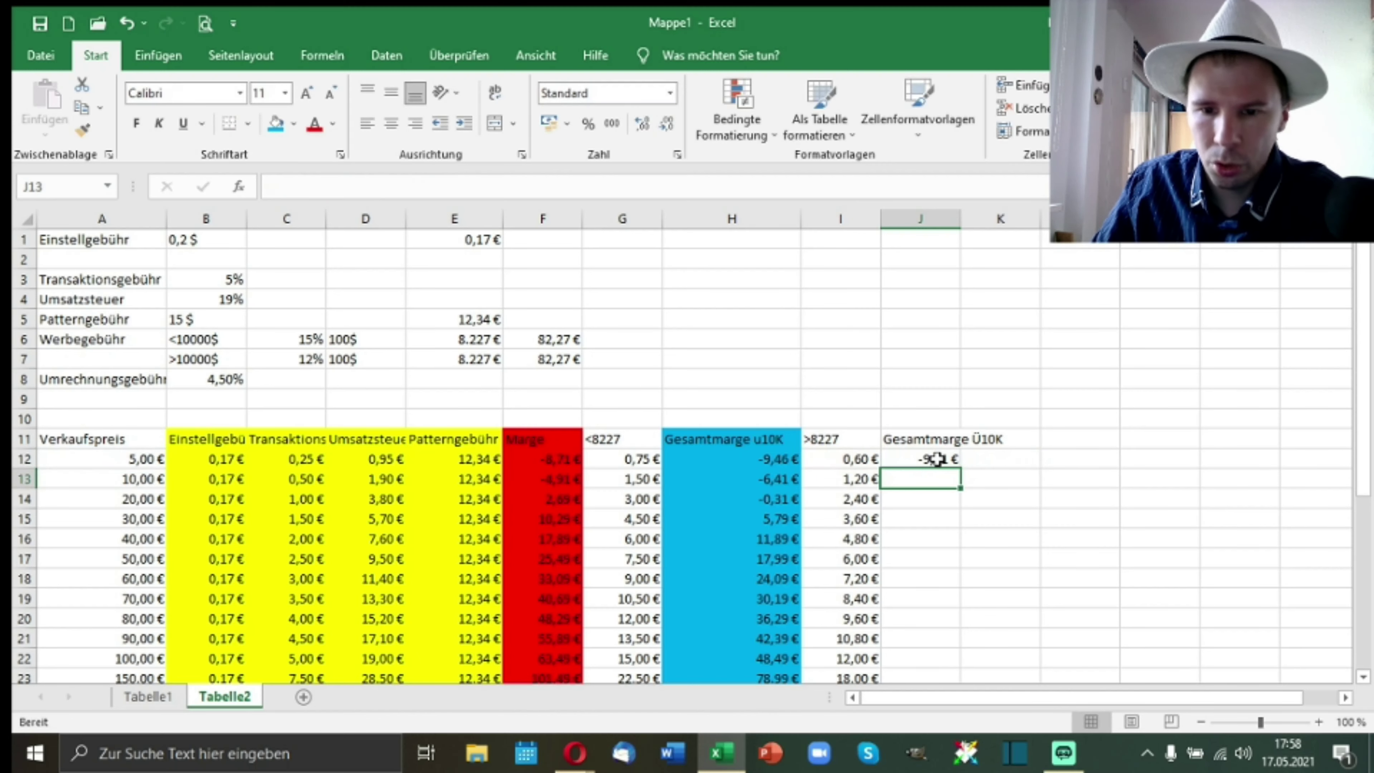
Step: Fill the Gesamtmarge Ü10K formula from J12 down to row 36 and shade the filled cells light green
left_click(938, 459)
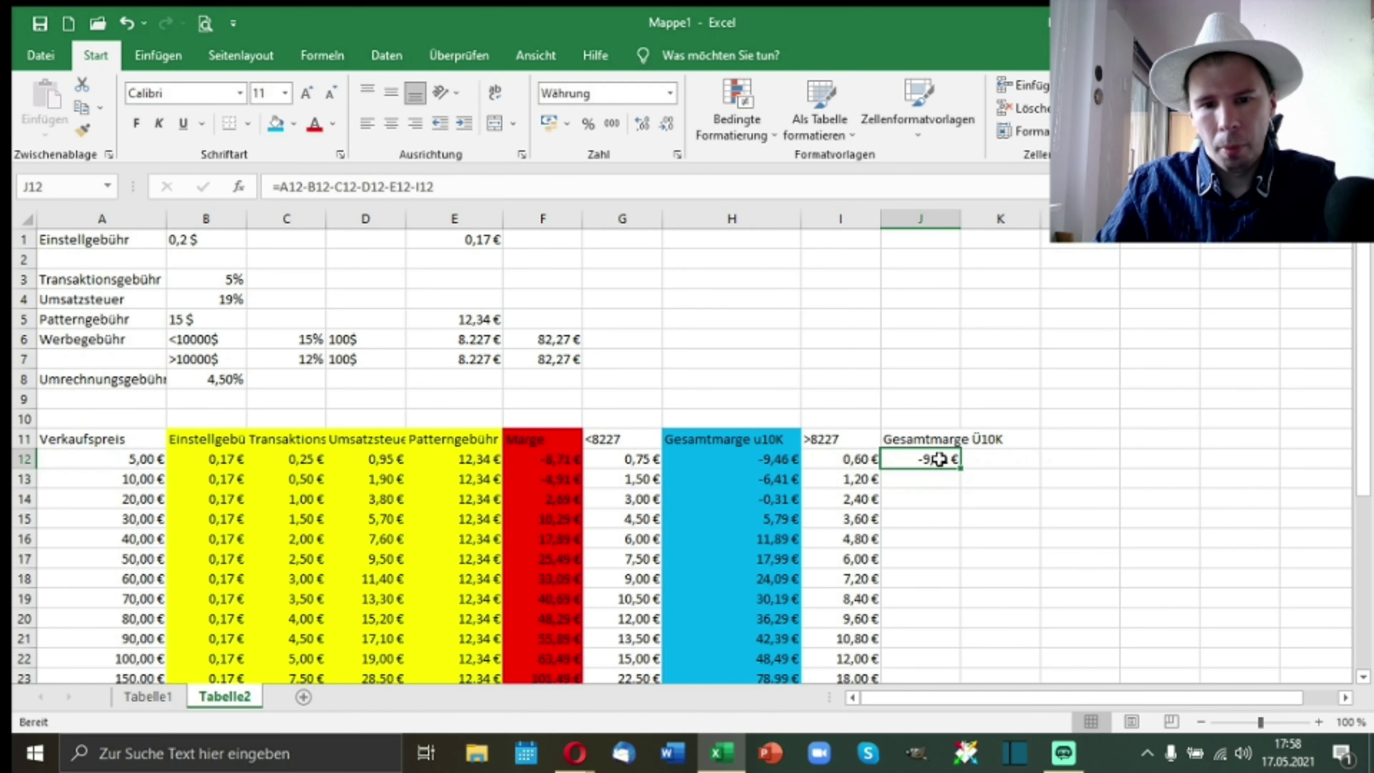
double_click(961, 471)
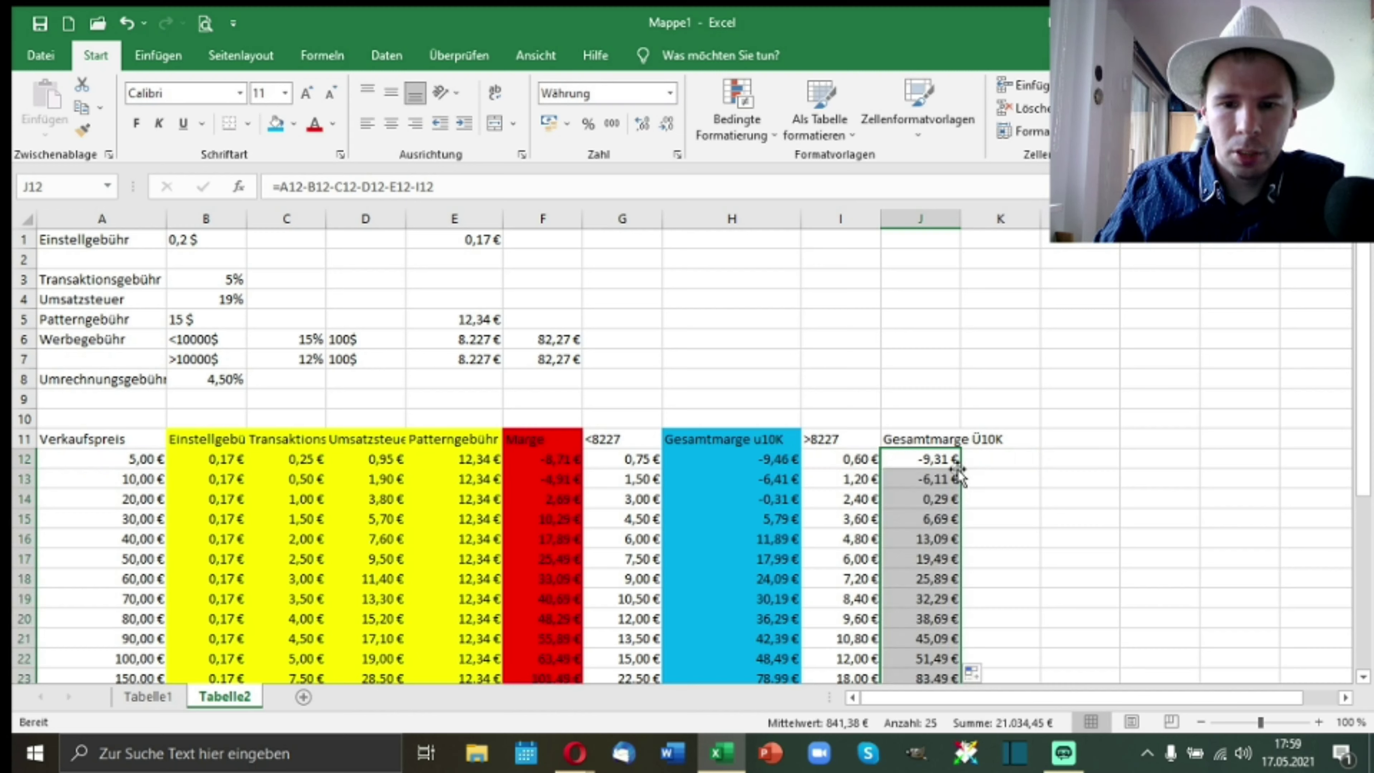
left_click(295, 124)
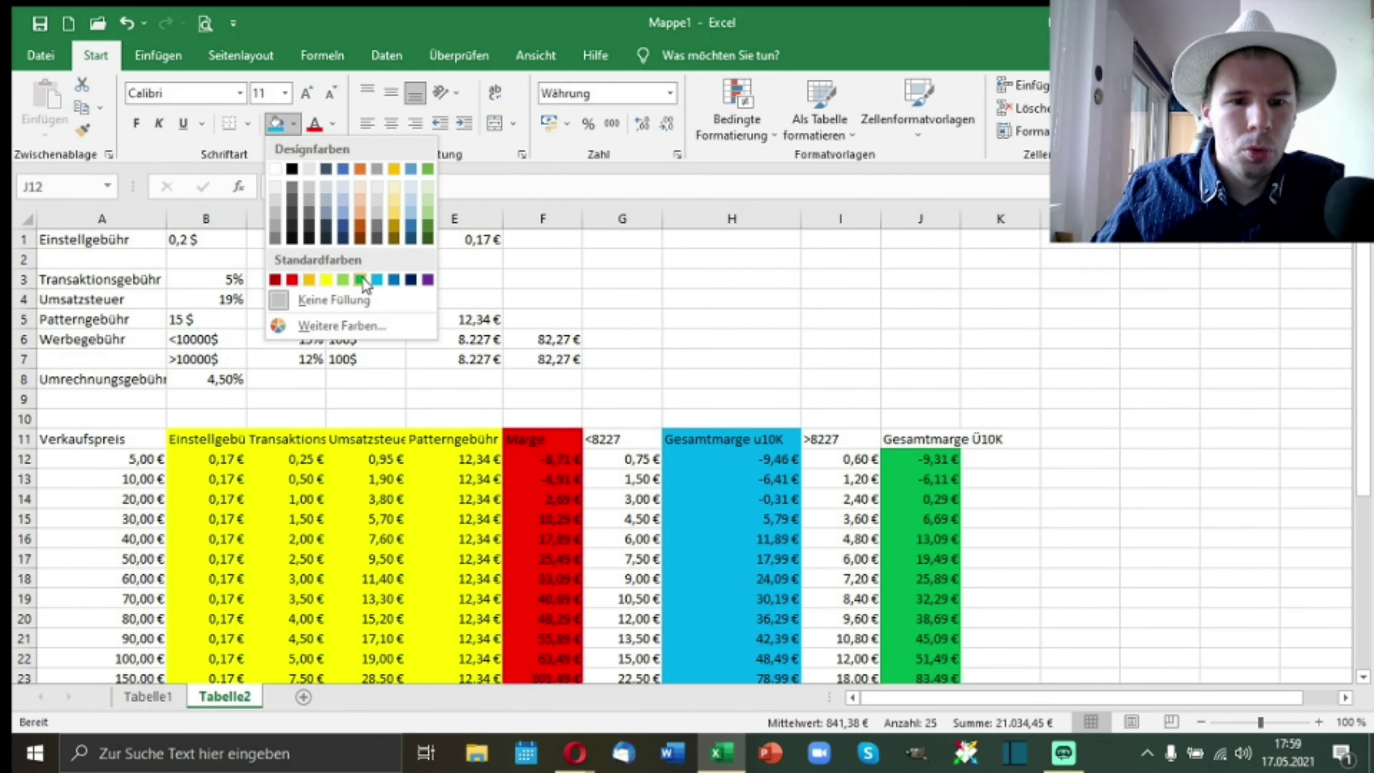
left_click(430, 216)
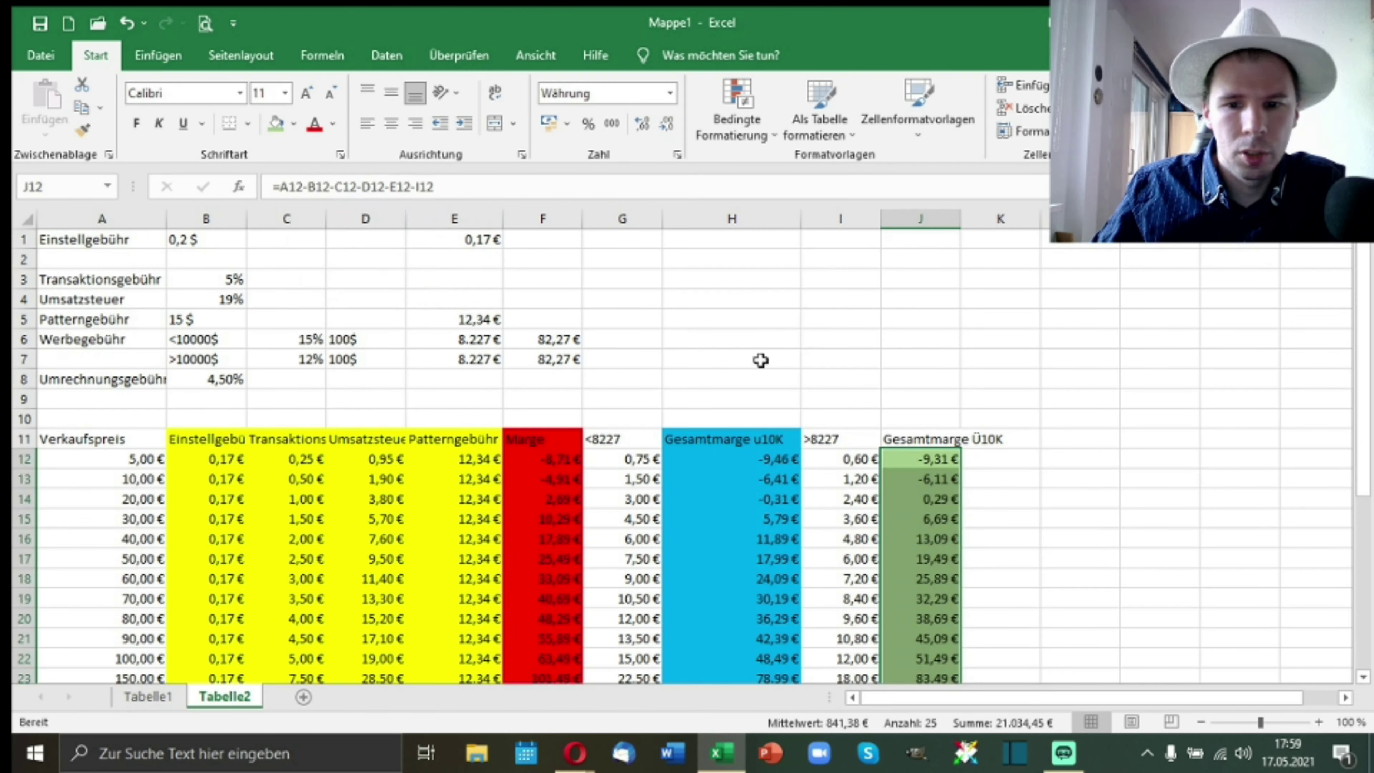
Step: Shade the Gesamtmarge Ü10K header in J11 the same light green and fit column J's width to its contents
left_click(938, 439)
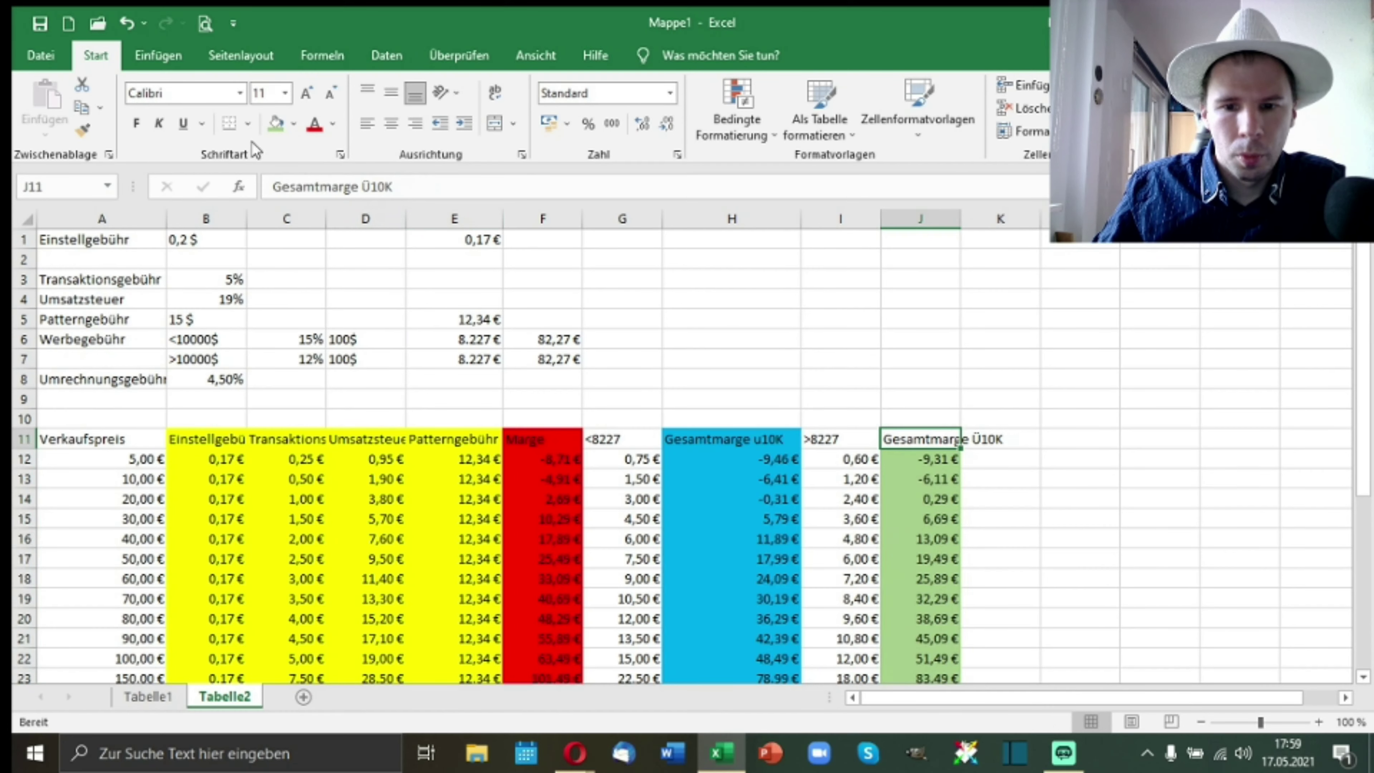
left_click(276, 124)
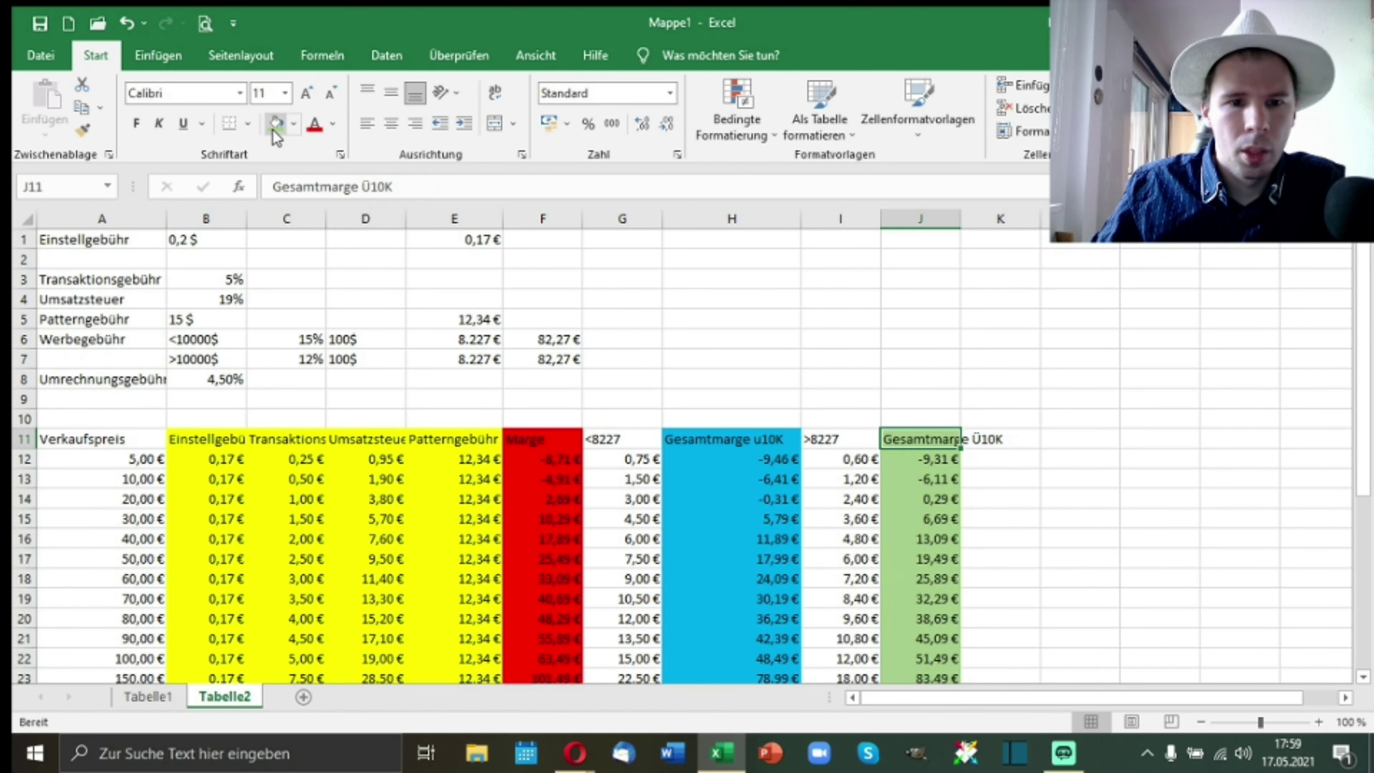
double_click(965, 225)
Step: Clear both contents and formatting from J12:J33, the over-10K margins for prices from 5 € to 1.000 €
scroll(960, 297, "down", 3)
scroll(952, 325, "up", 1)
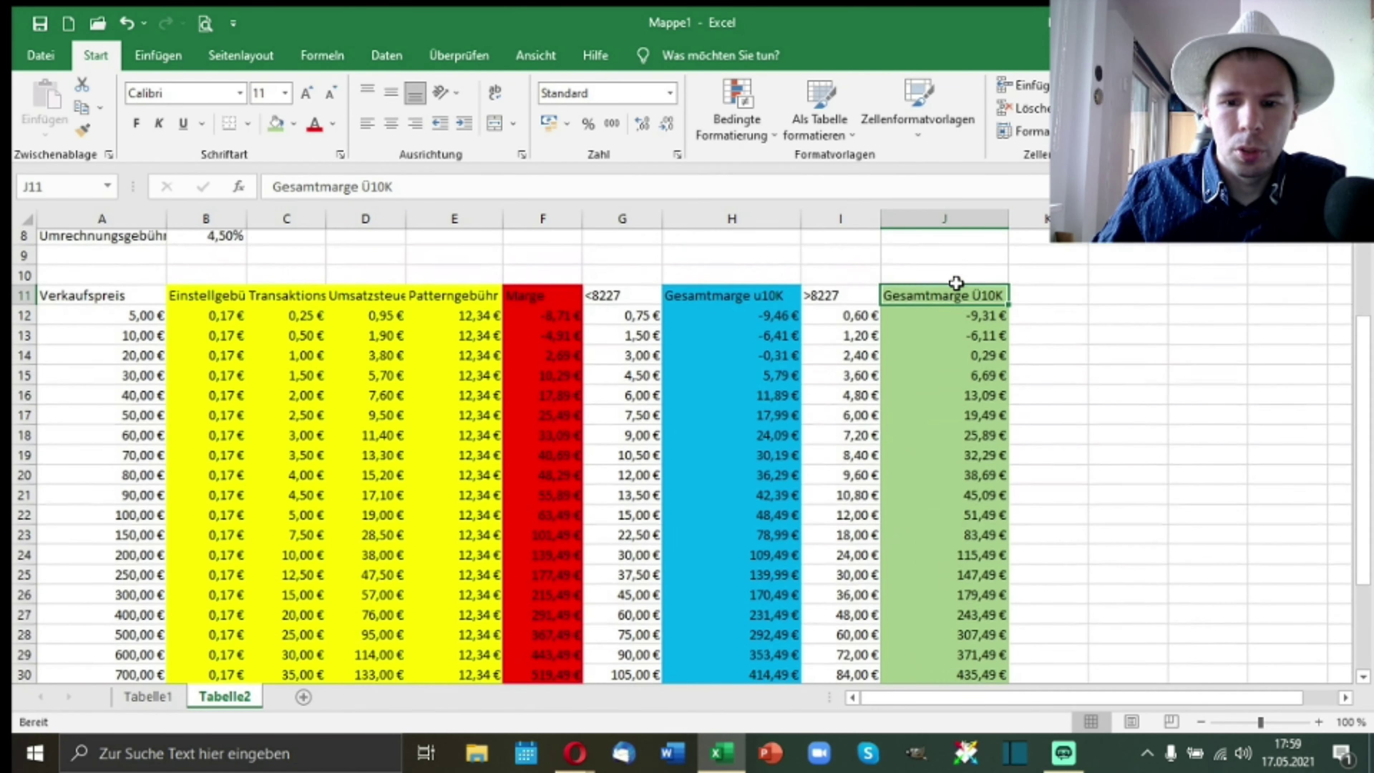
left_click(951, 340)
scroll(950, 339, "down", 3)
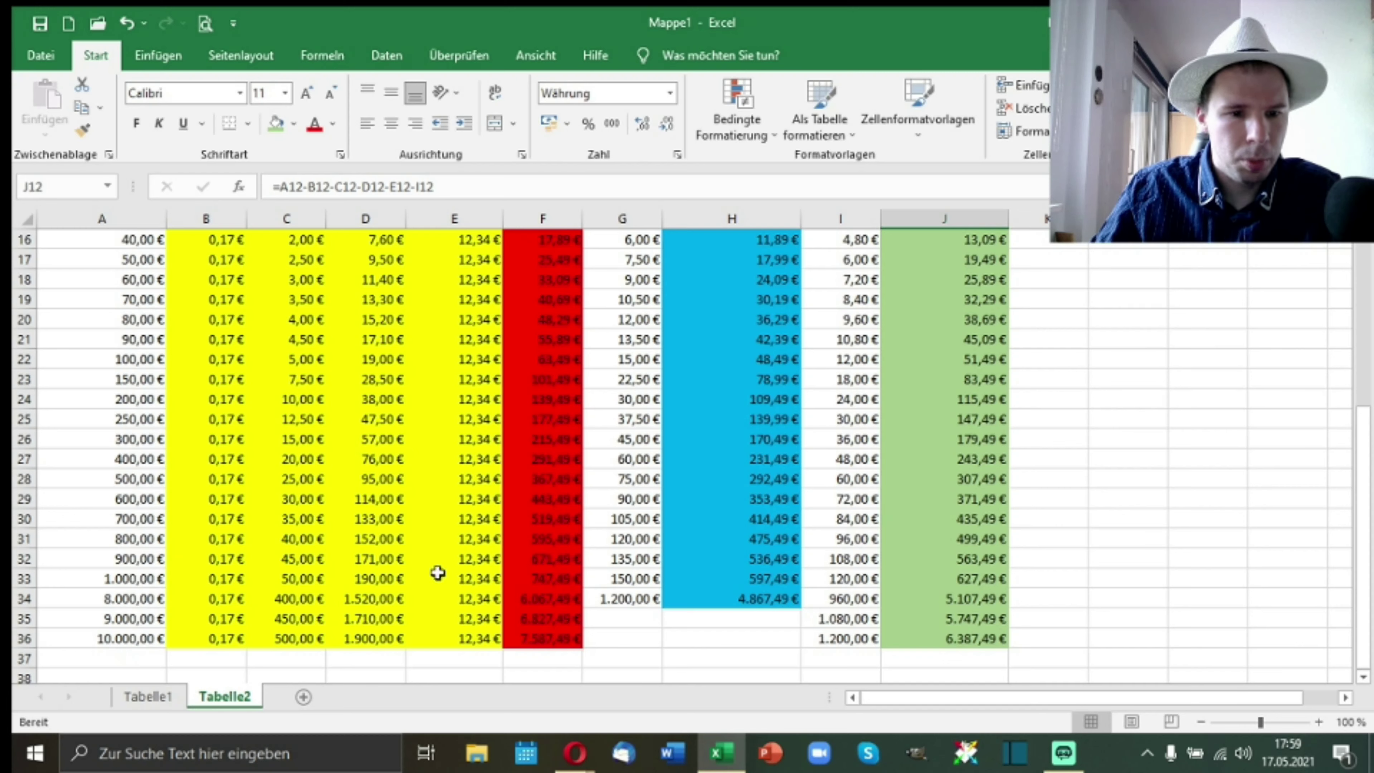
left_click(957, 579, "shift")
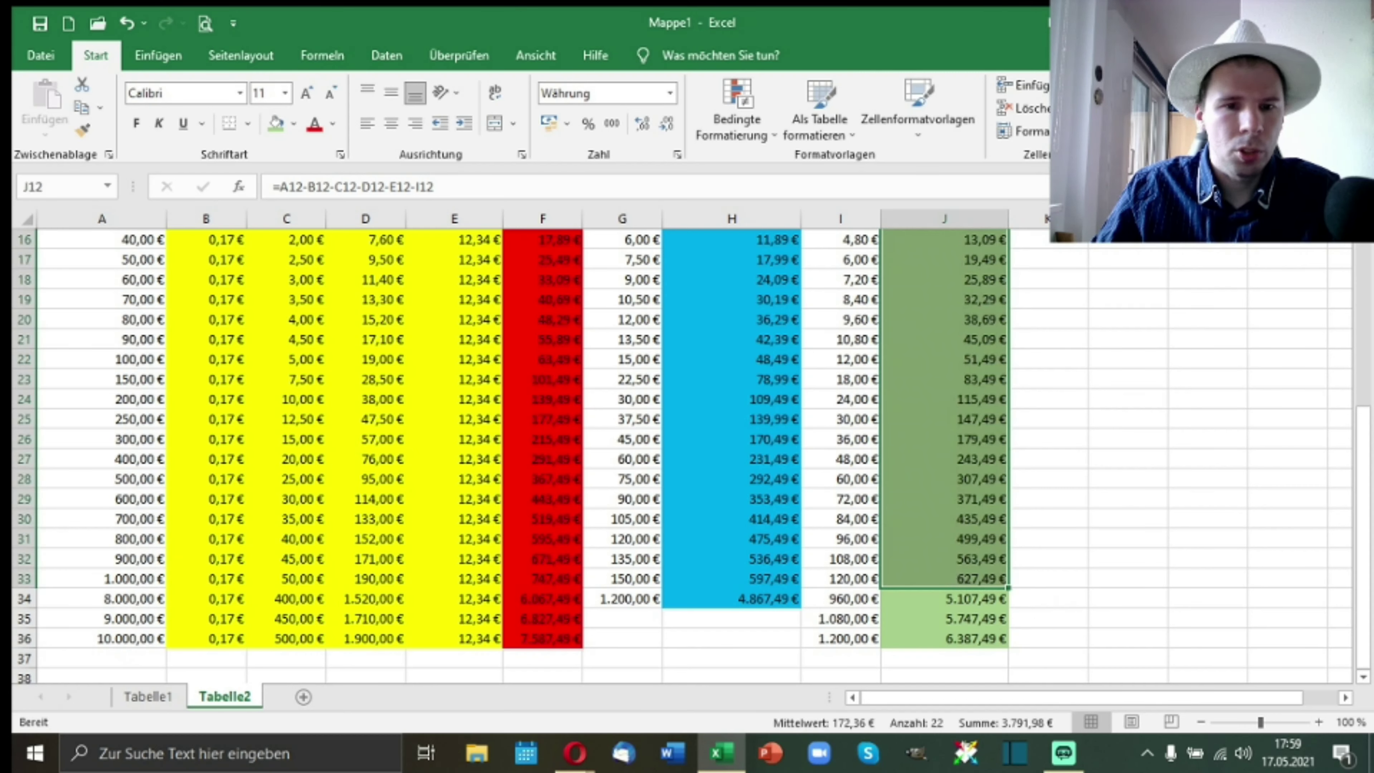
right_click(1103, 289)
left_click(1163, 227)
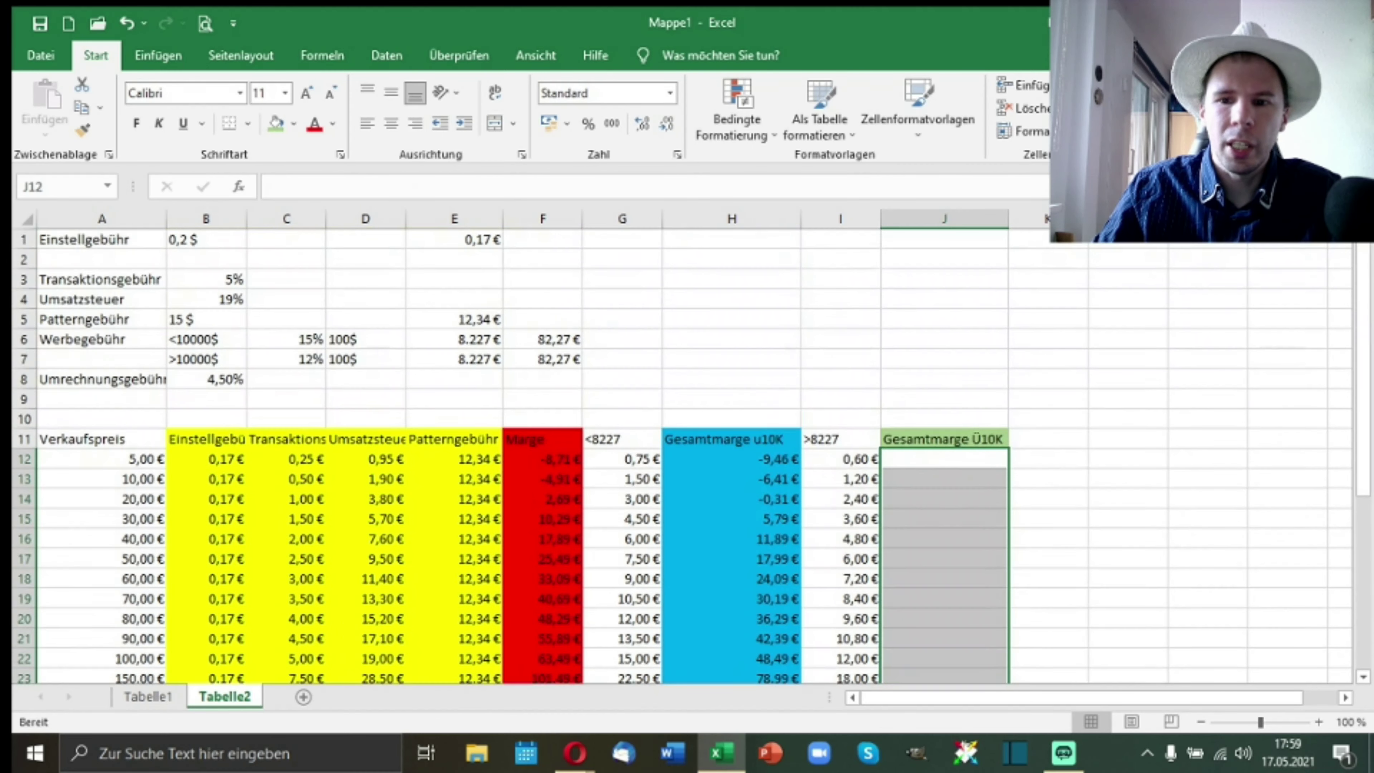
Step: Review the over-10K margins in J34:J36, and compare the rows for the 20 € and 30 € selling prices
scroll(1087, 418, "down", 5)
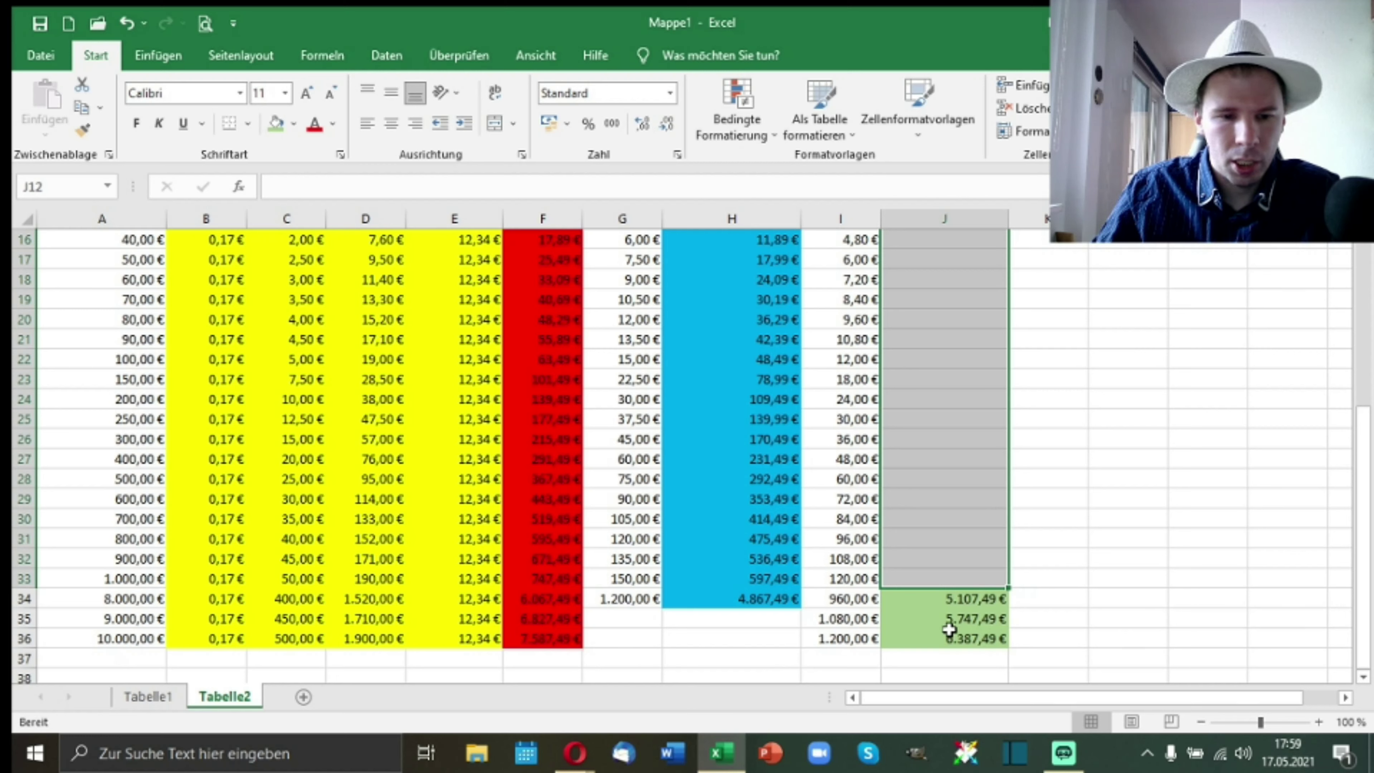
left_click(895, 603)
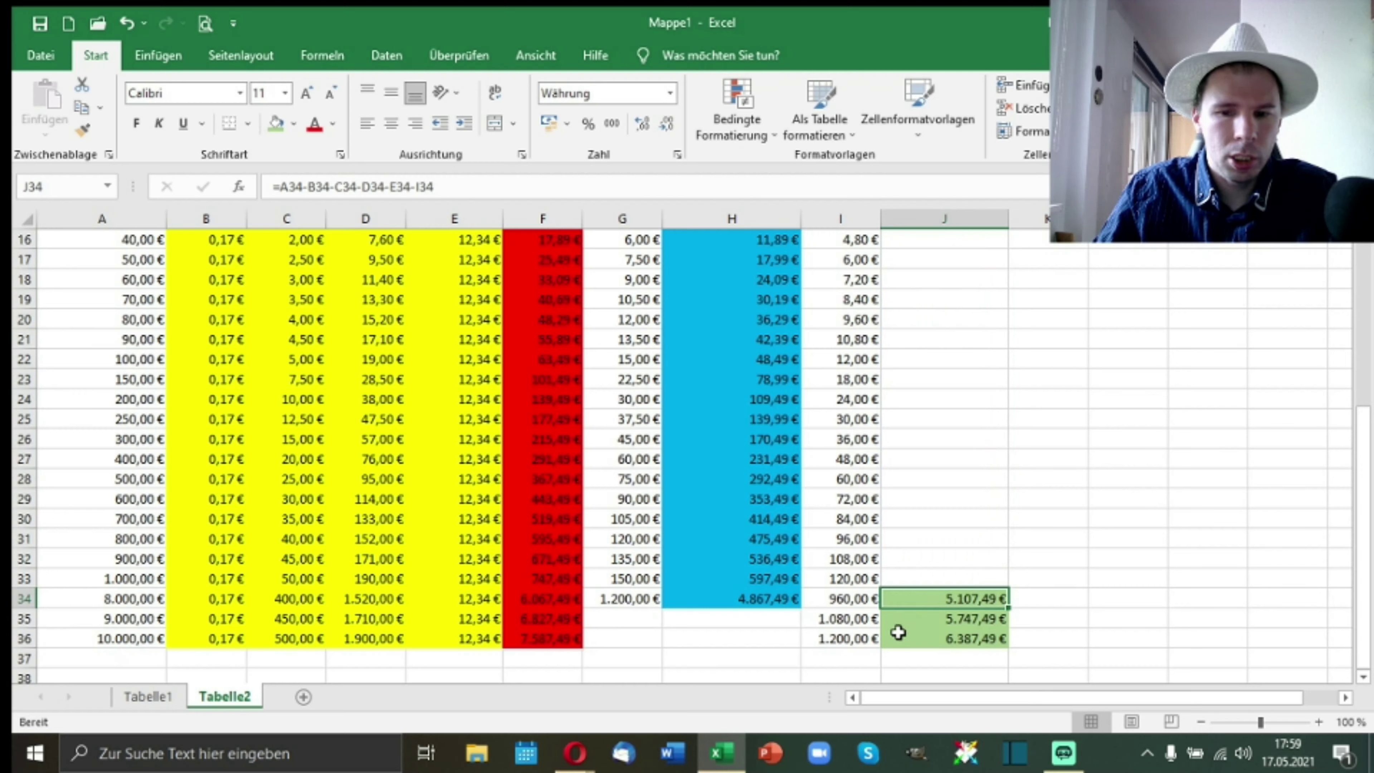
left_click(963, 621)
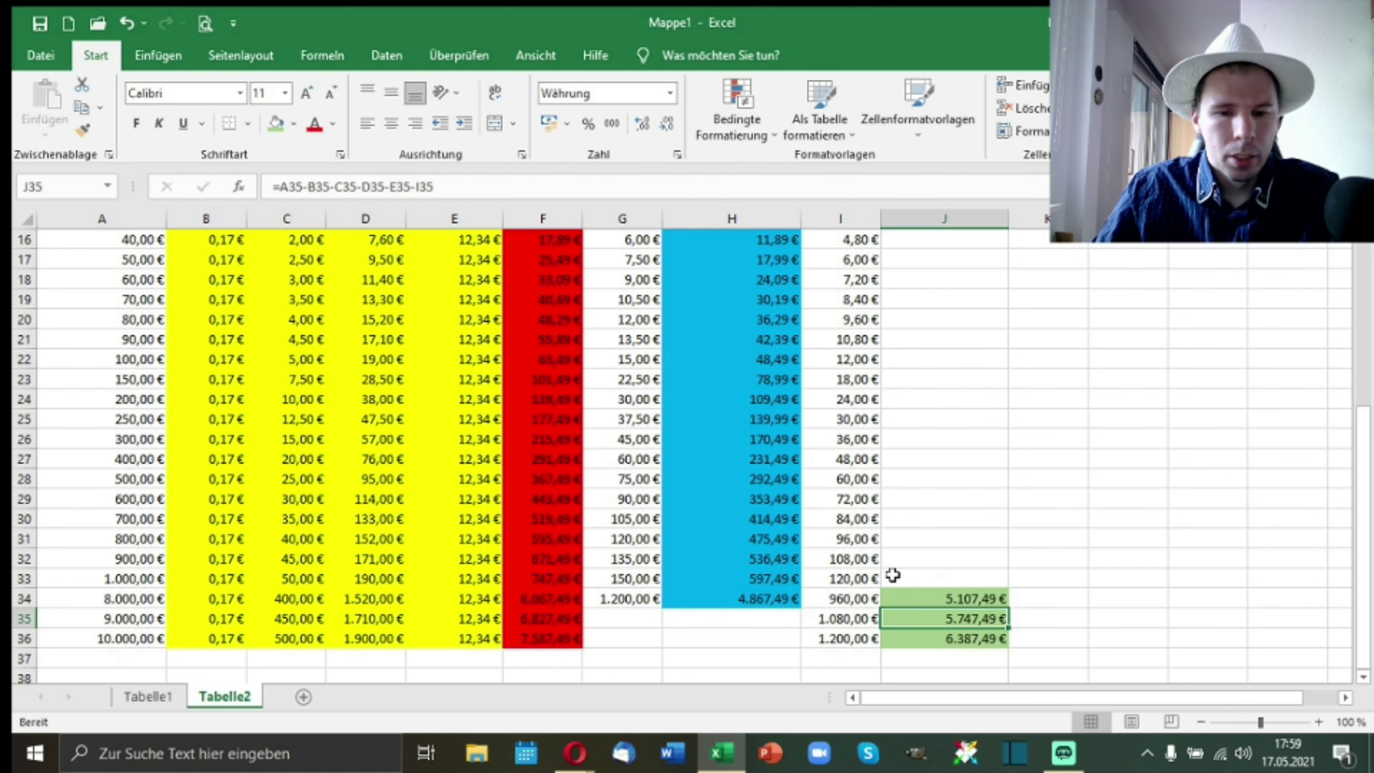
scroll(893, 574, "up", 4)
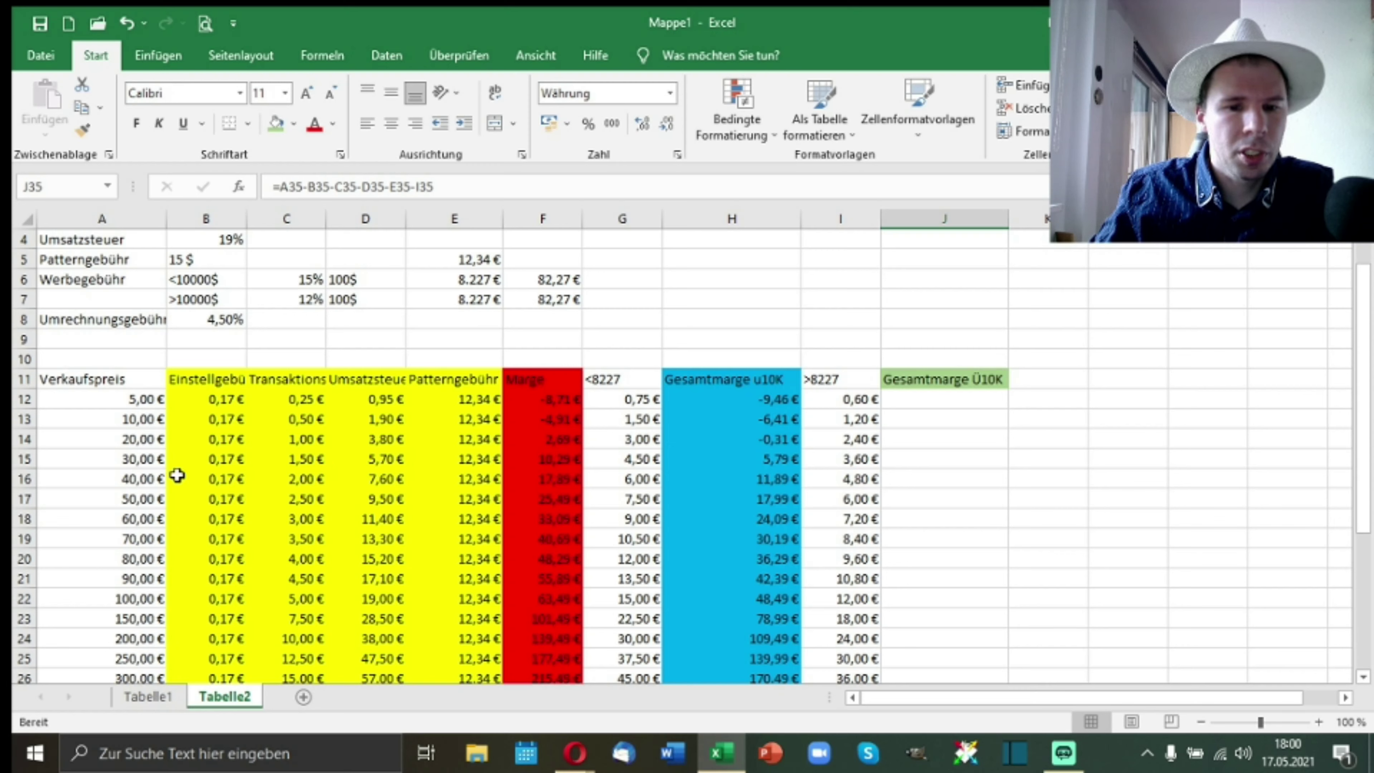
left_click(20, 439)
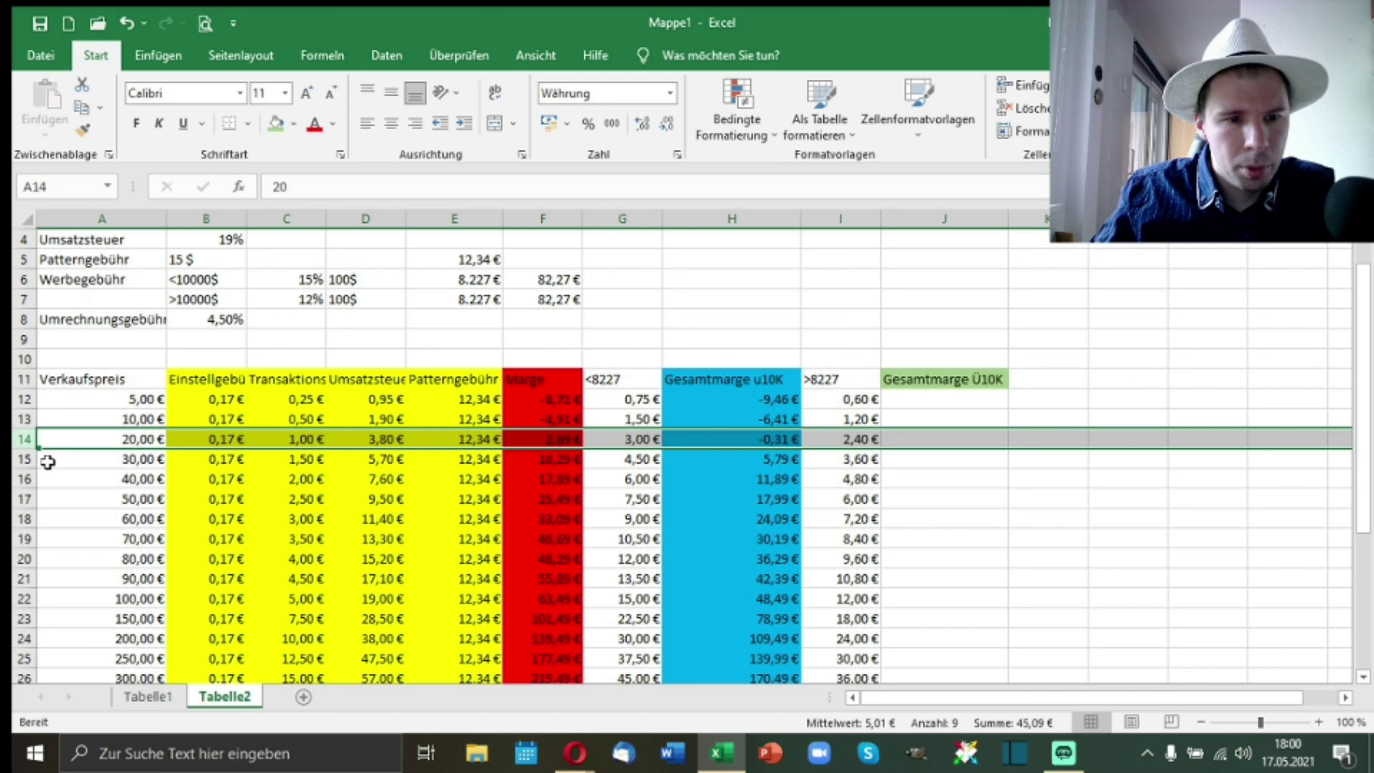
left_click(24, 458)
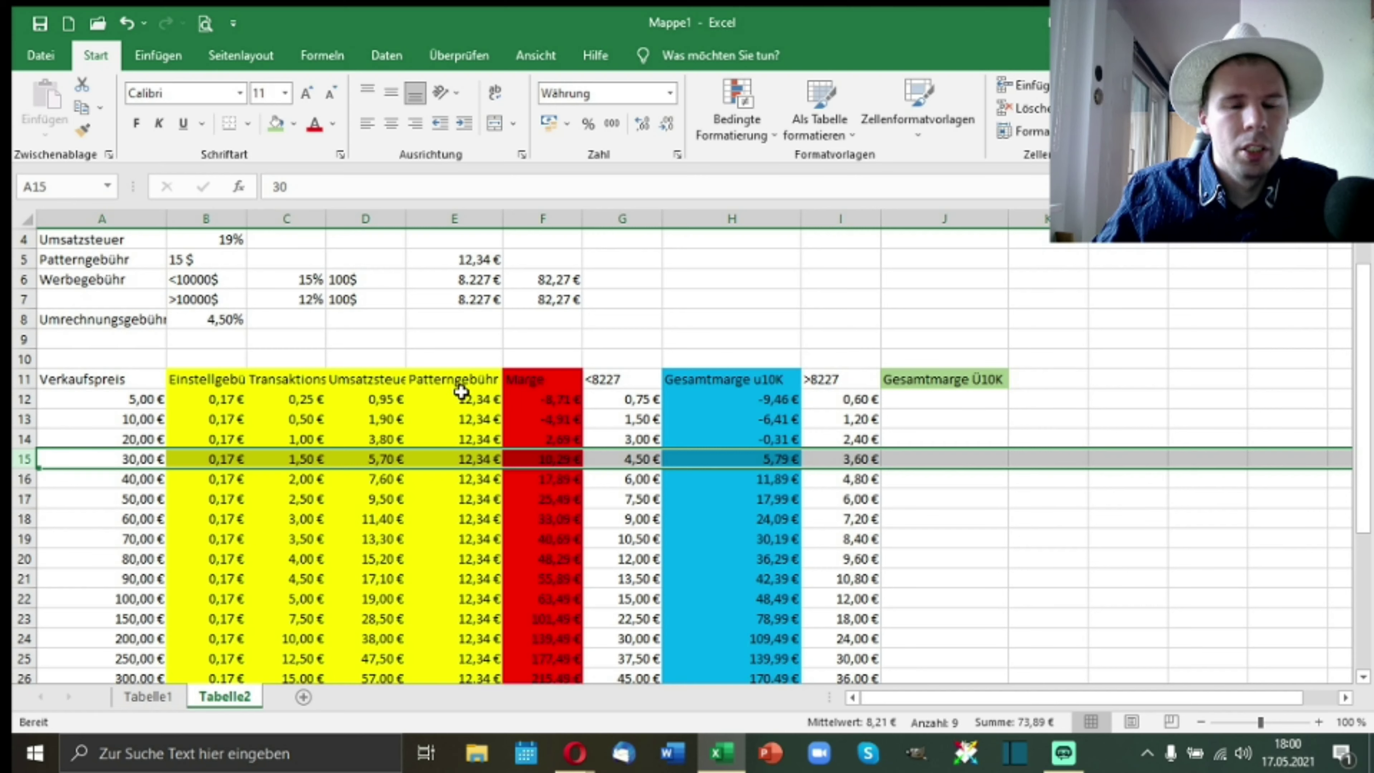
Step: Try clearing the Patterngebühr values in E12:E15 together with the <8227 fees in G12:G15
left_click_drag(462, 398, 466, 465)
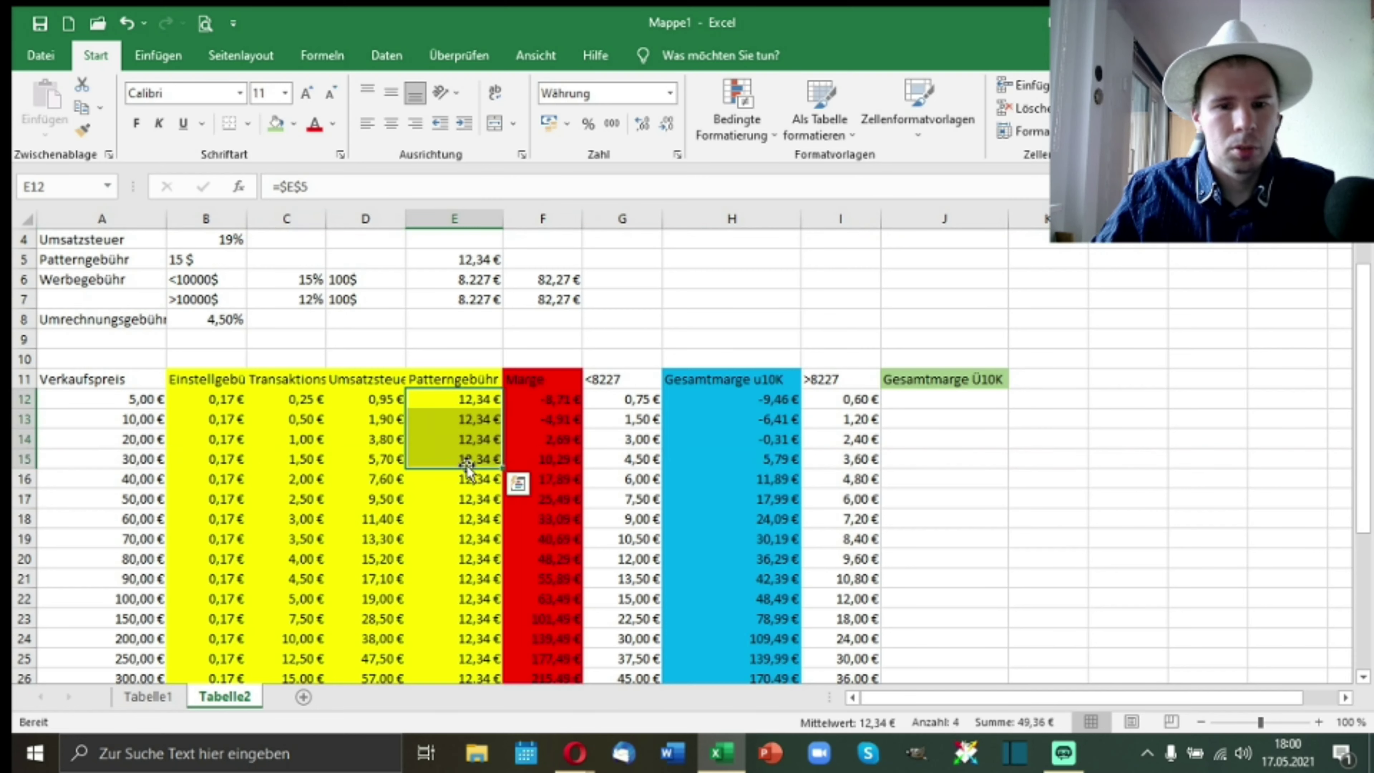
left_click_drag(634, 399, 619, 458)
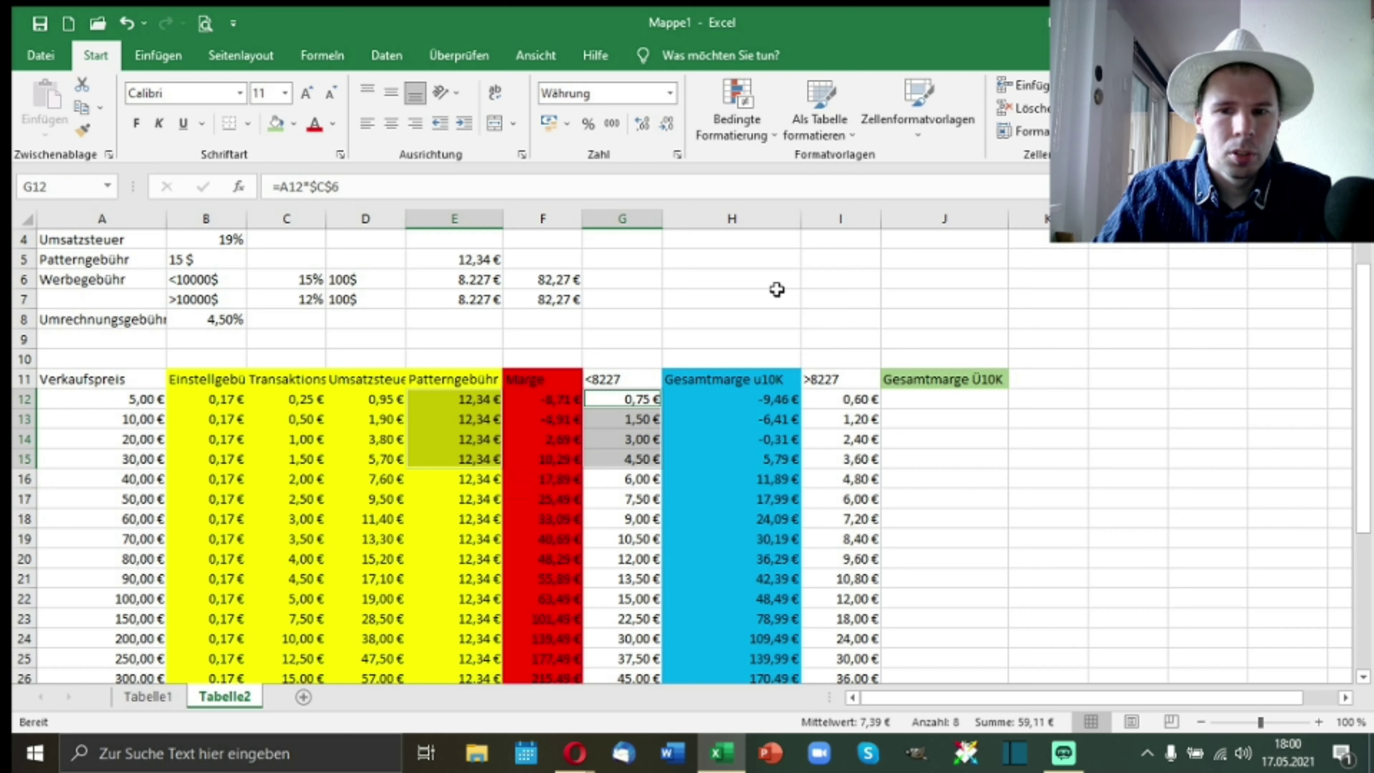
right_click(1103, 239)
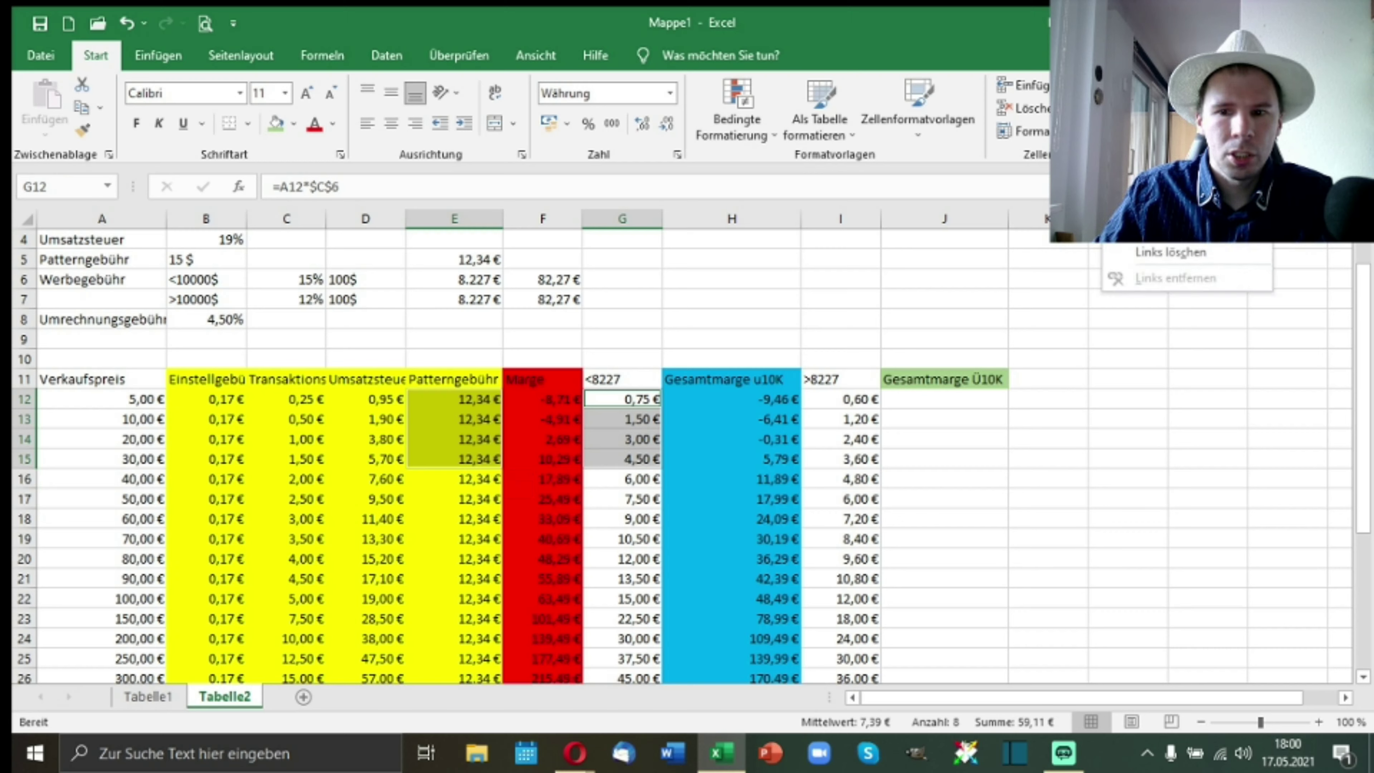
left_click(1163, 149)
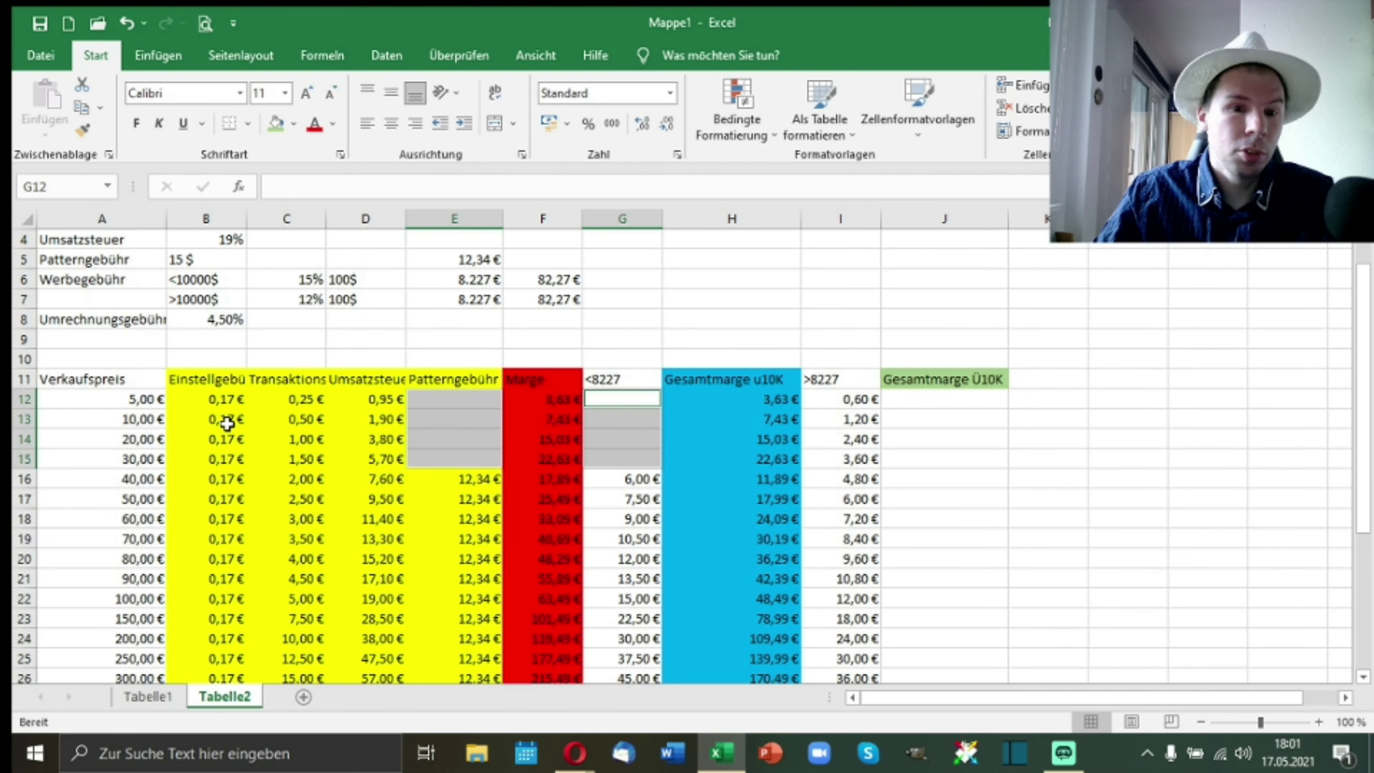
Step: Undo the clearing of the fees in E12:E15 and G12:G15
scroll(343, 423, "up", 1)
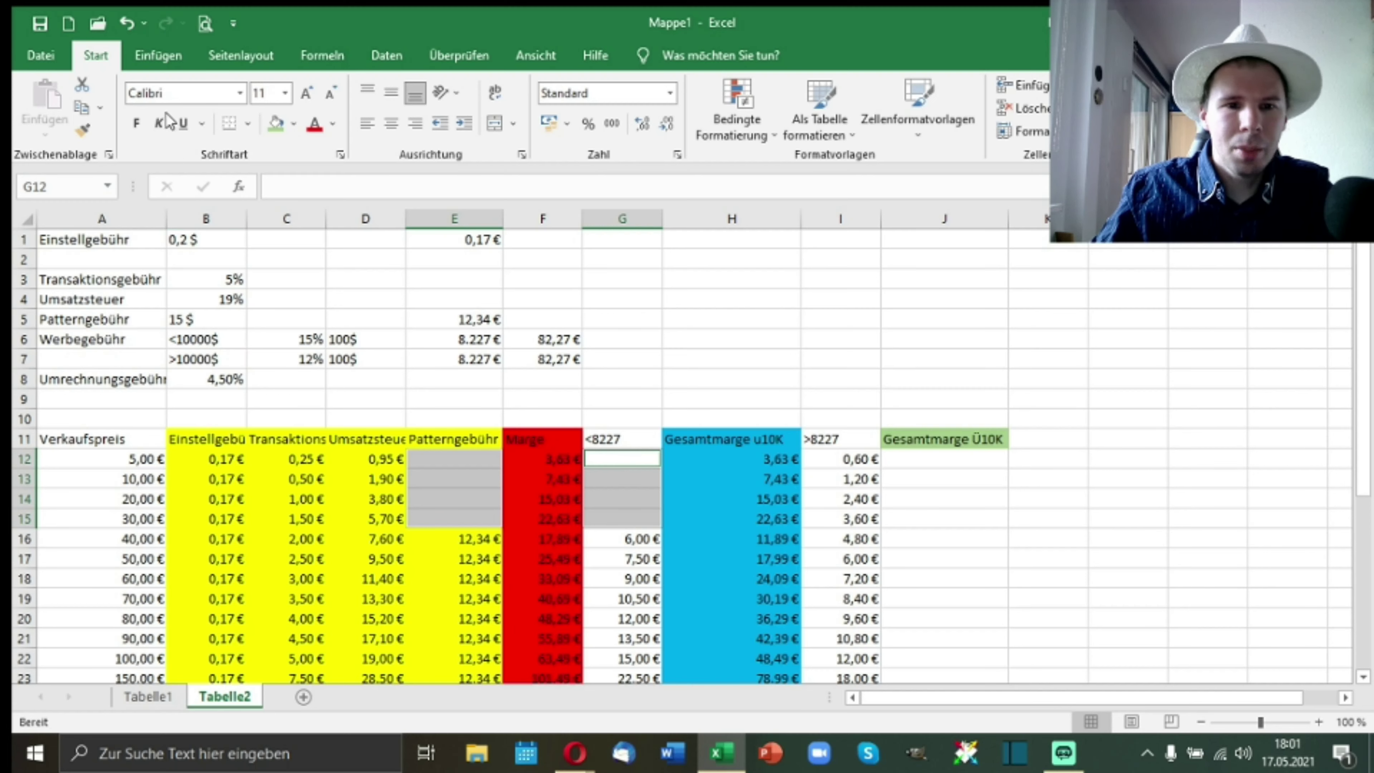
left_click(130, 22)
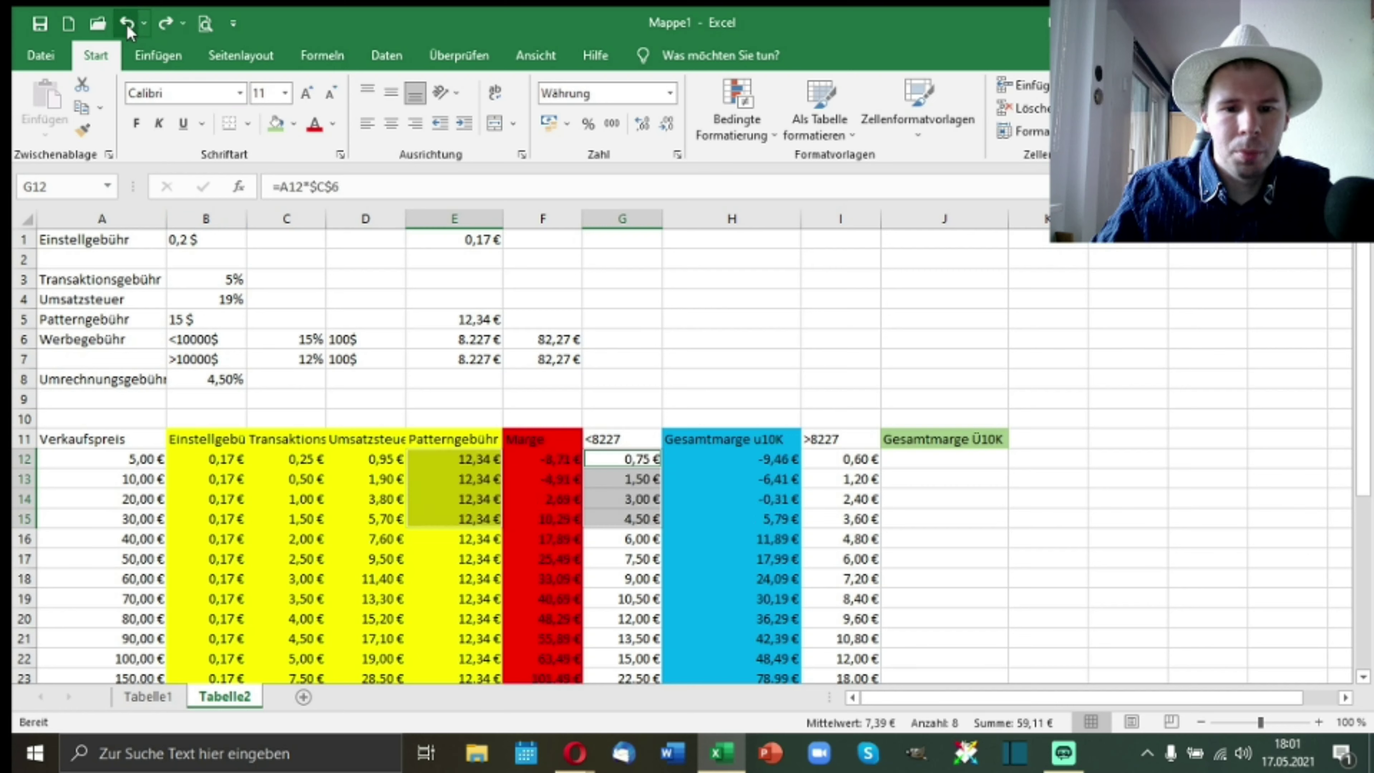
left_click(666, 401)
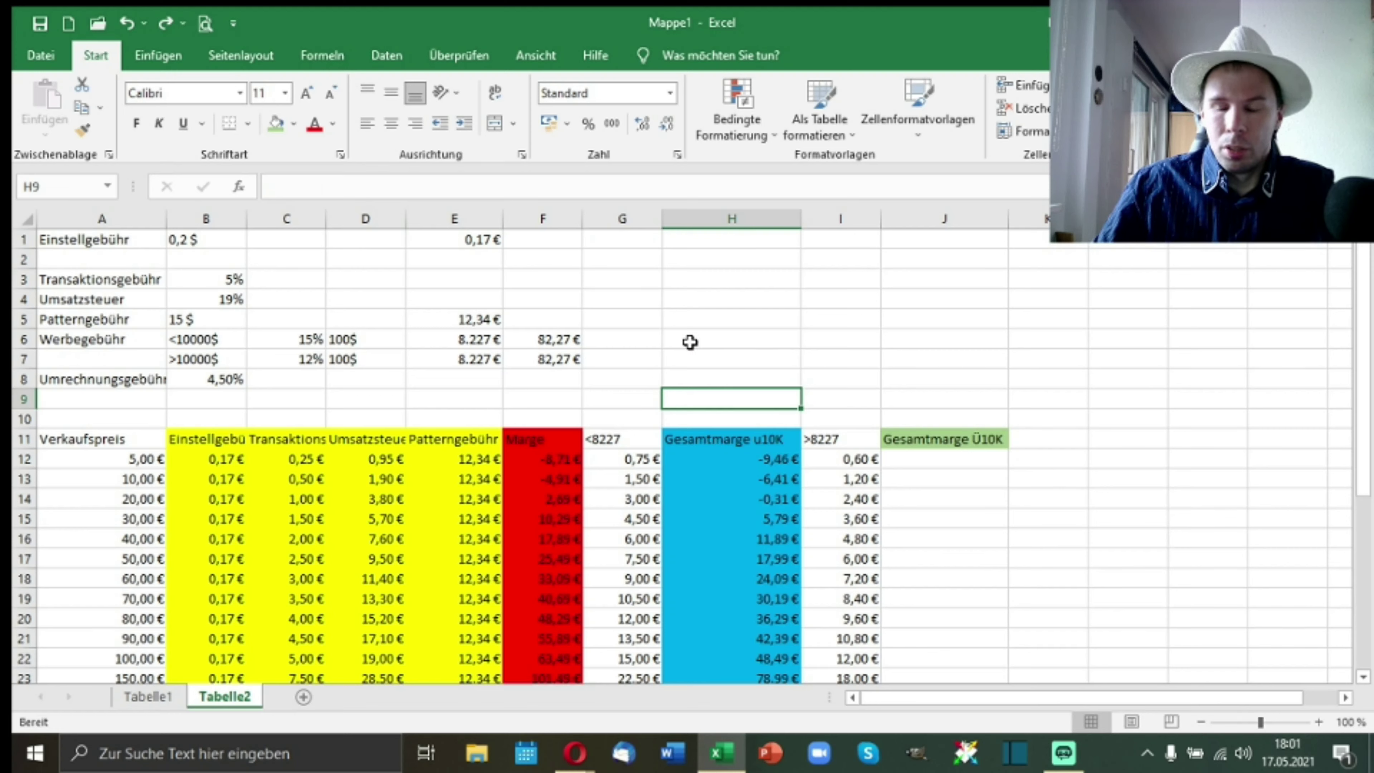
Step: Review the row for the 30 € selling price and the margins down to the 10.000 € row
scroll(690, 342, "down", 2)
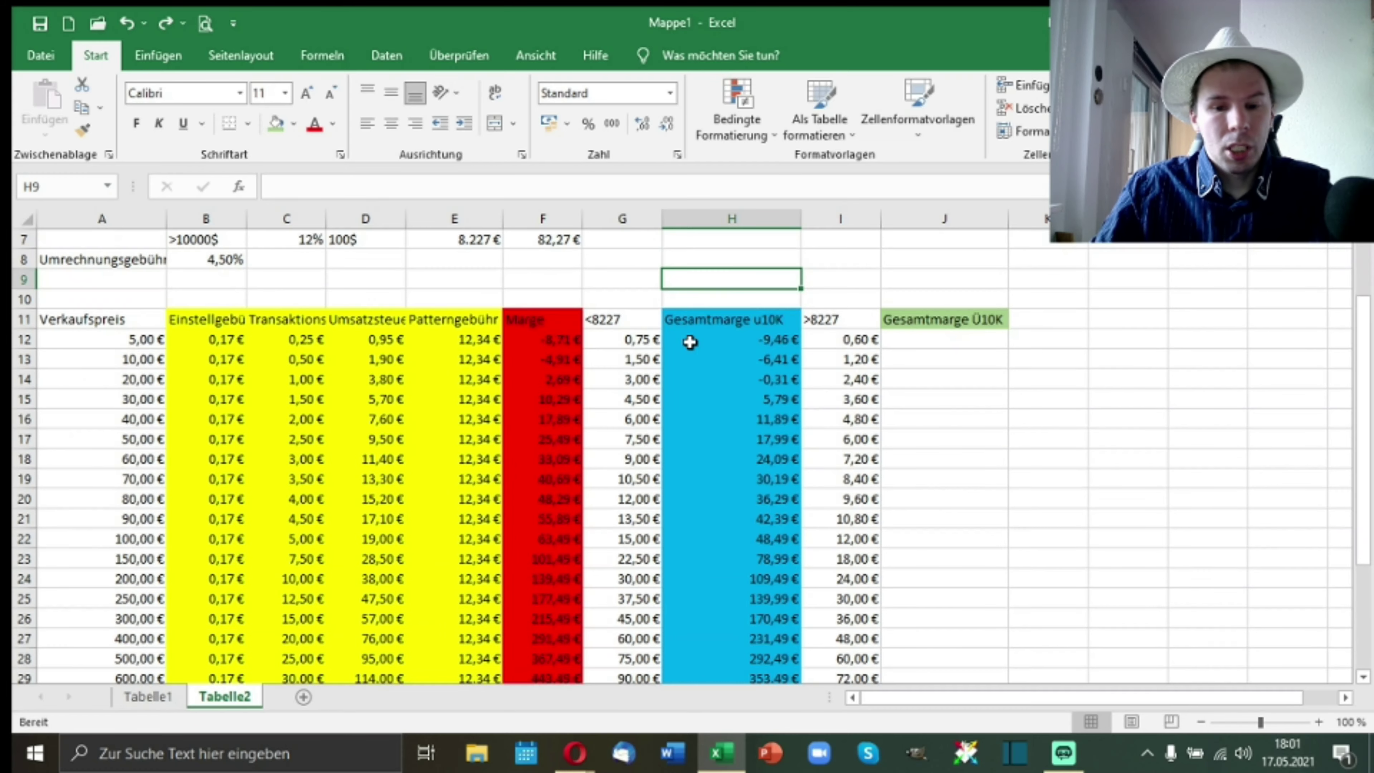
scroll(690, 342, "up", 2)
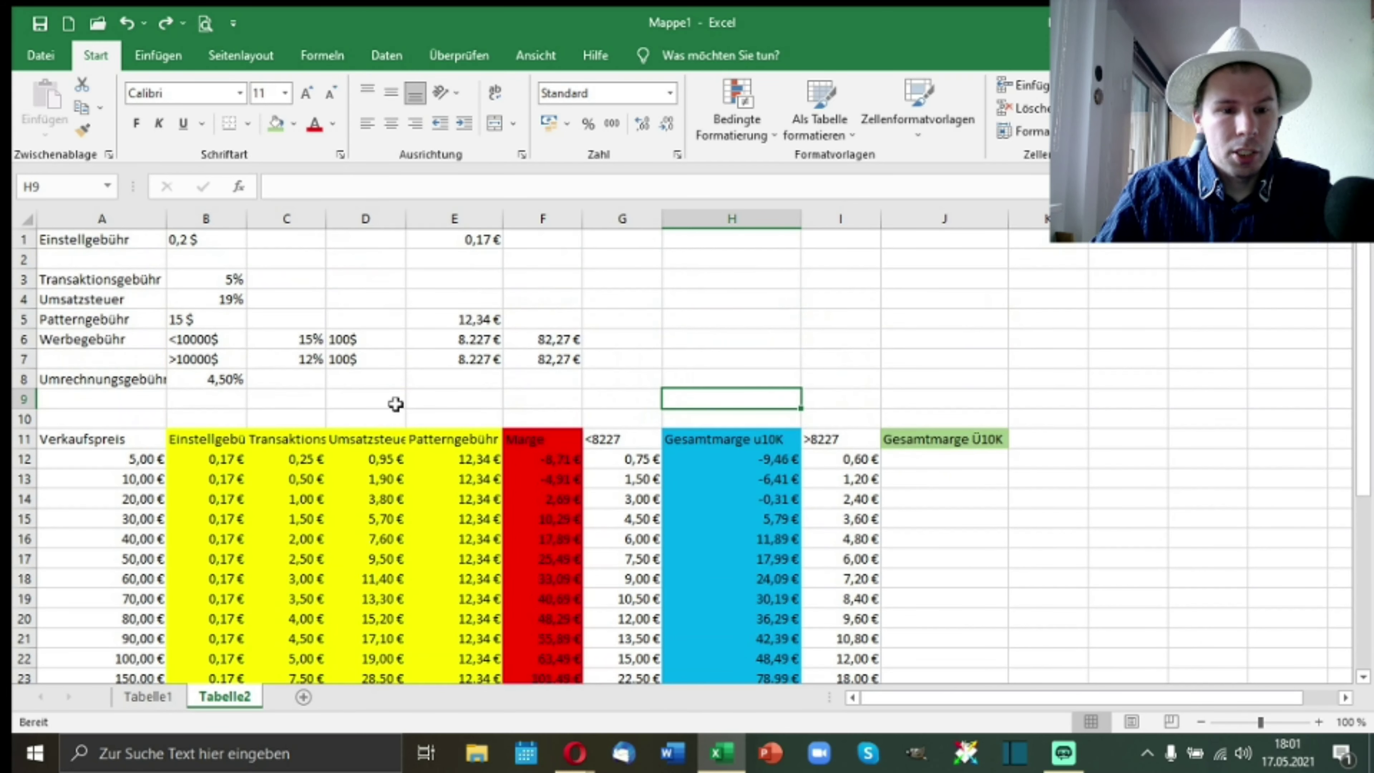
left_click(26, 520)
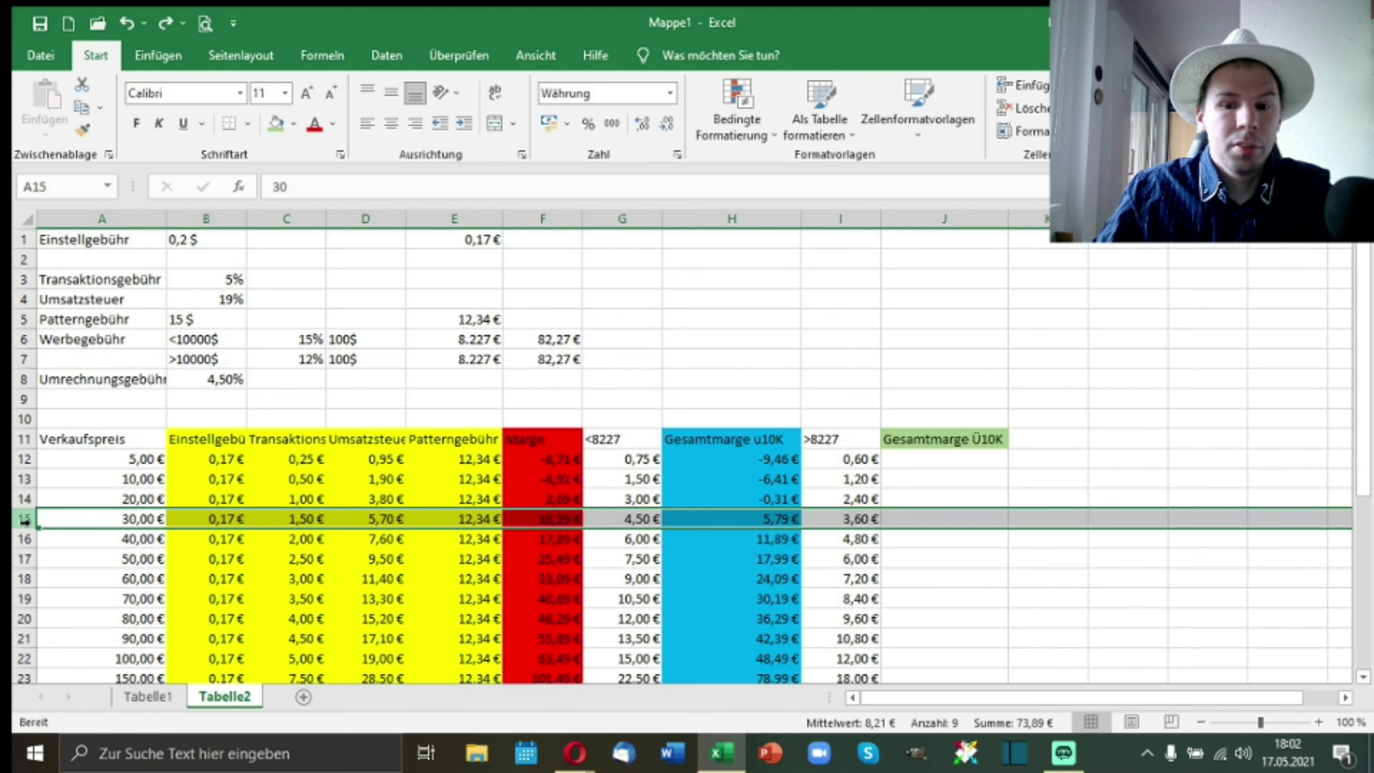
scroll(574, 427, "down", 3)
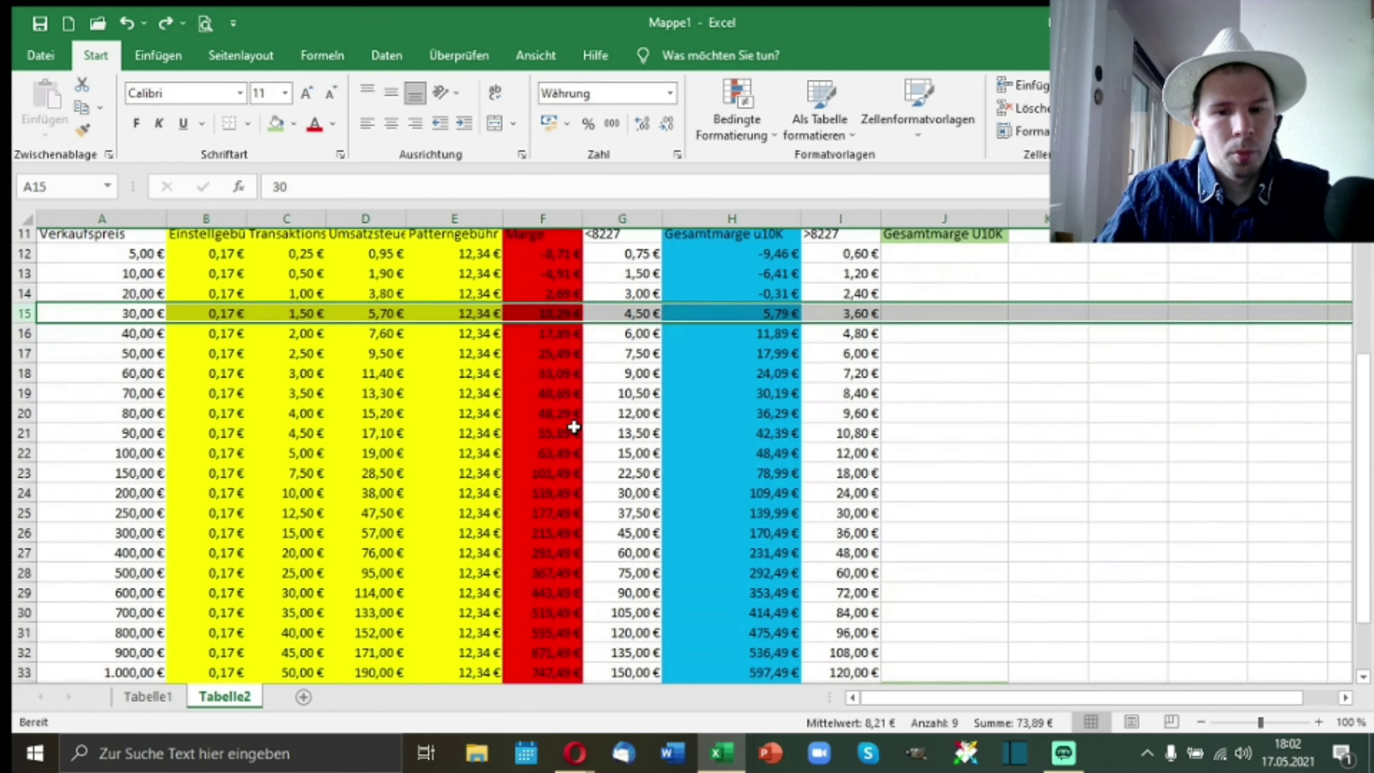
scroll(574, 428, "down", 4)
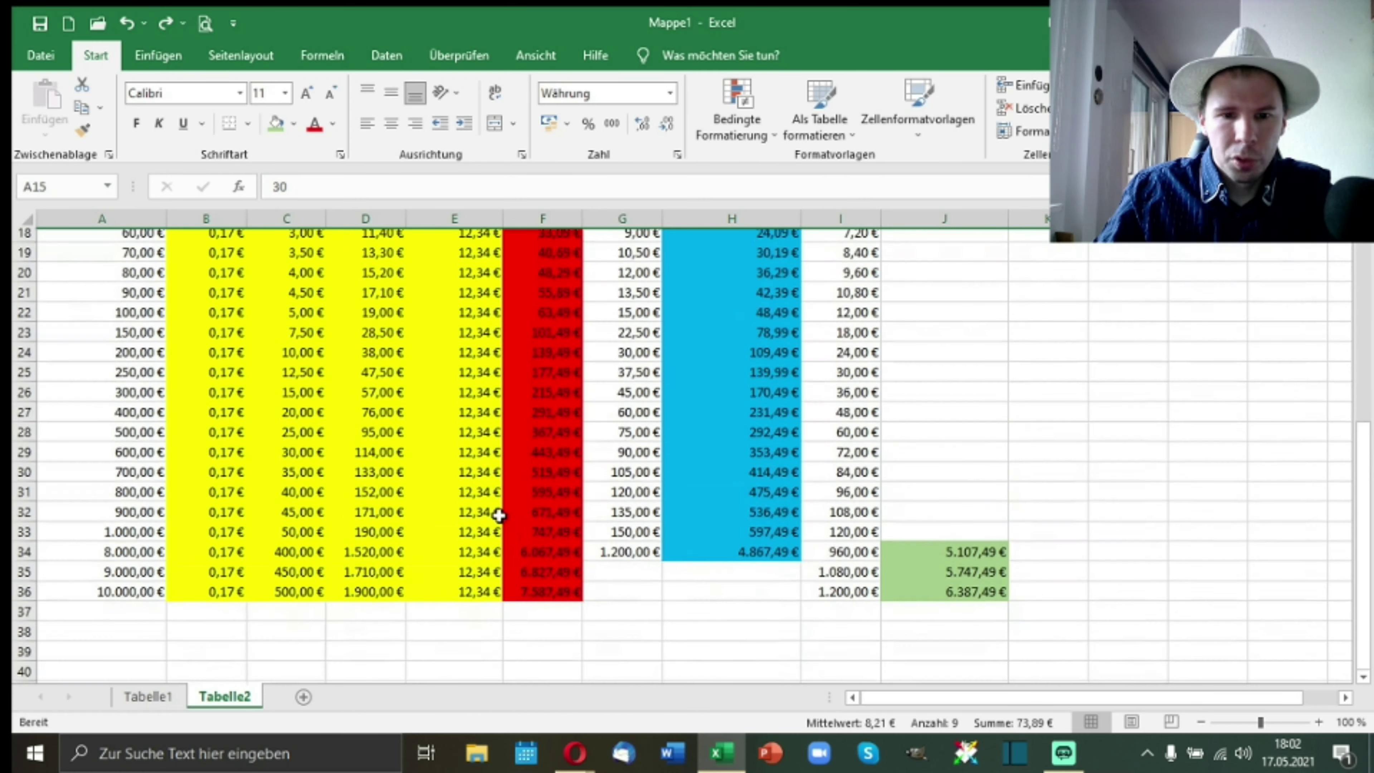
scroll(498, 517, "up", 5)
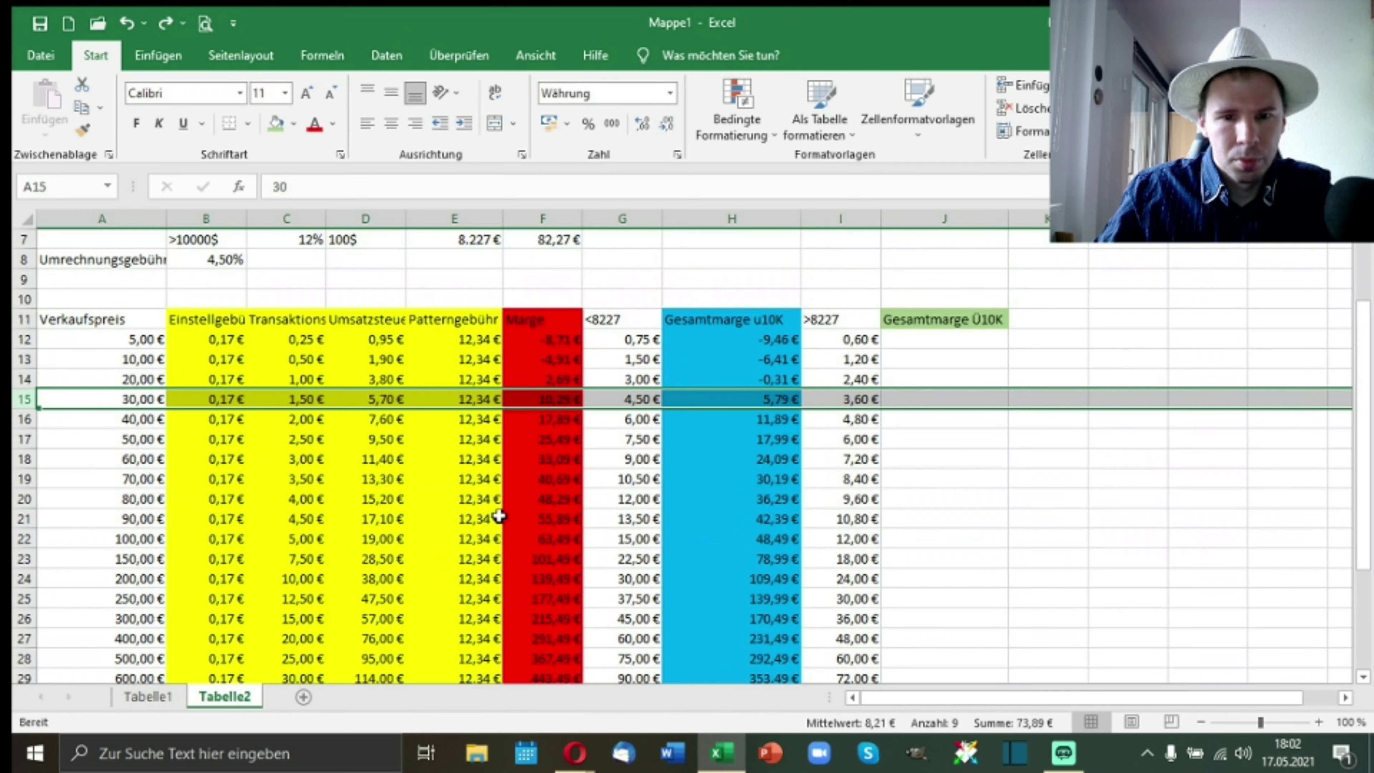
scroll(499, 517, "down", 4)
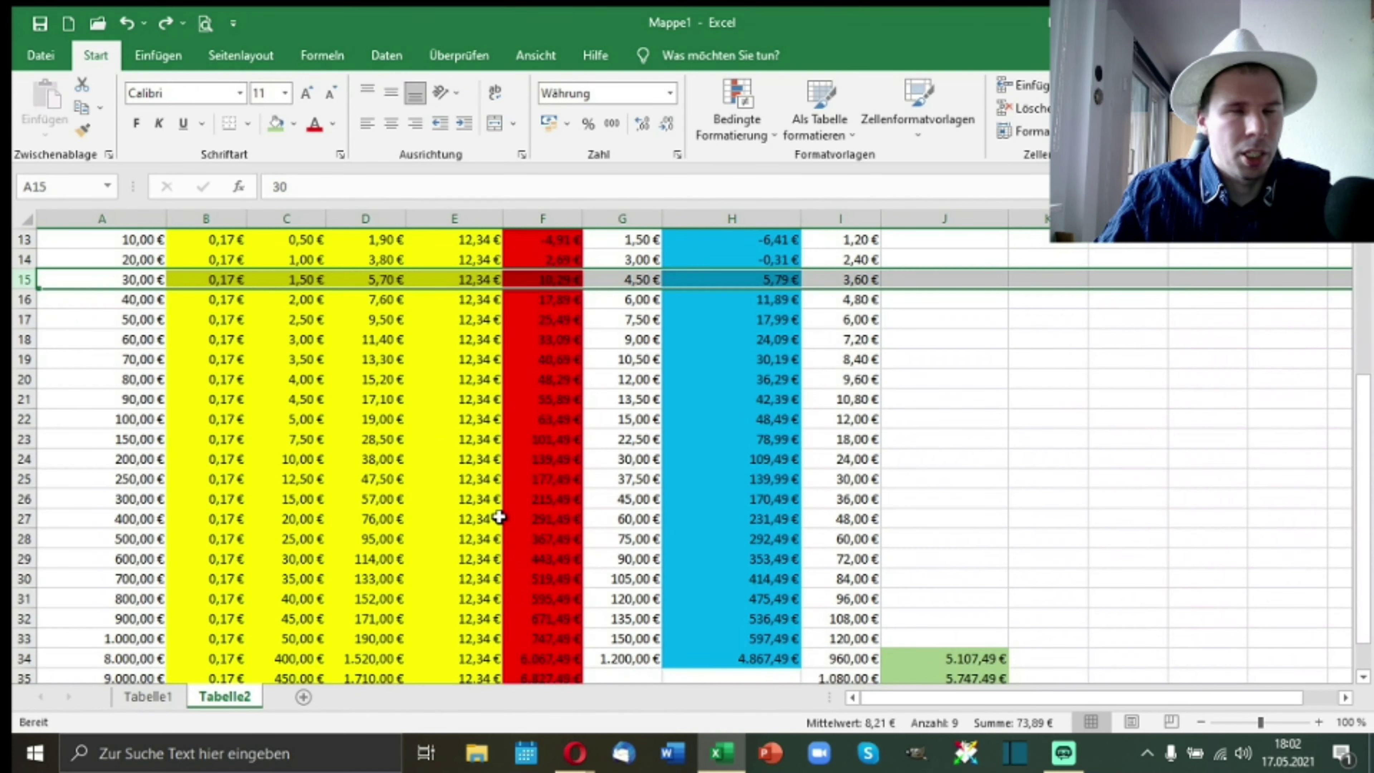
scroll(499, 517, "down", 1)
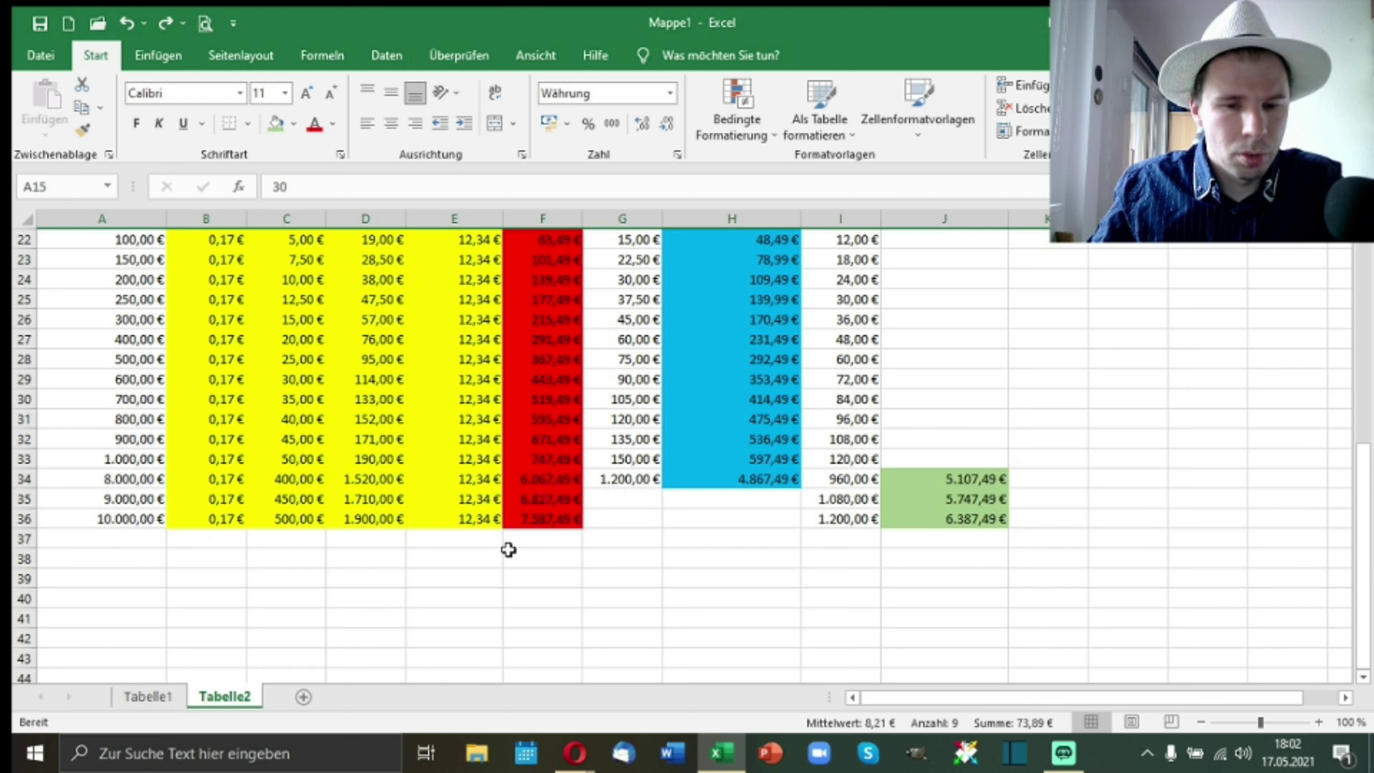
Step: Inspect the Marge formula in F36 for the 10.000 € selling price without changing it
left_click(551, 521)
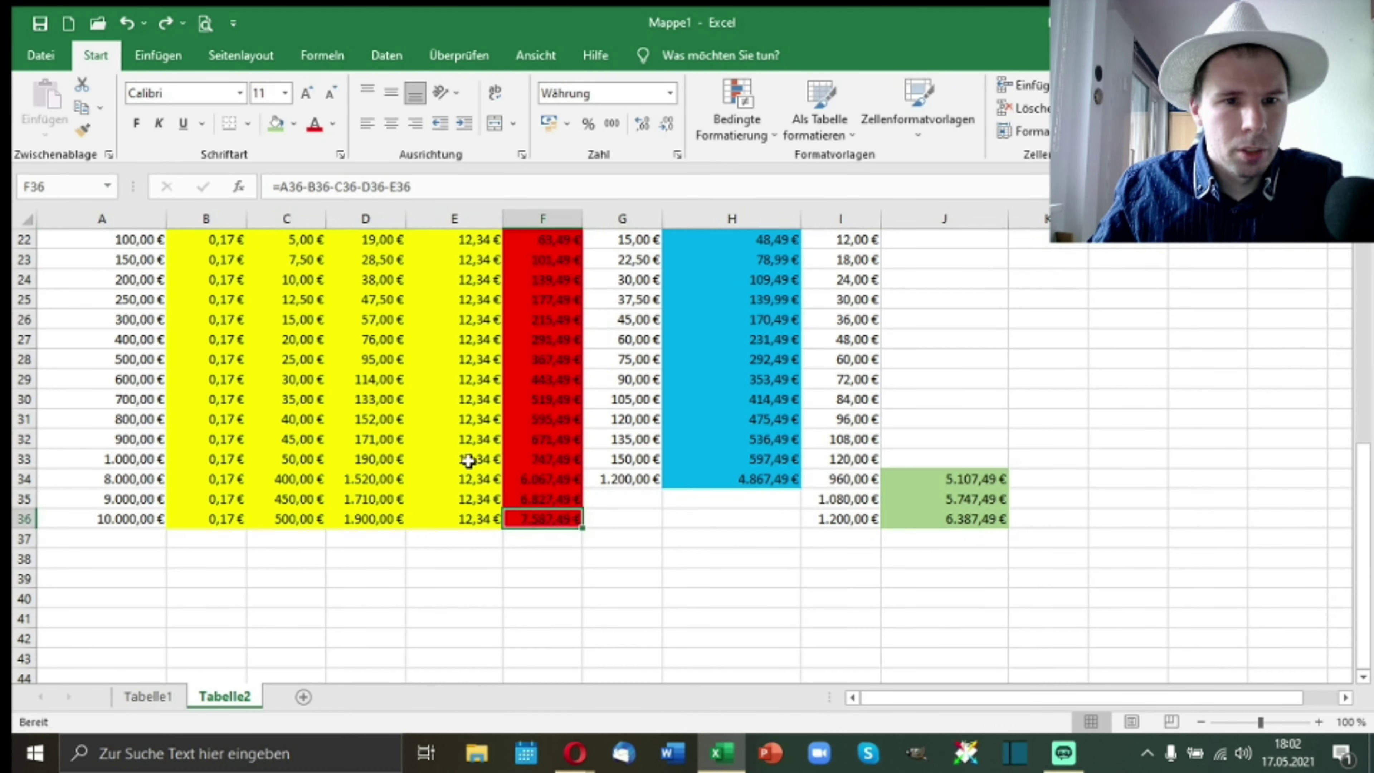
left_click(412, 188)
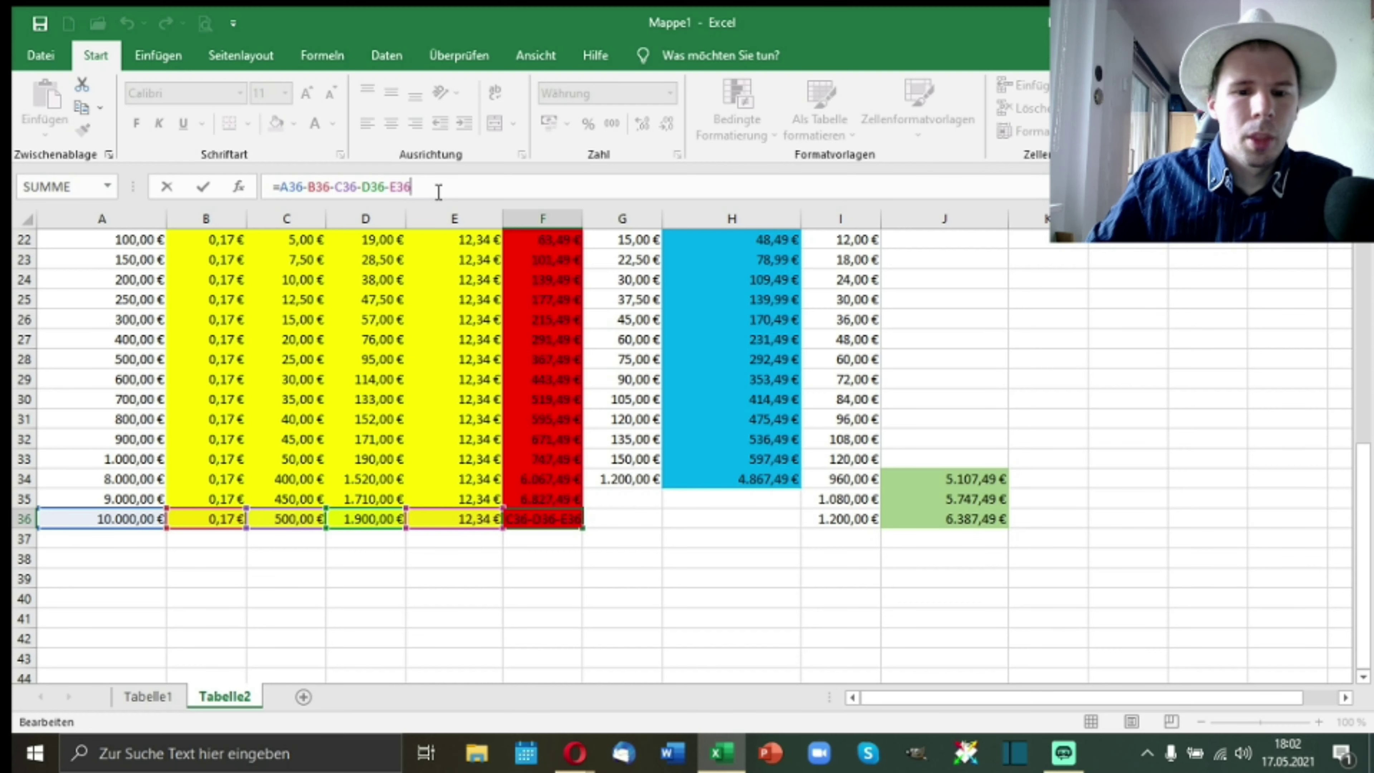
key("Return")
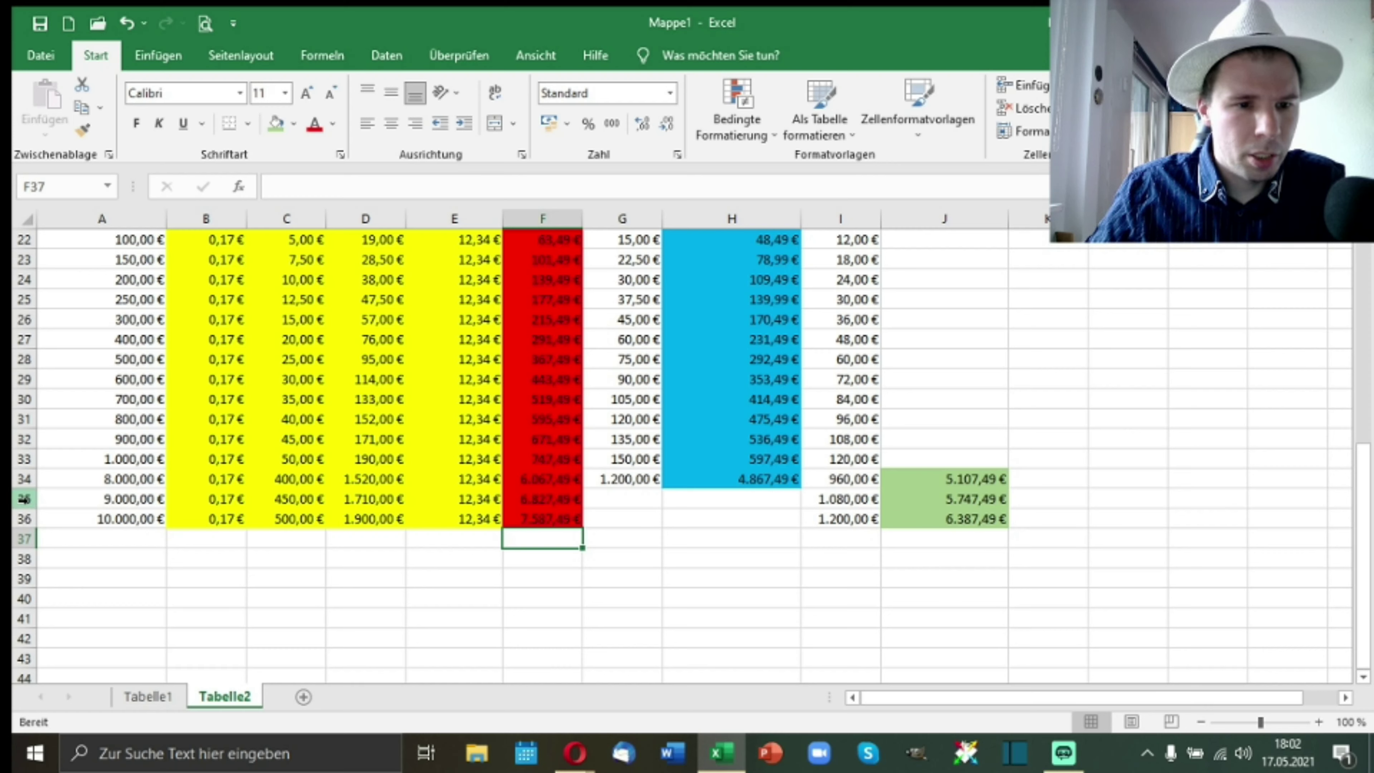
Step: Examine the row for the 8.000 € selling price, and compare the rows for 90 €, 100 € and 150 €
left_click(24, 479)
right_click(24, 480)
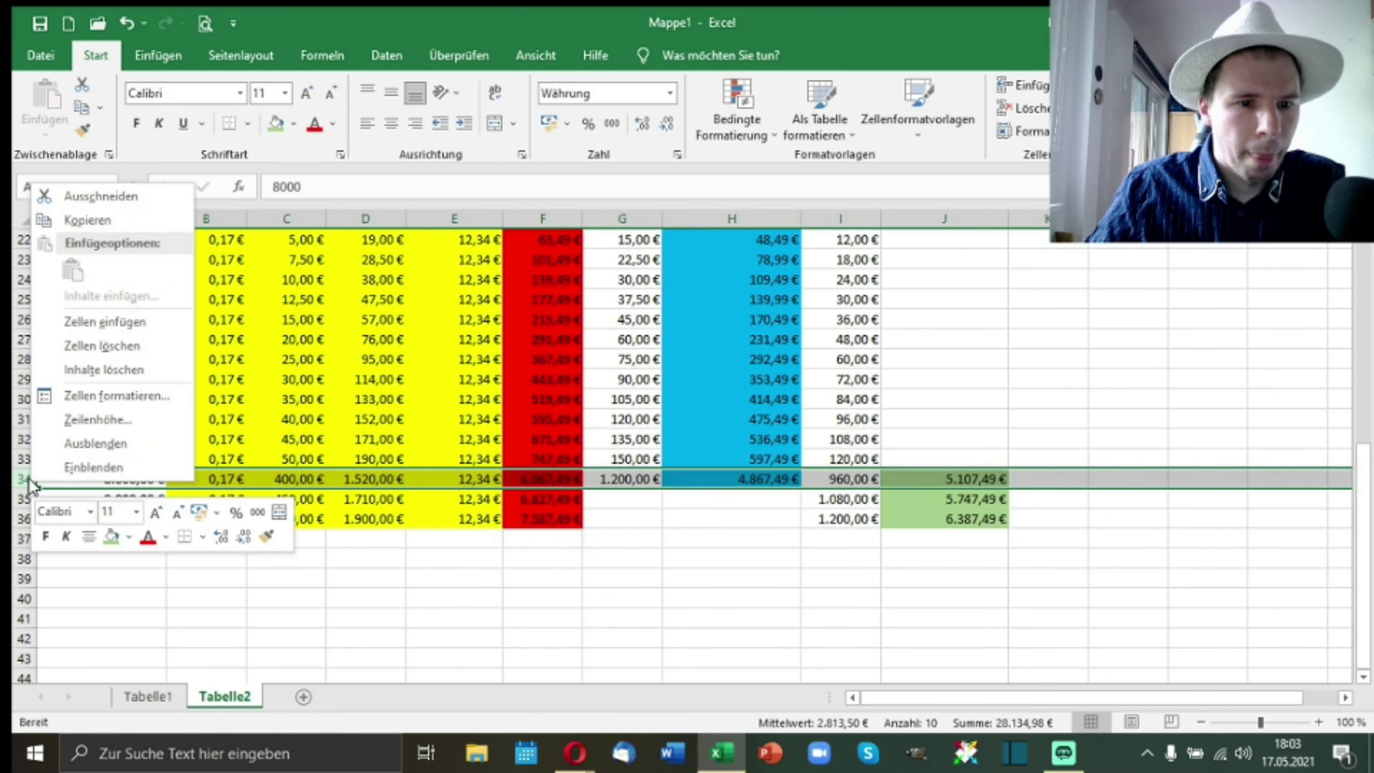
left_click(120, 582)
scroll(125, 544, "up", 4)
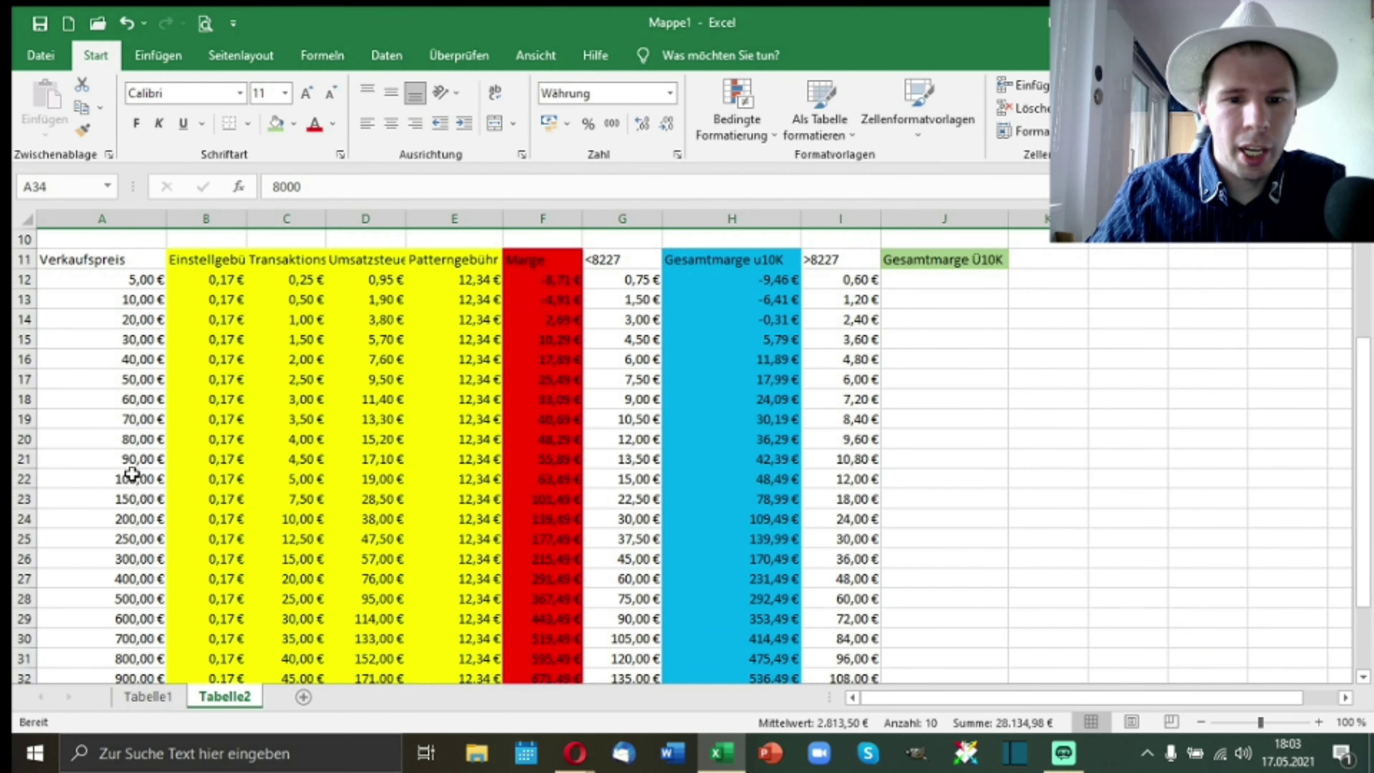
left_click(21, 459)
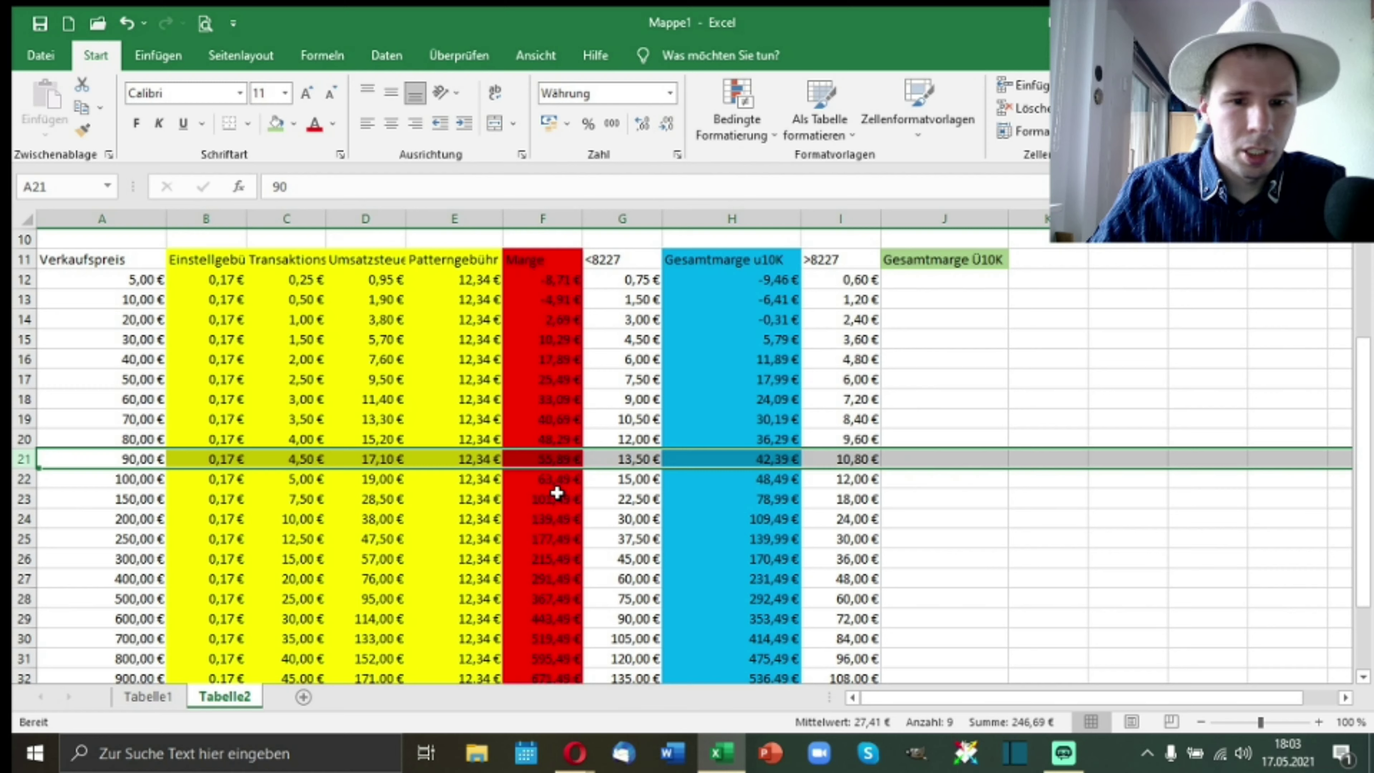
left_click(24, 478)
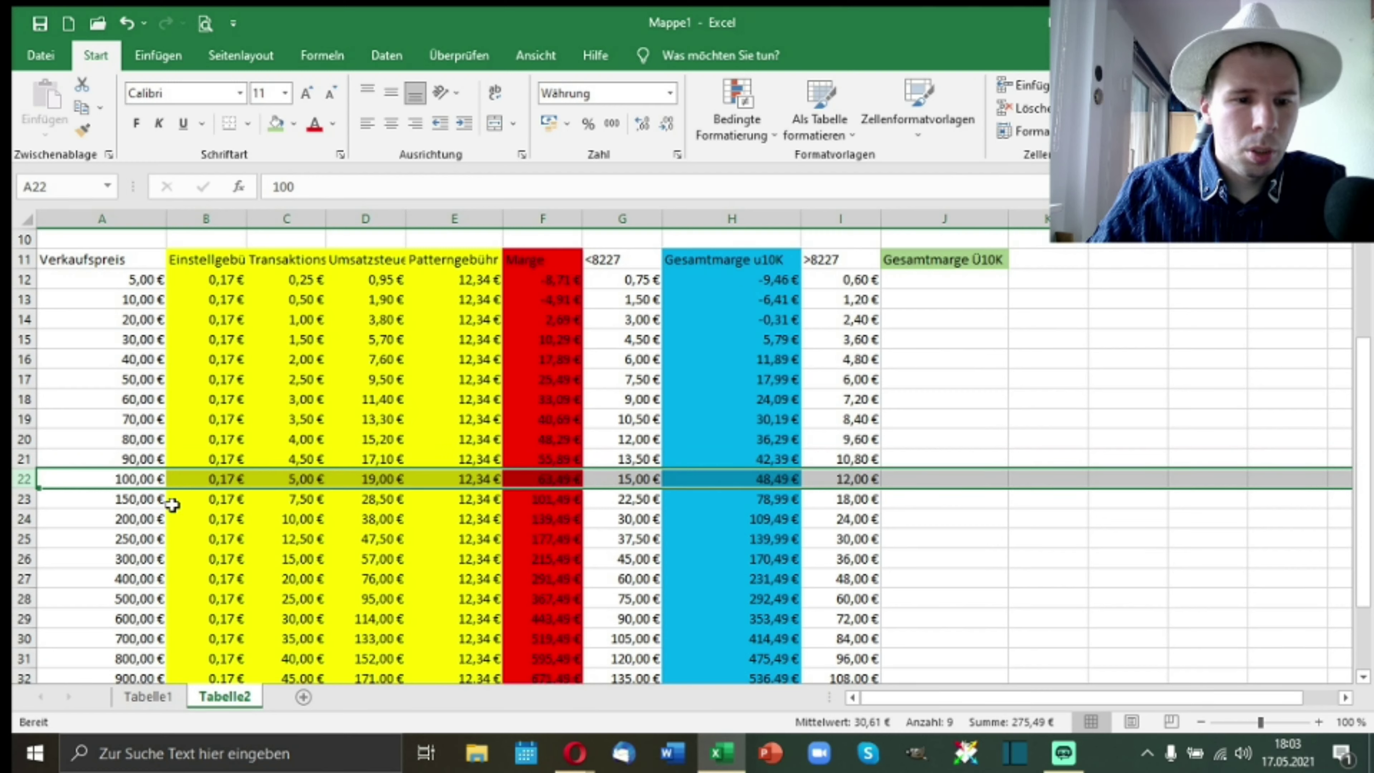
left_click(24, 498)
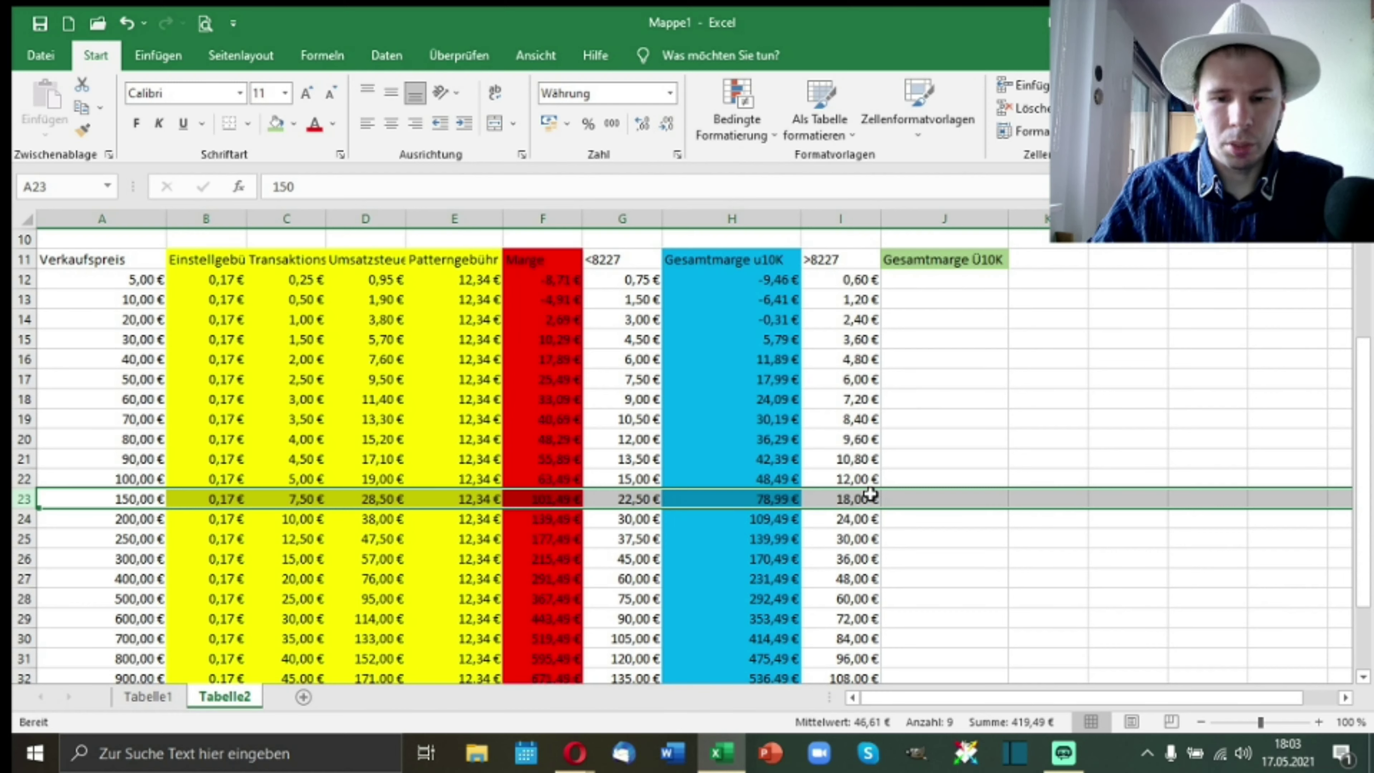
left_click(1063, 753)
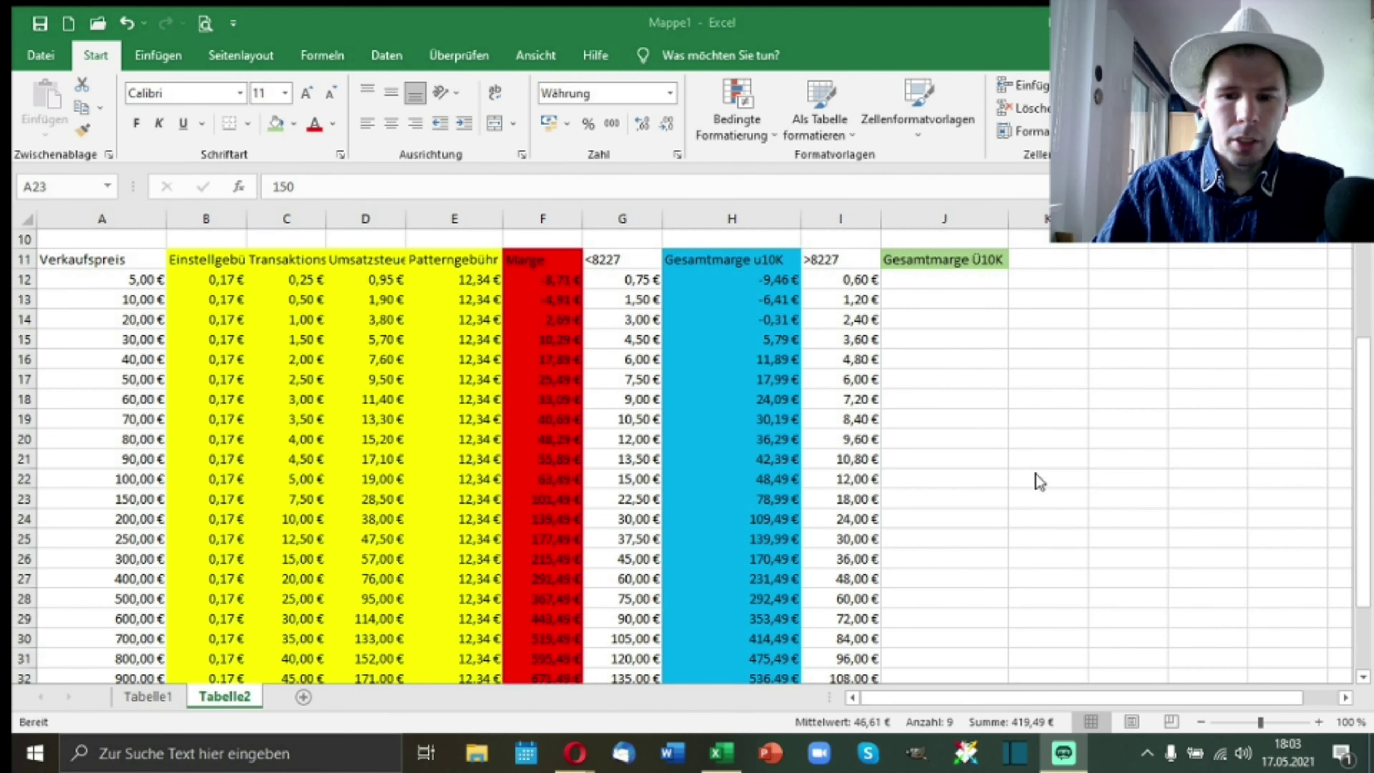